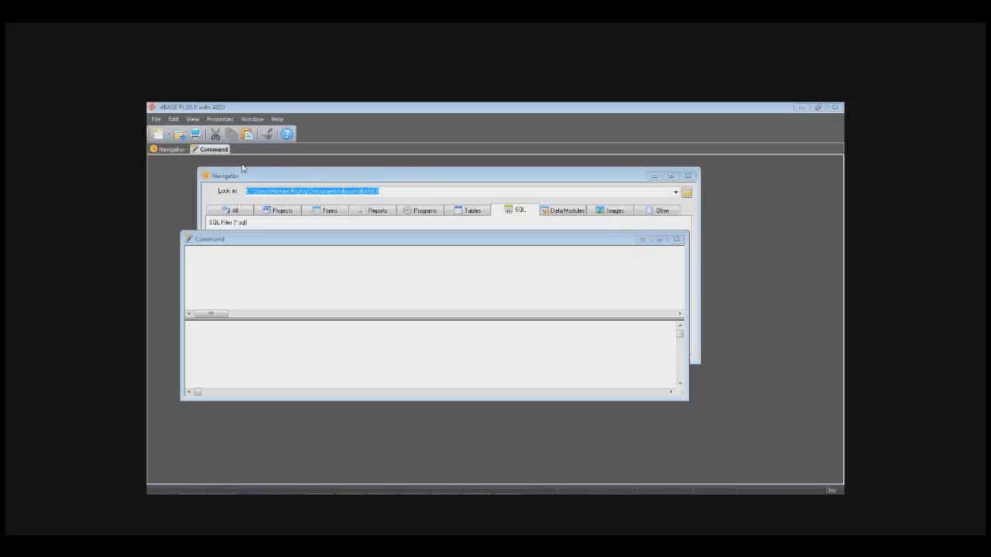
- Switch the application theme to Office2 Blue
left_click(193, 120)
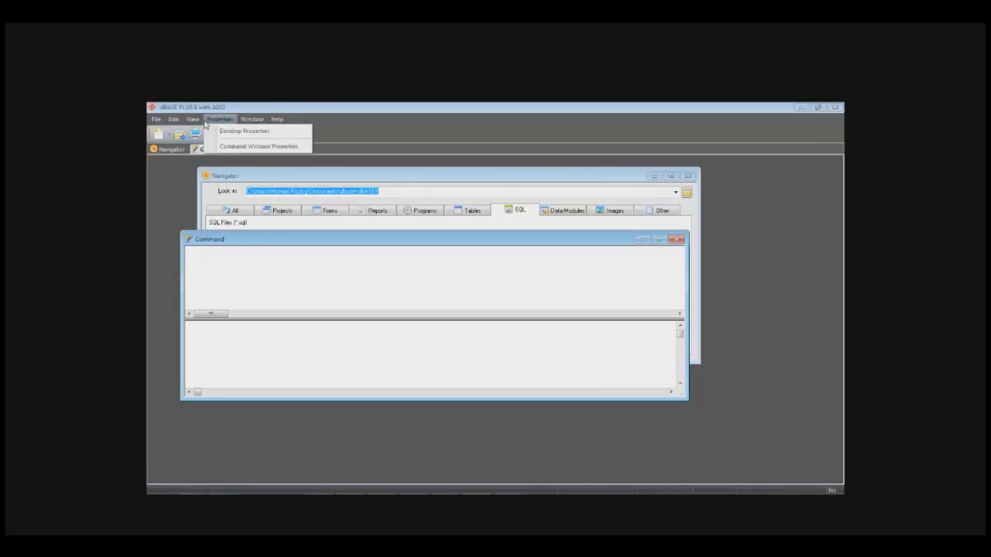
mouse_move(205, 136)
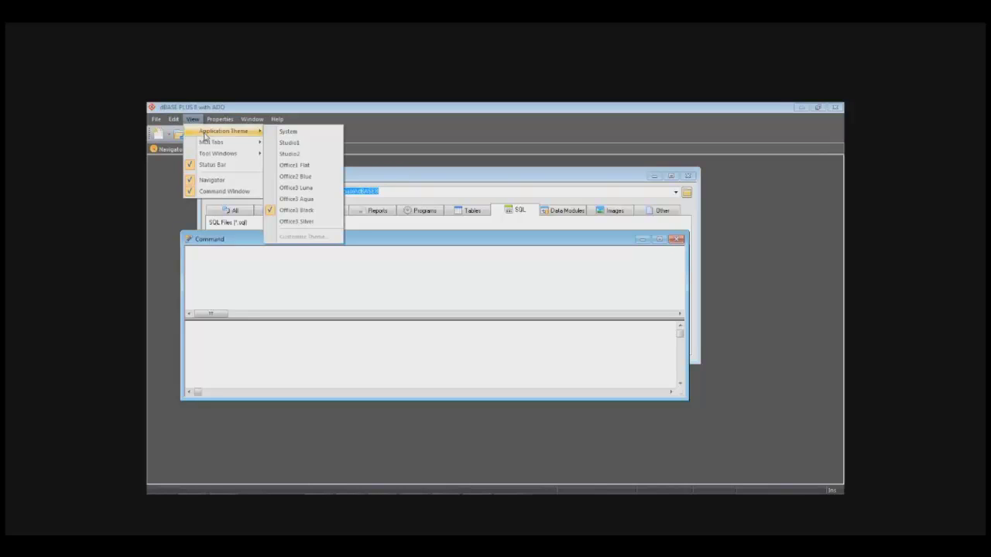
left_click(302, 181)
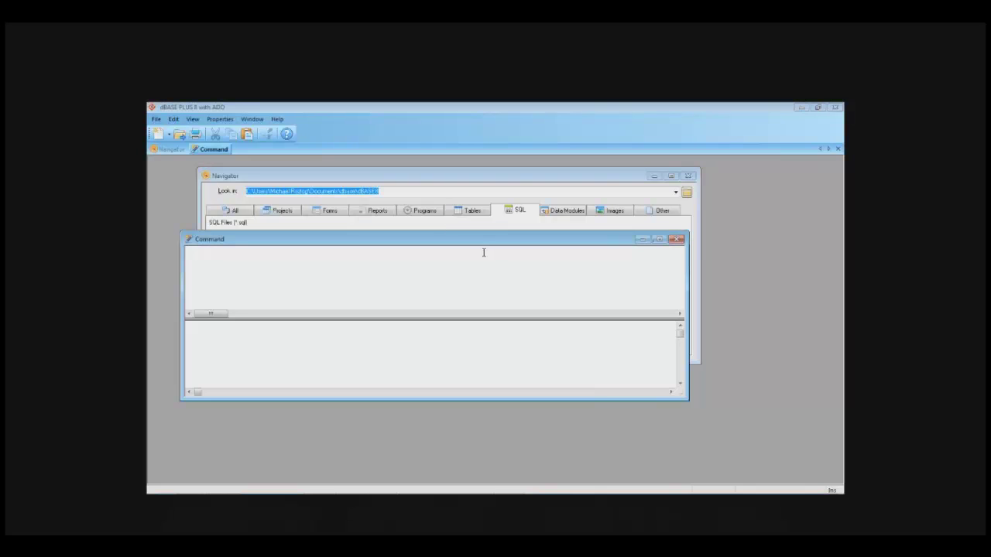
- Change the application theme to System
left_click(194, 121)
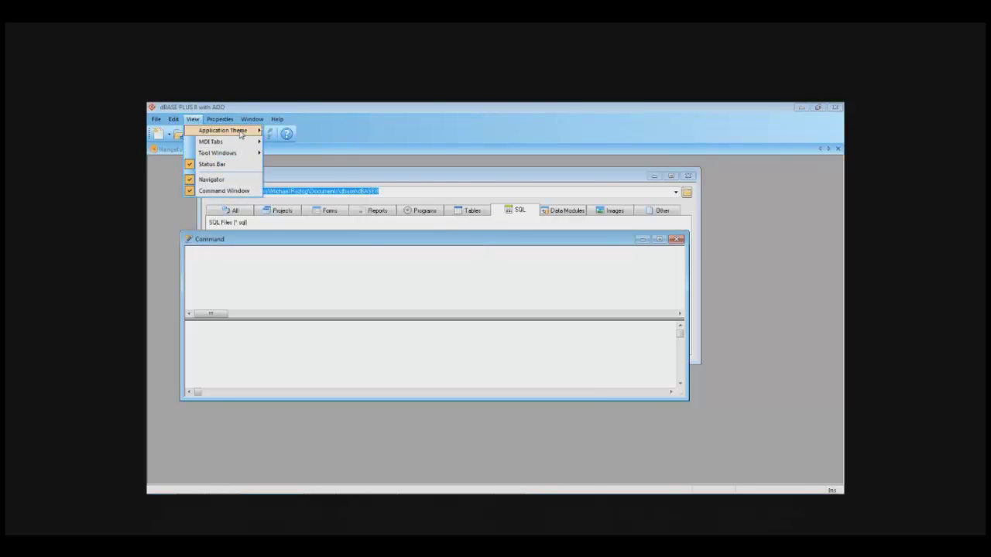
mouse_move(232, 130)
left_click(286, 131)
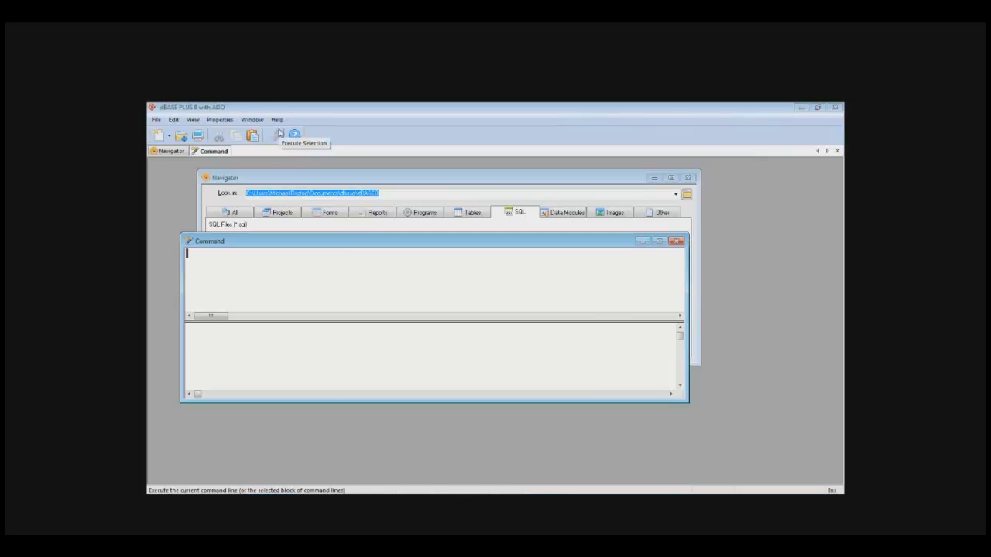
- Set the application theme to Office3 Black
left_click(194, 120)
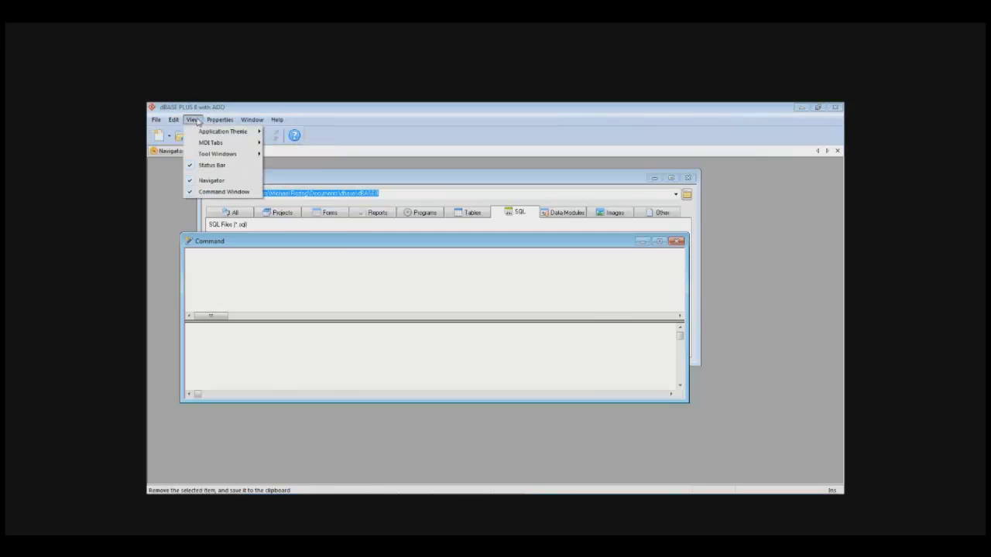
mouse_move(213, 136)
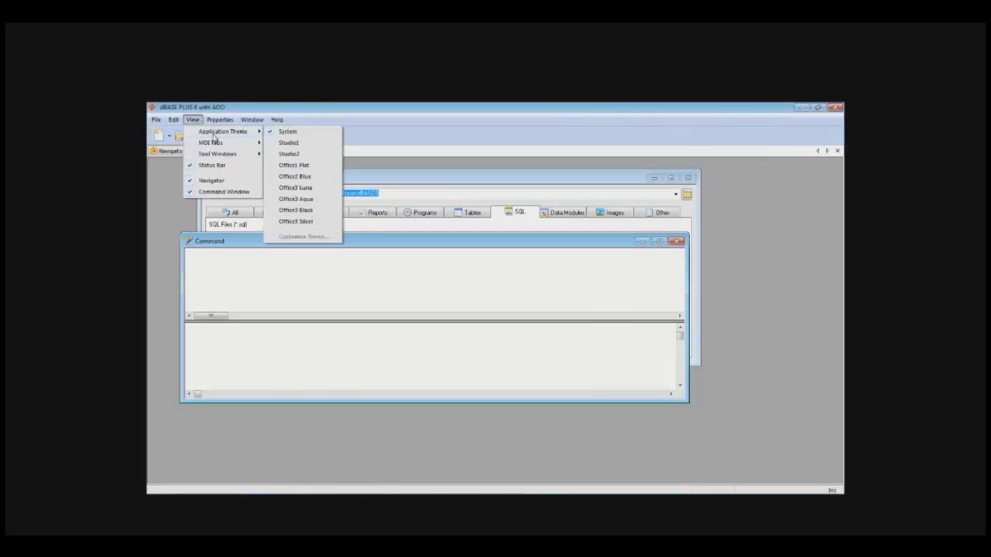
left_click(308, 209)
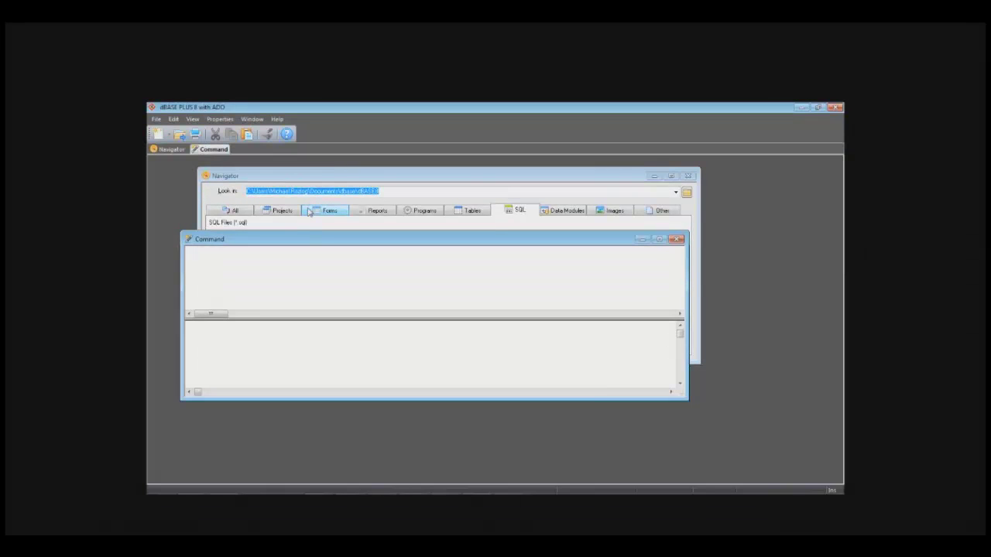
- Find the graphicsTest_062013.wfm form in the Navigator's form files and open it in the Form Designer
left_click(326, 211)
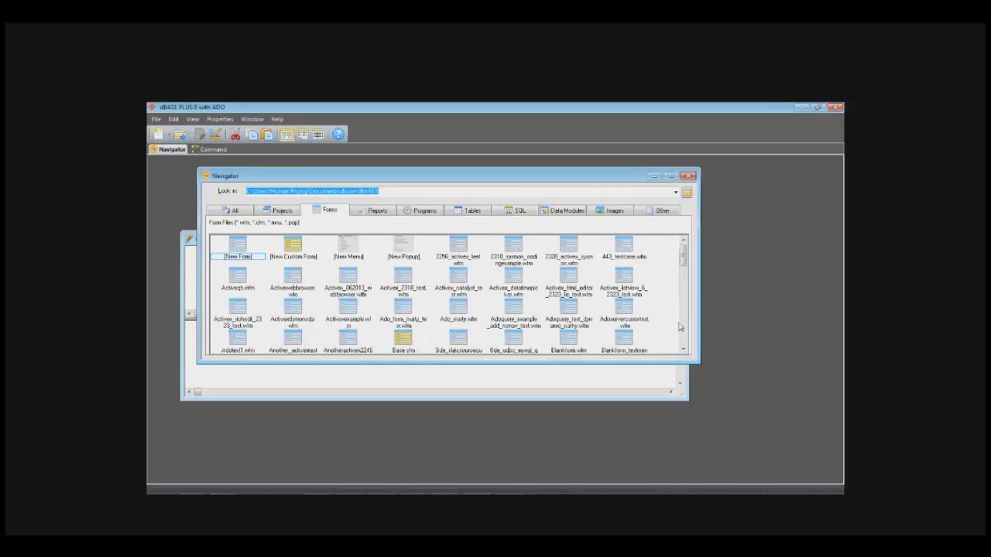
left_click_drag(685, 258, 684, 289)
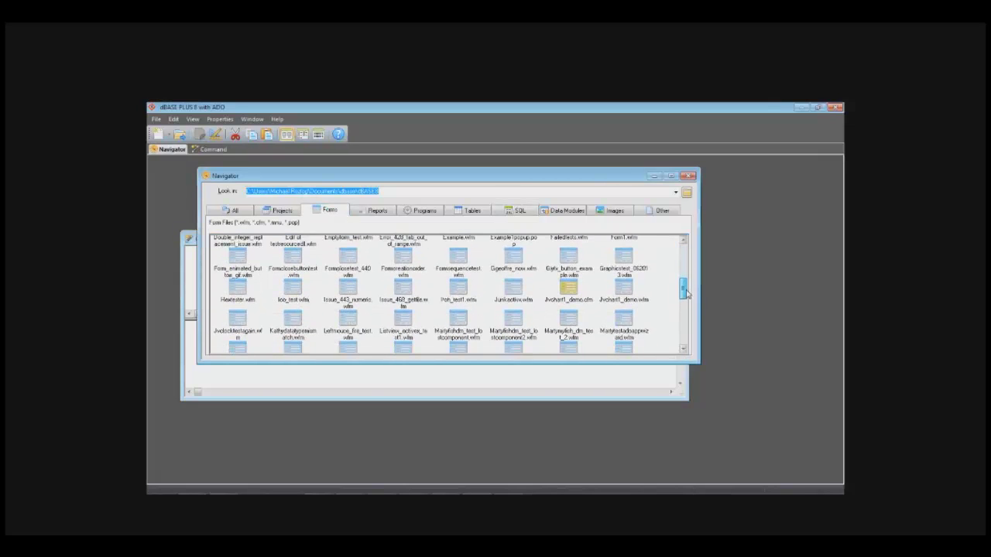
left_click(626, 262)
right_click(627, 262)
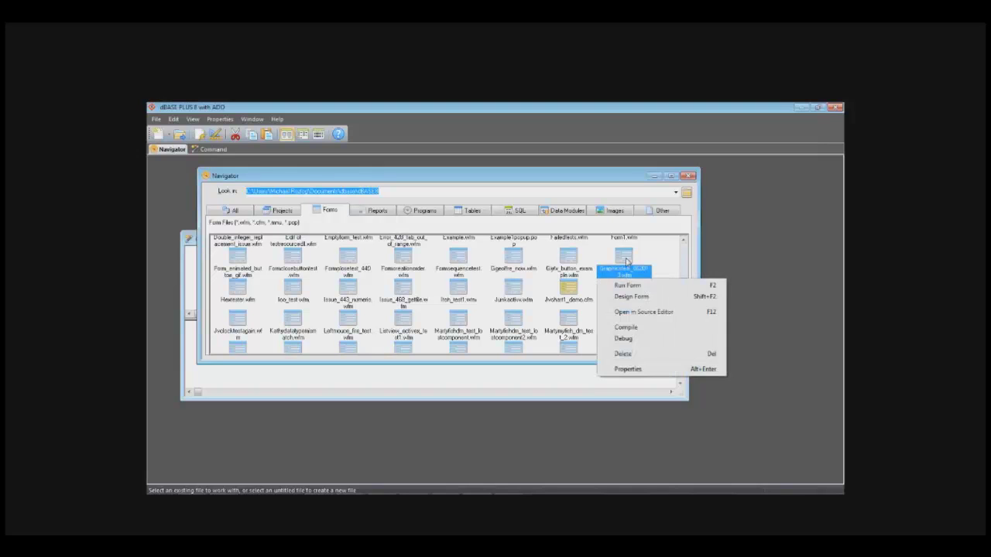
left_click(630, 298)
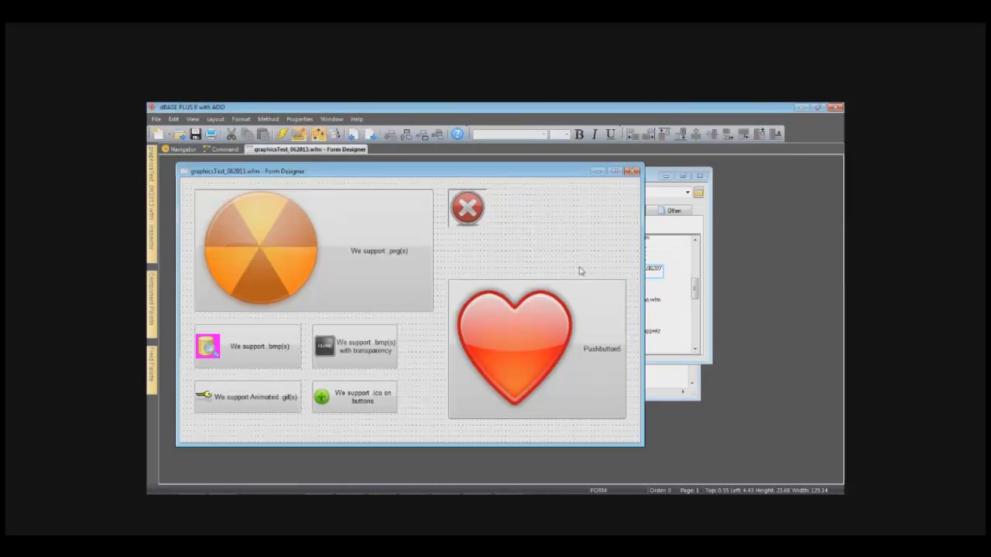
- Pin the auto-hidden Inspector open and float it over the middle of the form
mouse_move(150, 193)
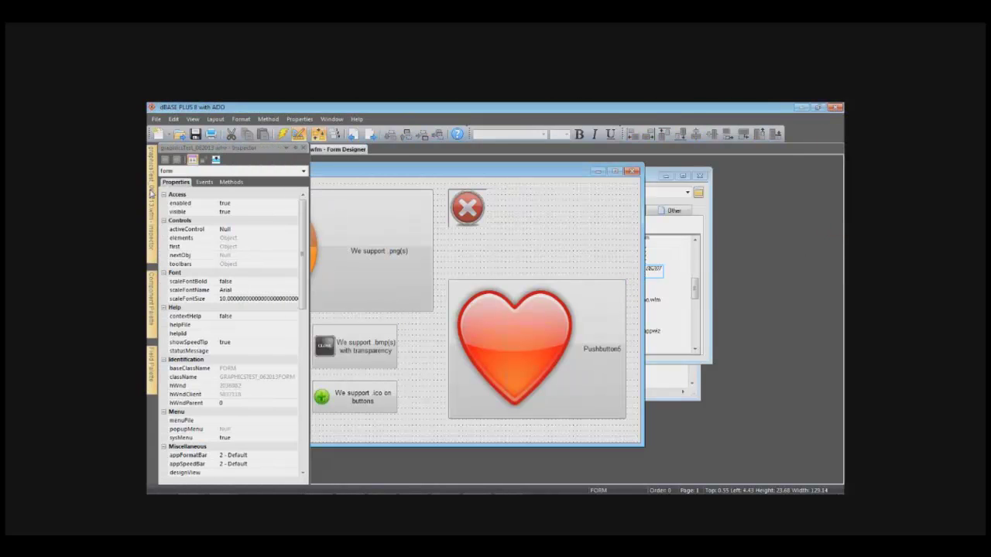
left_click(295, 148)
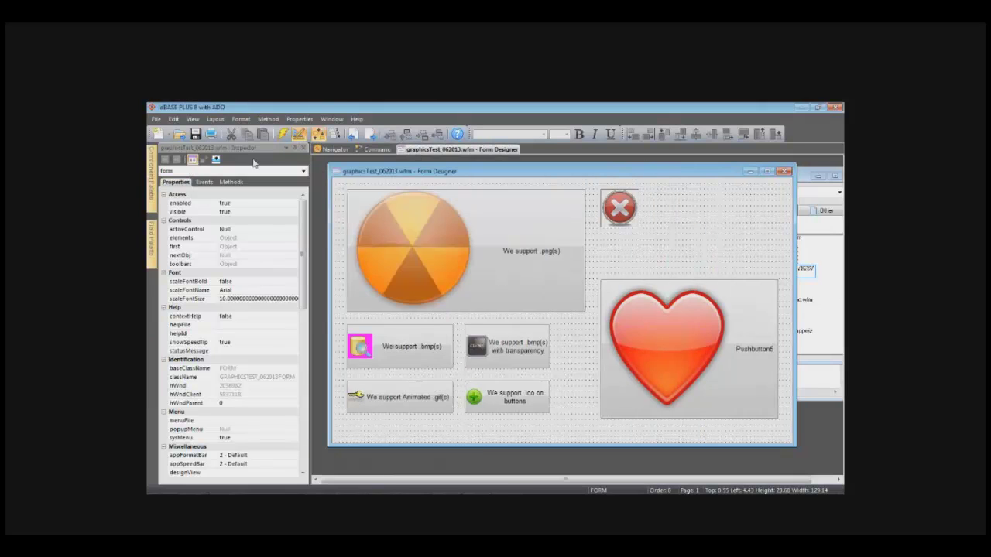
left_click_drag(251, 148, 428, 171)
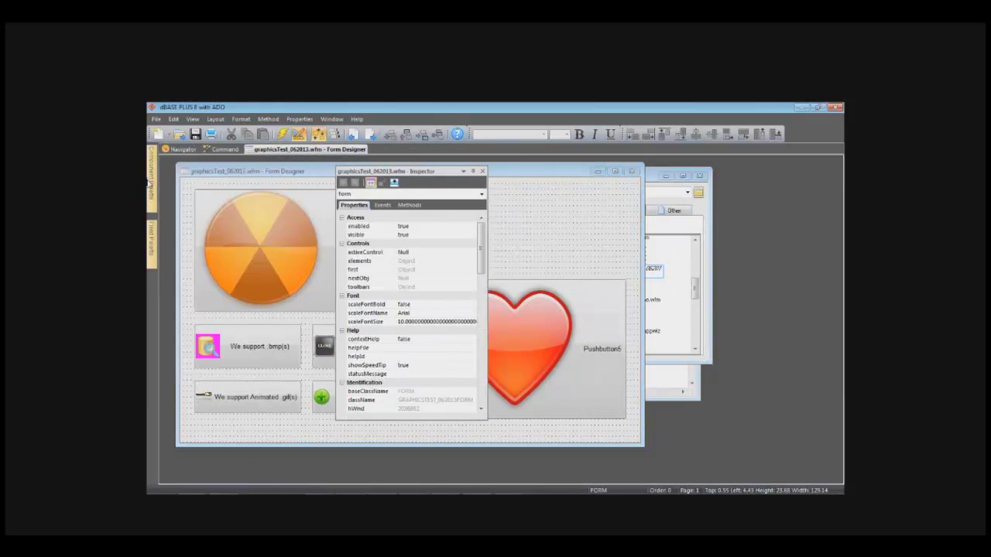
- Pin the auto-hidden Component Palette open and float it beside the Inspector
mouse_move(151, 183)
left_click(295, 147)
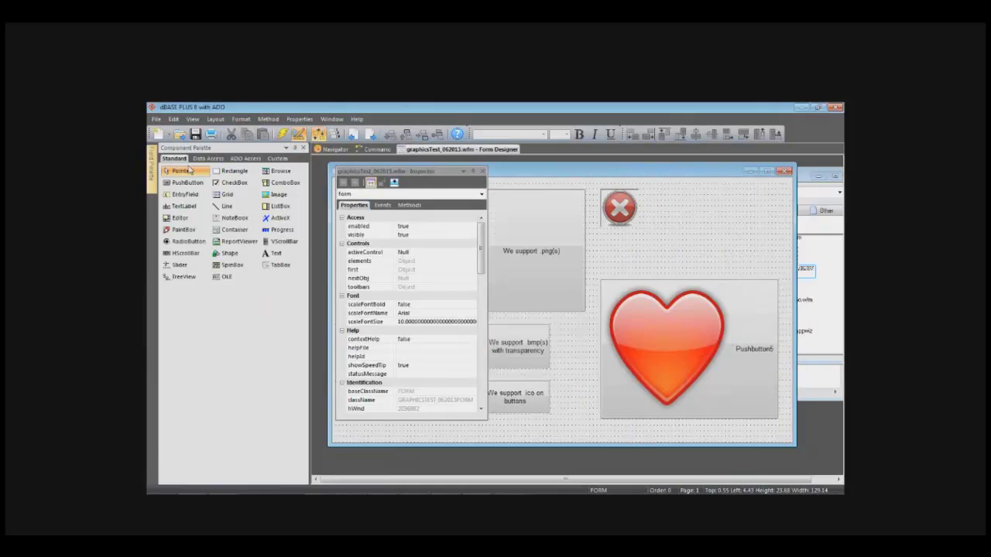
left_click_drag(199, 154, 578, 214)
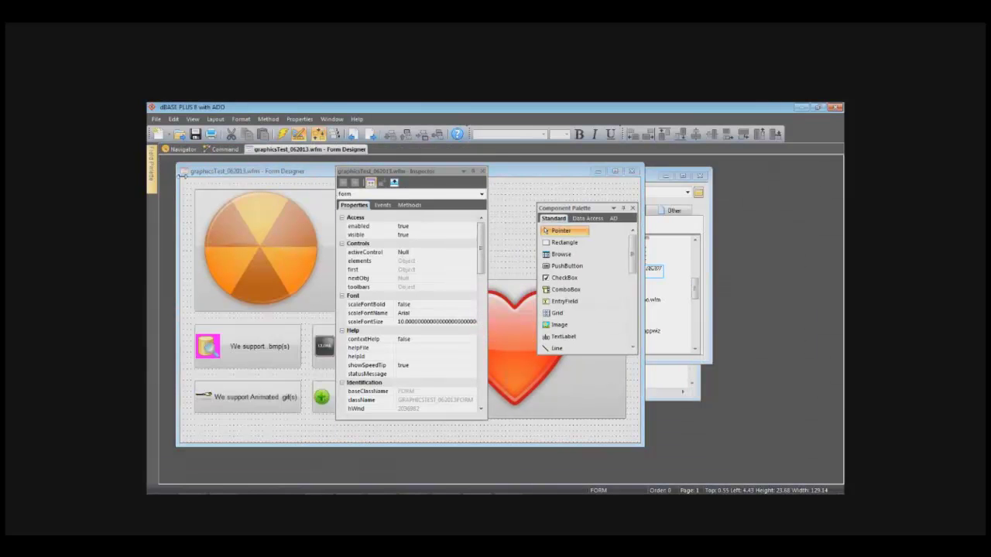
- Pin the auto-hidden Field Palette open and float it beside the Component Palette
mouse_move(152, 176)
left_click(295, 147)
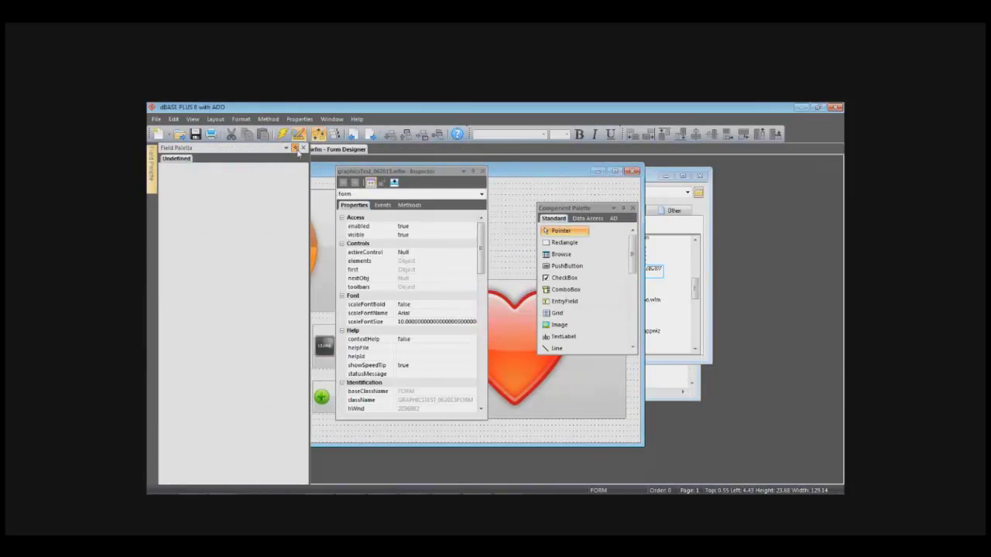
left_click_drag(247, 154, 737, 206)
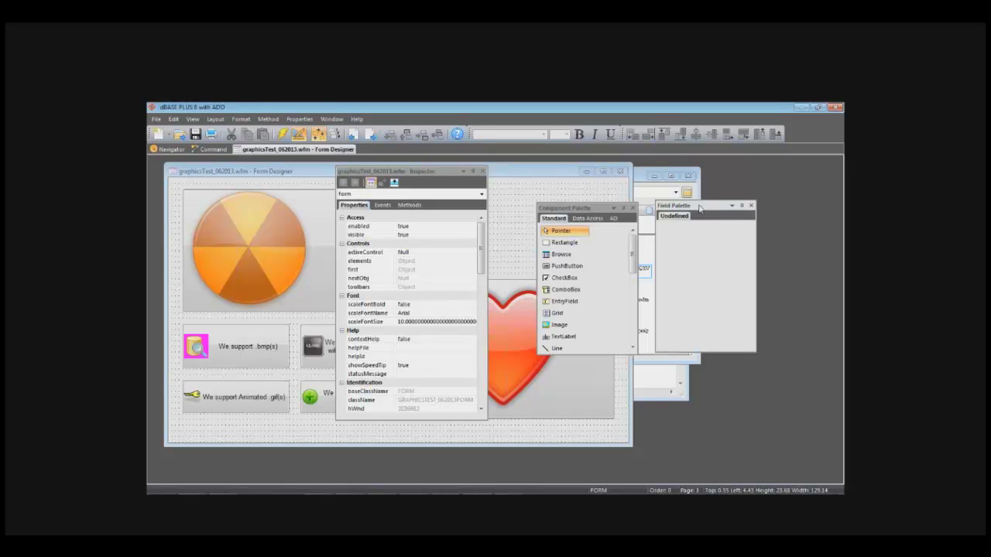
- Try docking the Field Palette along the right side of the workspace, and float it again beside the Component Palette
left_click_drag(699, 207, 761, 214)
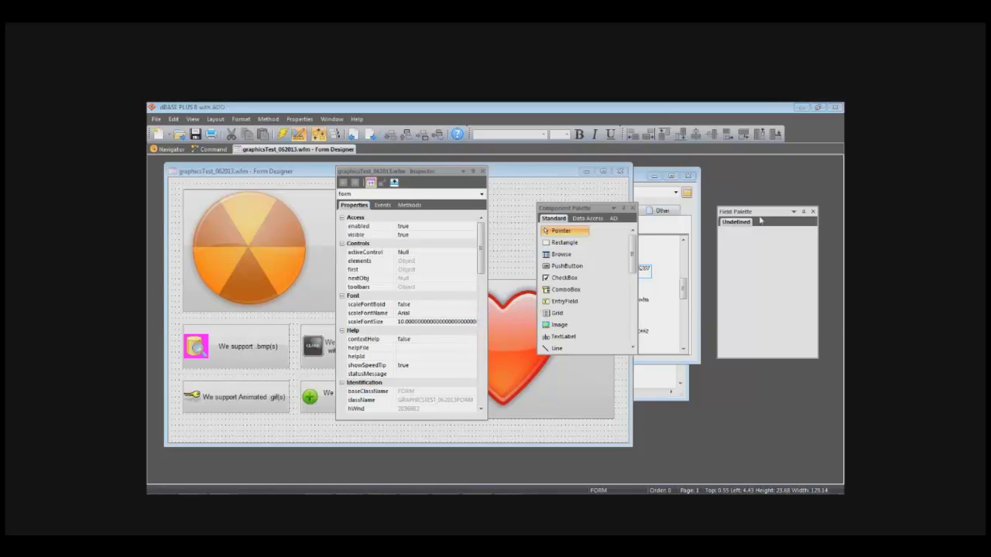
left_click_drag(760, 218, 755, 220)
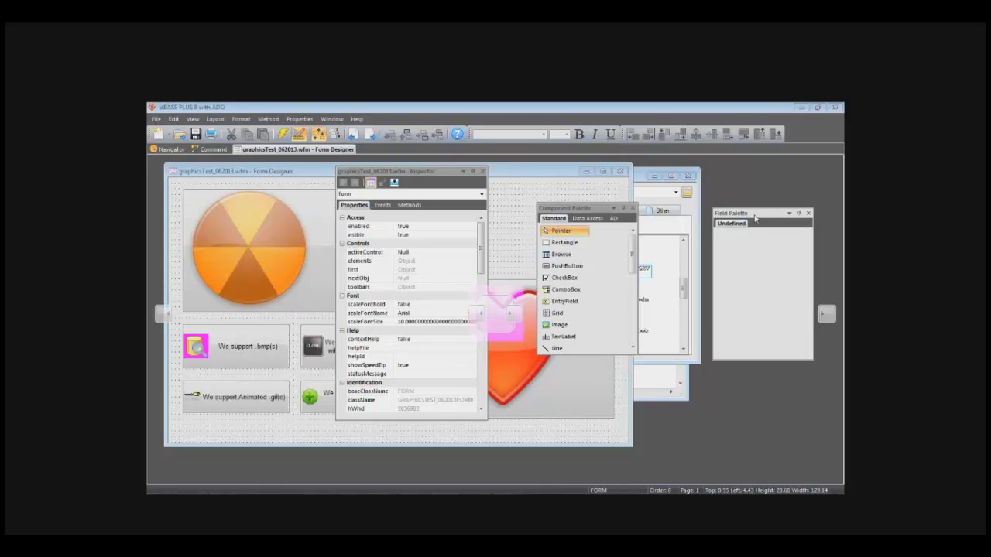
left_click_drag(756, 220, 825, 321)
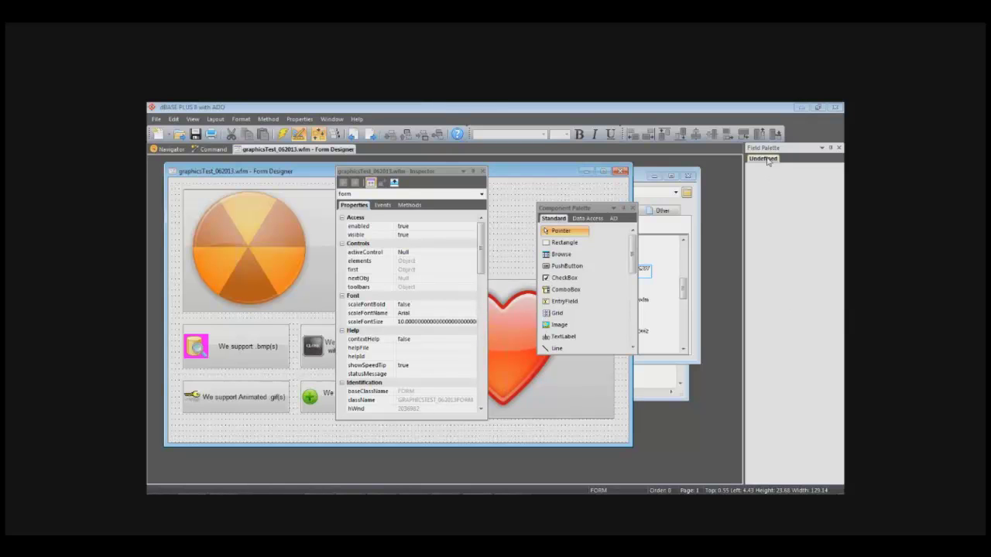
left_click_drag(772, 148, 687, 181)
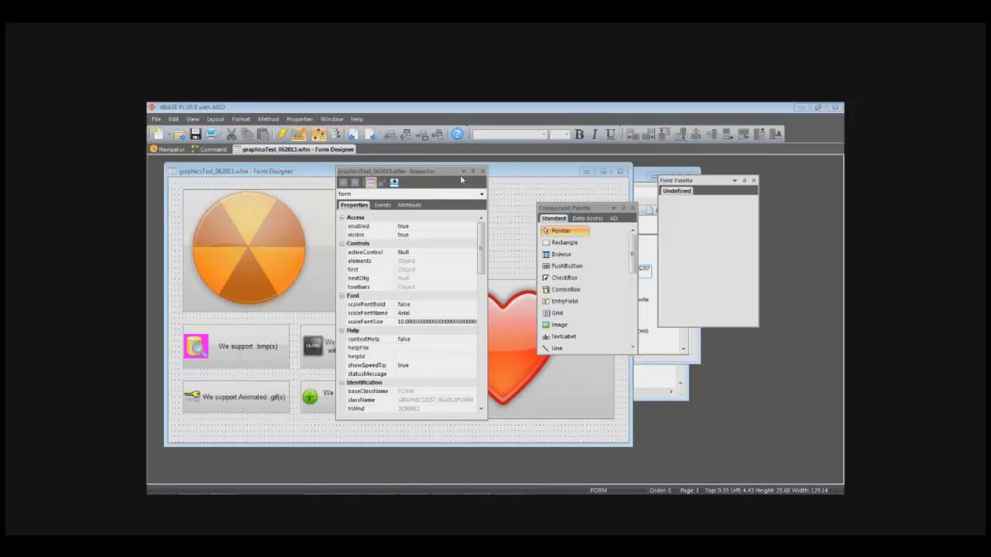
- Try docking the Component Palette along the left side of the workspace, and return it to floating over the form
left_click_drag(575, 214, 164, 312)
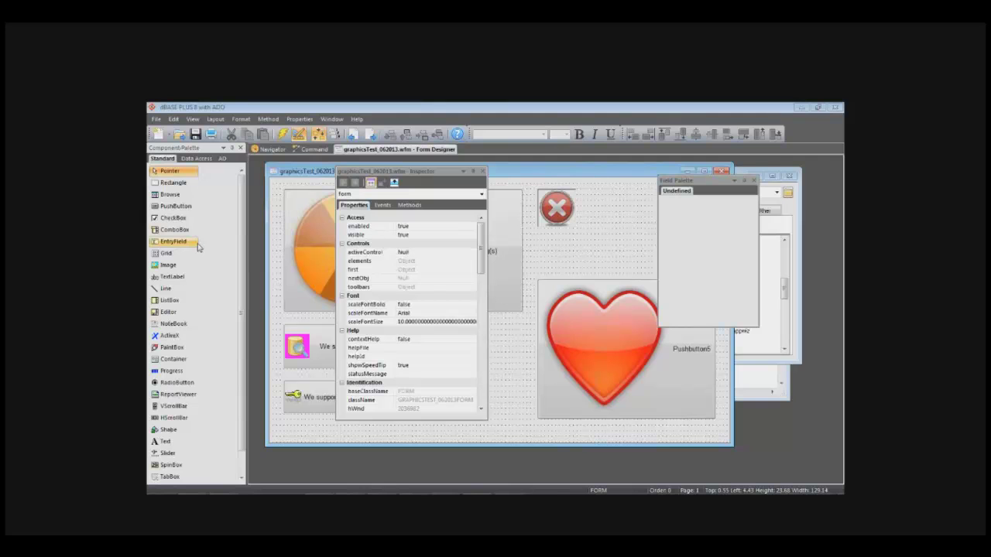
left_click_drag(172, 149, 554, 217)
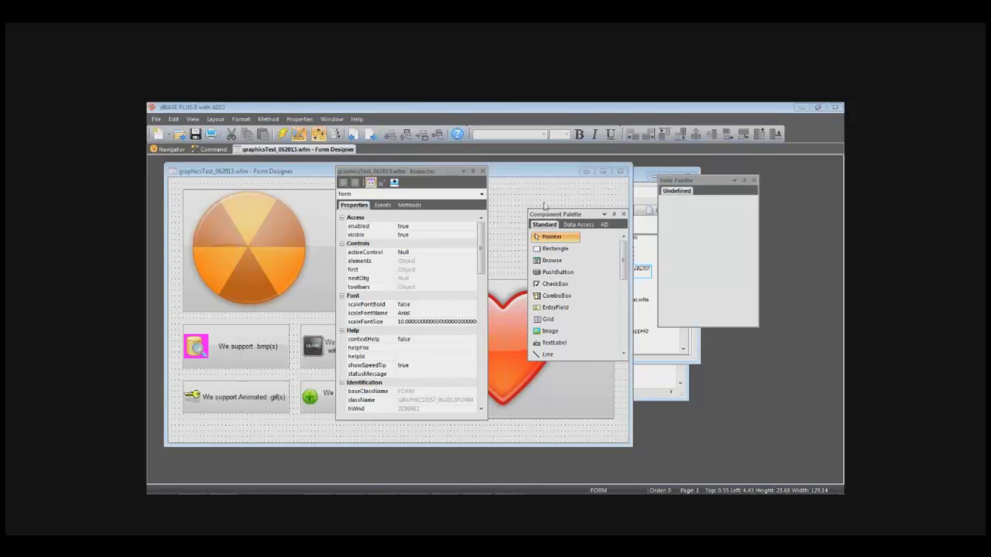
- Dock the Inspector along the left side of the workspace and dock the Component Palette directly beneath it
left_click_drag(442, 172, 480, 318)
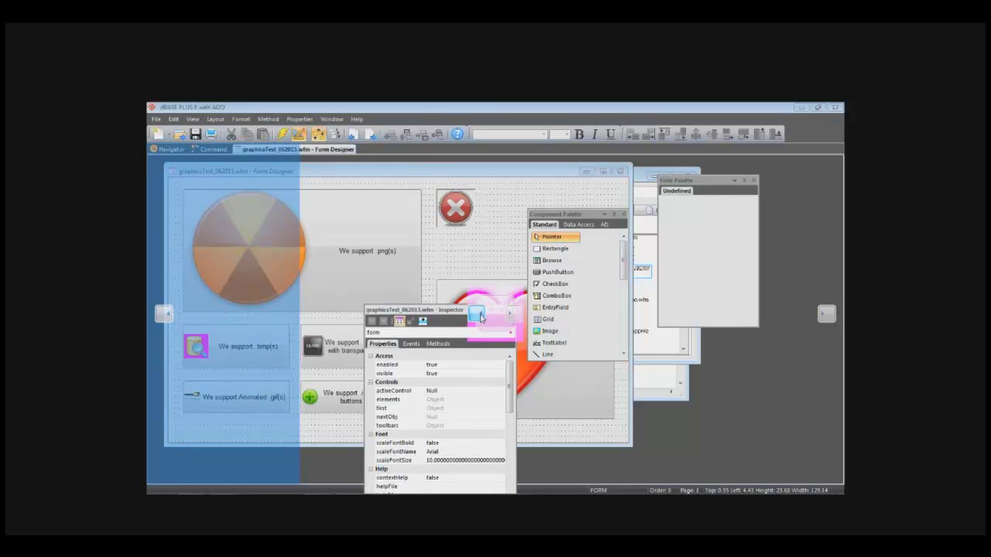
left_click_drag(480, 318, 480, 317)
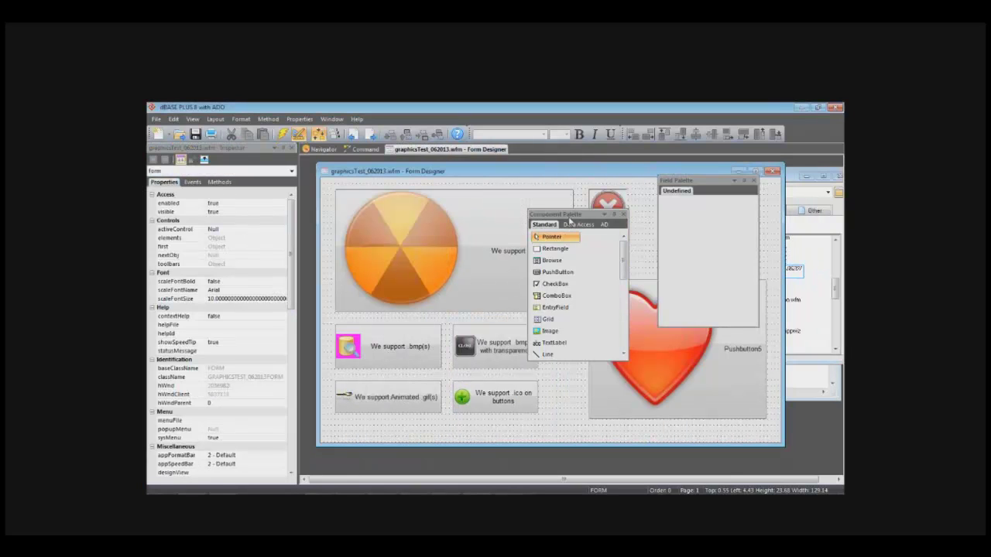
left_click_drag(570, 219, 246, 280)
left_click_drag(246, 280, 224, 333)
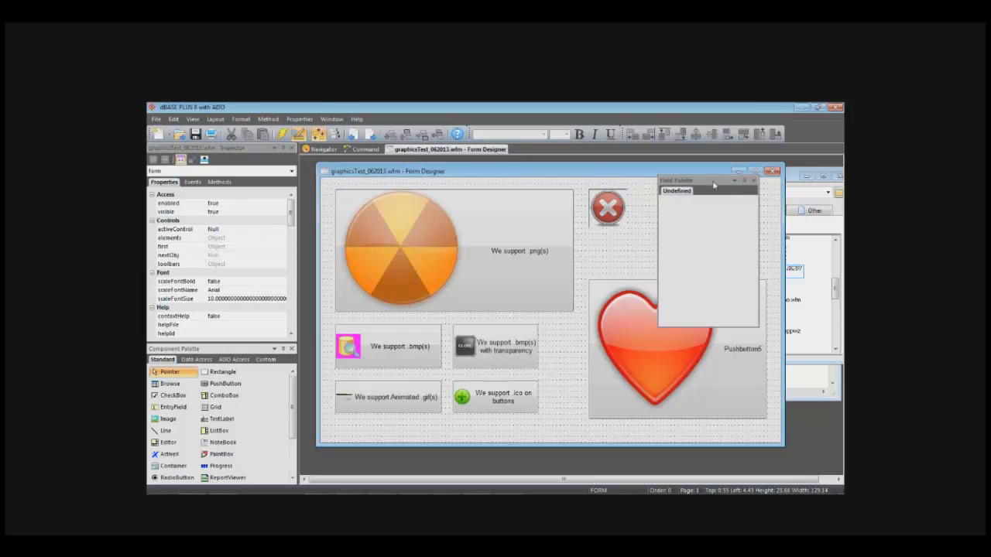
- Try docking the Field Palette as a tab together with the Component Palette, and pull it back out to float
left_click_drag(714, 185, 228, 417)
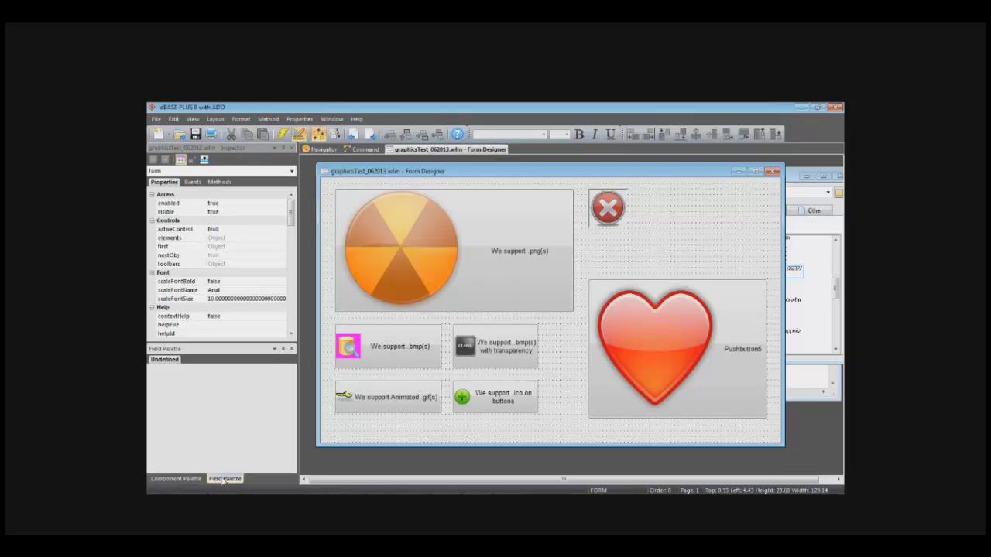
left_click_drag(224, 479, 598, 218)
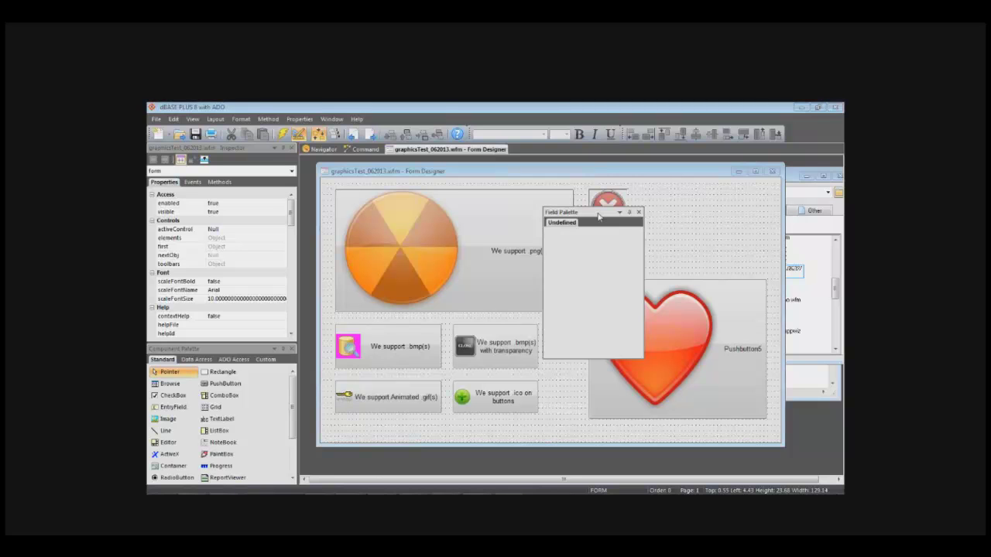
- Enlarge the docked Component Palette by shortening the Inspector, and dock the Field Palette beneath the Component Palette
left_click(252, 342)
left_click_drag(252, 342, 271, 251)
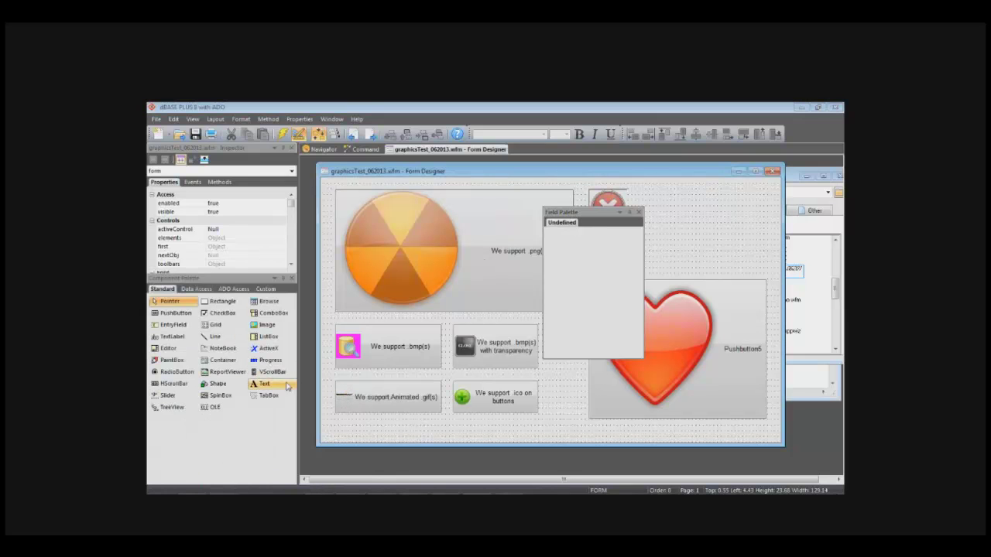
left_click_drag(604, 213, 232, 420)
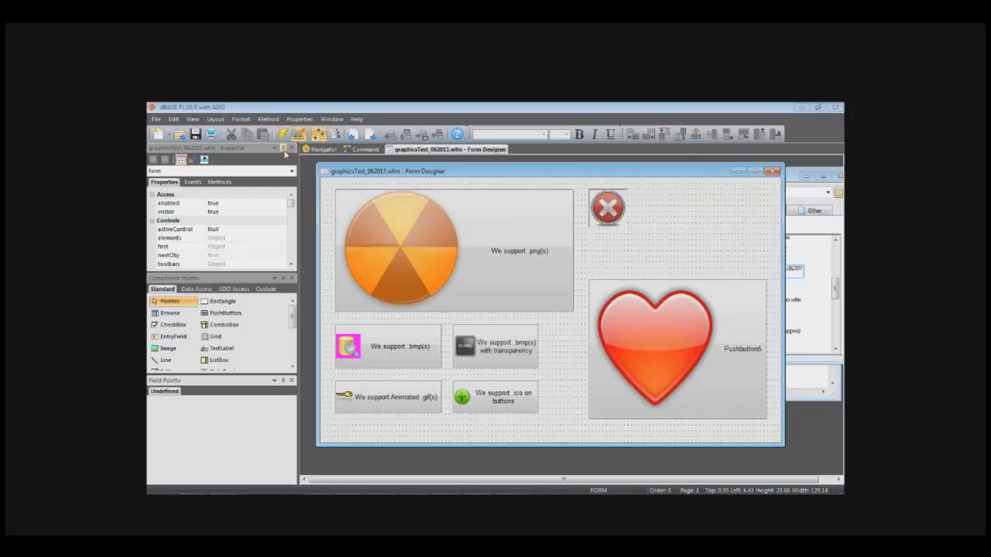
- Set the docked Inspector and the Component Palette to auto-hide
left_click(284, 150)
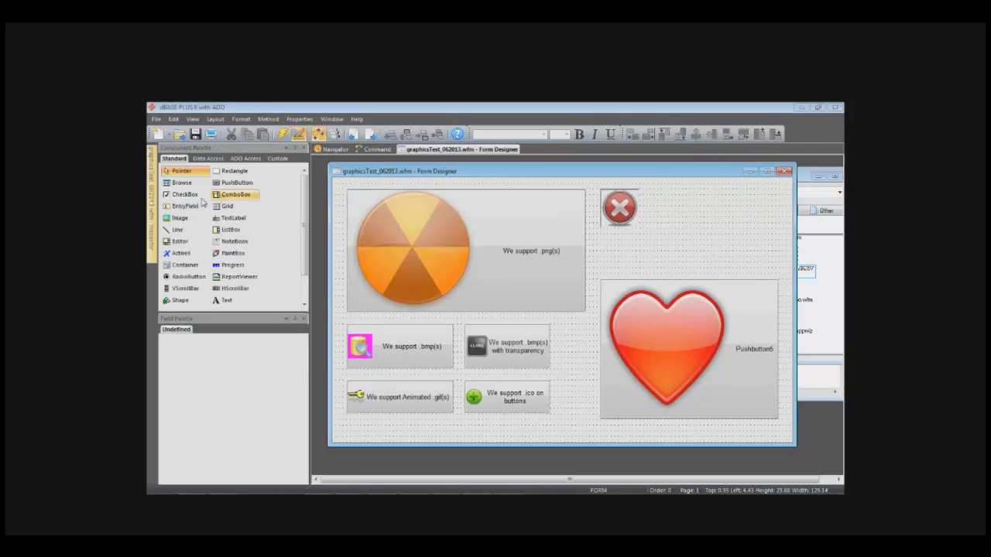
mouse_move(151, 194)
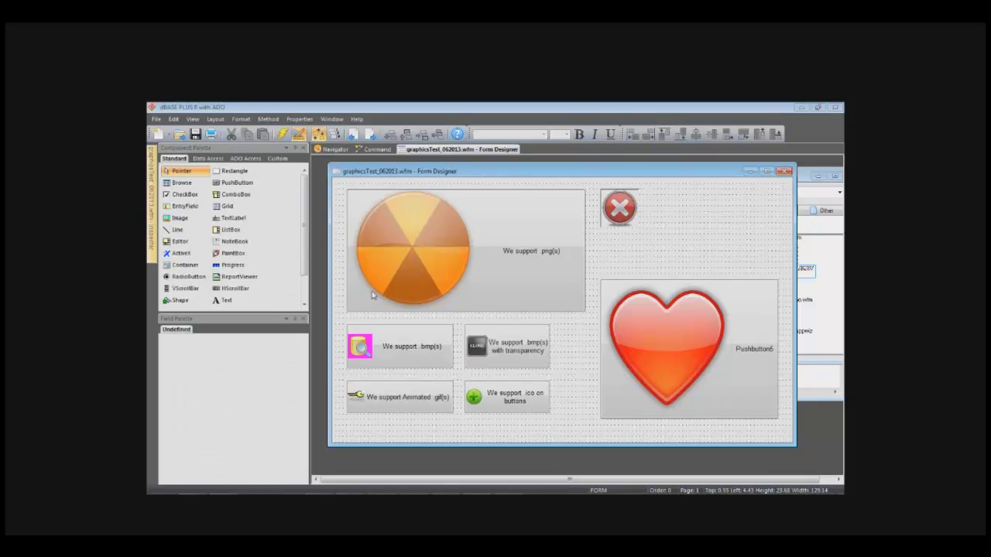
left_click(295, 149)
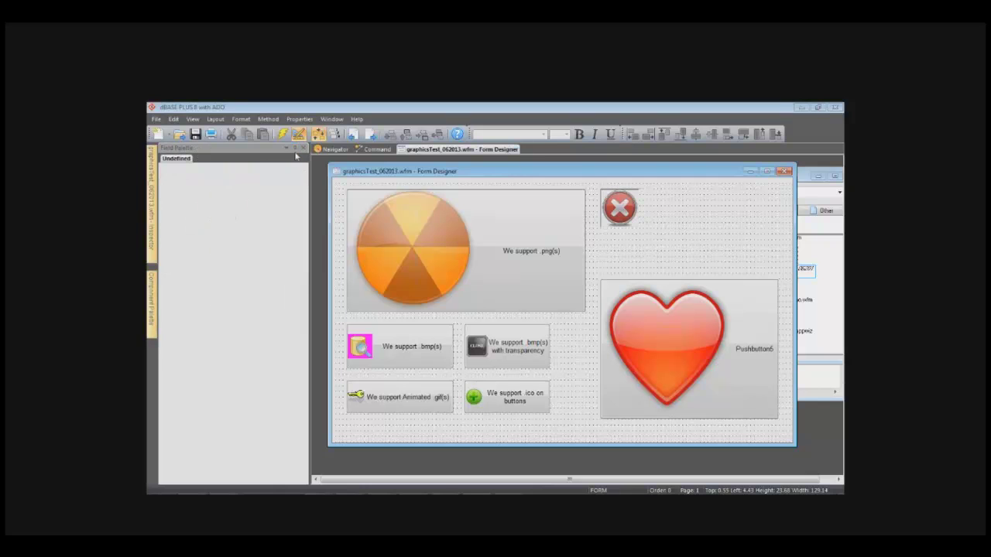
- Set the Field Palette to auto-hide and slide the hidden Inspector out to view its properties
left_click(295, 149)
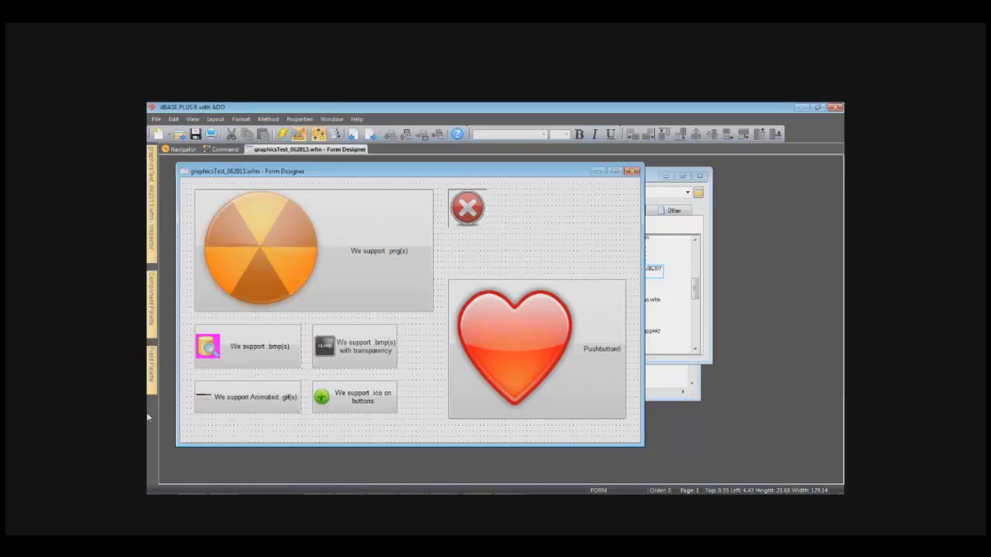
mouse_move(150, 358)
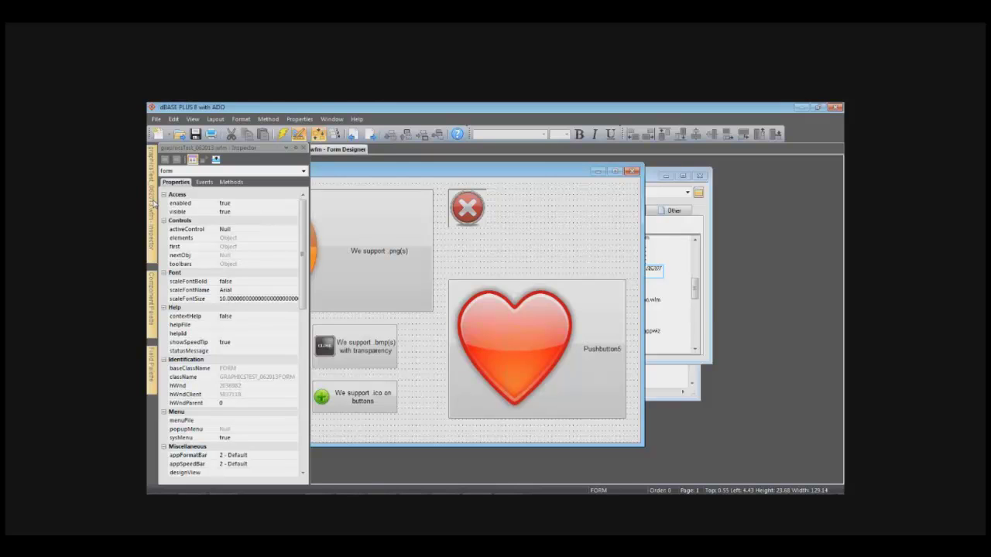
left_click(235, 352)
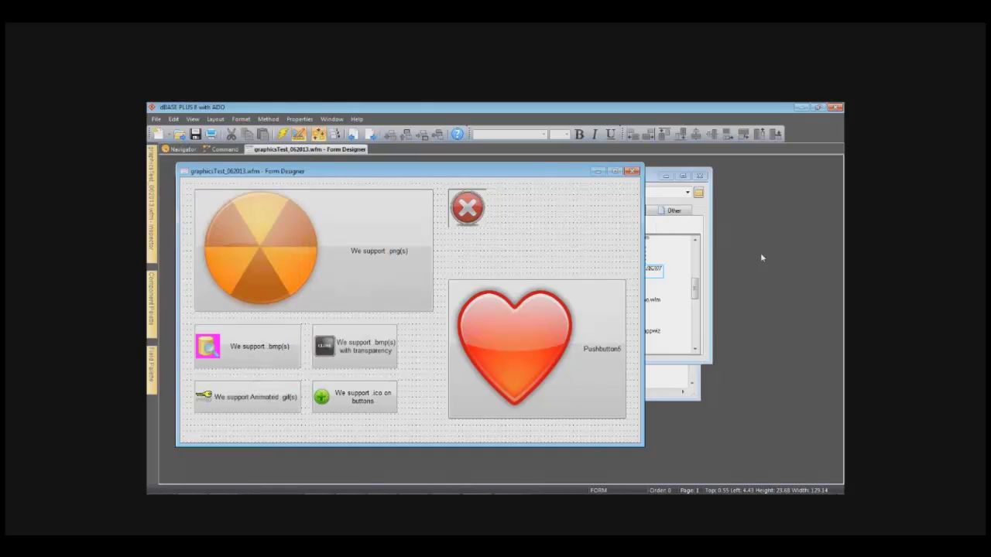
mouse_move(155, 235)
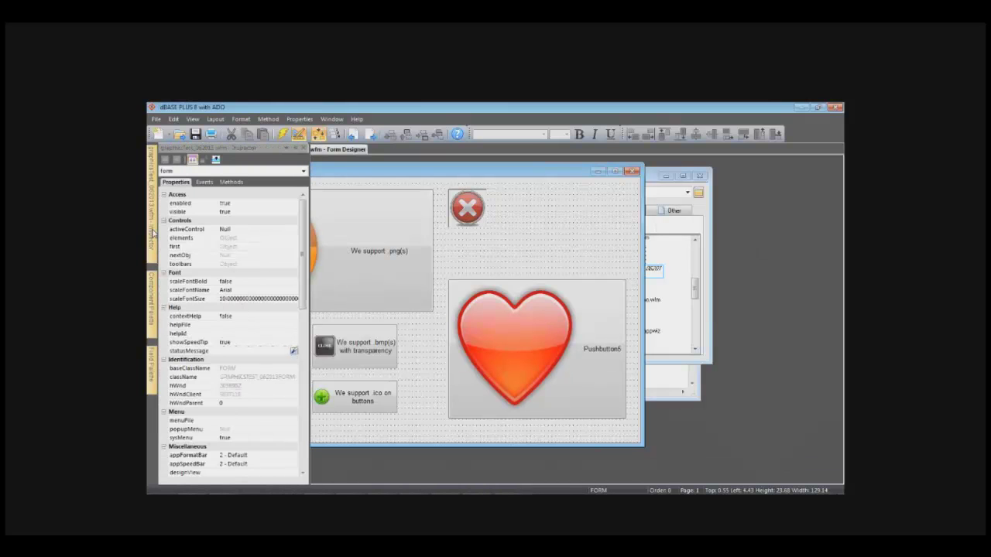
mouse_move(150, 251)
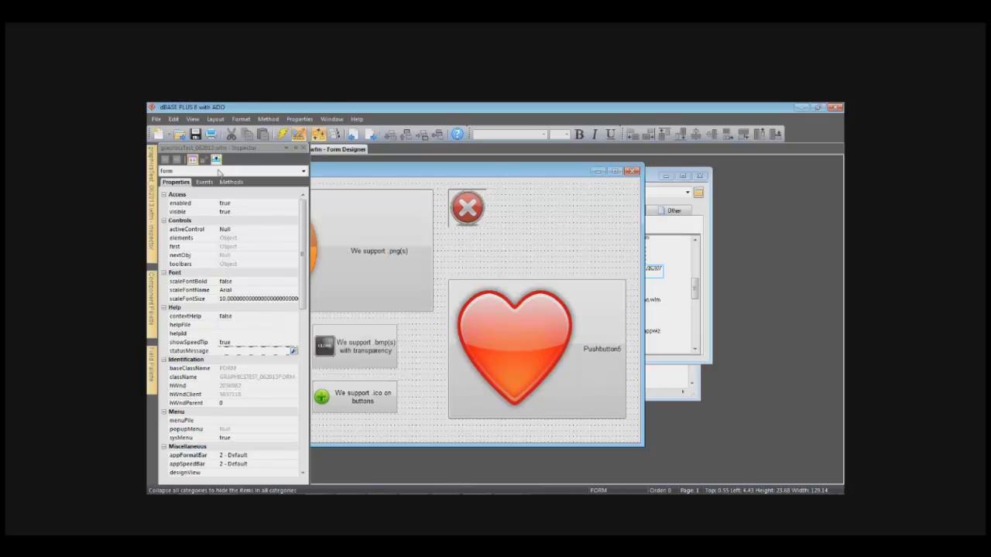
- Pin the hidden Component Palette open, return it to auto-hide, and move the Form Designer window aside
left_click(150, 302)
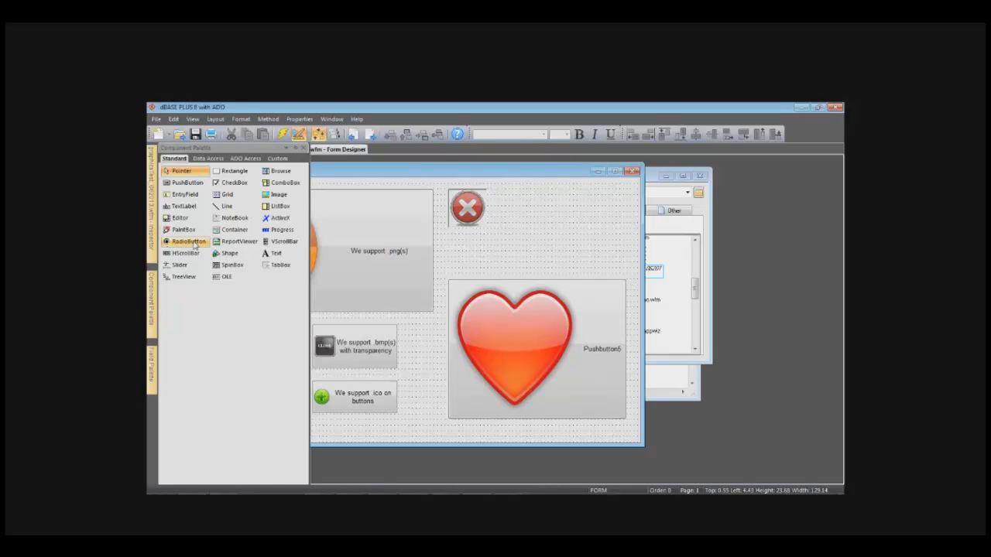
left_click(298, 148)
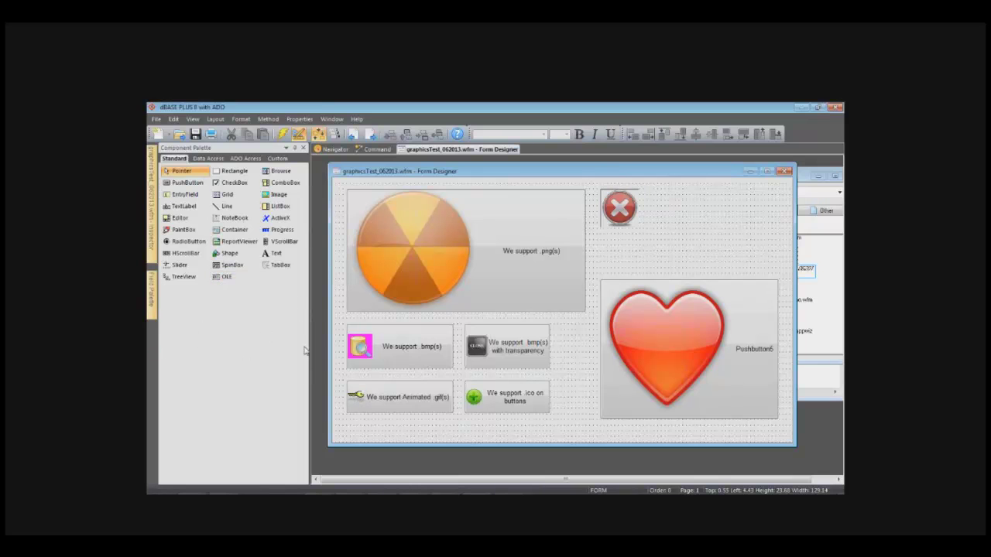
left_click(150, 222)
left_click(295, 149)
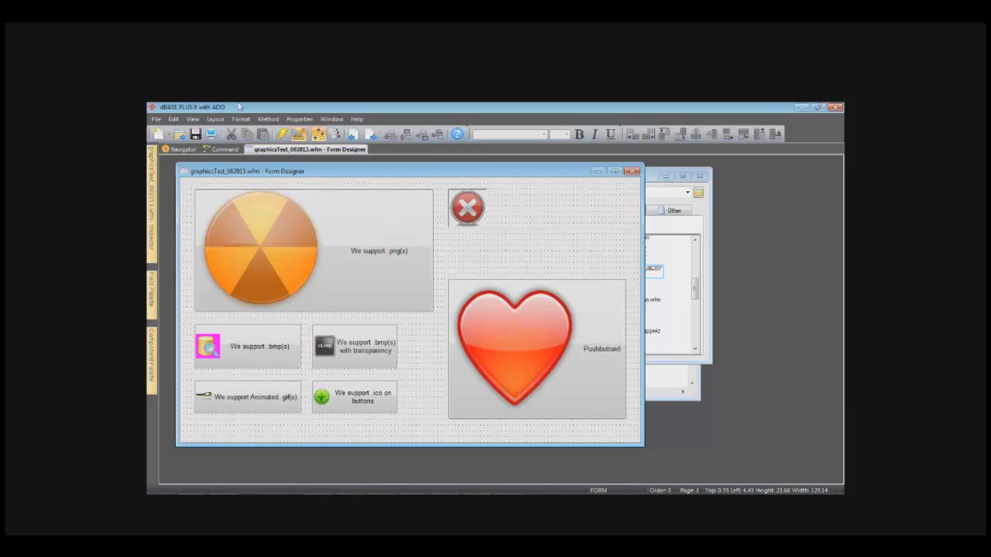
left_click_drag(283, 175, 416, 175)
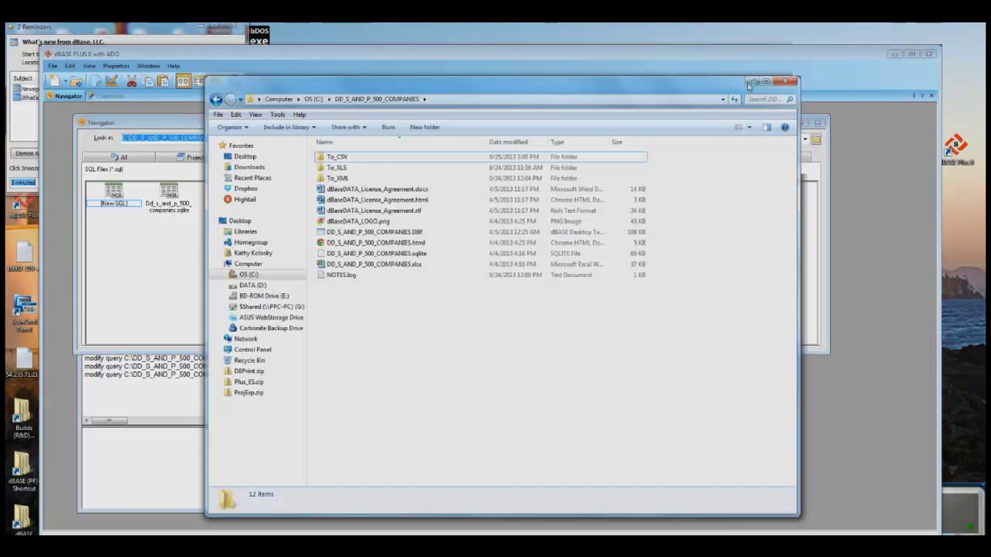
- Minimize the folder window and start a new SQL query from the Navigator, dismissing the database selection
left_click(750, 82)
left_click(631, 157)
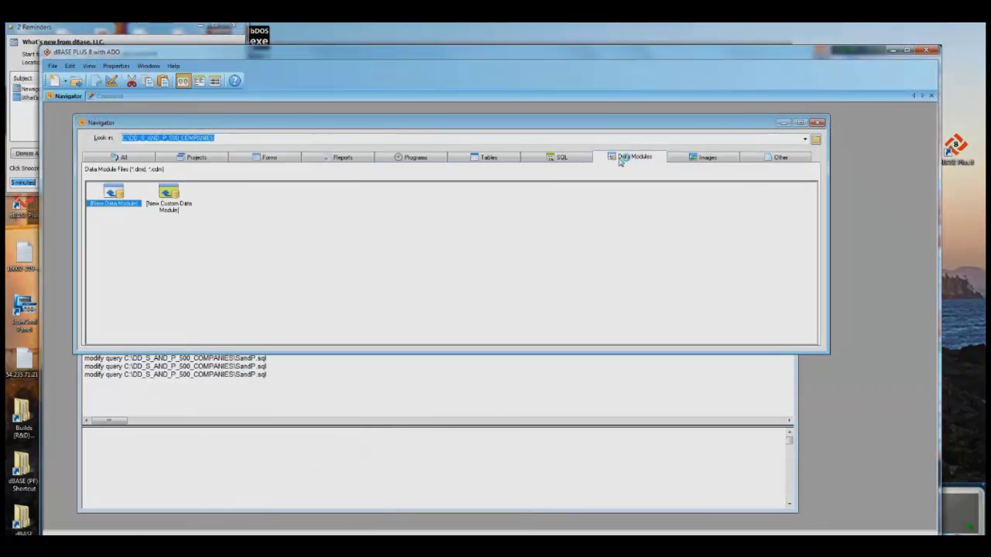
left_click(563, 158)
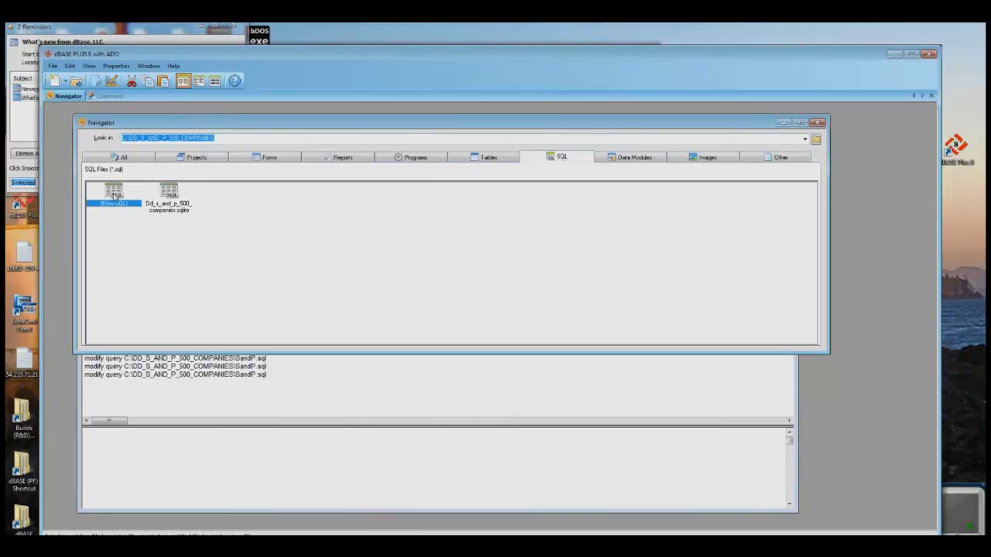
key("Return")
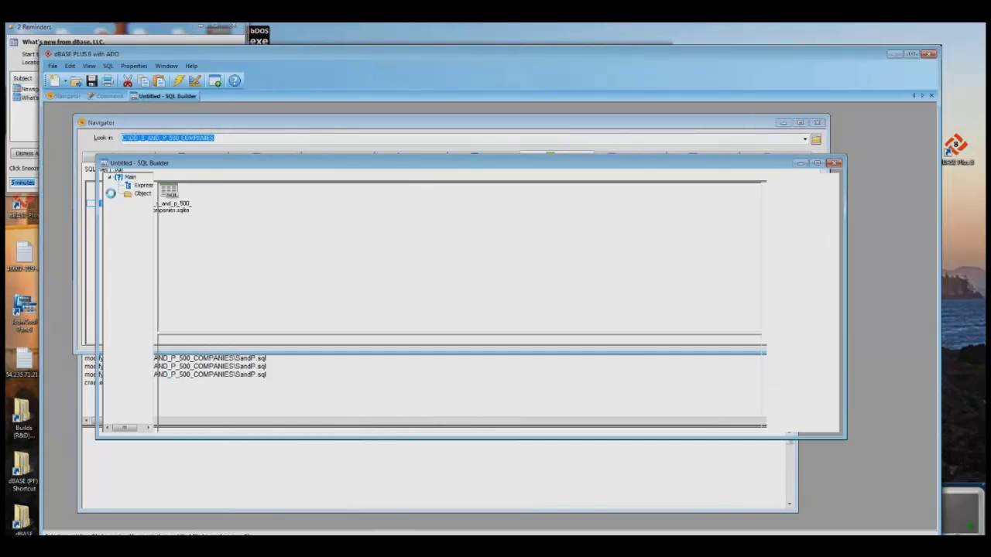
left_click(509, 314)
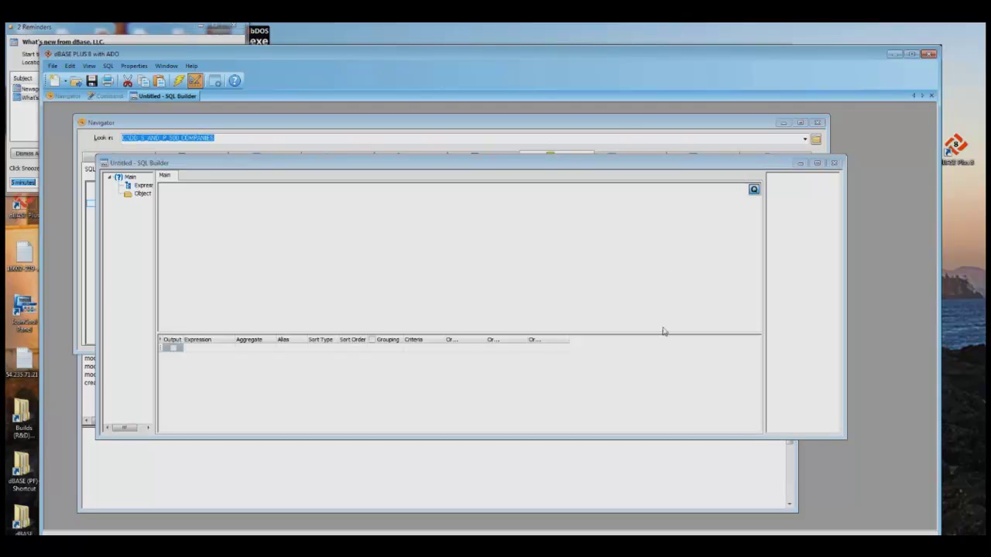
- Minimize the empty SQL Builder window and the reminders window behind it
left_click(586, 247)
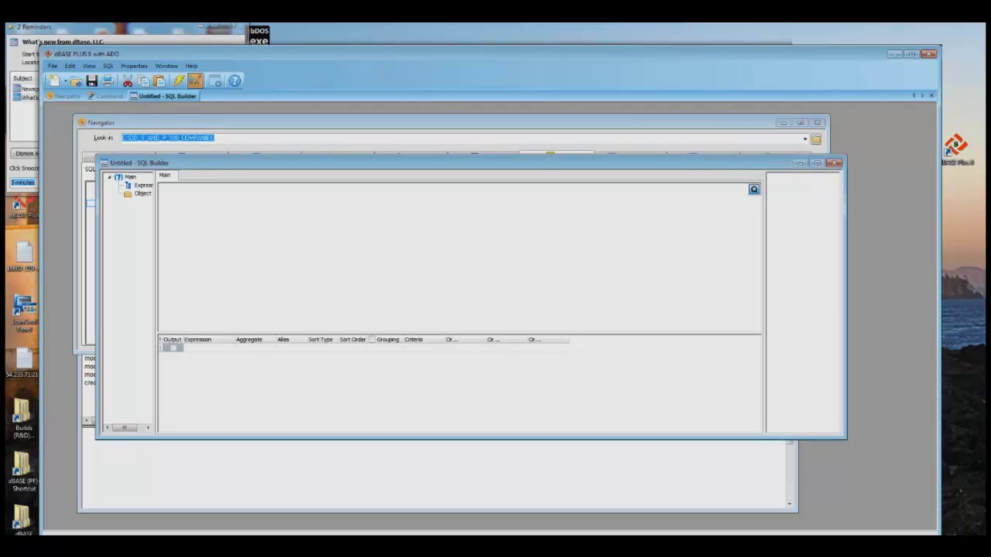
left_click(895, 54)
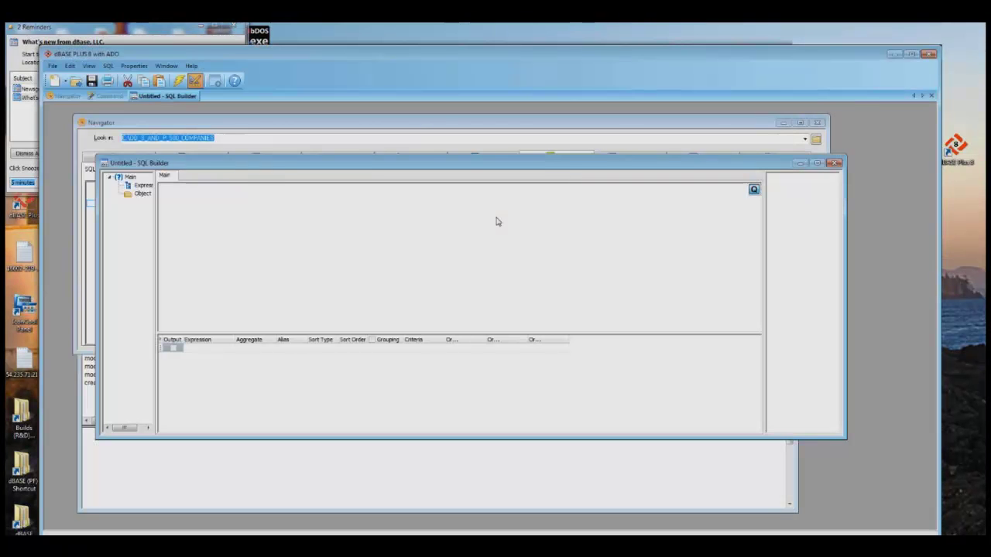
left_click(800, 166)
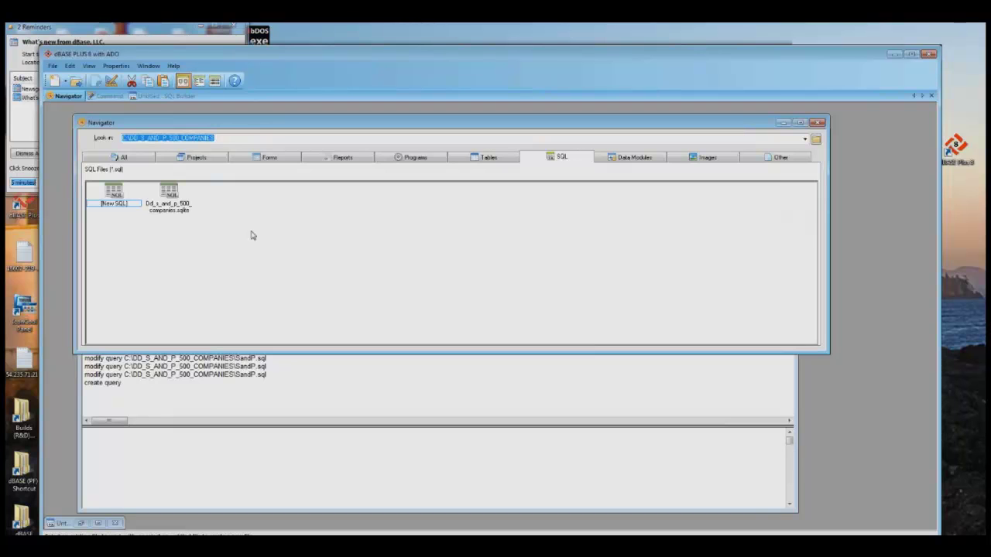
left_click(236, 30)
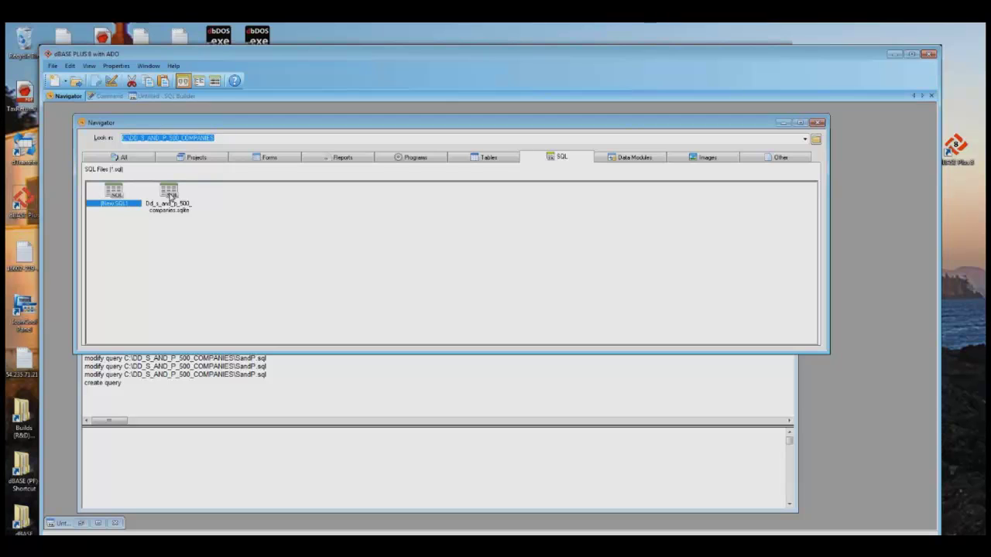
- Try to open the Dd_s_and_p_500_companies.sqlite file from the Navigator's SQL files
double_click(169, 196)
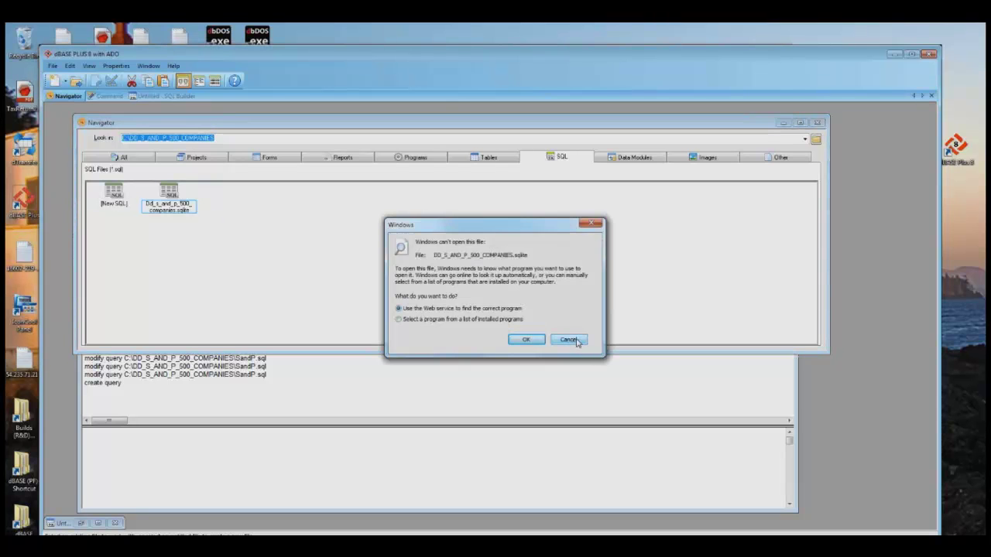
left_click(573, 340)
- Open the Dd_s_and_p_500_companies.dbf table from the Navigator and enlarge its window to show more columns
left_click(498, 159)
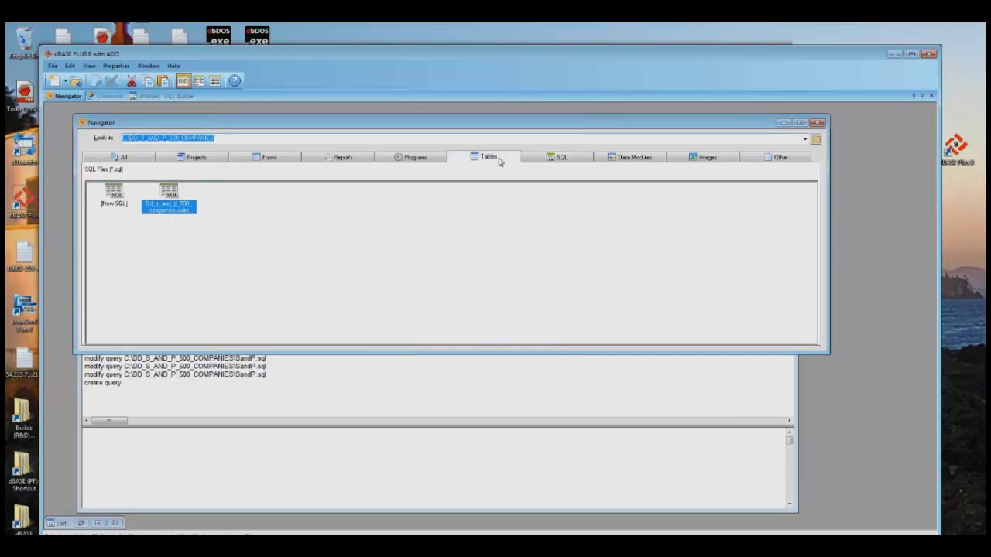
double_click(169, 193)
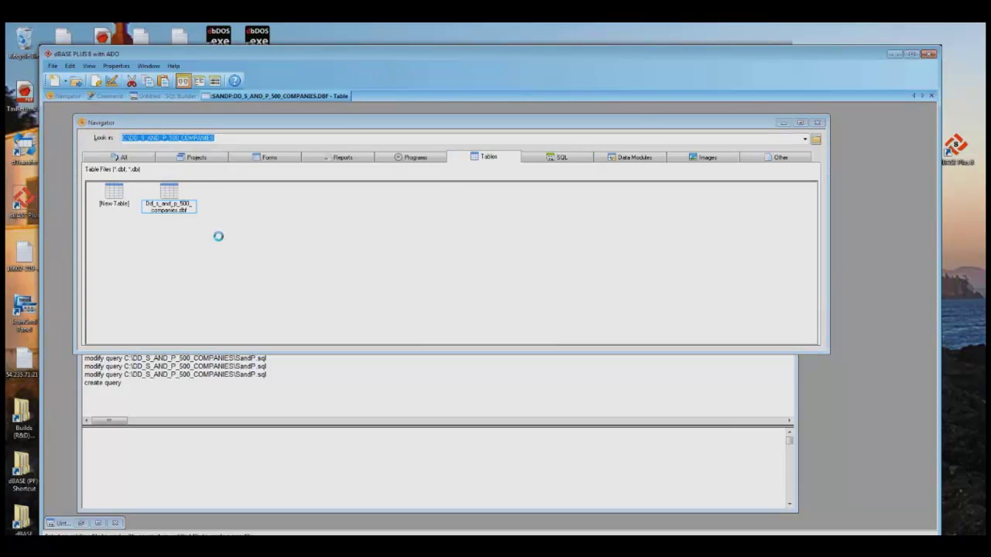
left_click_drag(642, 302, 750, 372)
left_click_drag(350, 228, 101, 217)
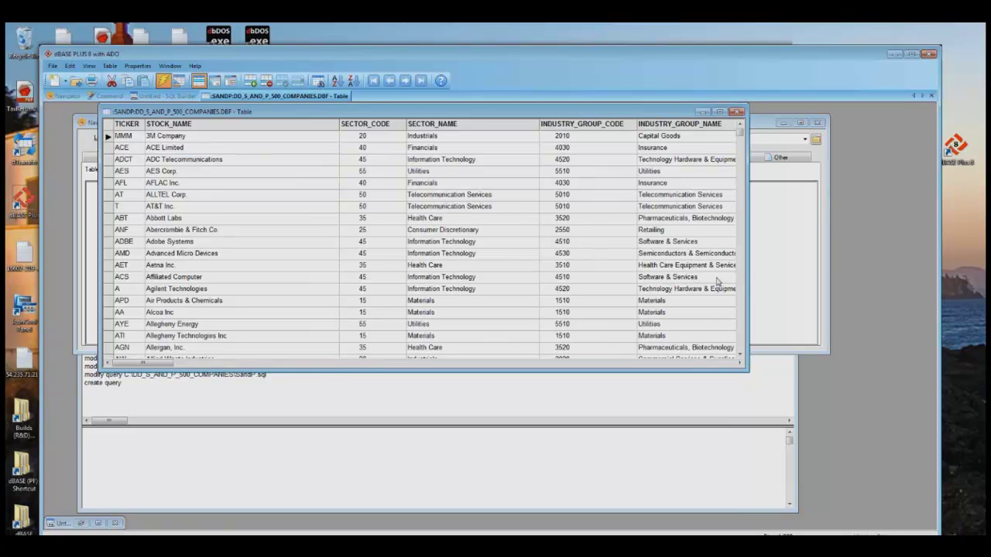
left_click_drag(748, 271, 842, 271)
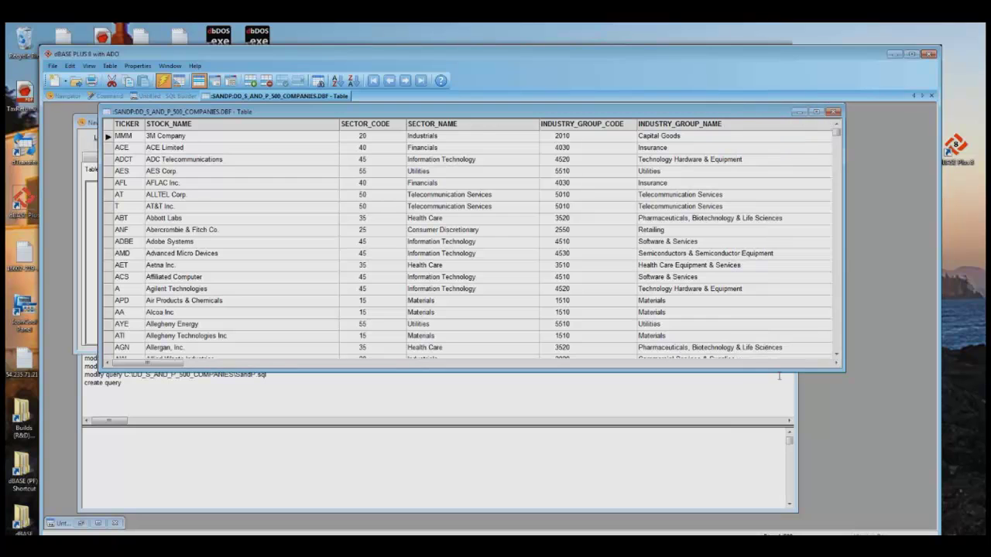
- Look through the industry and sub-industry columns of the companies table, return to the first column, and close the table
left_click(802, 363)
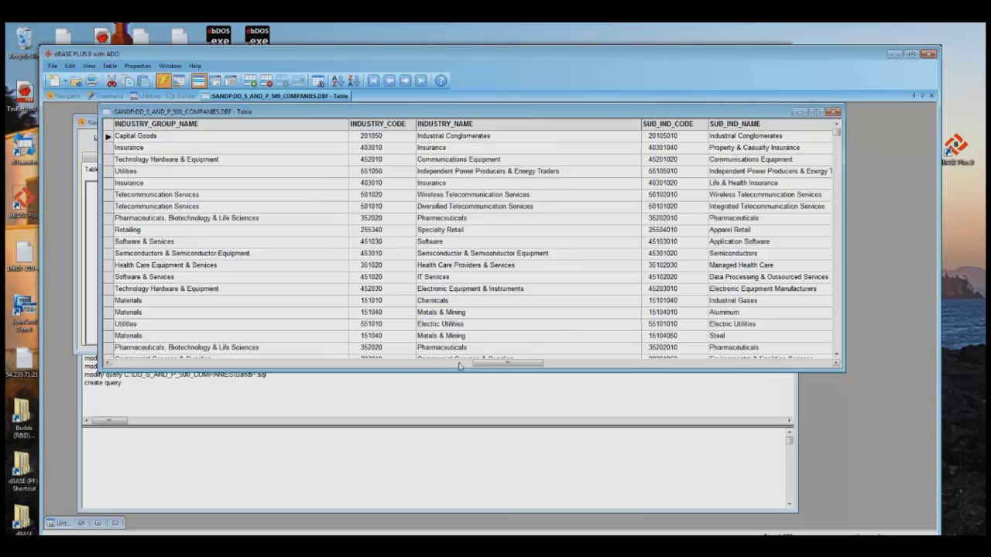
left_click_drag(487, 364, 123, 361)
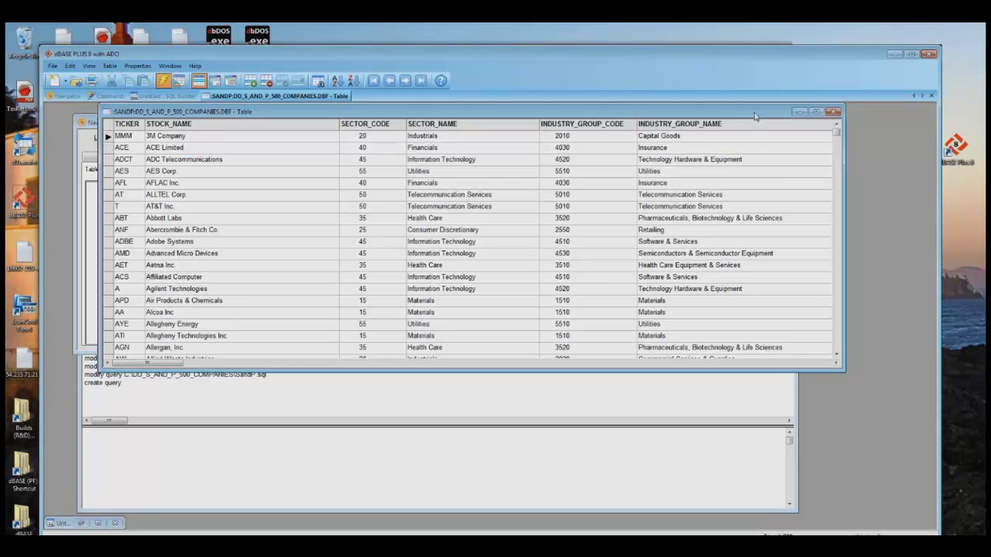
left_click_drag(755, 116, 723, 133)
left_click(802, 129)
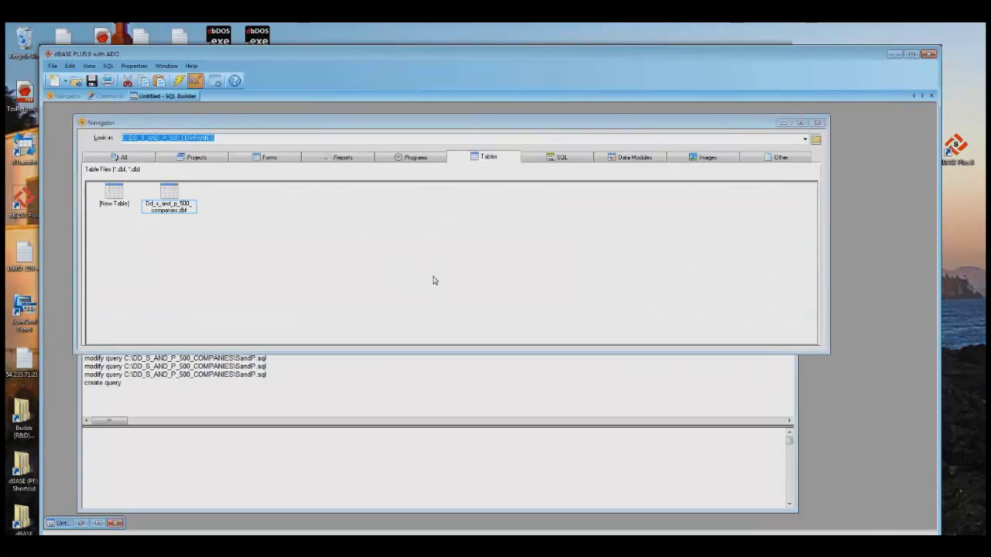
- Start a new SQL query from the Navigator and select the SANDP database for it
left_click(577, 160)
left_click(117, 194)
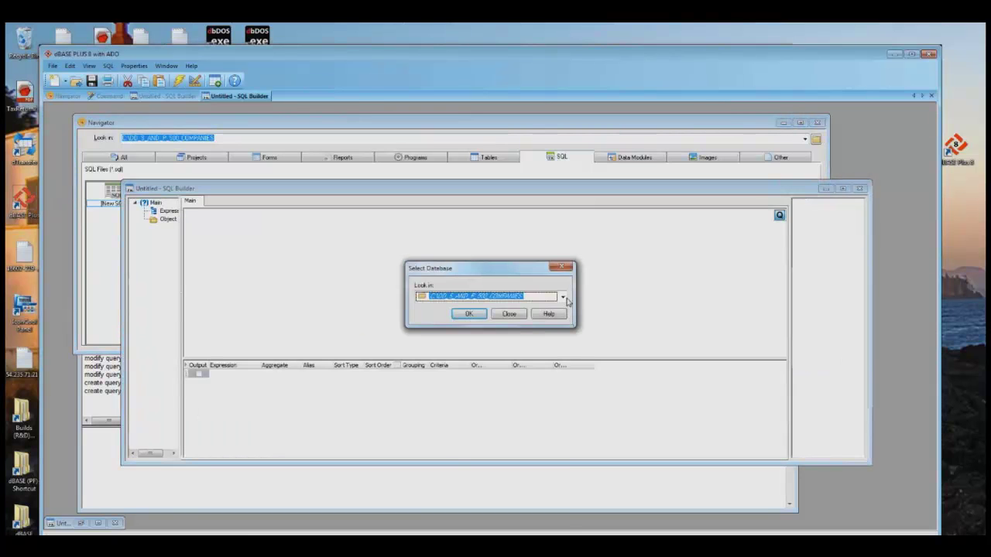
left_click(564, 297)
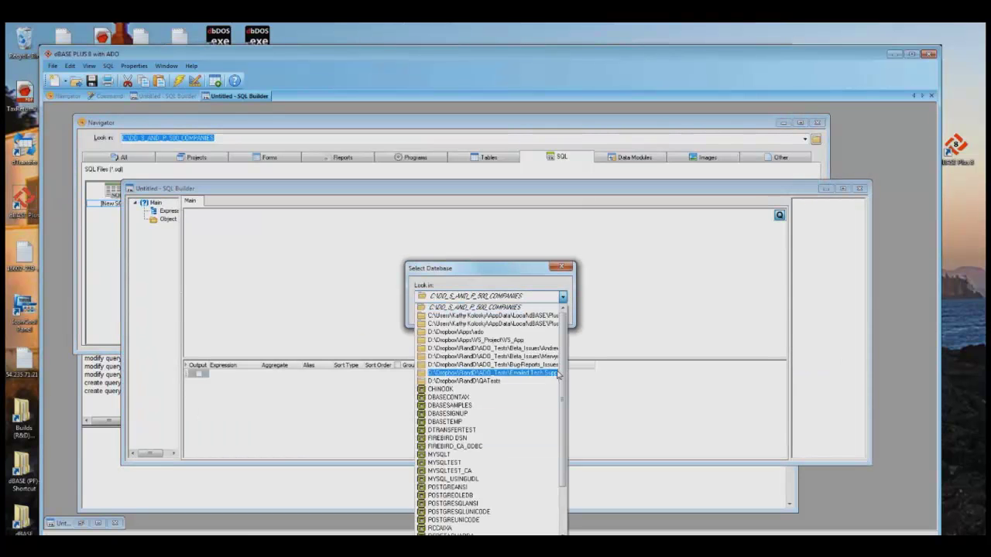
left_click(516, 308)
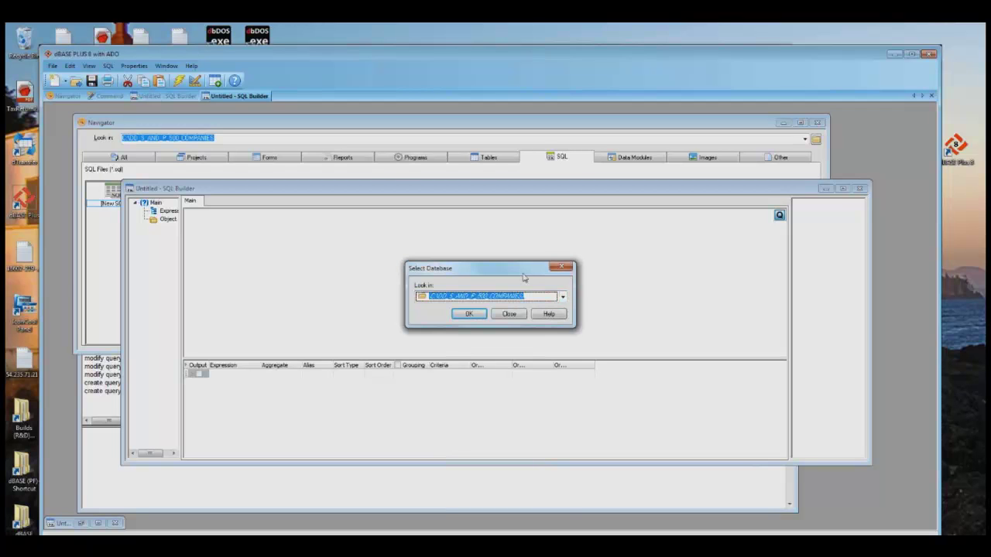
left_click(563, 297)
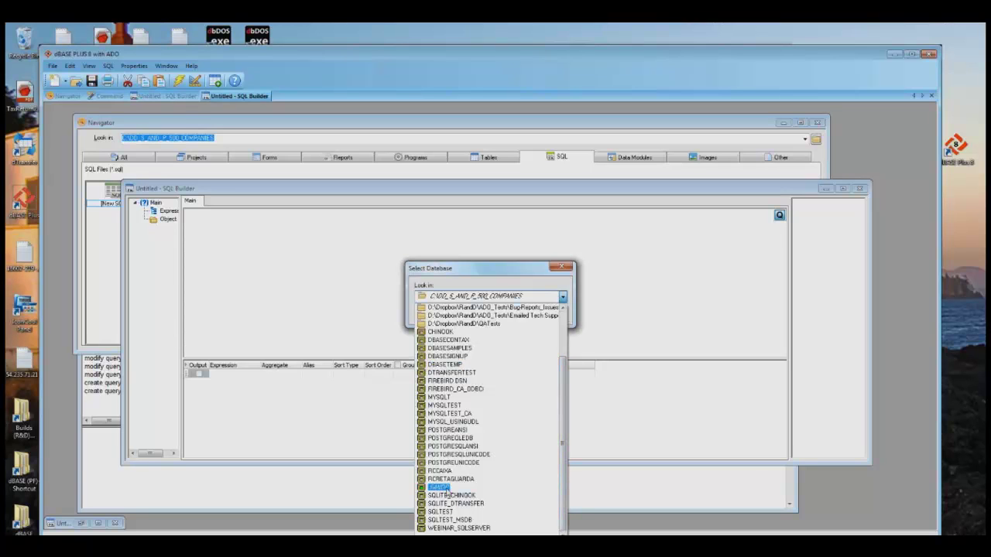
left_click(445, 489)
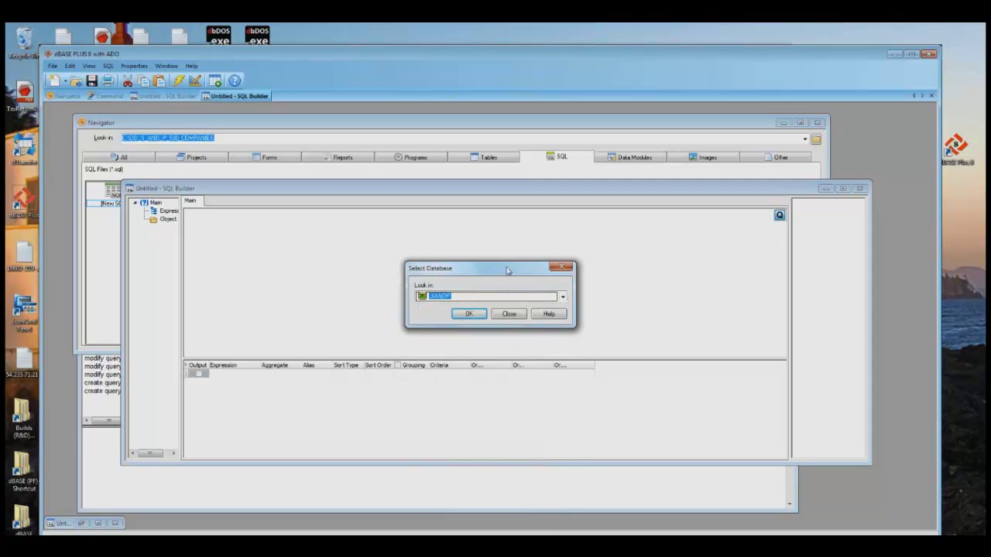
left_click(472, 314)
- Add the DD_S_AND_P_500_COMPANIES table to the SQL Builder query and output all of its fields (*)
left_click_drag(687, 190, 636, 173)
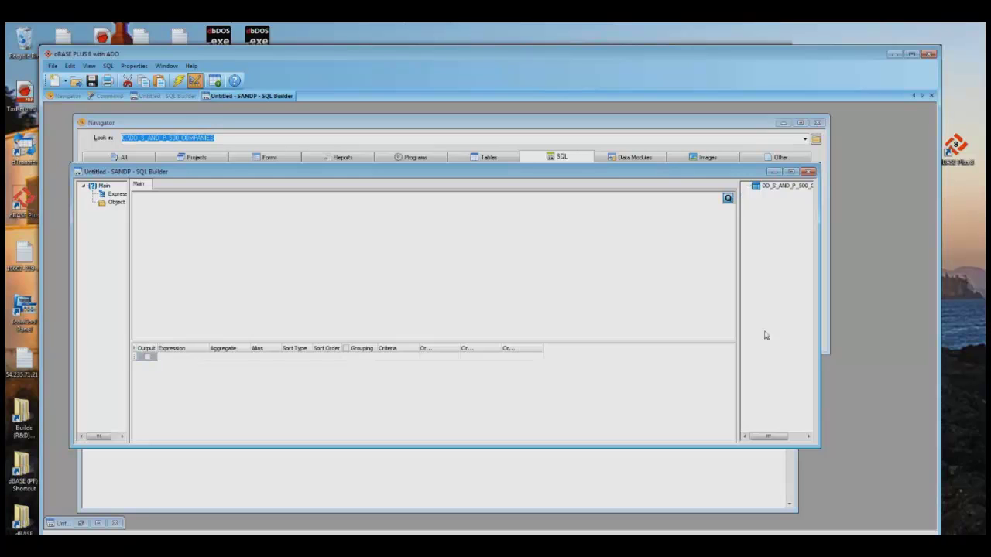
double_click(769, 190)
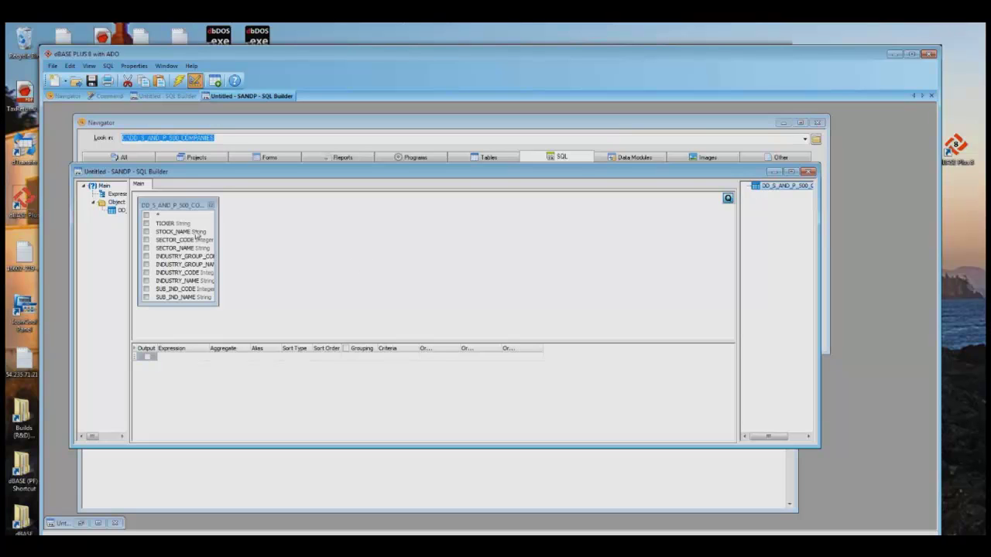
left_click(146, 216)
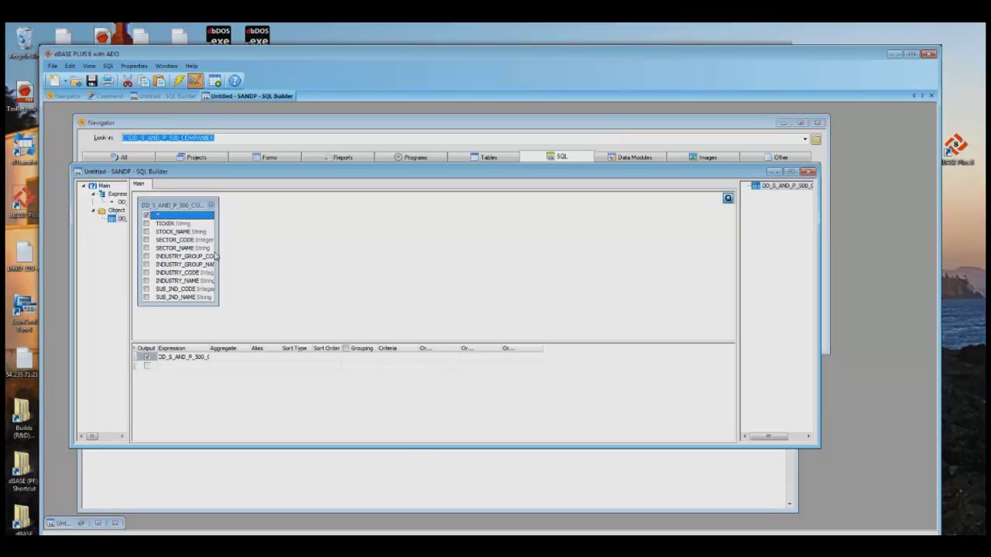
- Add the SECTOR_CODE field of DD_S_AND_P_500_COMPANIES as a second query expression and set its sort type to Ascending
left_click_drag(220, 307, 268, 318)
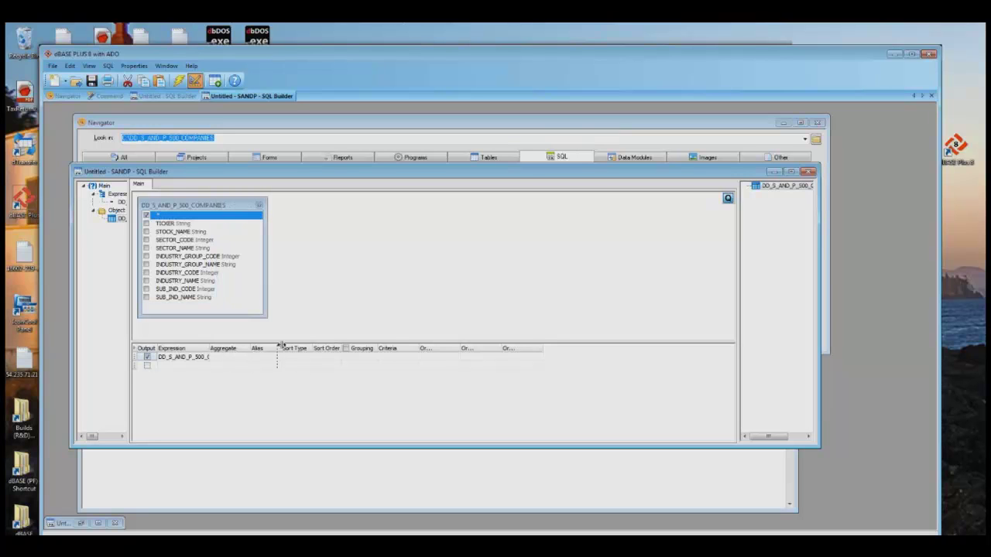
left_click_drag(207, 348, 280, 349)
left_click(232, 367)
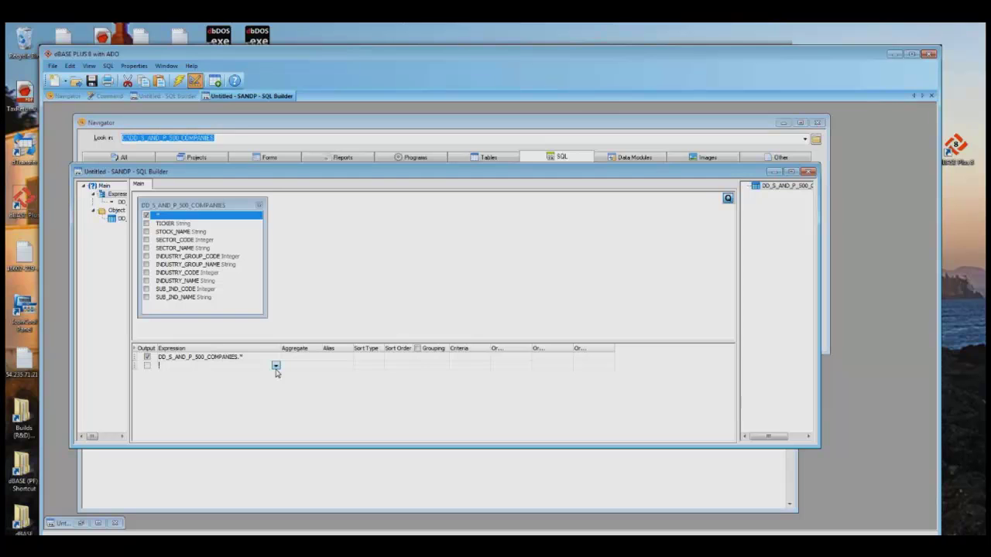
left_click(276, 367)
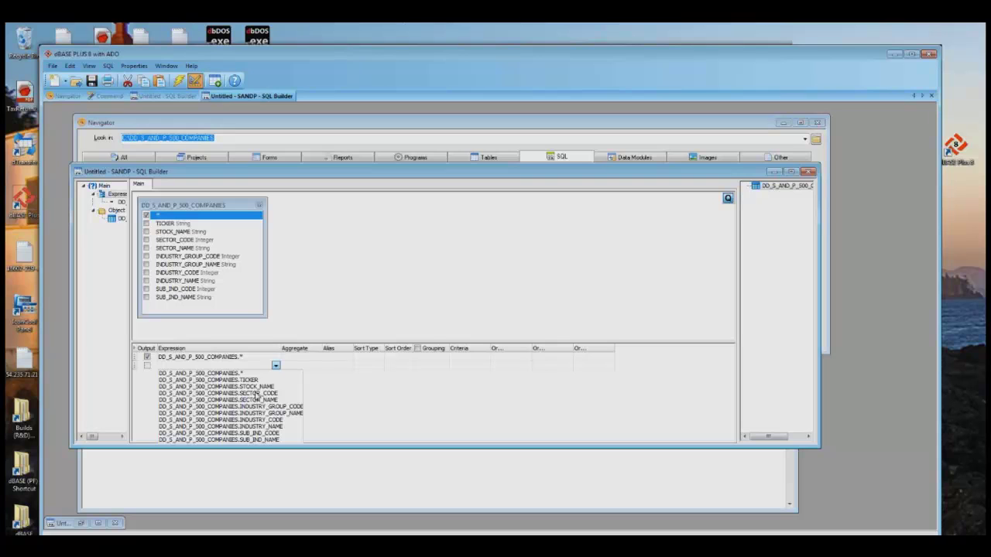
left_click(257, 394)
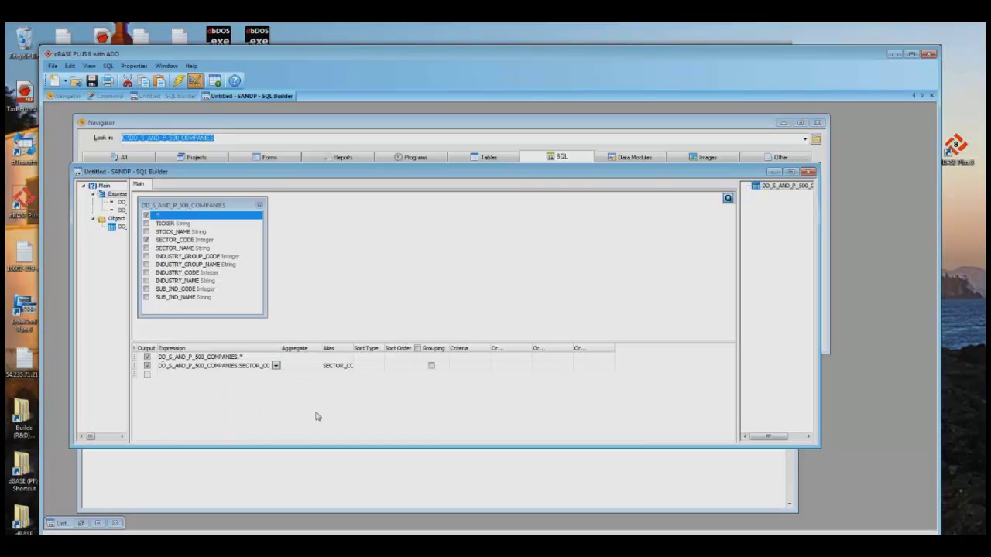
left_click(379, 366)
left_click(380, 366)
left_click(376, 379)
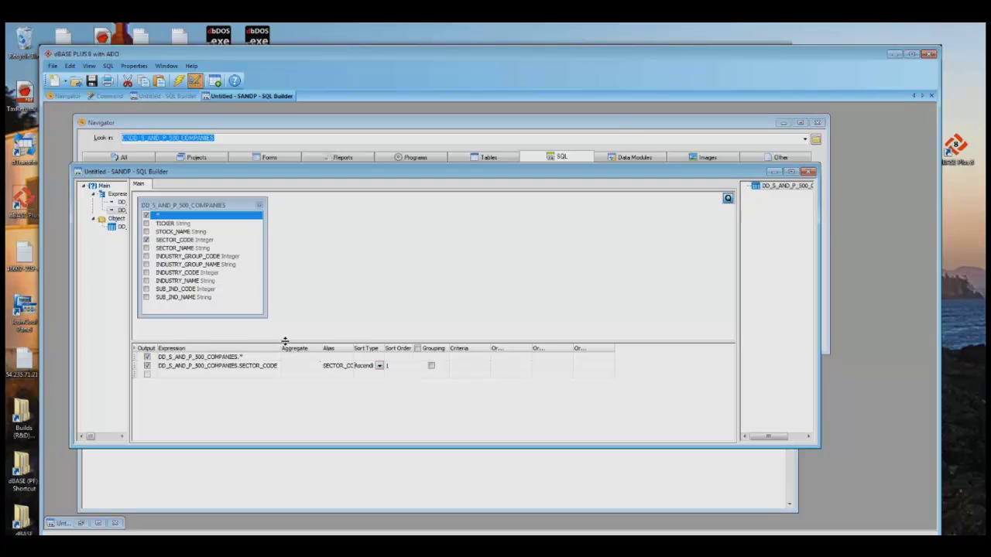
- Add the INDUSTRY_NAME field as a third query expression with Ascending sort, widening the Expression column to fit the field names
left_click_drag(282, 346, 325, 347)
left_click(268, 376)
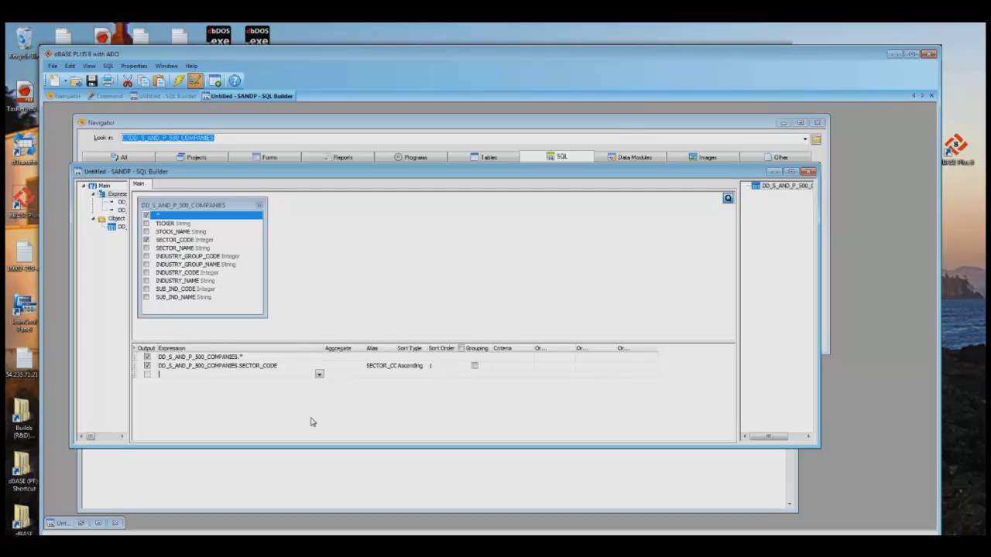
left_click(319, 375)
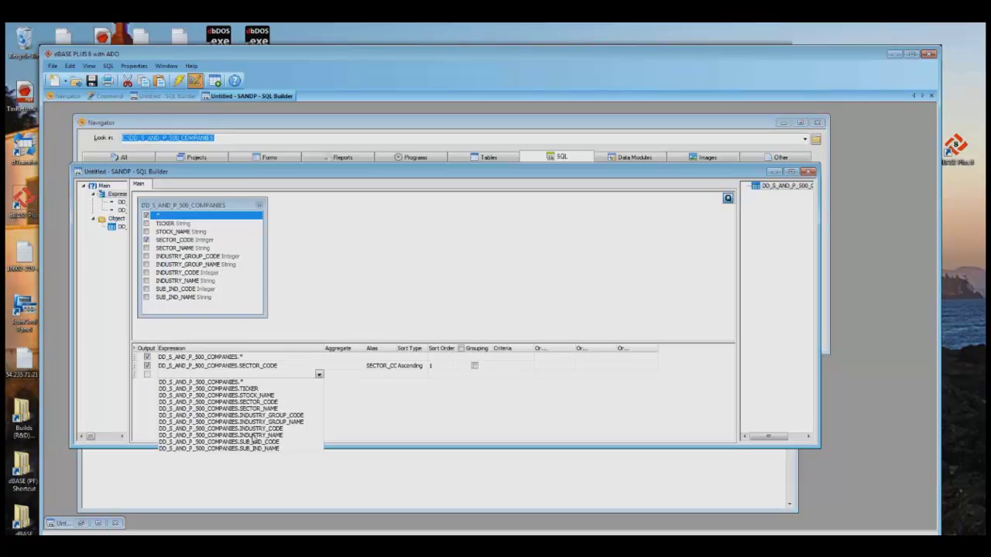
left_click(256, 435)
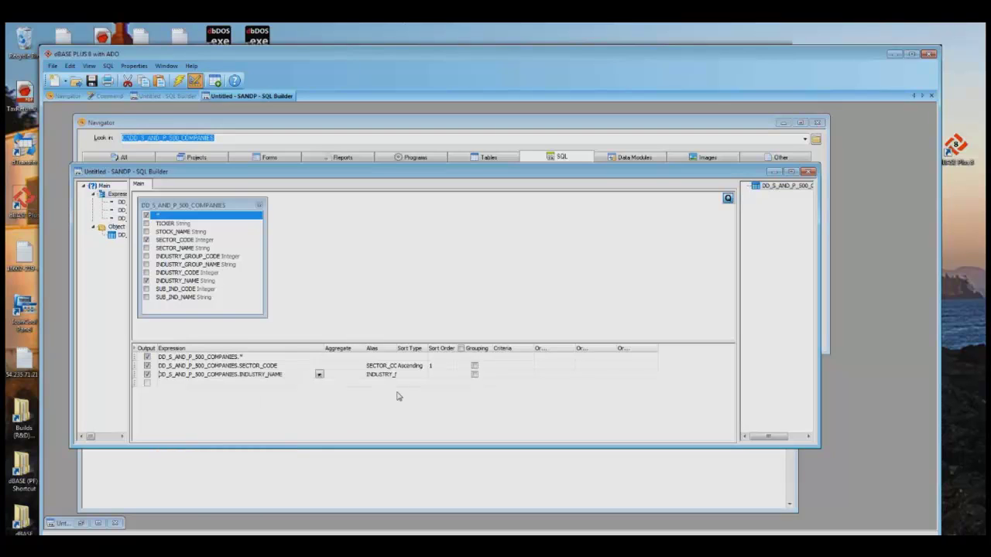
left_click(416, 376)
left_click(423, 375)
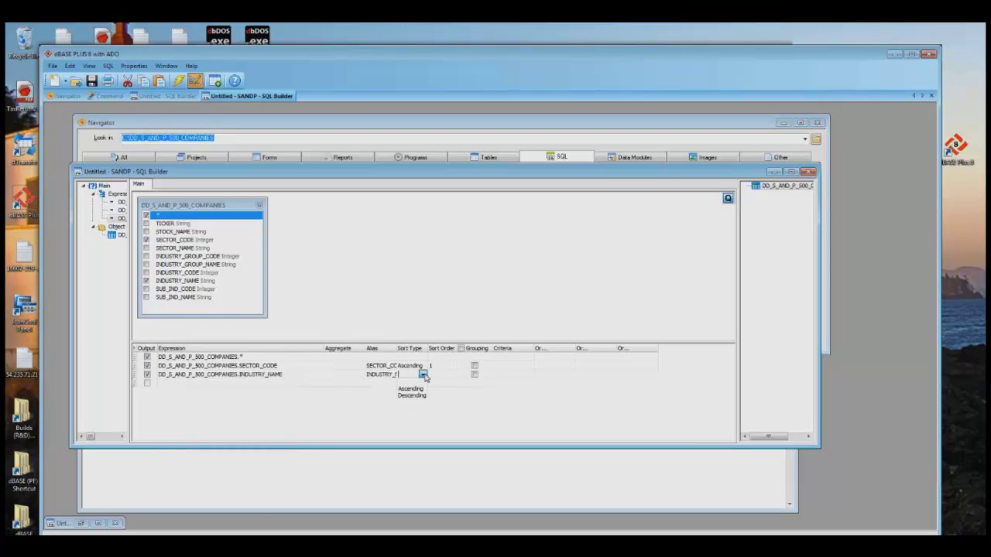
left_click(411, 389)
left_click(292, 382)
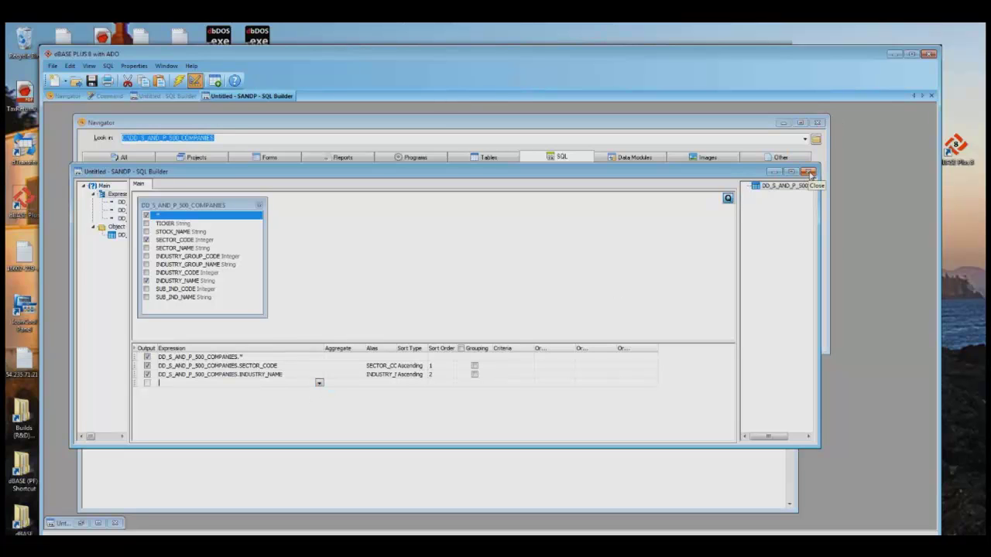
- Widen the Alias column to show the full aliases and save the query as SandP in the DD_S_AND_P_500_COMPANIES folder
left_click(147, 357)
left_click(183, 382)
left_click_drag(398, 347, 433, 348)
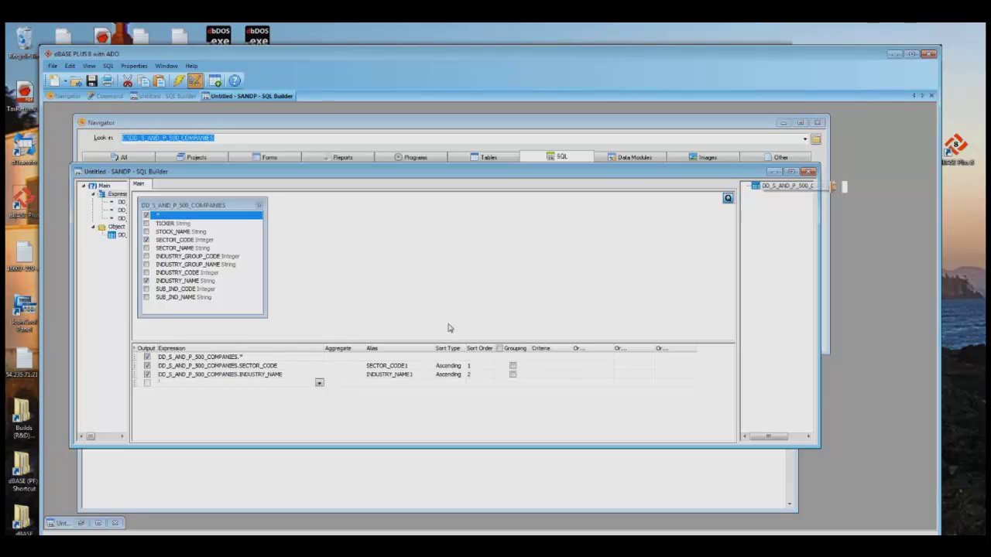
key("ctrl+s")
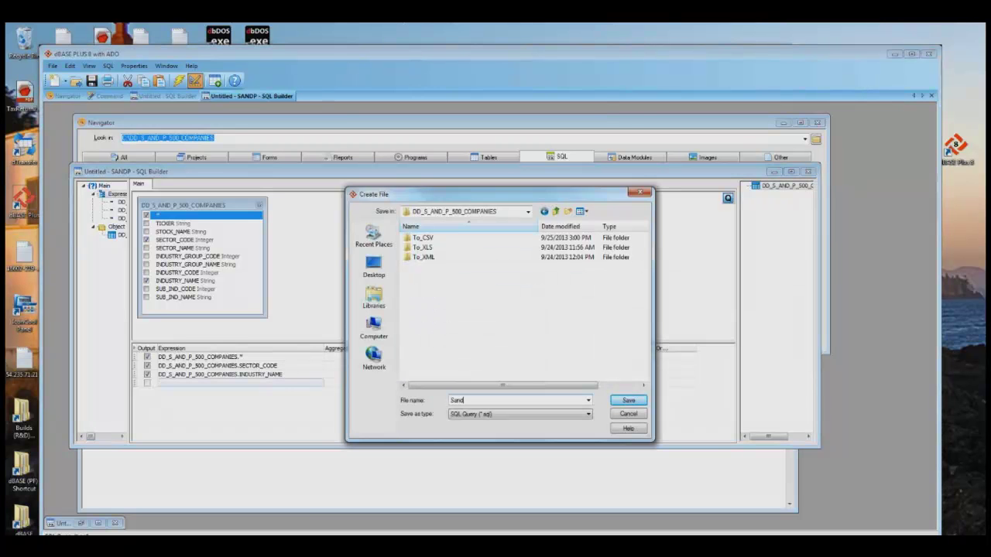
key("Return")
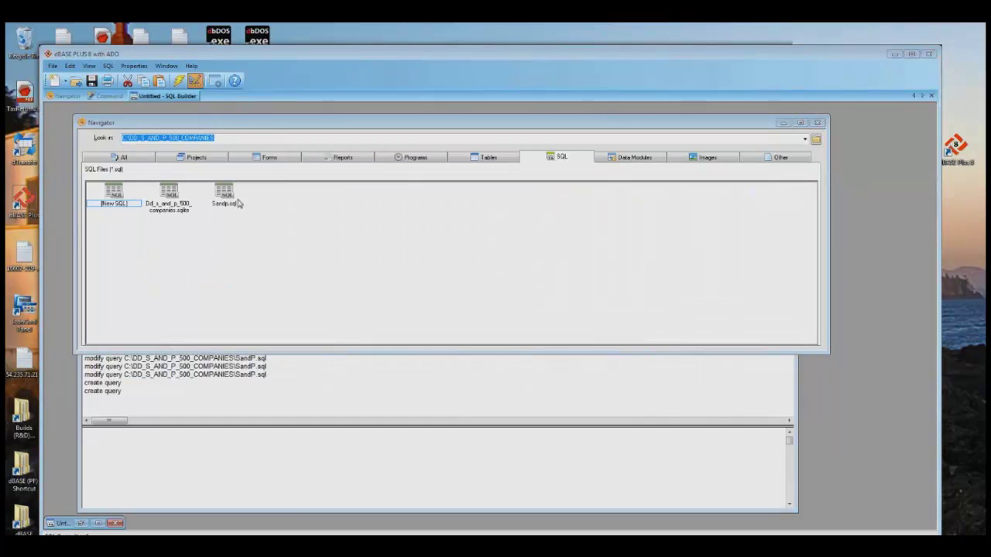
- Run the saved Sandp.sql query from the Navigator and enlarge its results window in width and height
double_click(225, 194)
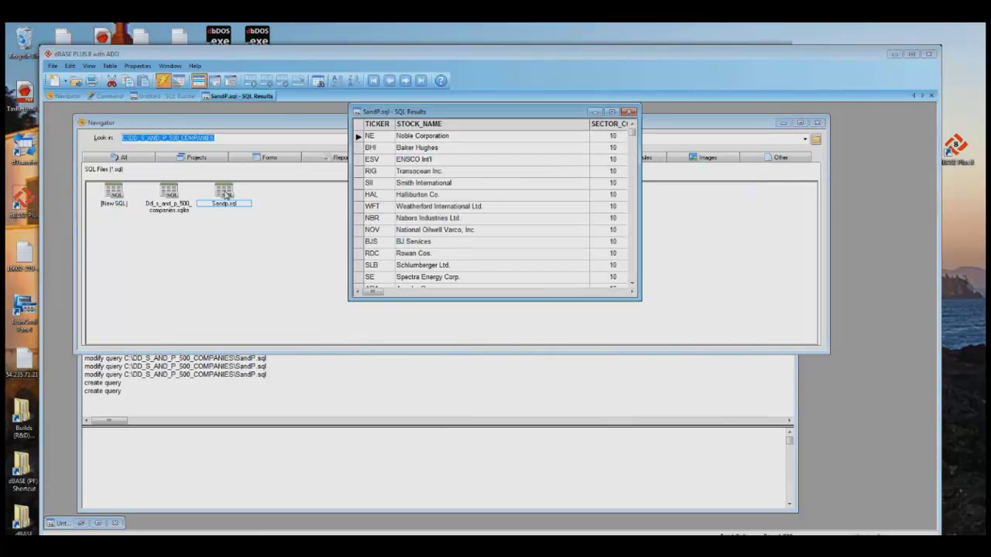
left_click_drag(350, 202, 79, 203)
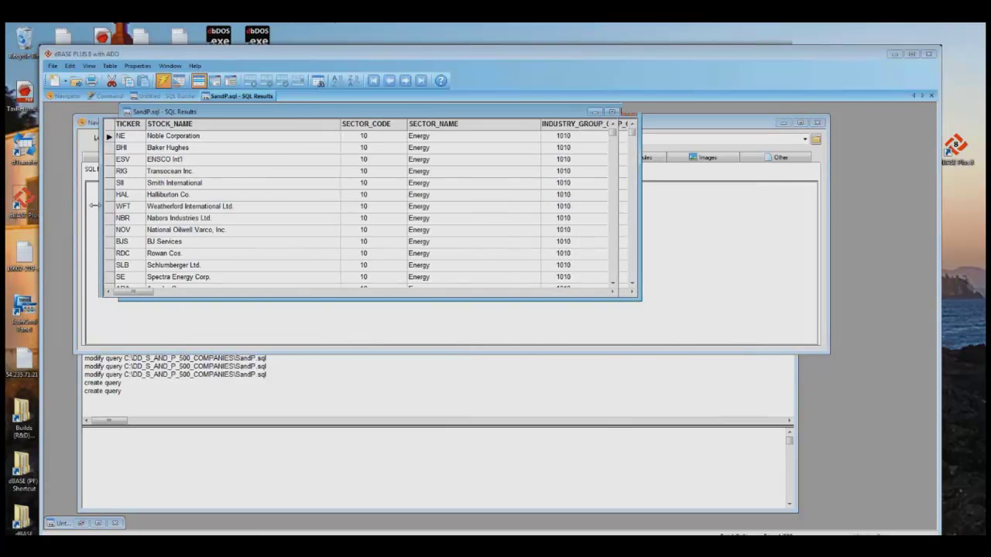
left_click_drag(638, 229, 799, 230)
left_click_drag(544, 298, 550, 416)
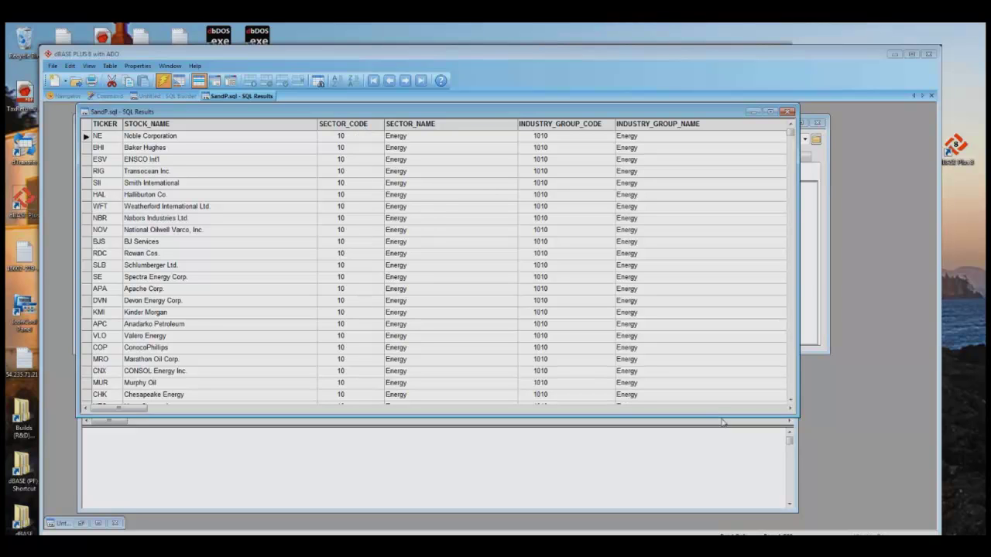
- Look through the rows and columns of the sorted results, return to the first column, and close the results window
left_click(792, 395)
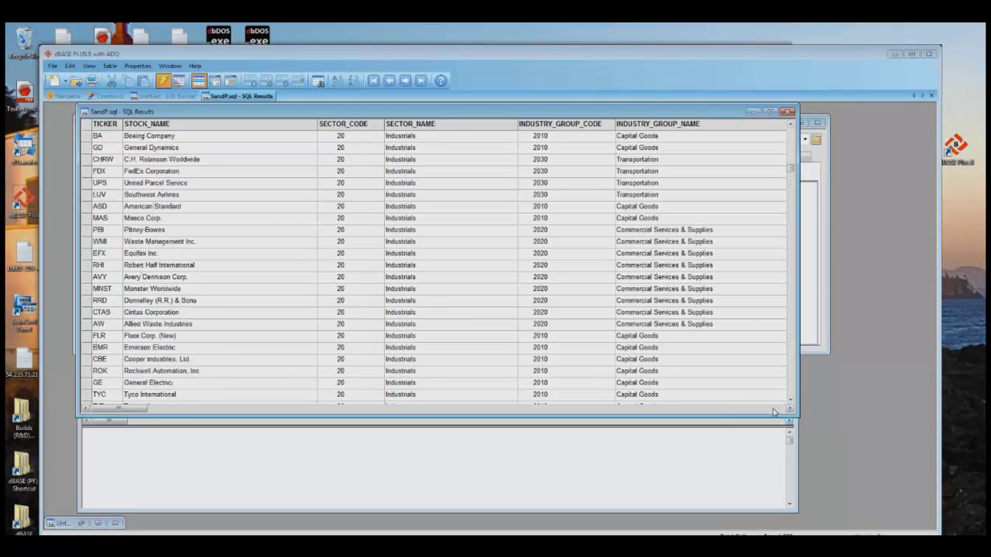
left_click(775, 411)
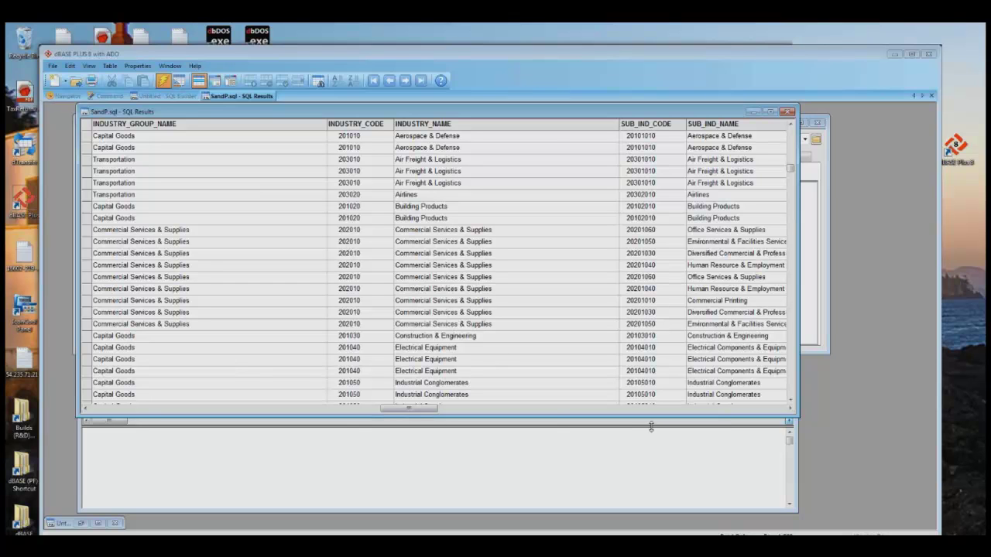
left_click(772, 412)
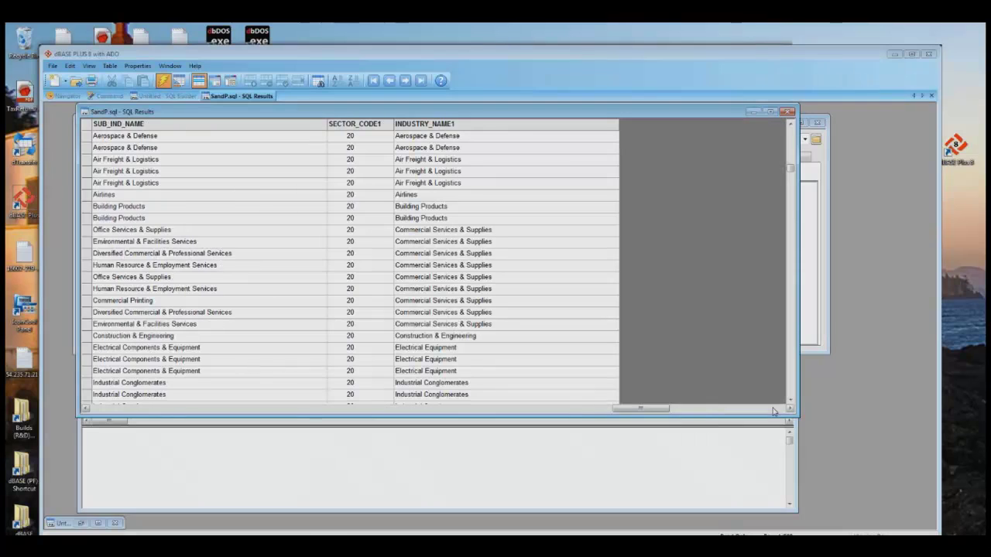
left_click(100, 410)
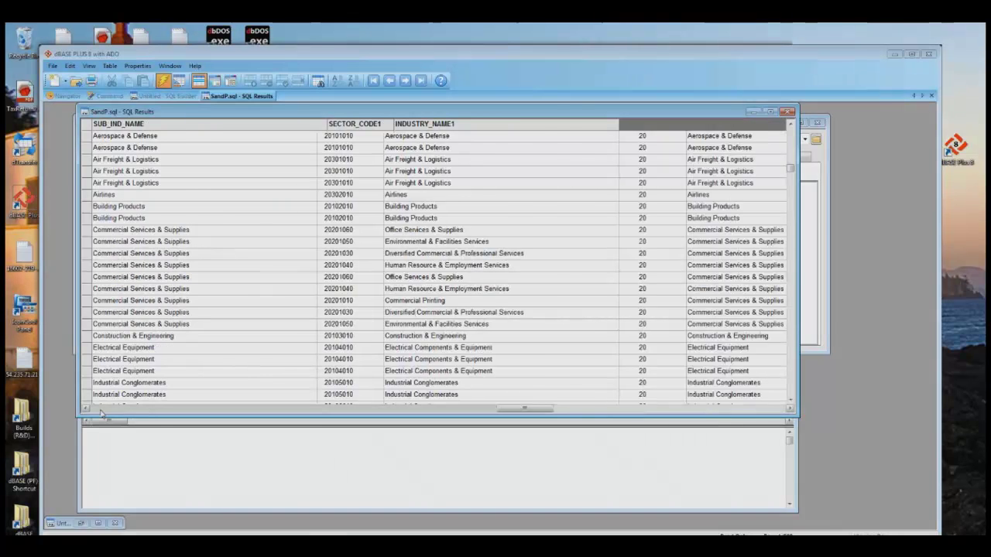
left_click(101, 410)
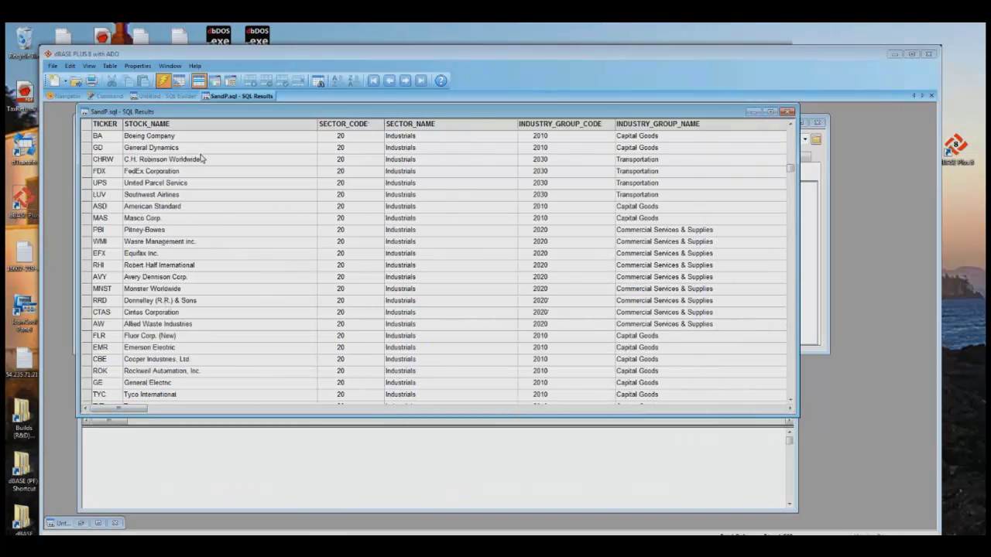
left_click(786, 112)
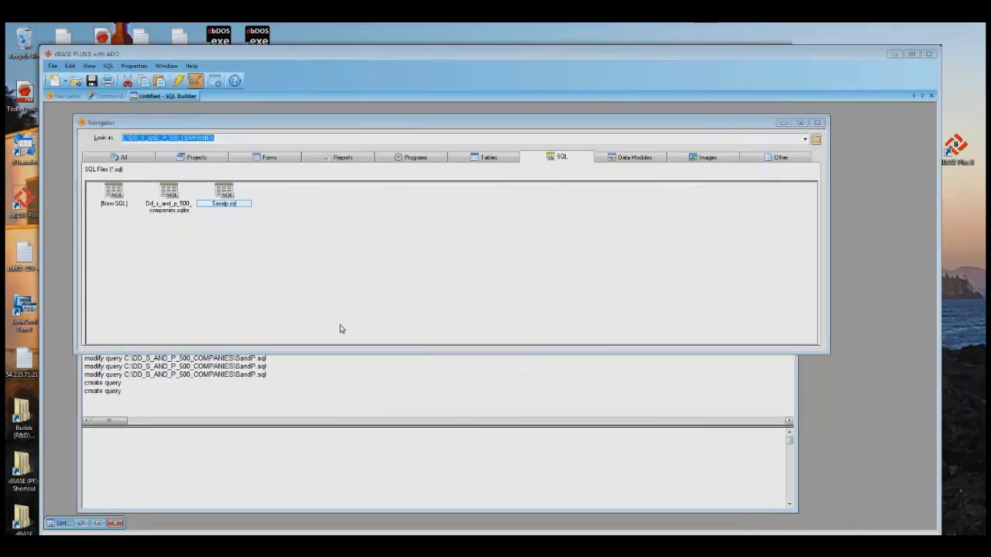
- Run Sandp.sql again, widen the results window to check the sector and industry group columns, and close it
double_click(227, 196)
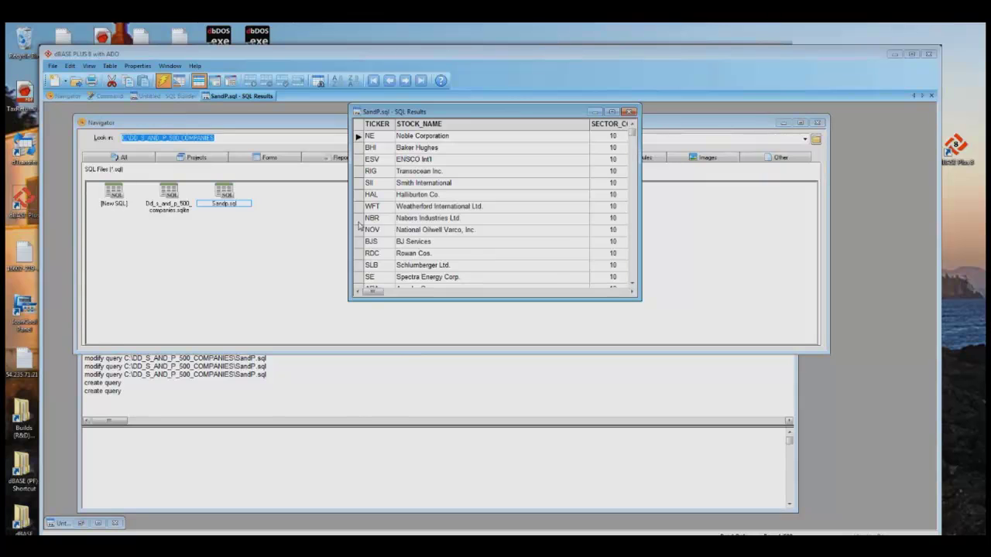
left_click_drag(350, 220, 125, 220)
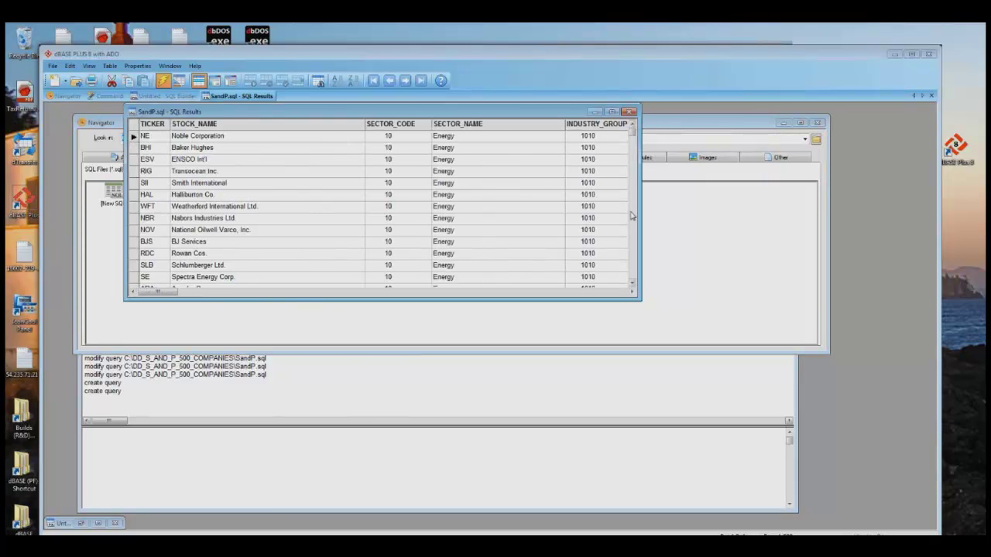
left_click_drag(641, 213, 788, 217)
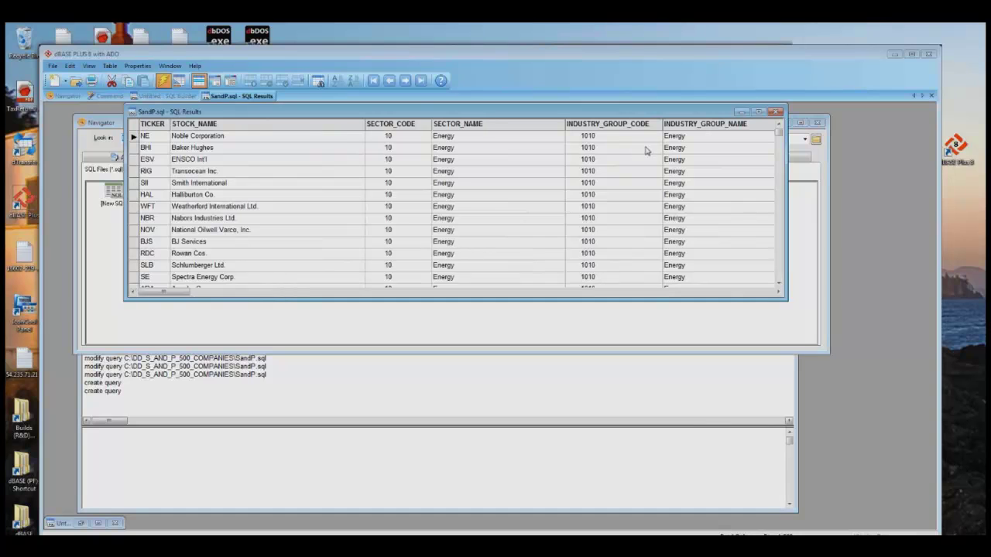
left_click(776, 113)
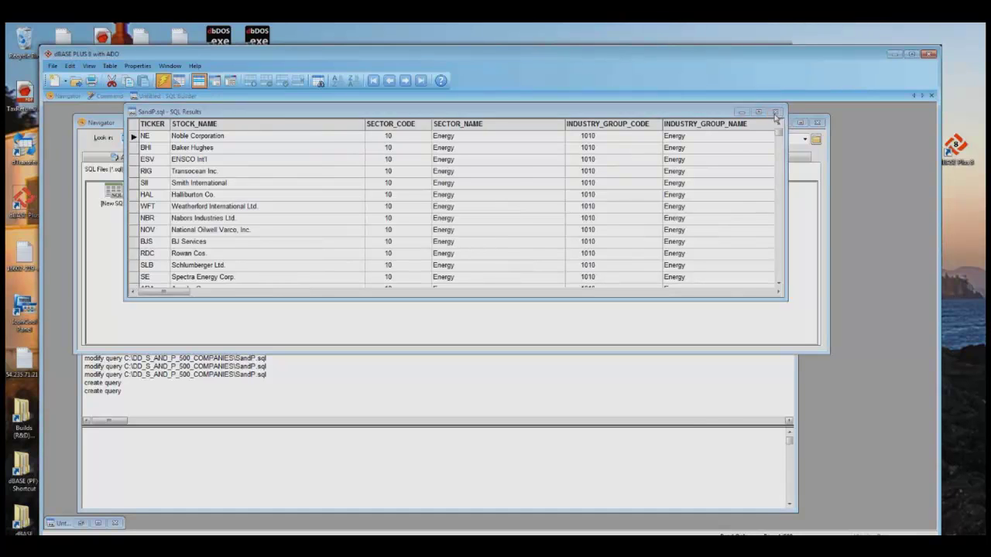
- Open Sandp.sql in the SQL Builder design view, widen the Expression column, and move the builder window up over the Navigator
right_click(226, 195)
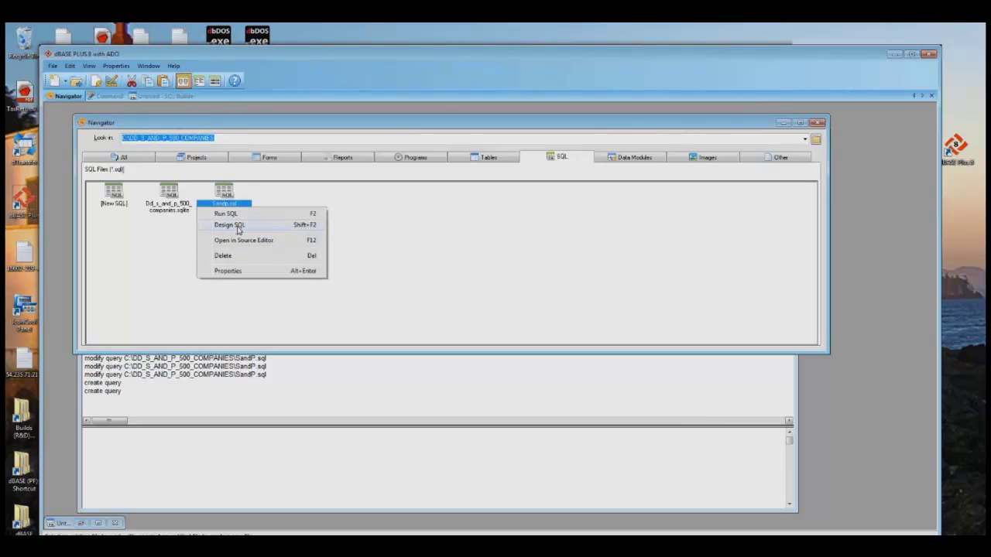
left_click(236, 225)
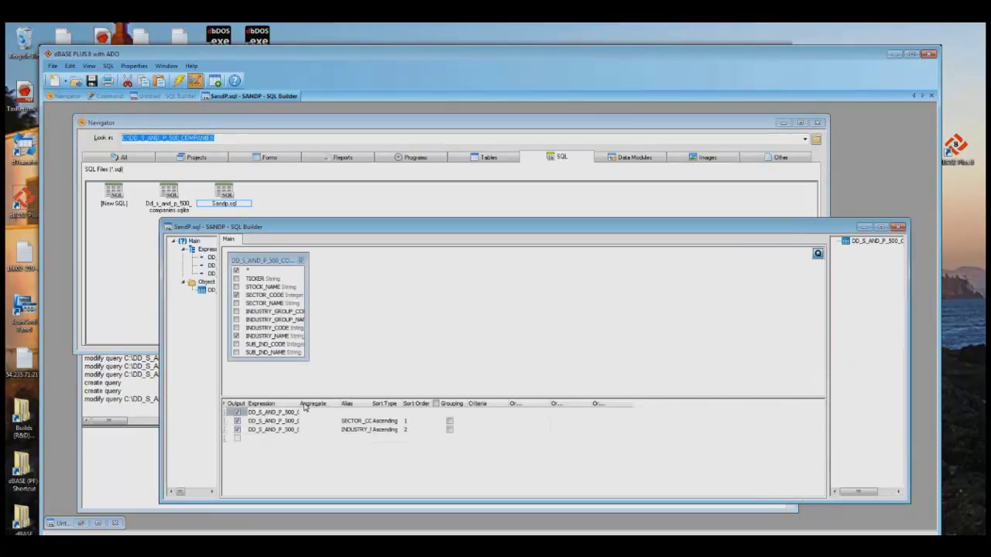
left_click_drag(300, 400, 409, 401)
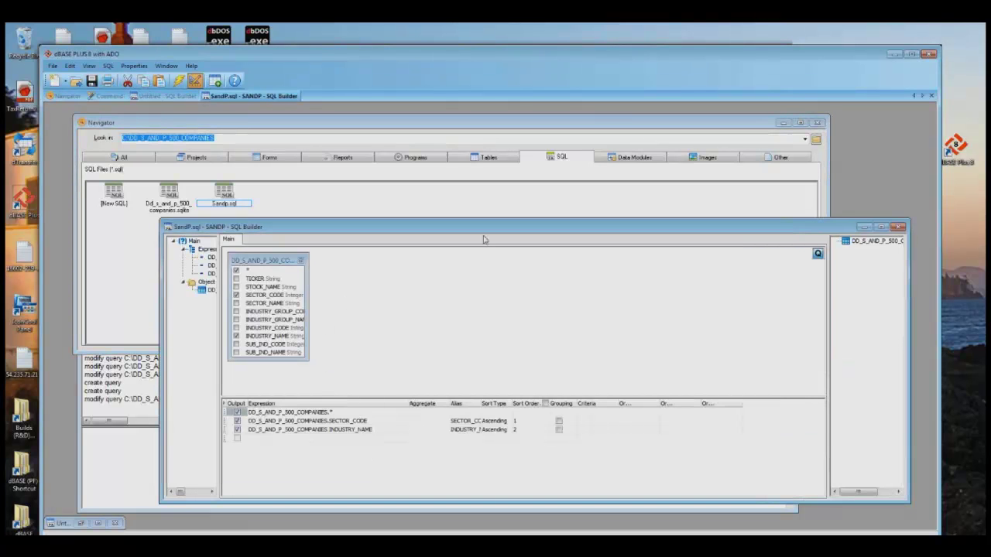
left_click_drag(469, 230, 386, 187)
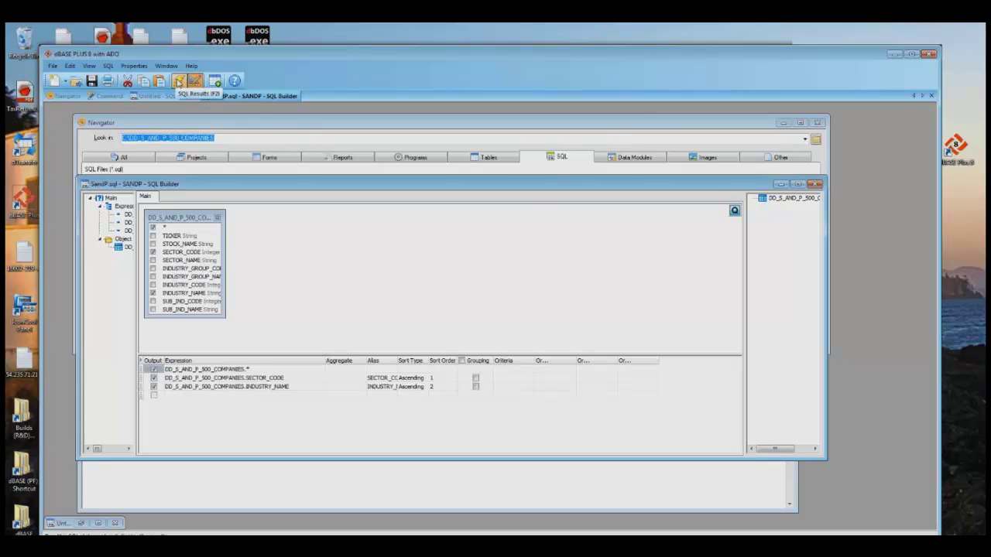
- Switch the query from design to its results, examine the columns through SECTOR_CODE1 and INDUSTRY_NAME1, and close the results
left_click(195, 81)
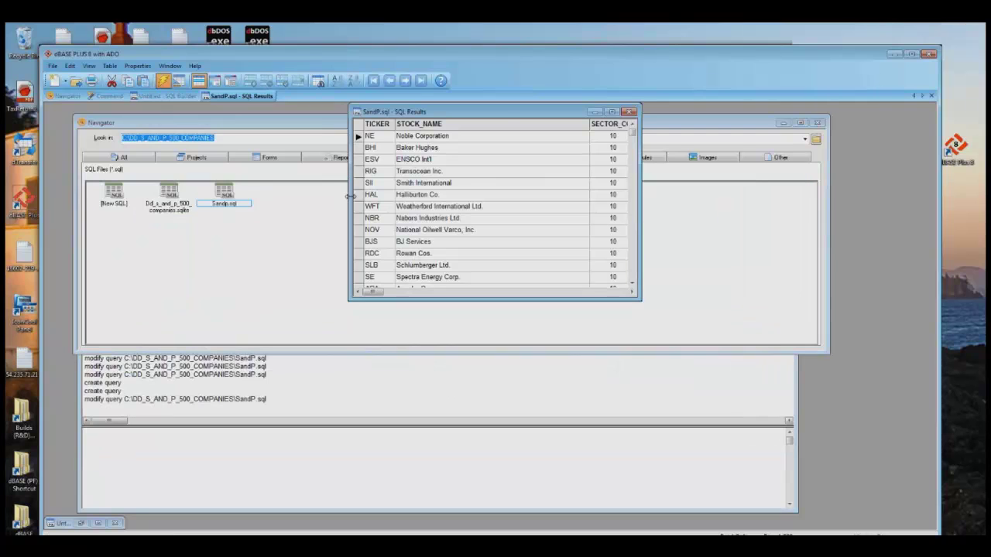
left_click_drag(349, 195, 132, 195)
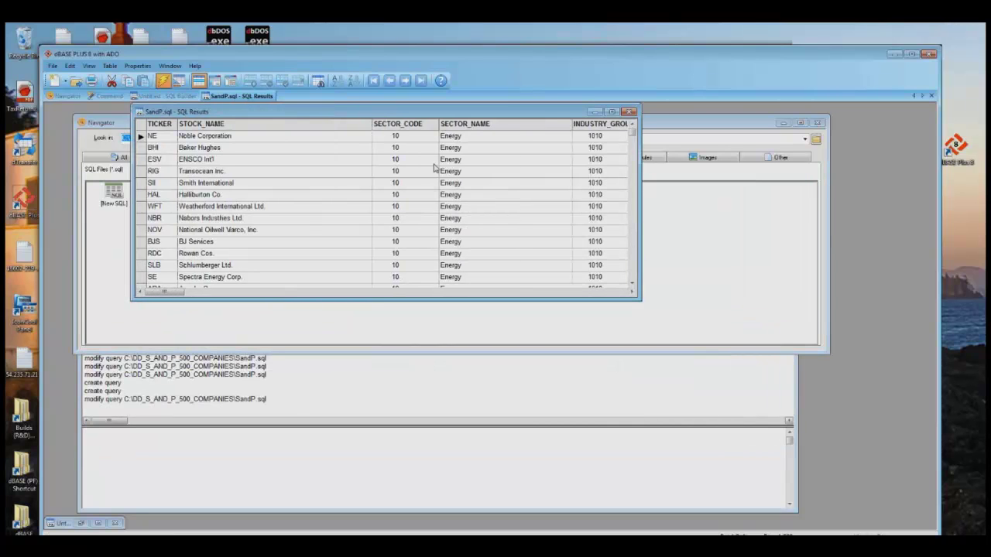
left_click(621, 293)
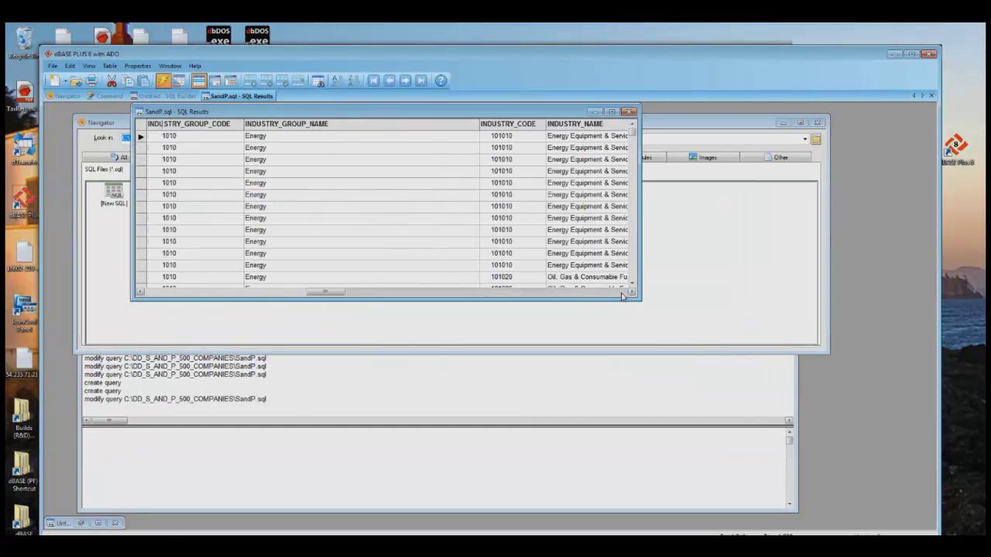
left_click(140, 292)
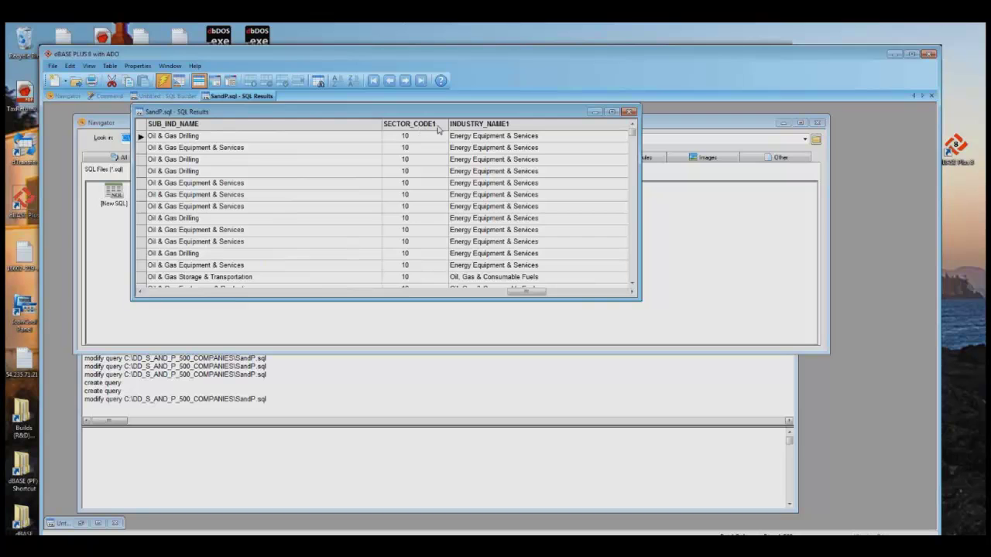
left_click(631, 113)
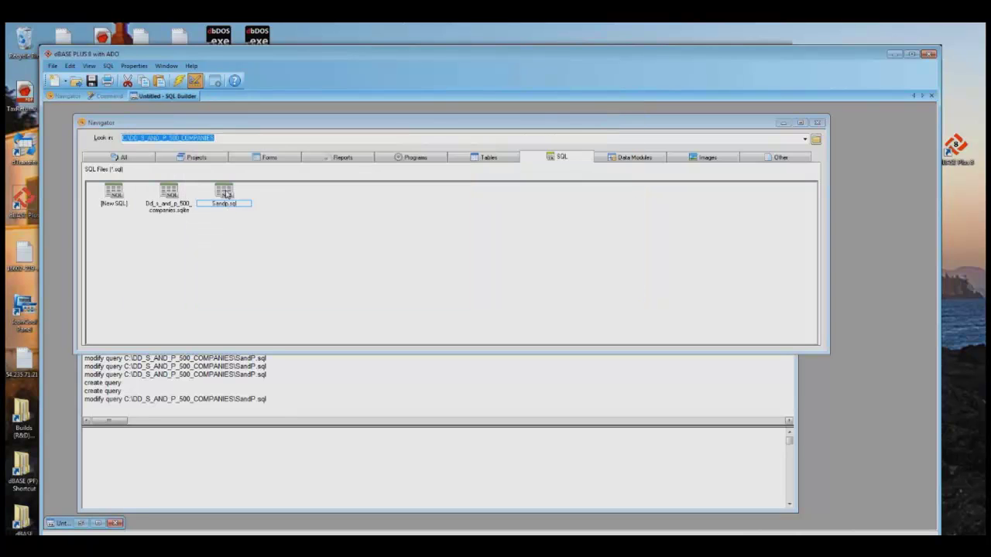
- Open Sandp.sql in the SQL Builder design view, widen the Expression column, and add DD_S_AND_P_500_COMPANIES.STOCK_NAME as a new expression
right_click(226, 196)
left_click(232, 224)
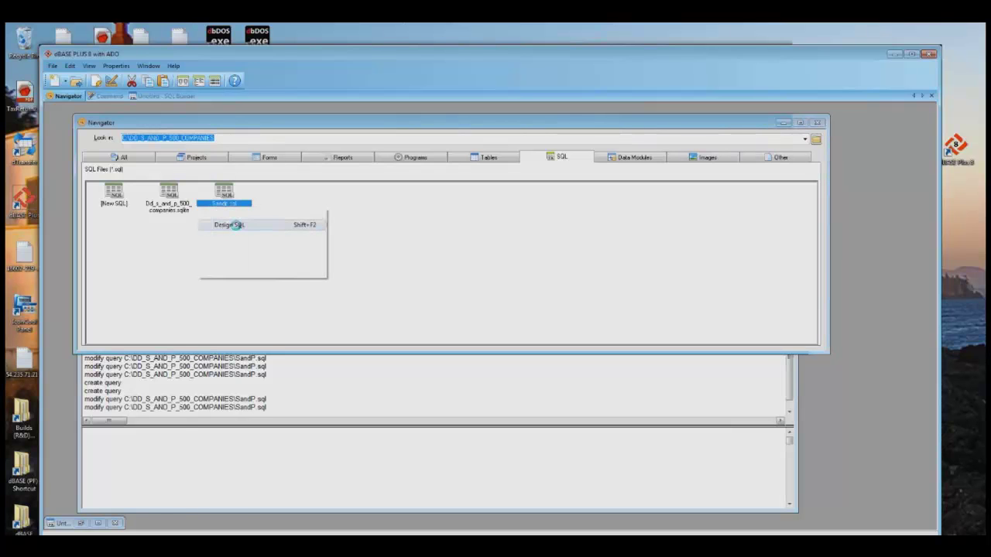
left_click(263, 447)
left_click(262, 456)
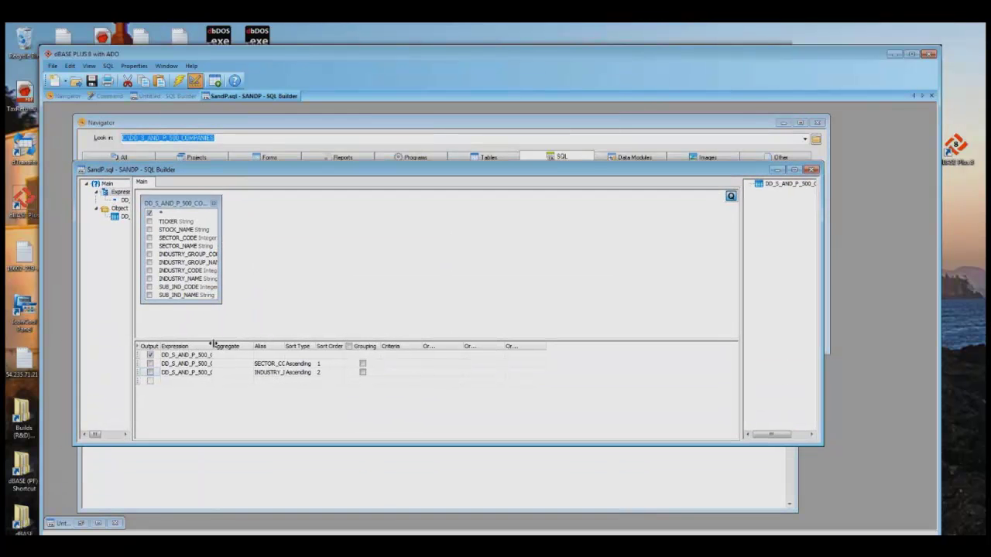
left_click_drag(240, 345, 310, 345)
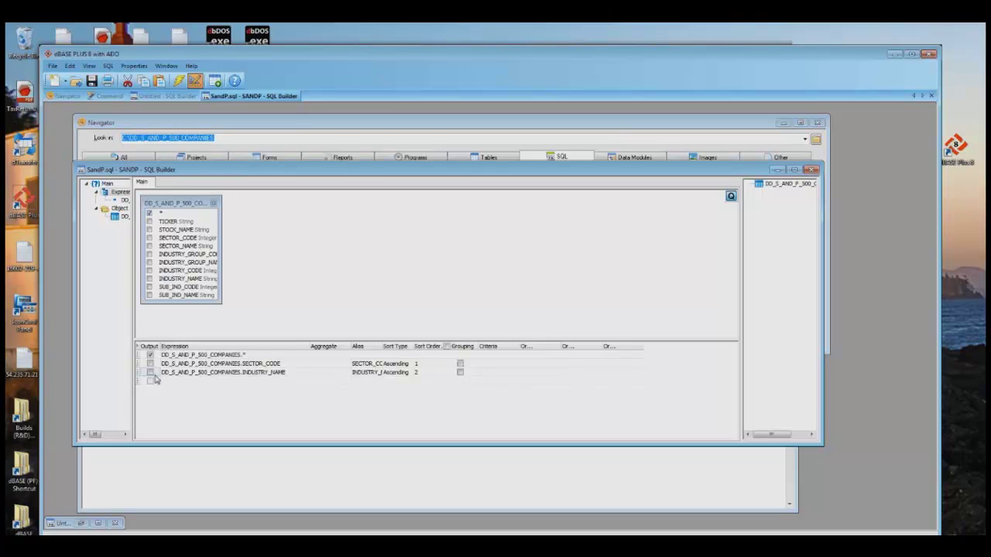
left_click(256, 381)
left_click(305, 382)
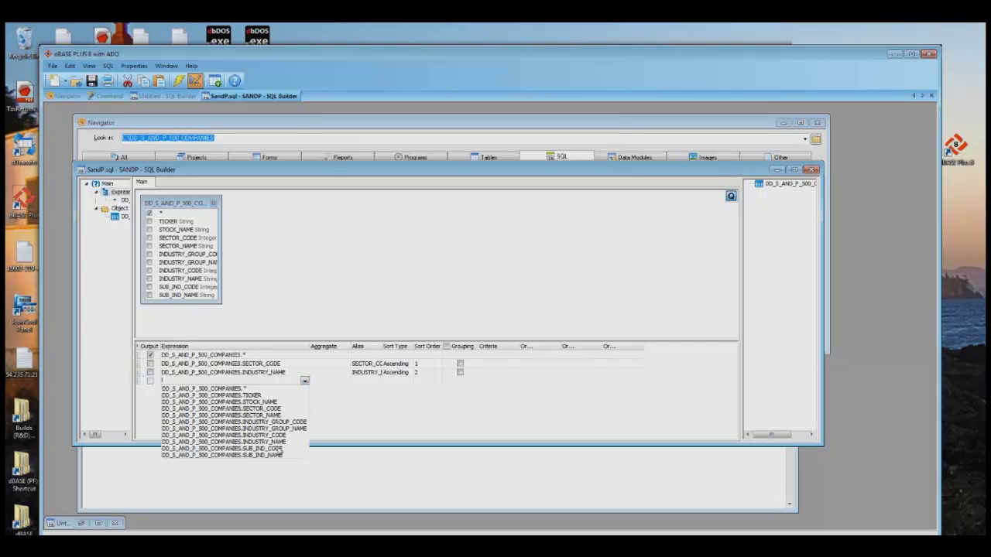
left_click(260, 403)
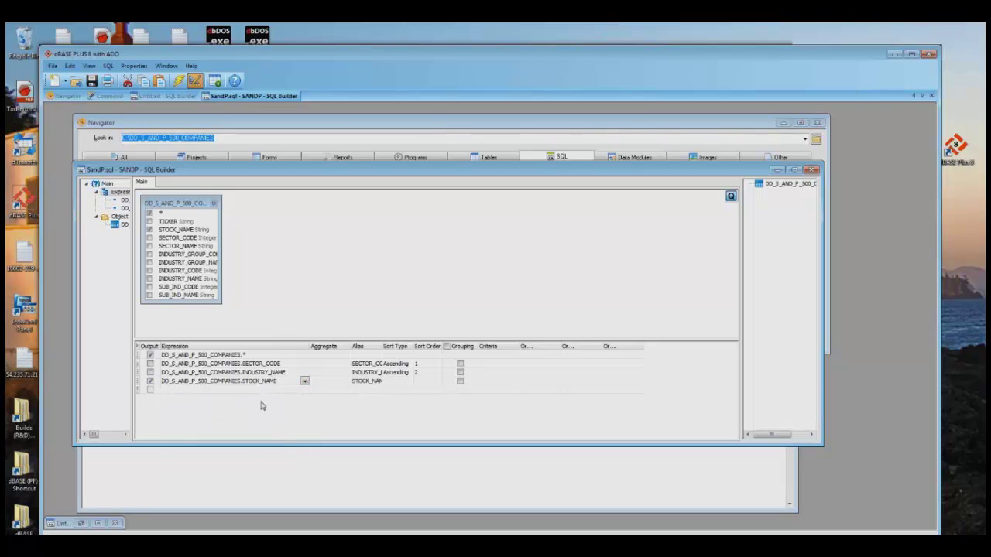
- Include SECTOR_CODE and INDUSTRY_NAME in the output and order the expressions as SECTOR_CODE, INDUSTRY_NAME, STOCK_NAME, with the all-fields row last
left_click_drag(139, 368, 228, 356)
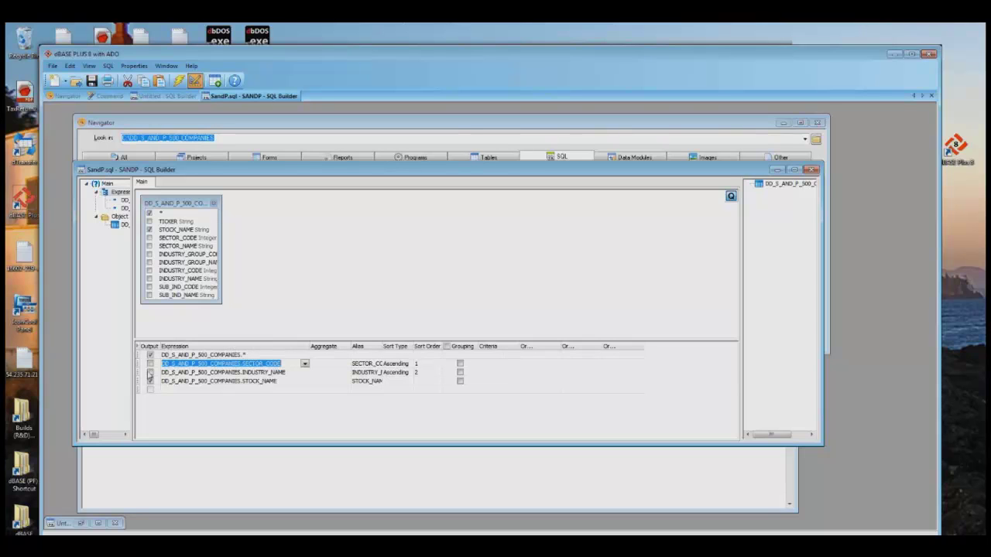
left_click(150, 364)
left_click(151, 374)
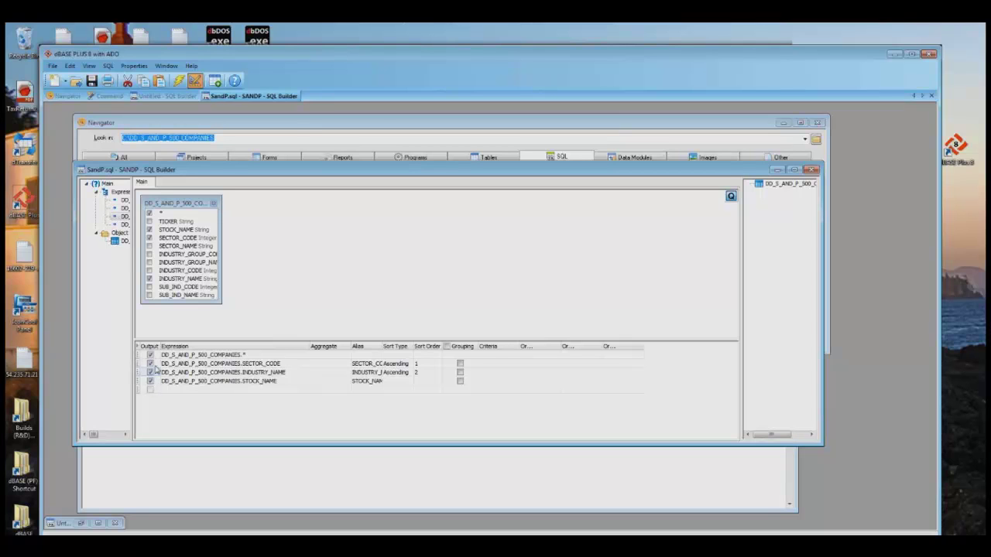
left_click_drag(141, 368, 141, 356)
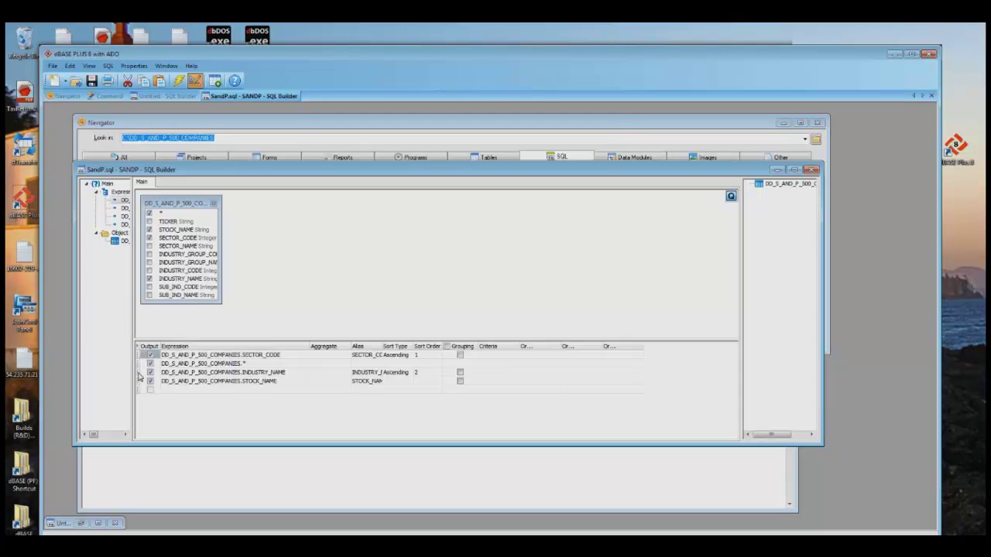
mouse_move(141, 376)
left_mouse_down()
mouse_move(141, 360)
mouse_move(141, 379)
mouse_move(141, 369)
left_mouse_up()
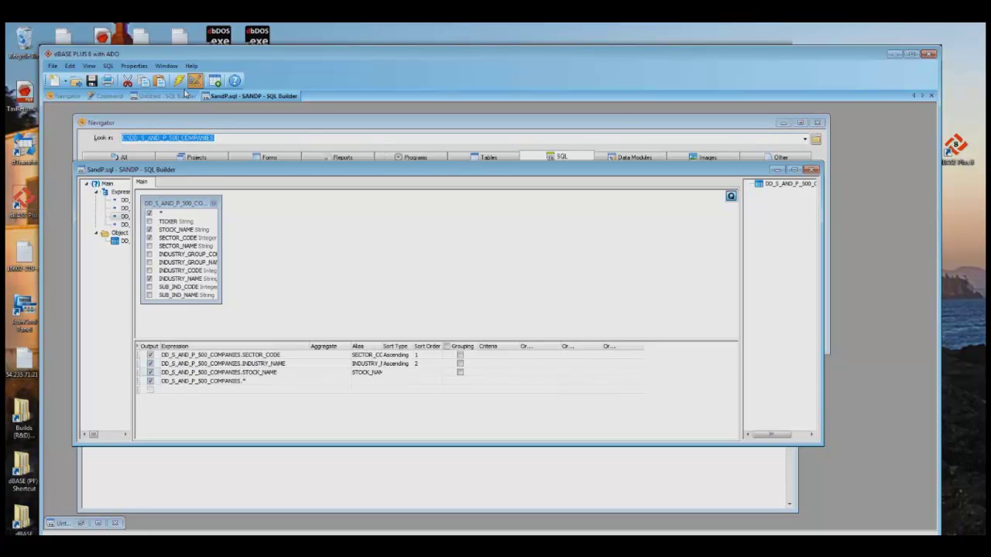
- Save and run the query, narrow the INDUSTRY_NAME1 column and enlarge the results window to check the columns, and close the results
left_click(177, 80)
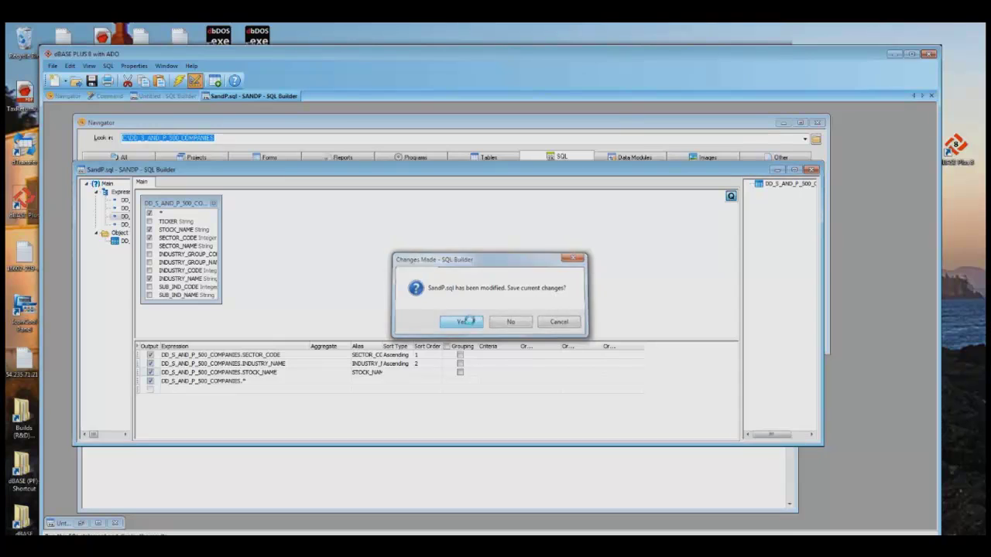
left_click(470, 322)
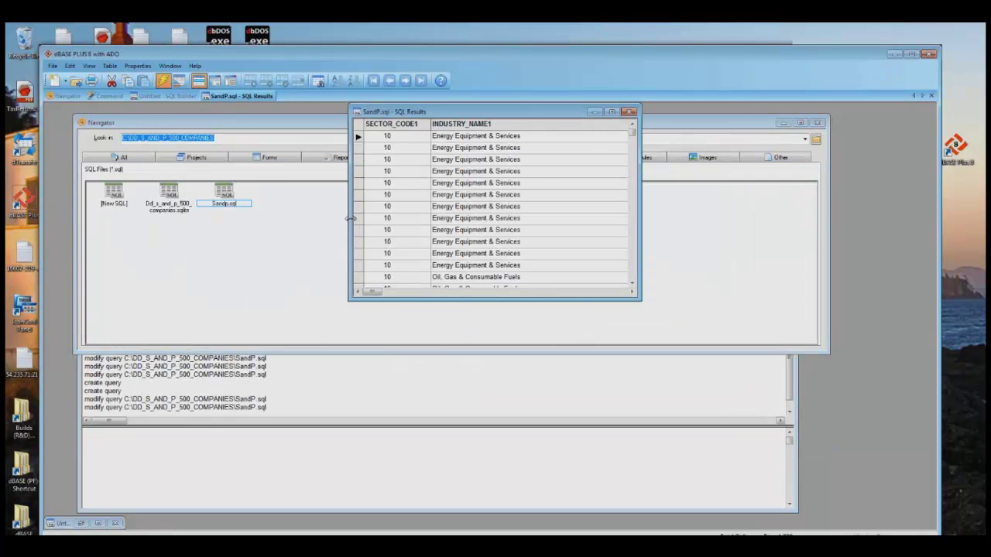
left_click_drag(349, 222, 148, 222)
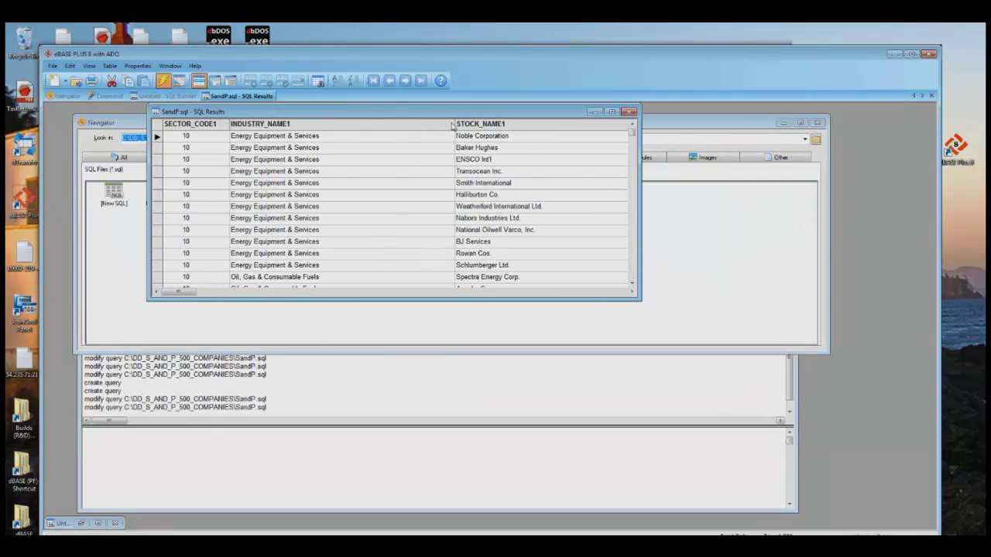
left_click_drag(451, 123, 359, 124)
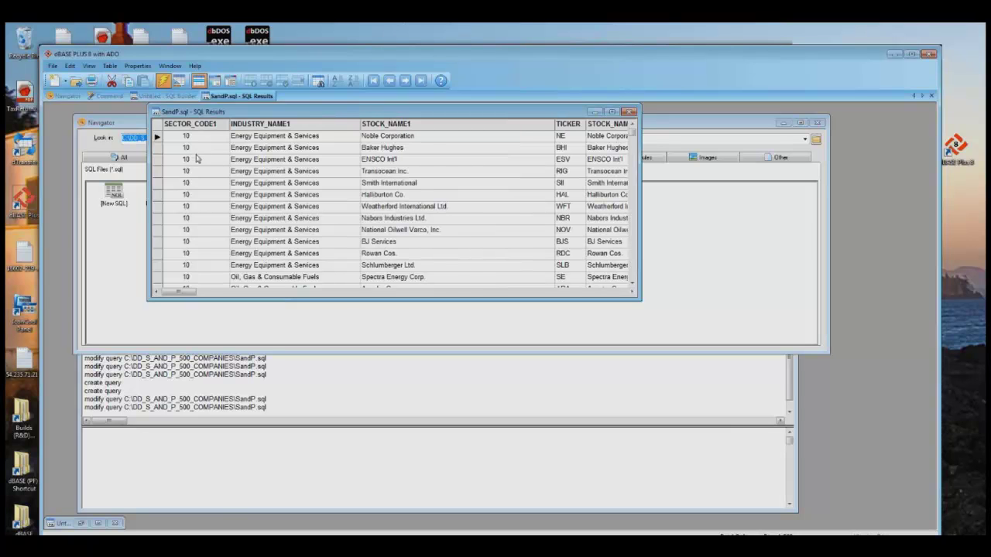
left_click_drag(344, 302, 338, 455)
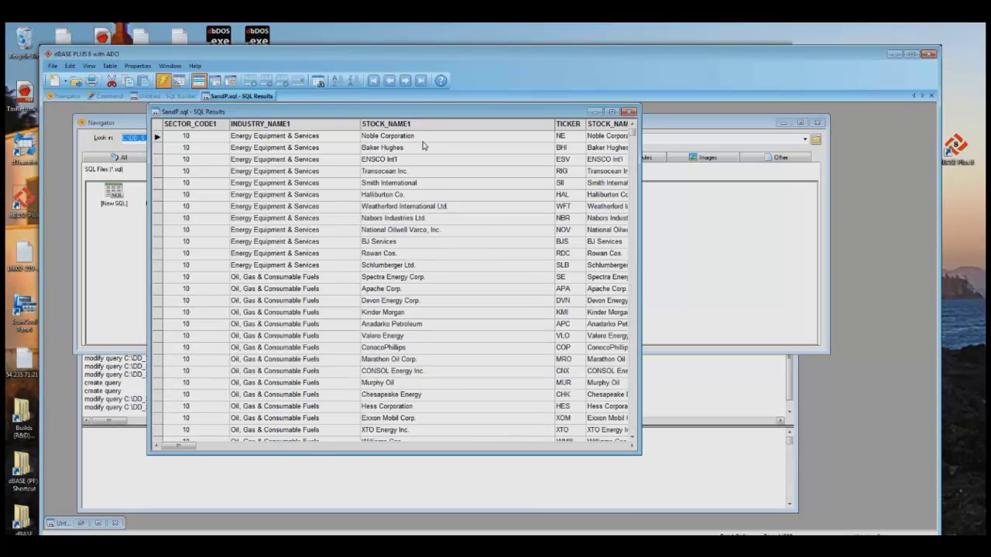
left_click_drag(641, 227, 752, 228)
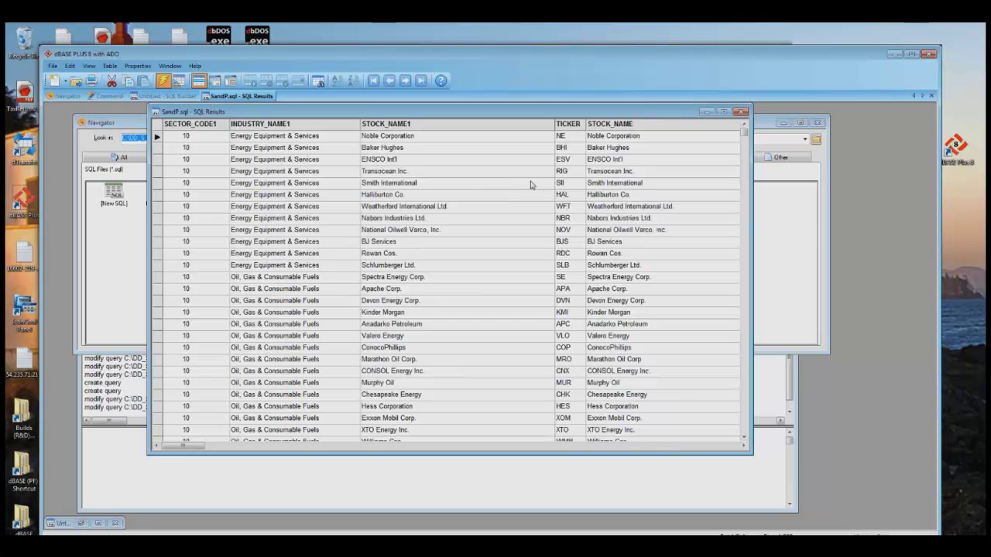
left_click(743, 112)
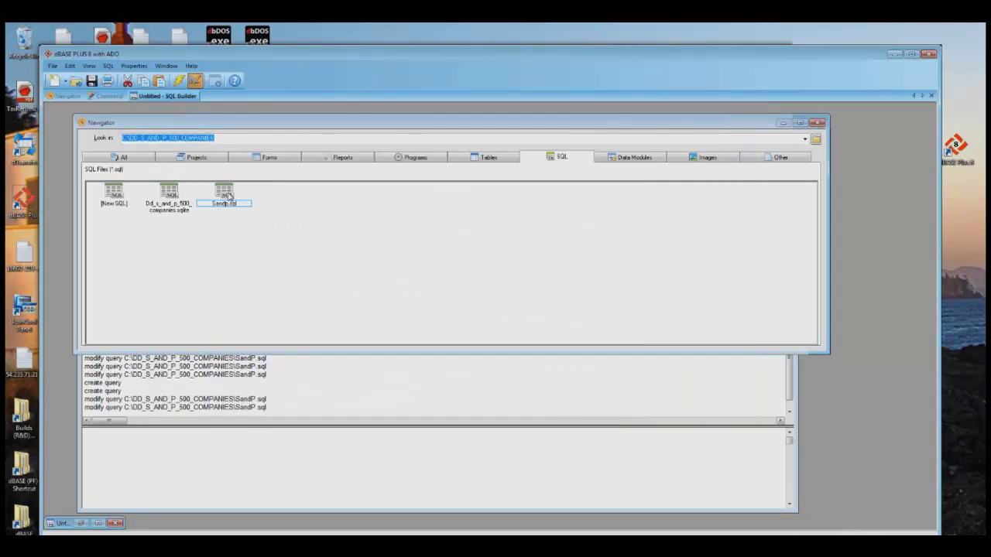
- Reopen Sandp.sql in the SQL Builder design view and set the sort type of STOCK_NAME to Ascending
right_click(224, 203)
left_click(227, 225)
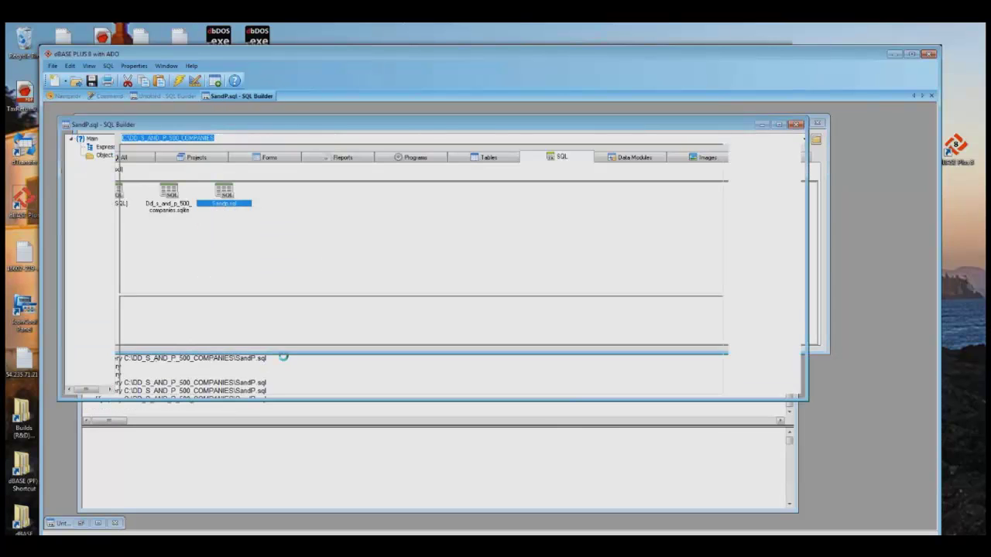
left_click(291, 328)
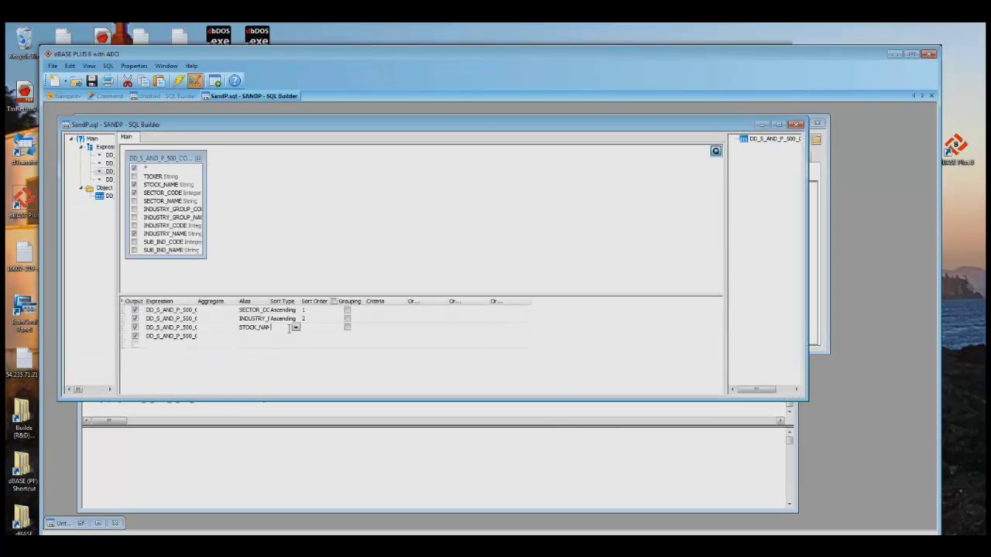
left_click(295, 328)
left_click(284, 342)
- Save and run the query, widen the results window on both sides to check the stock name order, and close it
left_click(179, 80)
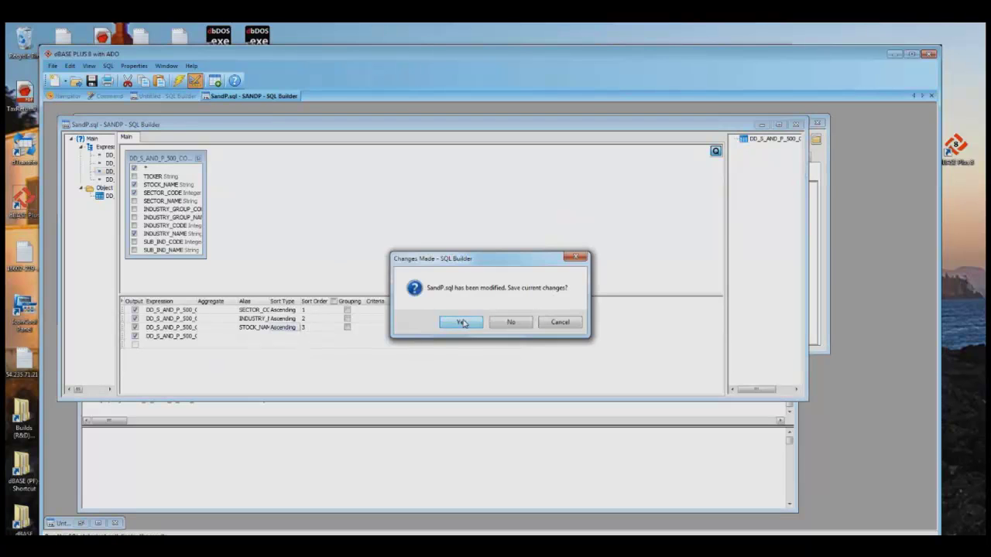
left_click(463, 324)
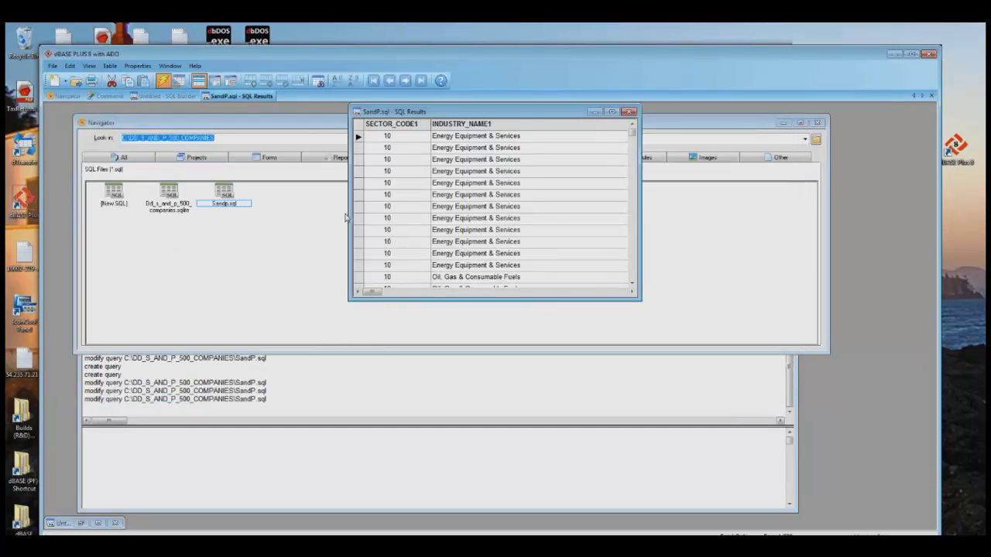
left_click_drag(271, 211, 89, 211)
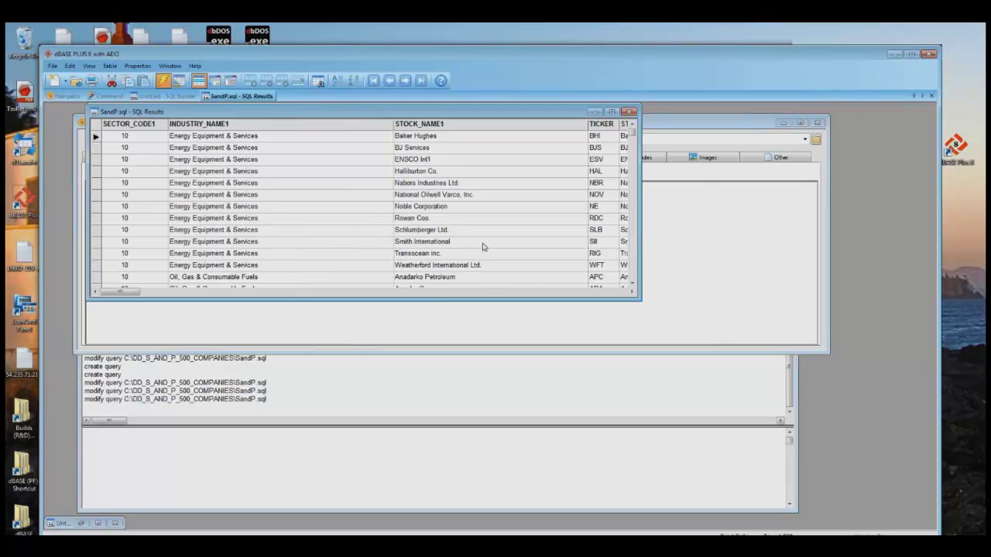
left_click_drag(639, 234, 806, 231)
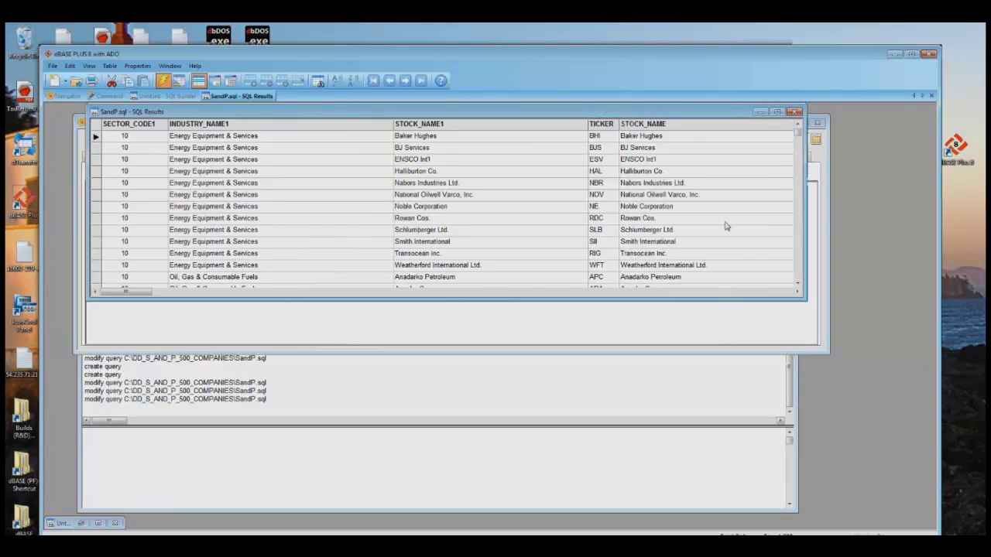
left_click(796, 112)
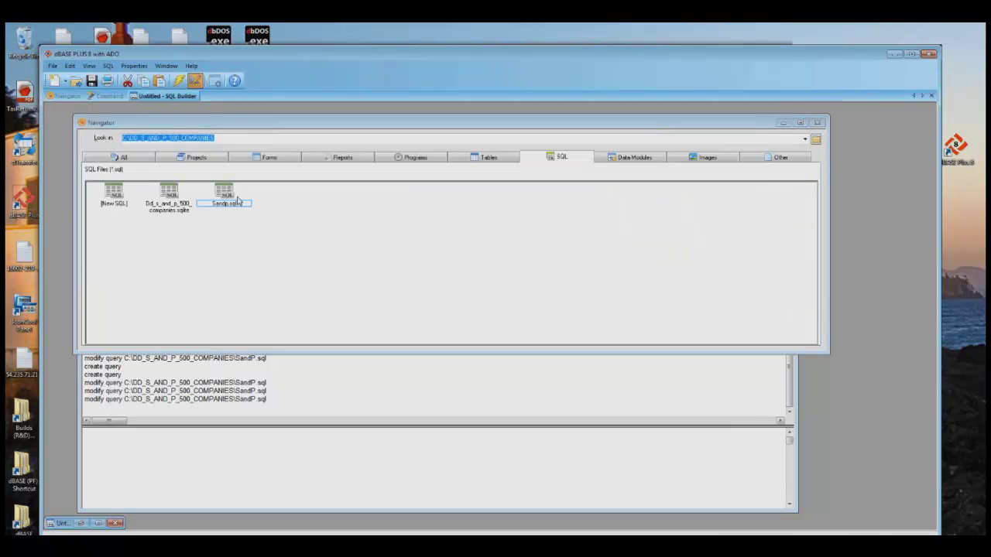
- Run Sandp.sql again, make the results window taller, look through the sector codes and industry names, and close the results
double_click(224, 194)
left_click_drag(471, 303, 467, 486)
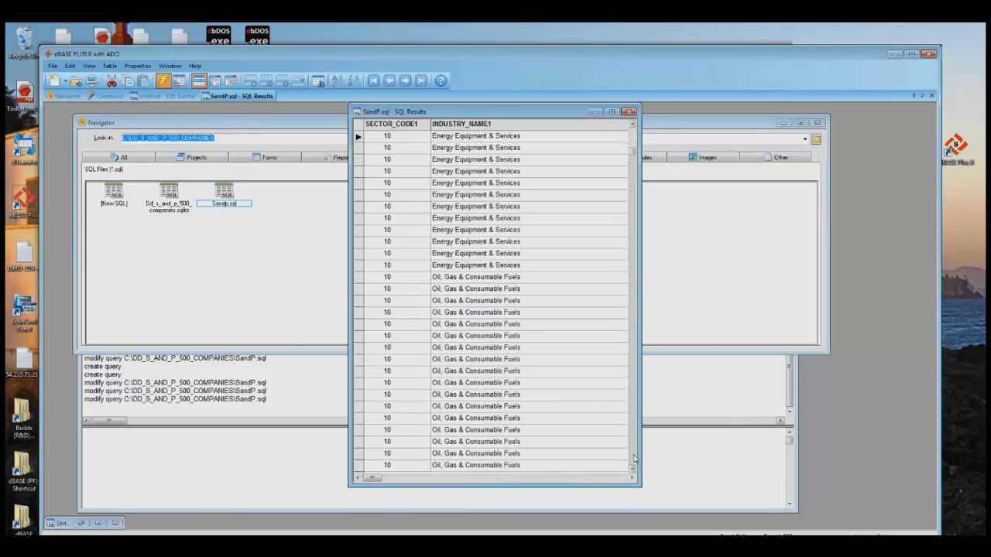
scroll(633, 460, "down", 20)
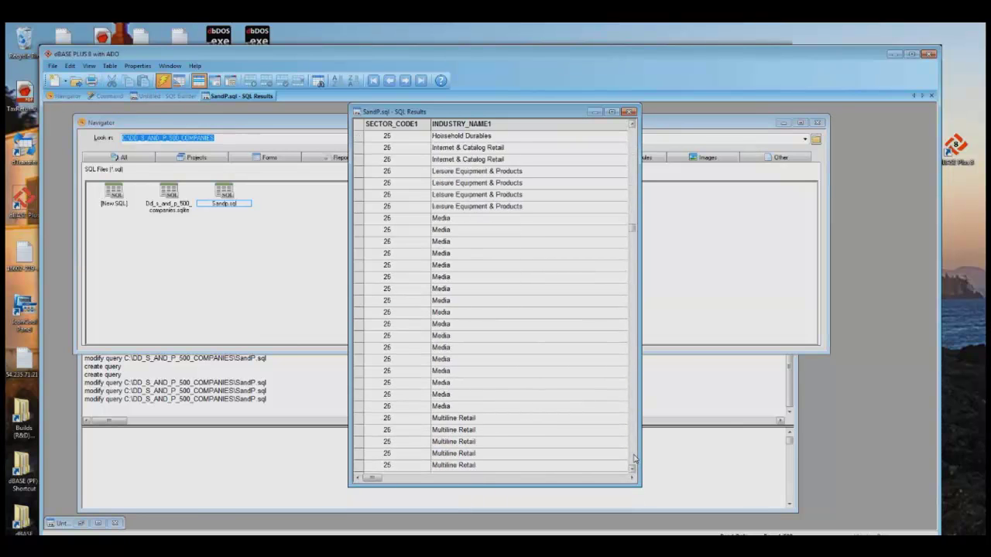
scroll(633, 460, "down", 20)
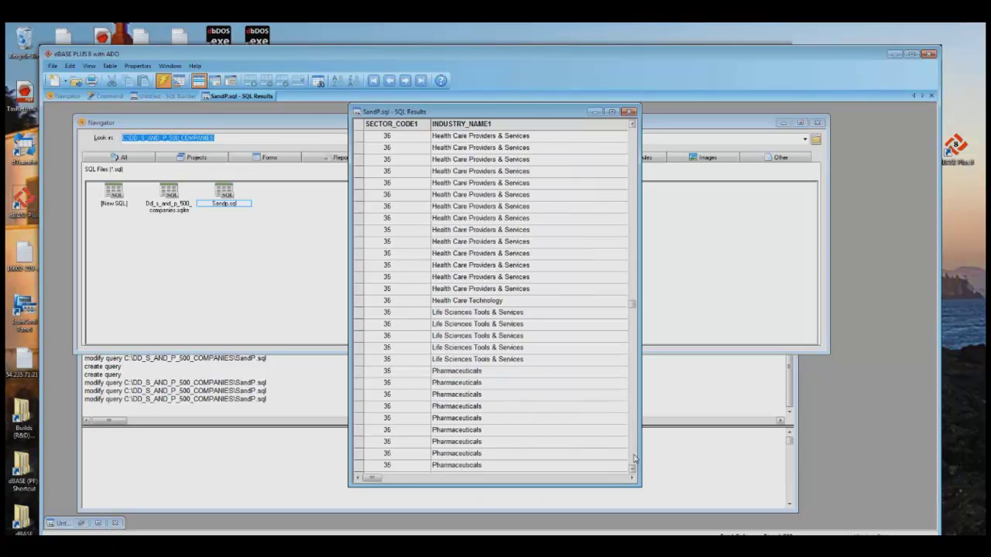
scroll(634, 460, "down", 8)
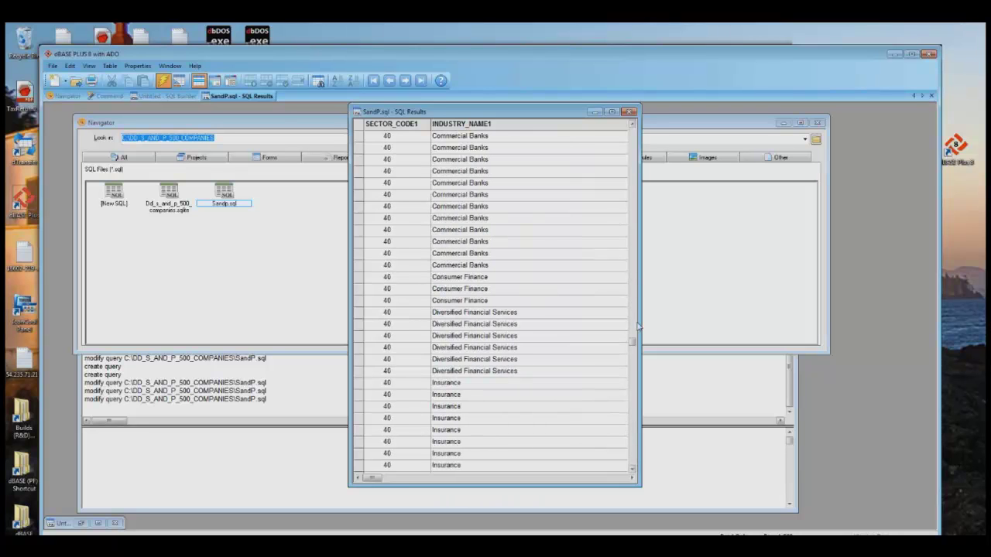
left_click(629, 112)
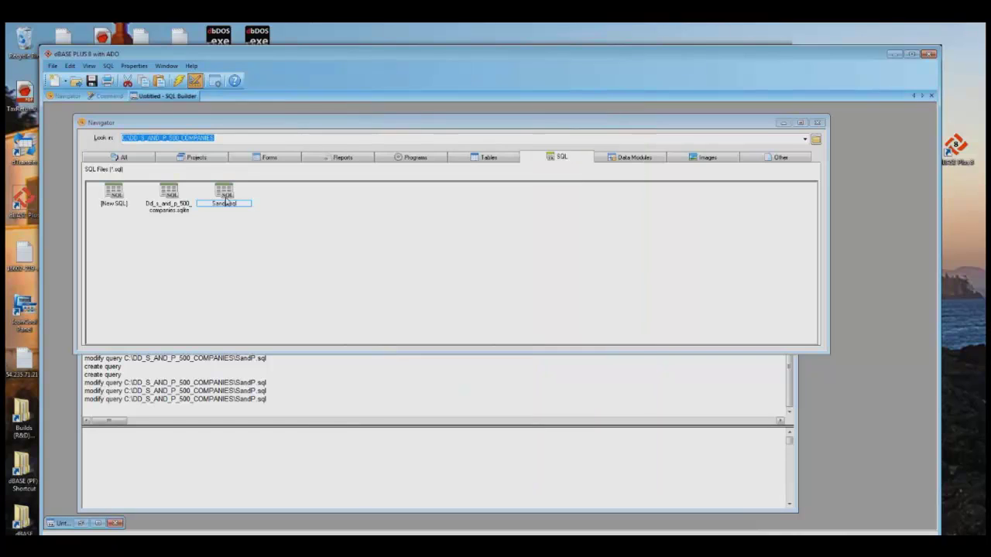
- Open Sandp.sql in the SQL Builder design view, widen the Expression column, and set the criteria for SECTOR_CODE to > 40
right_click(226, 199)
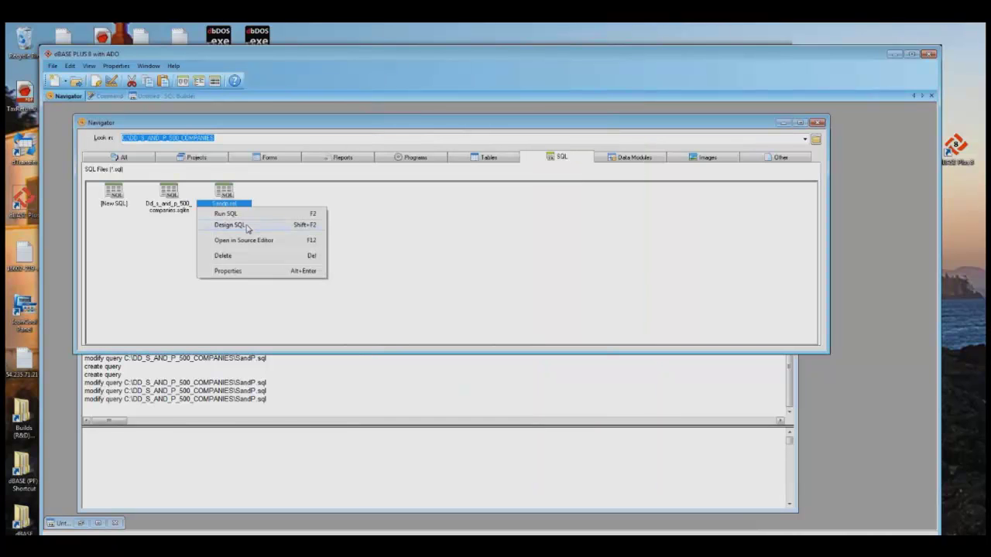
left_click(247, 226)
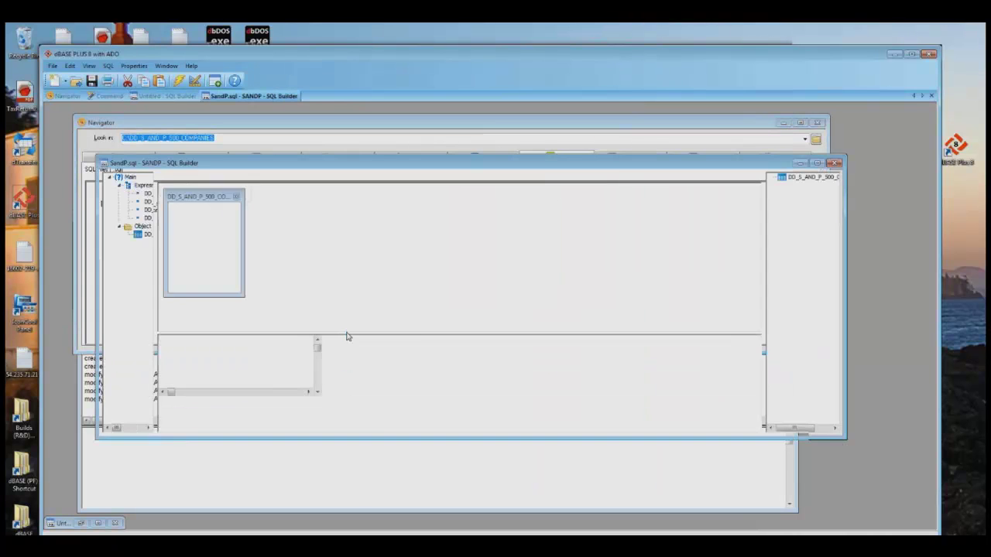
left_click_drag(234, 339, 334, 340)
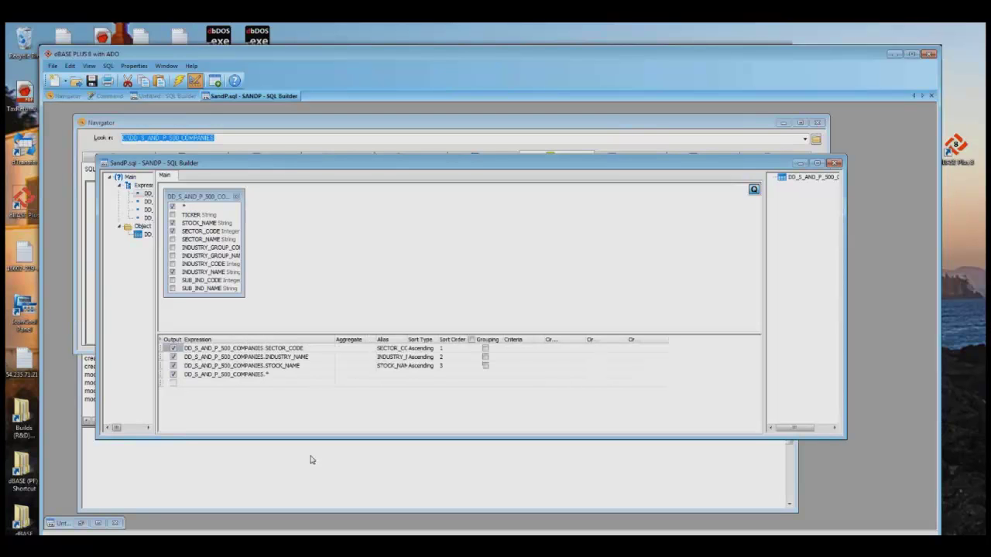
left_click(254, 384)
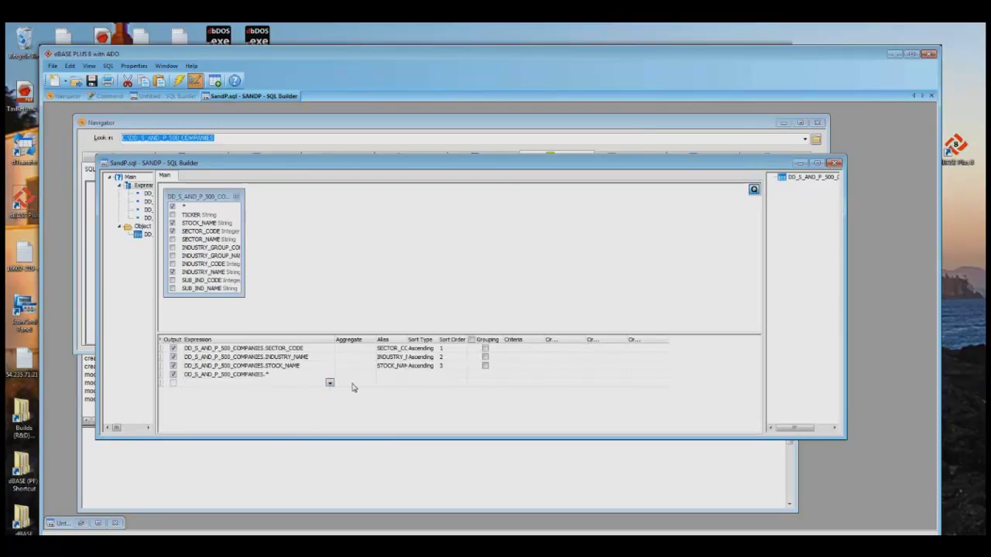
left_click(553, 383)
type(">")
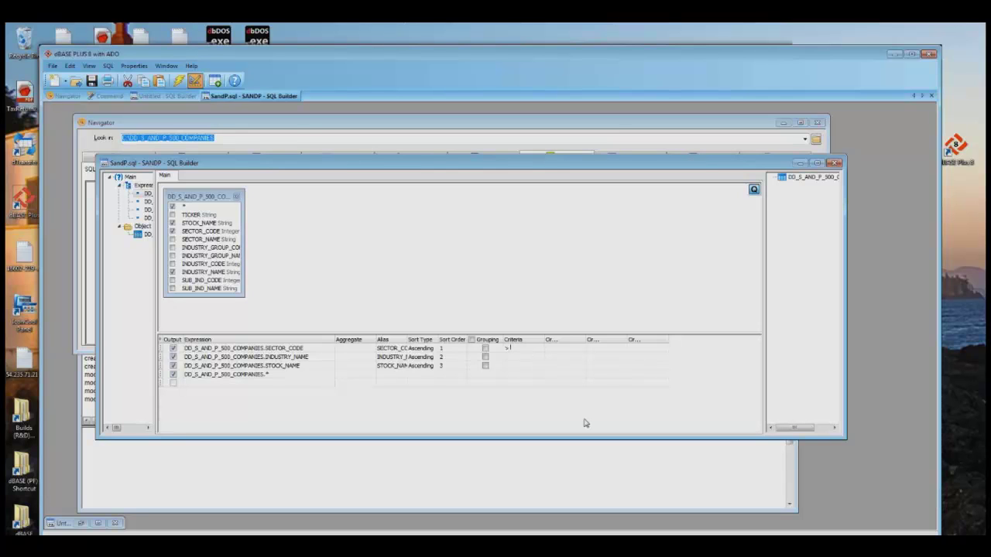
type(" 40")
left_click(349, 357)
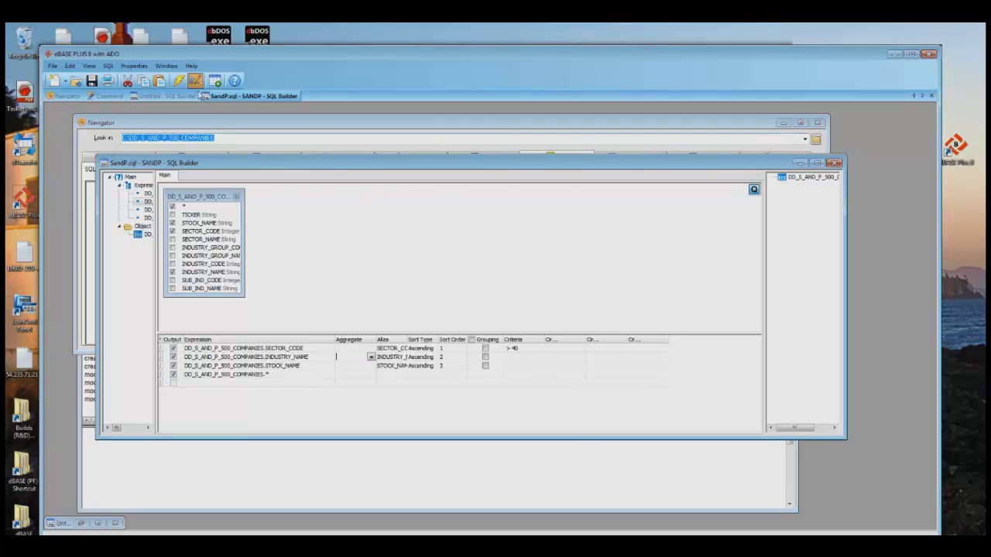
- Save and run the query, enlarge the results window, scroll through the sector codes above 40, and close the results
left_click(179, 81)
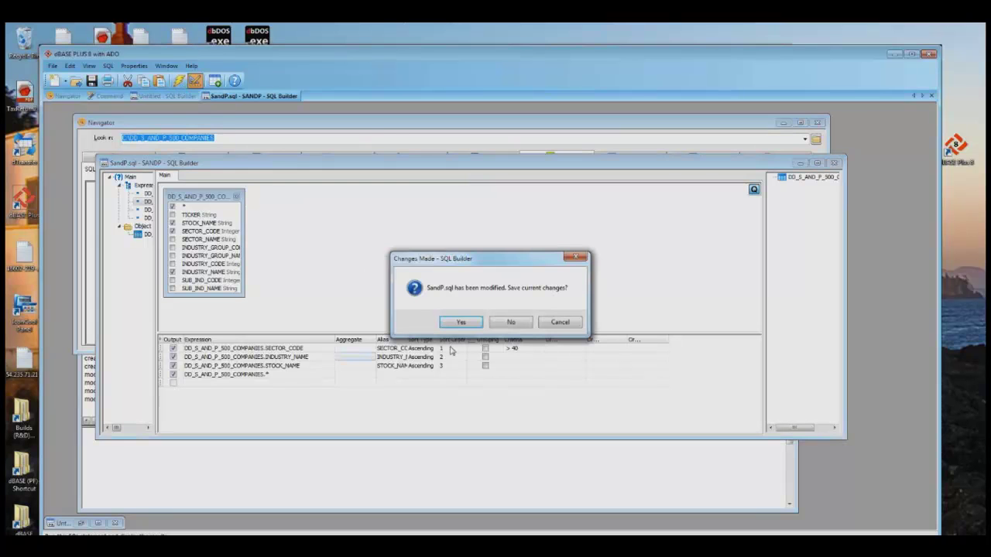
left_click(461, 323)
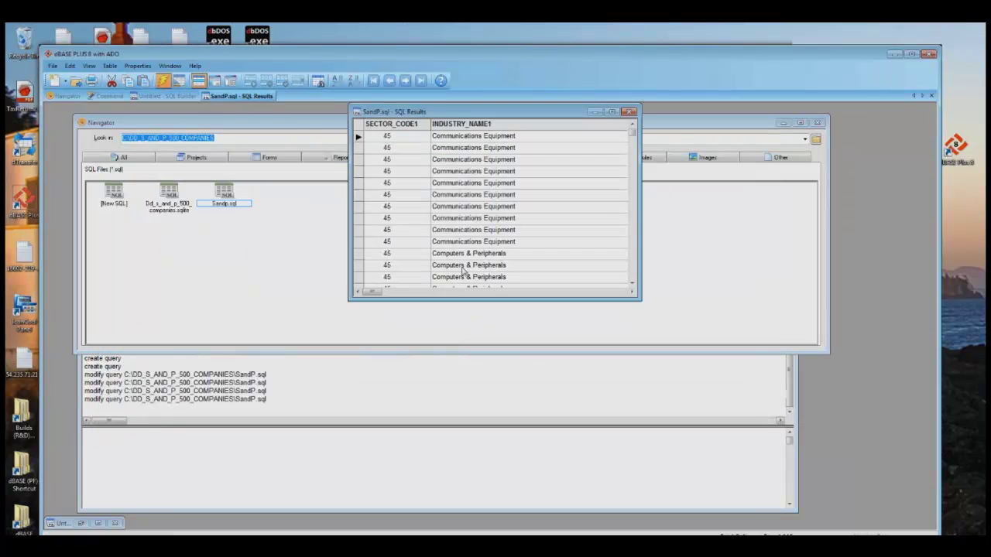
left_click_drag(349, 218, 197, 215)
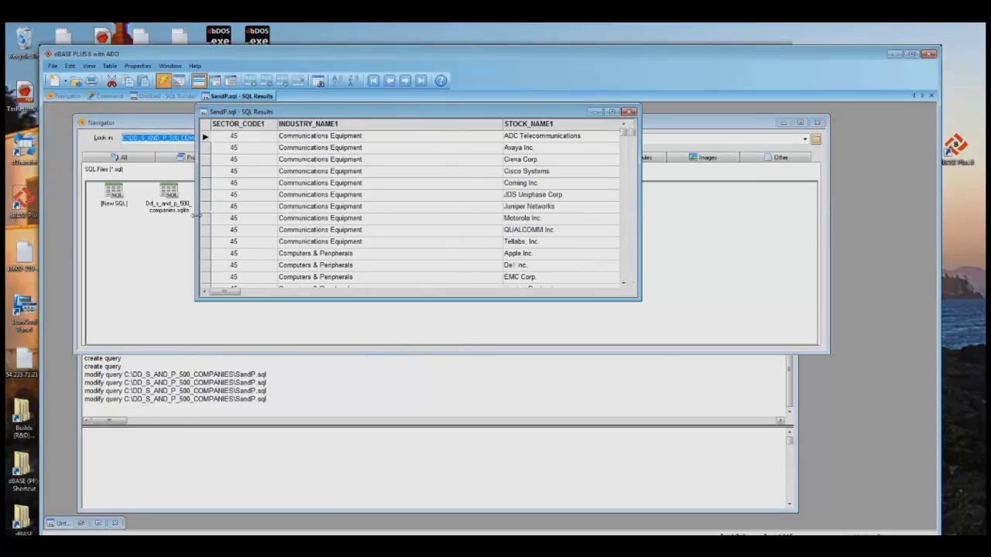
left_click_drag(640, 304, 726, 477)
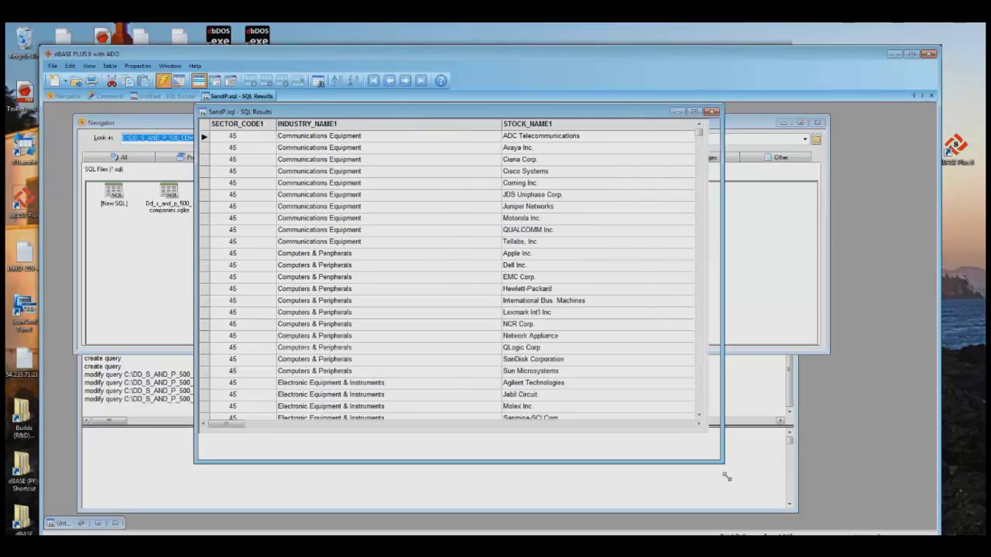
left_click(722, 458)
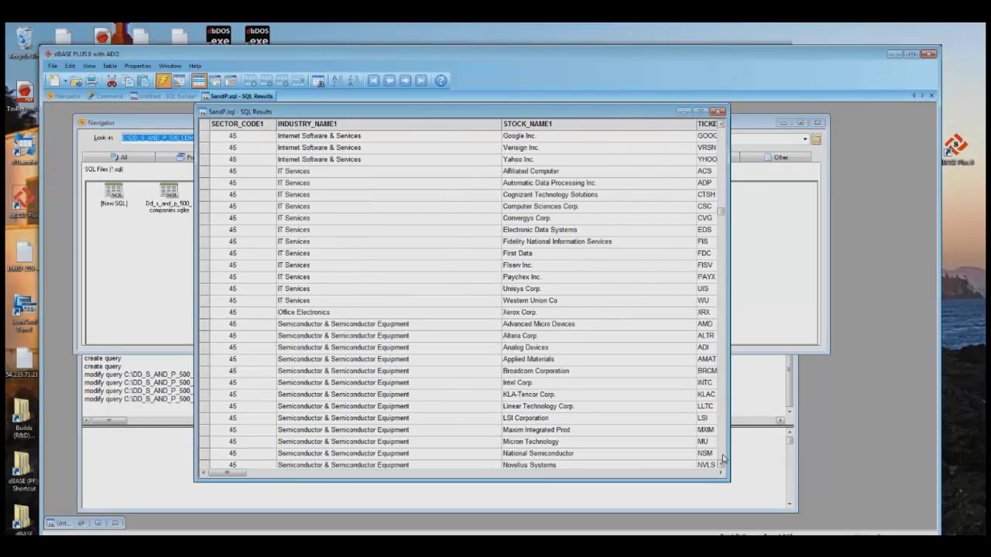
left_click(721, 136)
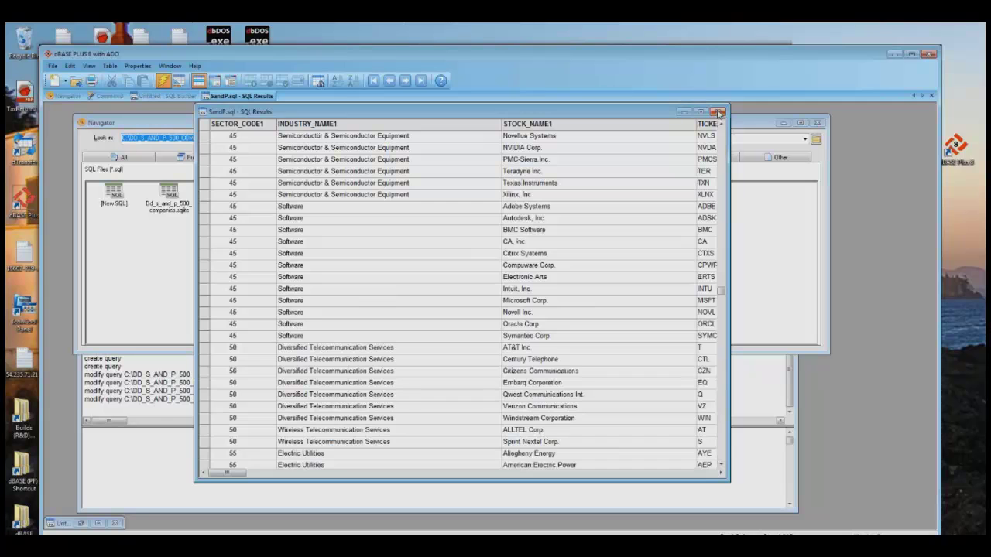
left_click(719, 113)
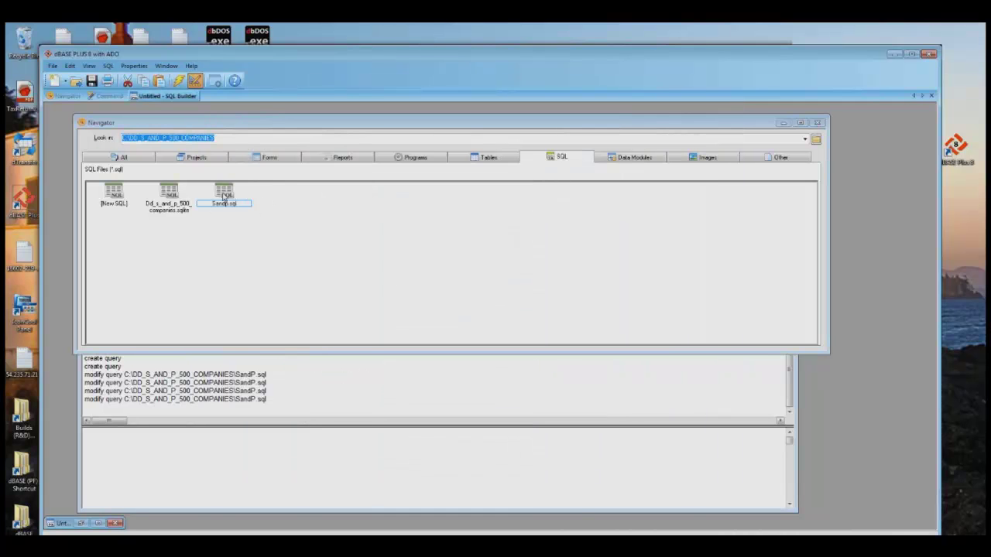
- Open Sandp.sql in the SQL Builder design view, widen the Criteria and Expression columns, and set the SECTOR_CODE criteria to > 35
right_click(224, 198)
left_click(224, 225)
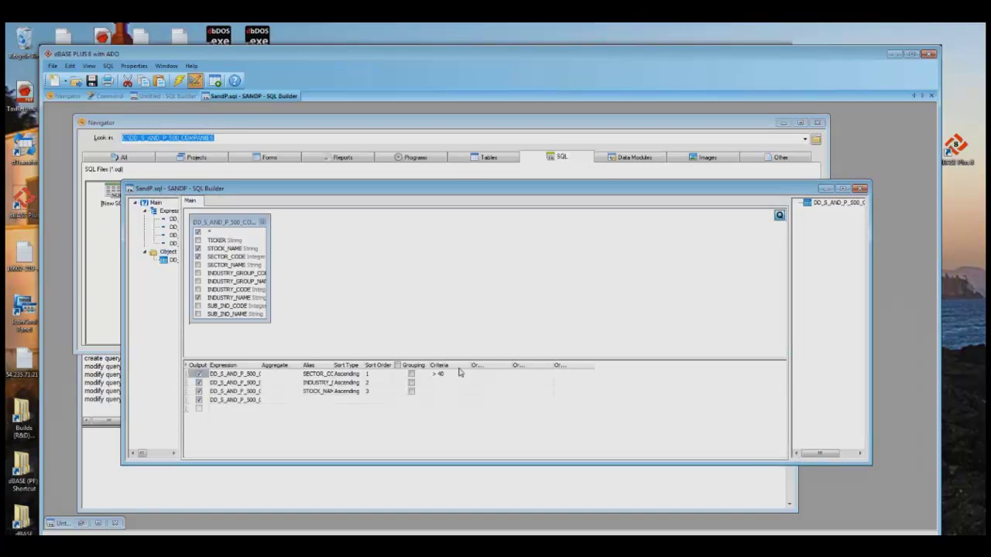
left_click_drag(469, 364, 510, 340)
left_click_drag(547, 365, 562, 365)
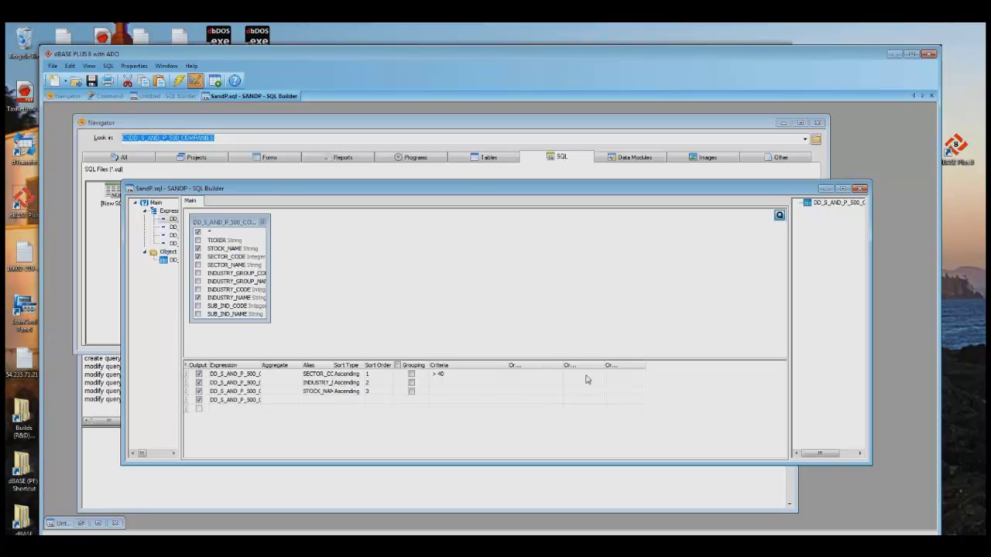
left_click(476, 375)
left_click_drag(261, 365, 308, 364)
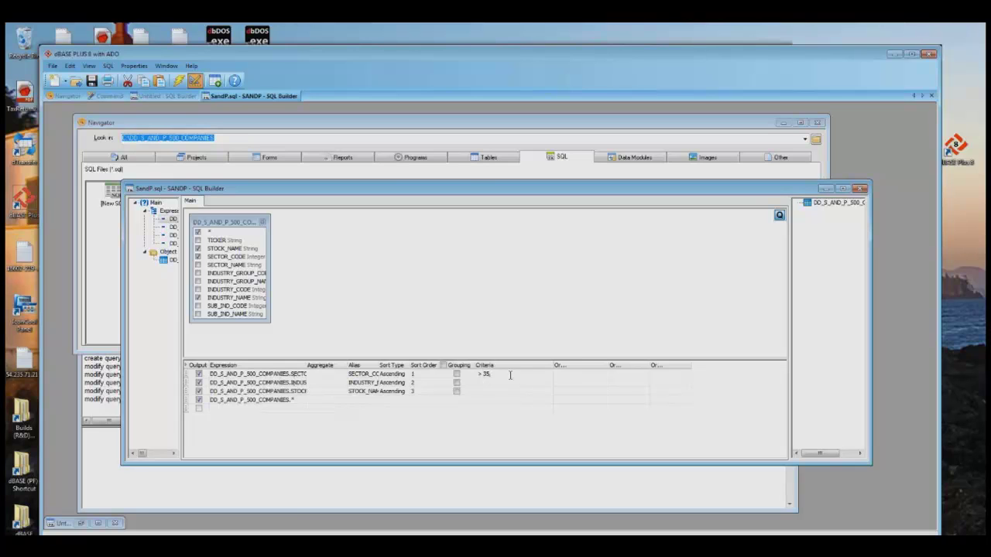
- Add a second SECTOR_CODE expression row with the criteria < 50 and exclude that row from the output
left_click(269, 409)
left_click_drag(307, 363, 346, 364)
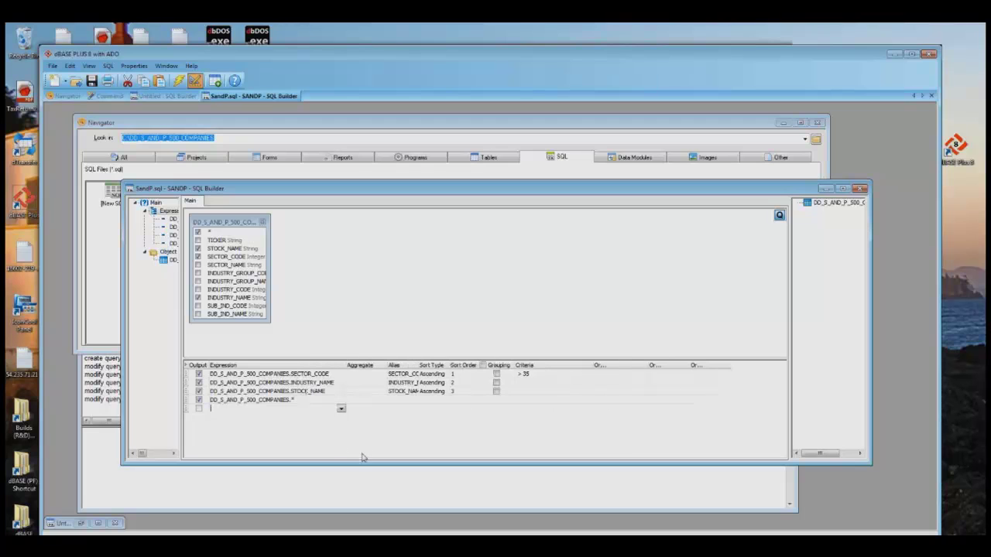
left_click(342, 409)
left_click(316, 437)
left_click(518, 409)
type("<")
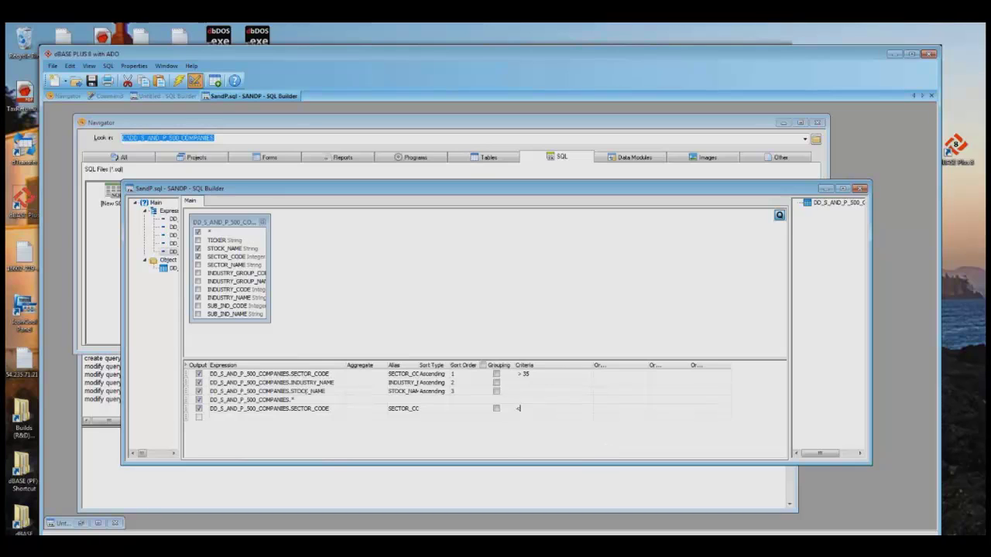
type("50")
left_click(199, 418)
left_click(199, 409)
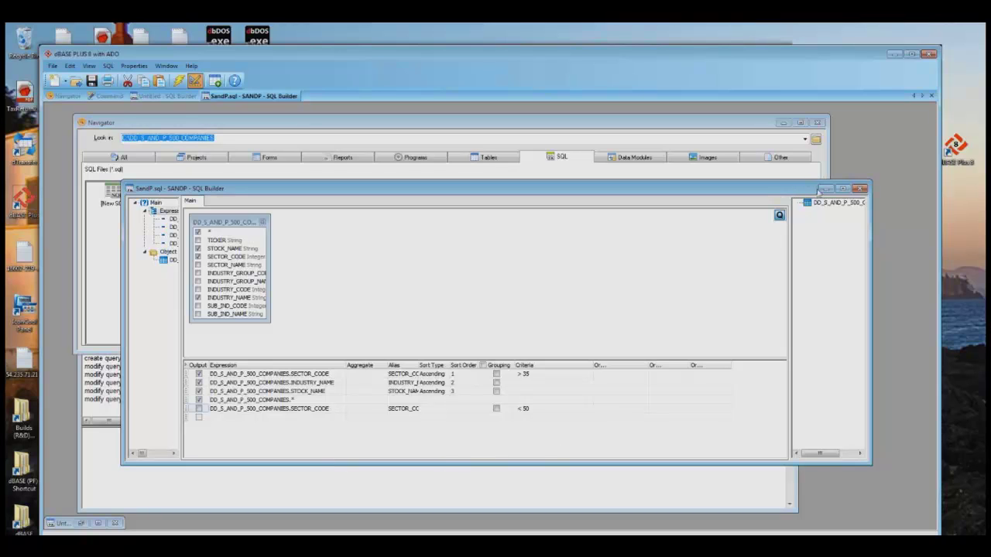
- Save and run the range-filtered query, scroll the enlarged results to the end, then close, rerun and close them again
left_click_drag(787, 195, 727, 199)
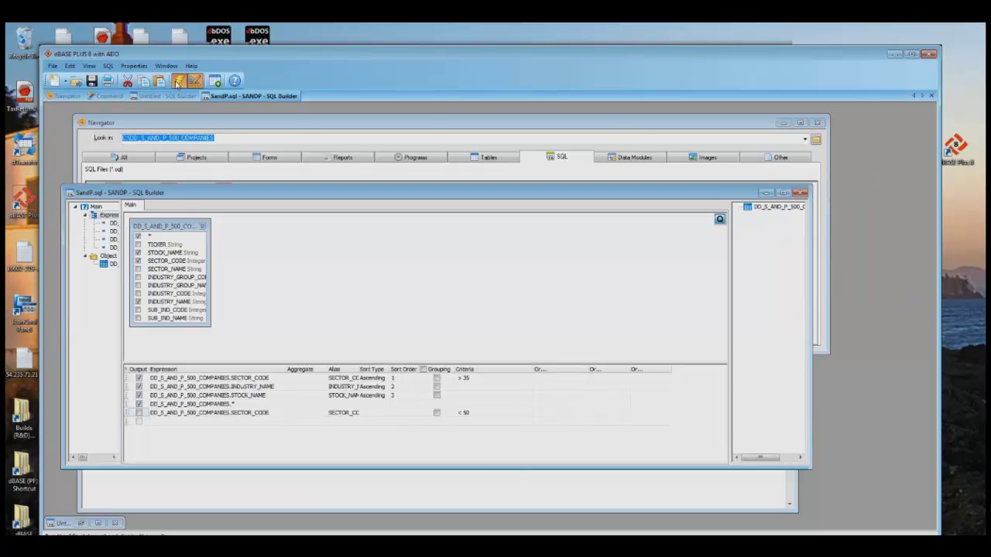
left_click(178, 83)
left_click(450, 325)
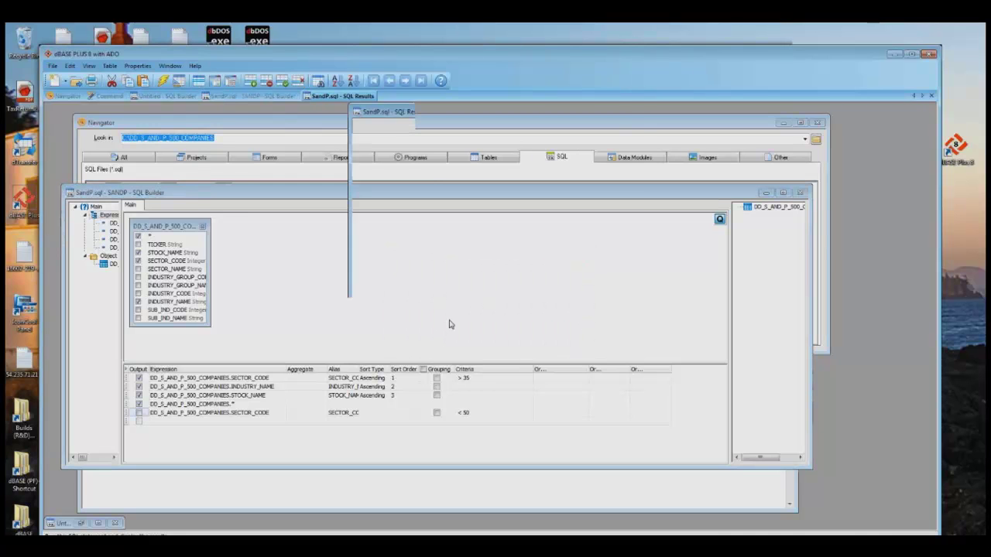
left_click_drag(632, 304, 680, 443)
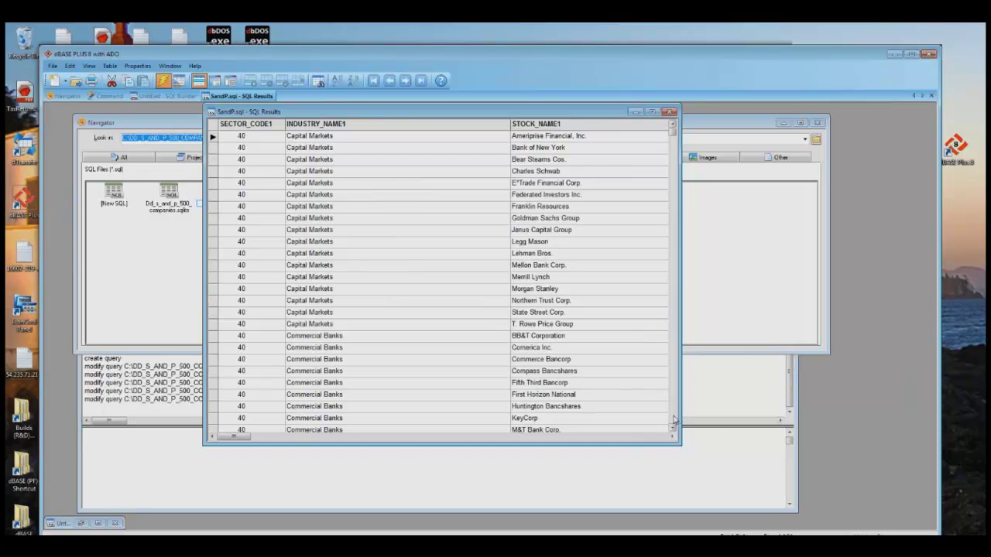
left_click(673, 419)
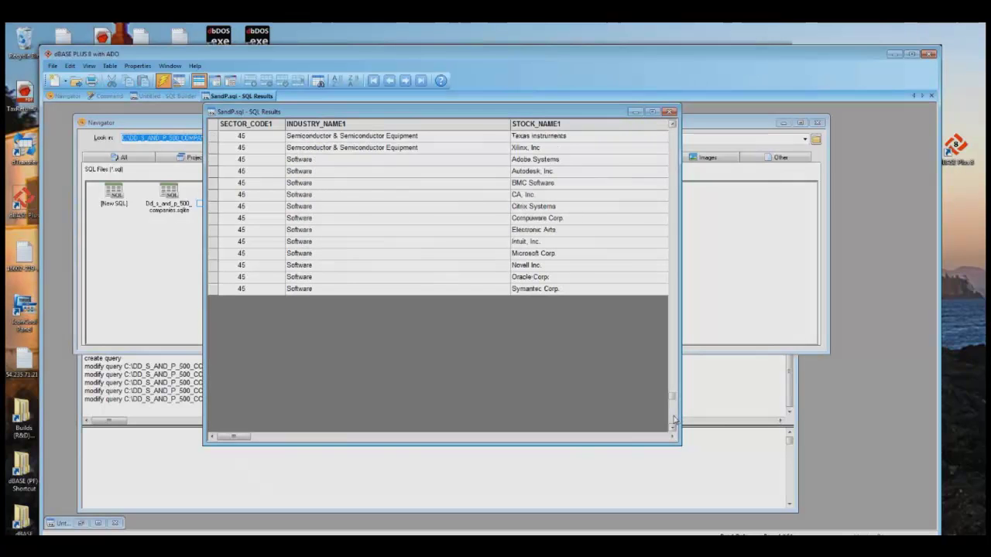
left_click(669, 111)
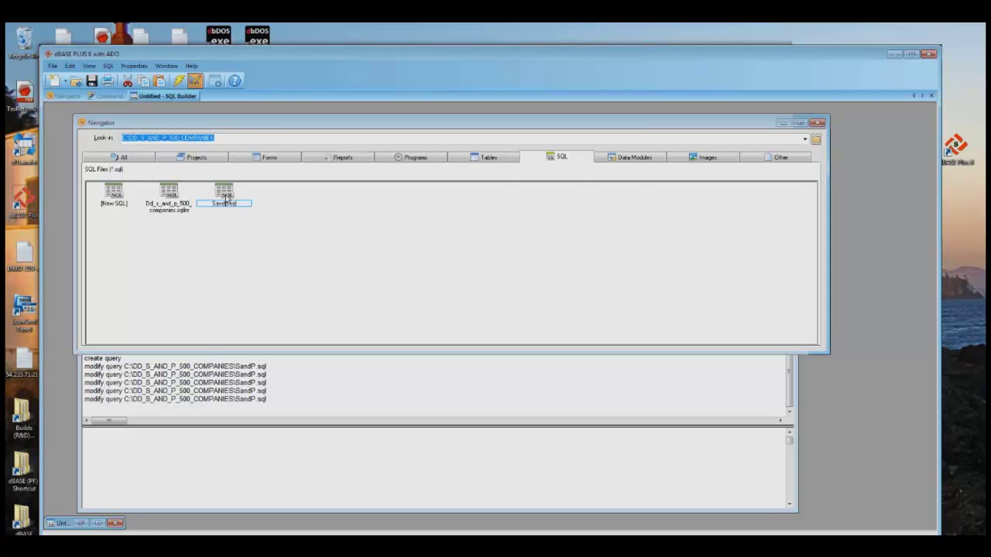
double_click(226, 197)
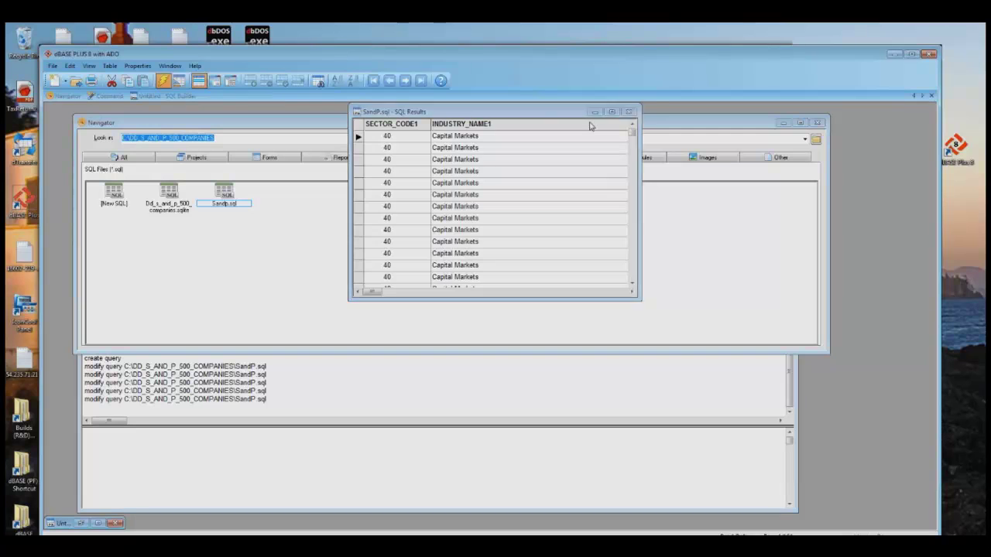
left_click(628, 111)
- Reopen Sandp.sql in the SQL Builder design view, widen the Expression column to review the sort and criteria rows, and close it
right_click(224, 203)
left_click(229, 225)
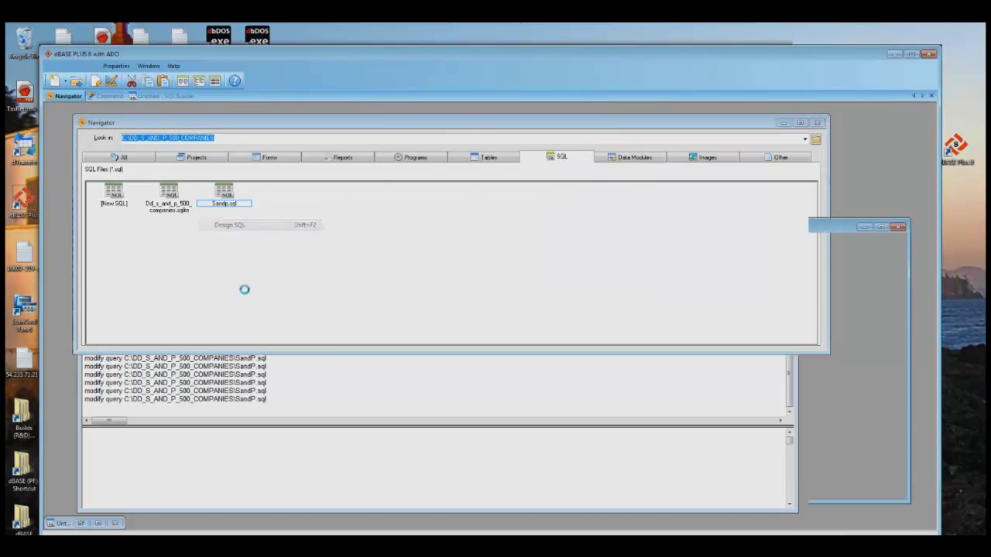
left_click_drag(414, 228, 349, 205)
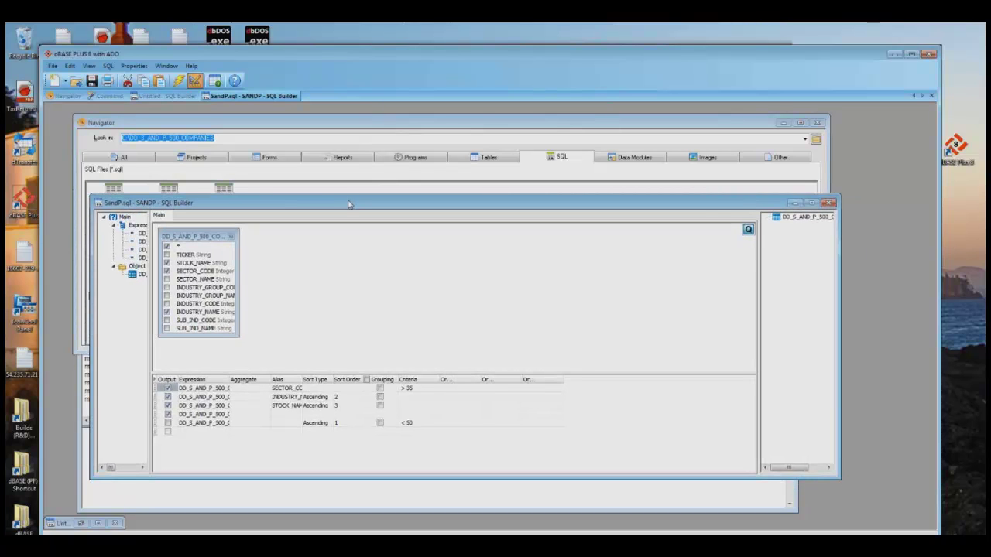
left_click_drag(269, 379, 290, 377)
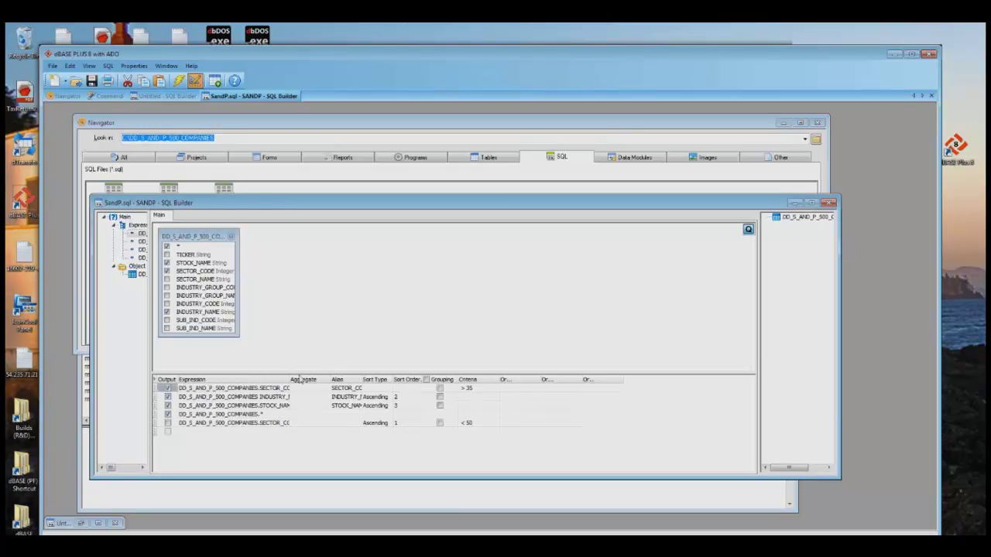
left_click_drag(290, 379, 354, 377)
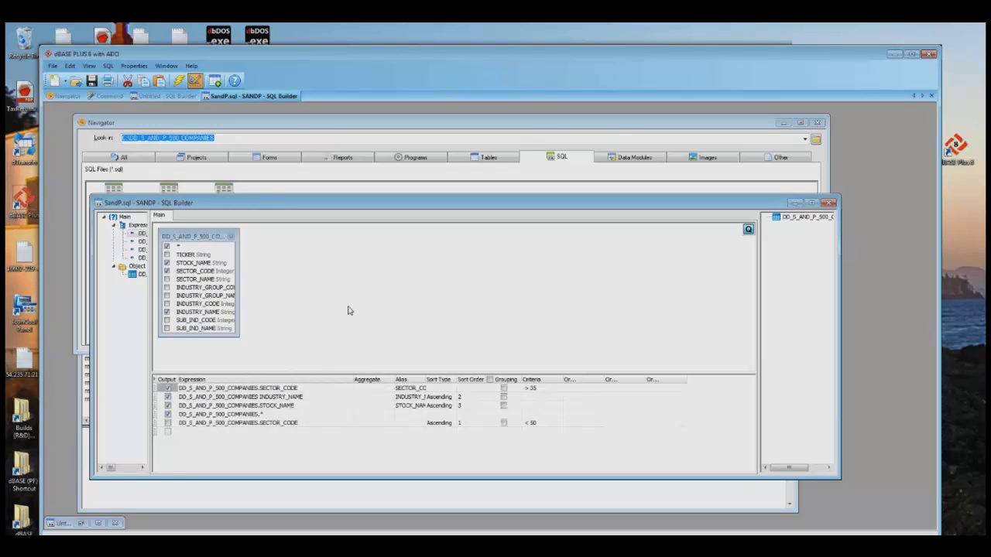
double_click(521, 205)
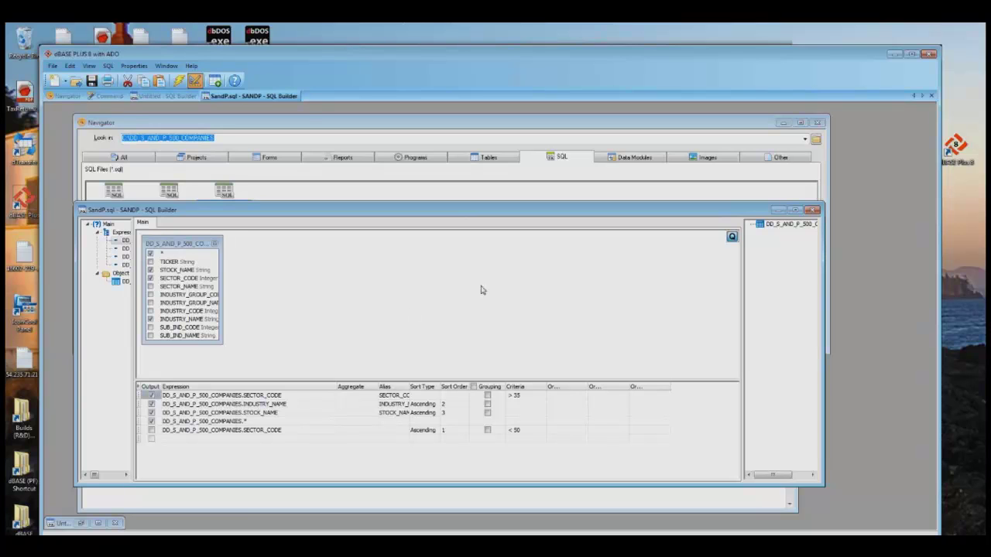
left_click(813, 211)
- Open Sandp.sql in the Source Editor, highlight the whole Select statement to review its SQL, and close the editor
right_click(225, 193)
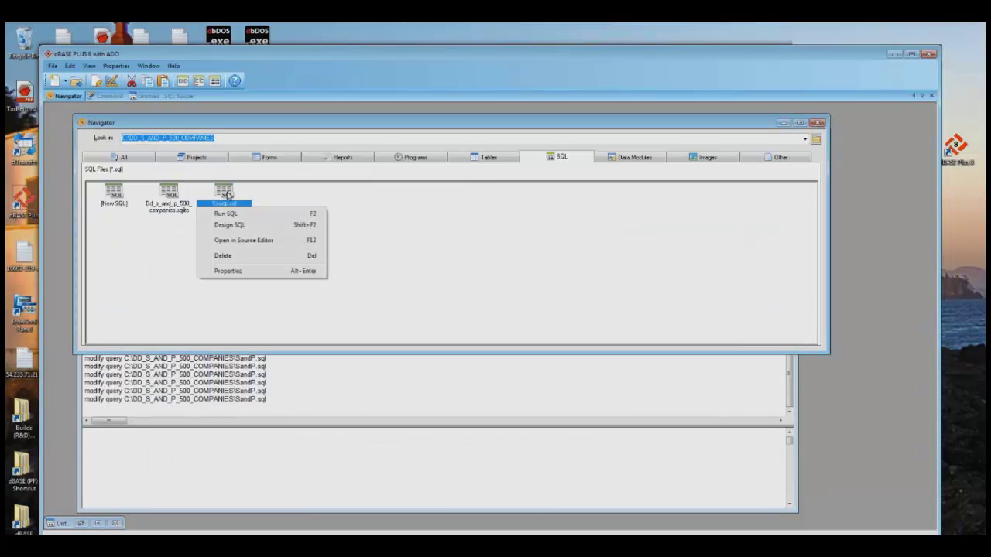
left_click(245, 241)
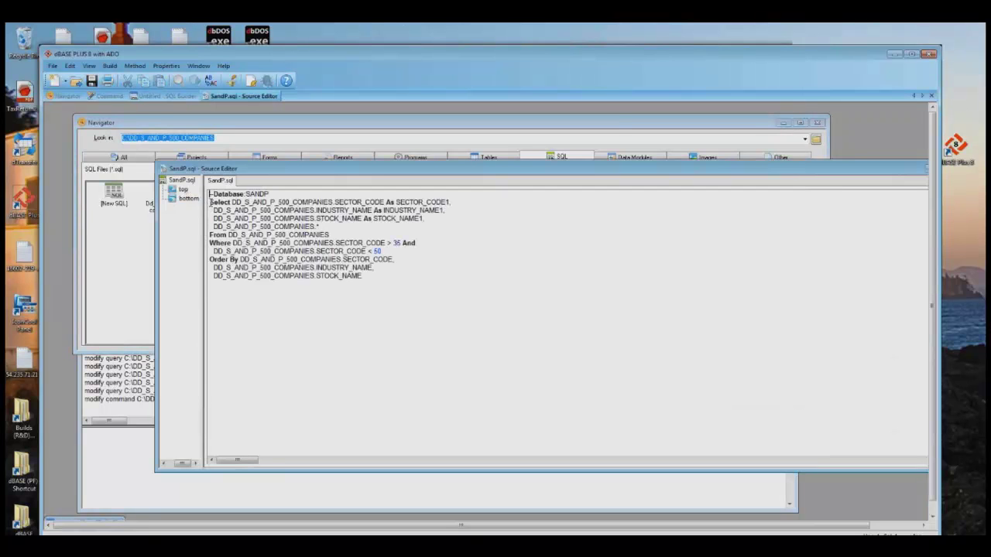
left_click_drag(209, 202, 380, 275)
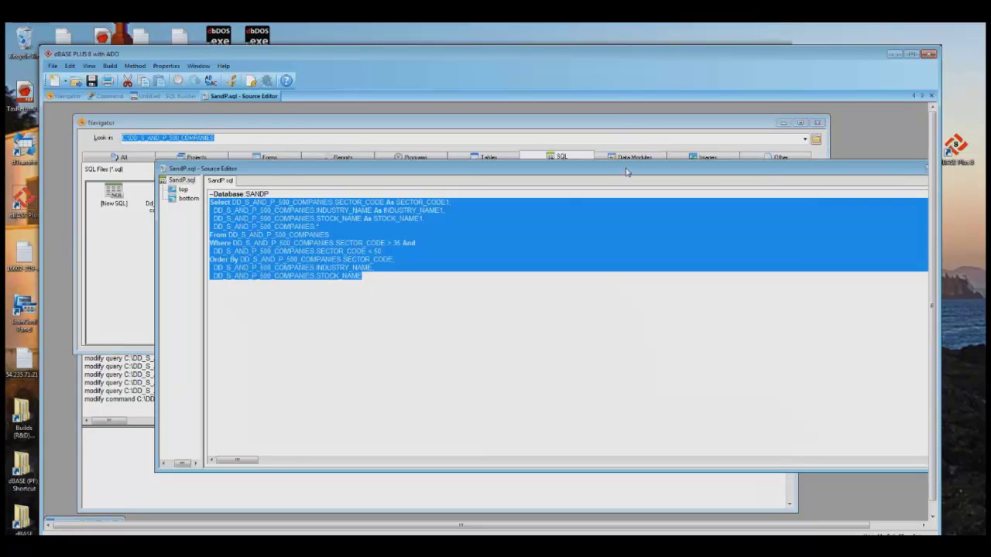
left_click_drag(620, 173, 407, 210)
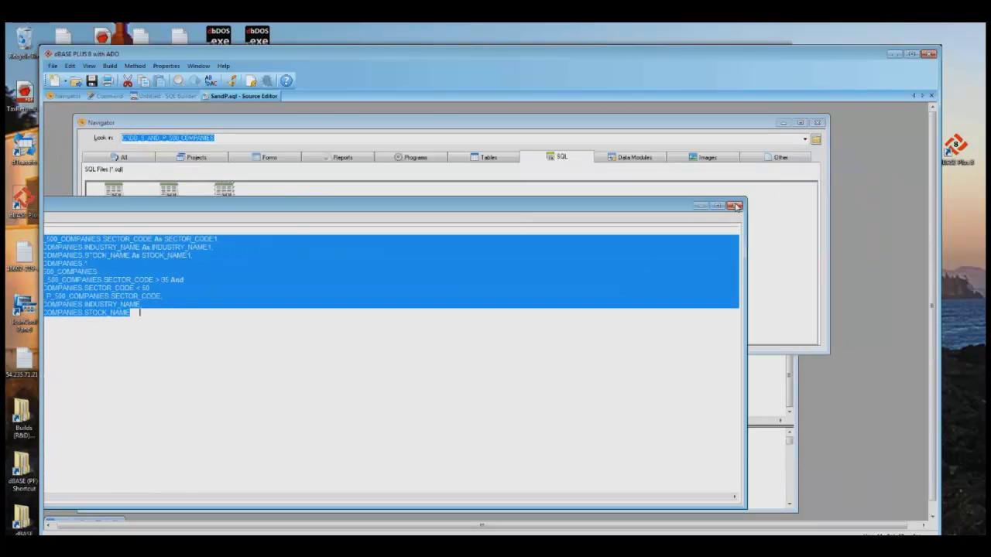
left_click(736, 207)
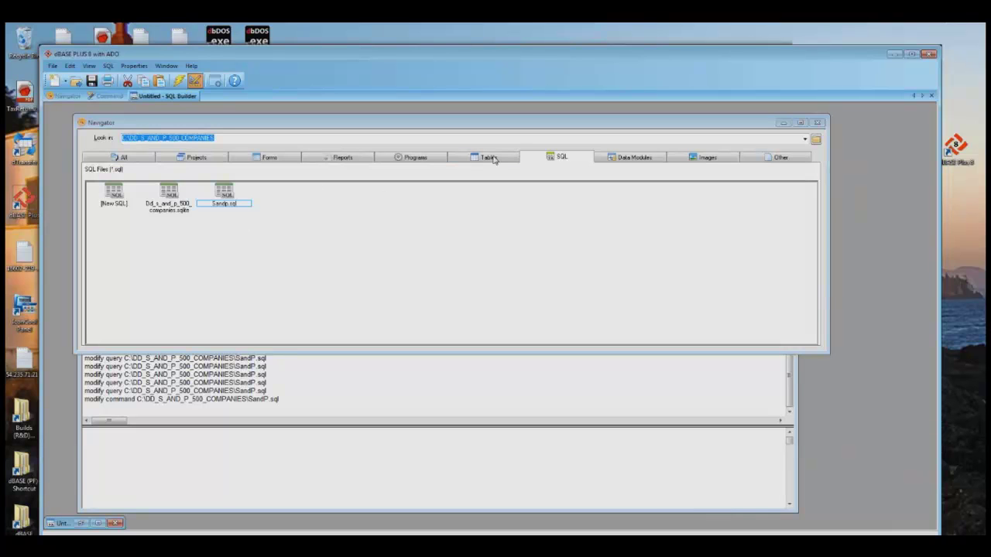
- Run Sandp.sql once more, enlarge the results window to view the records, and close it
double_click(226, 195)
left_click_drag(637, 300, 708, 405)
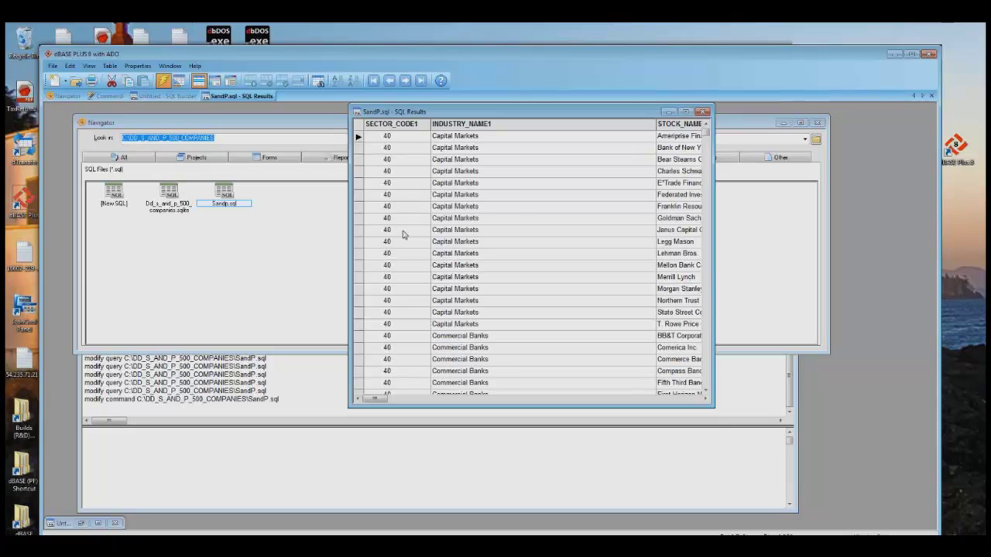
left_click(703, 113)
- Create a new SQL query on the C:\DD_S_AND_P_500_COMPANIES database, add the DD_S_AND_P_500_COMPANIES table, and enlarge its field box
key("Home")
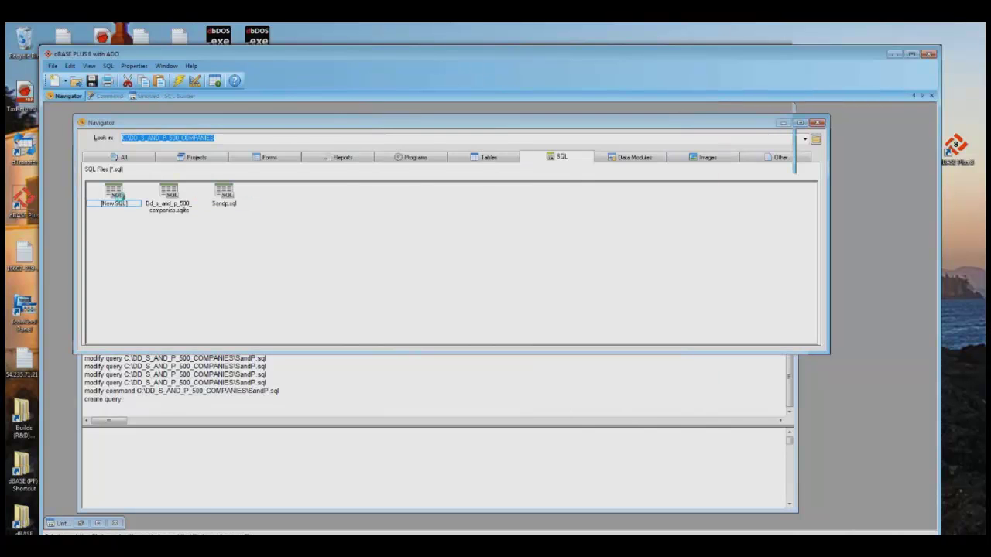
key("Return")
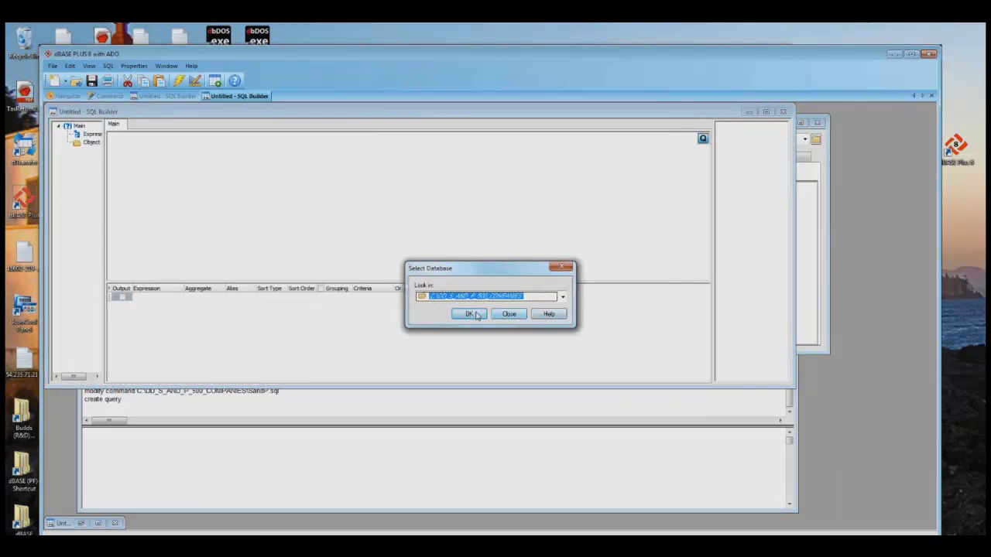
left_click(470, 314)
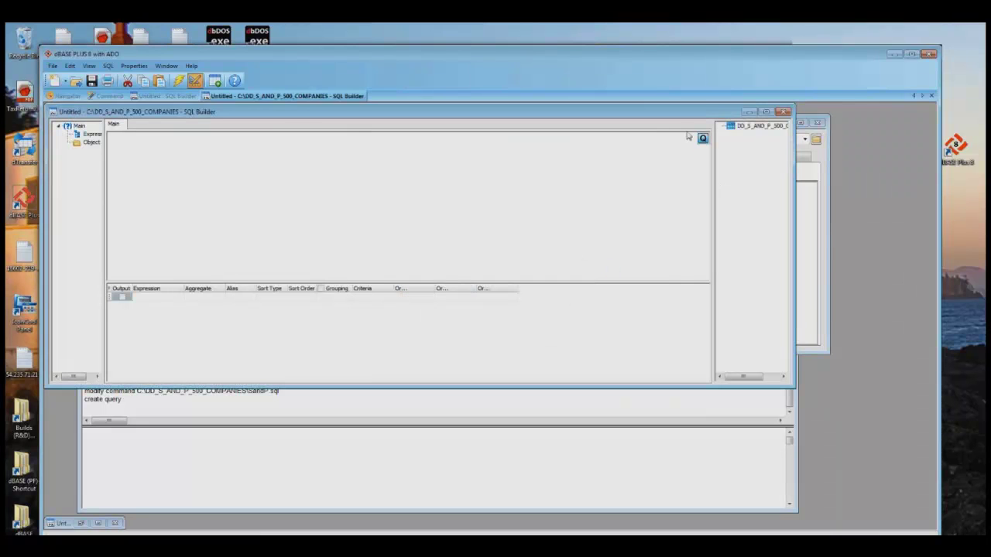
double_click(747, 128)
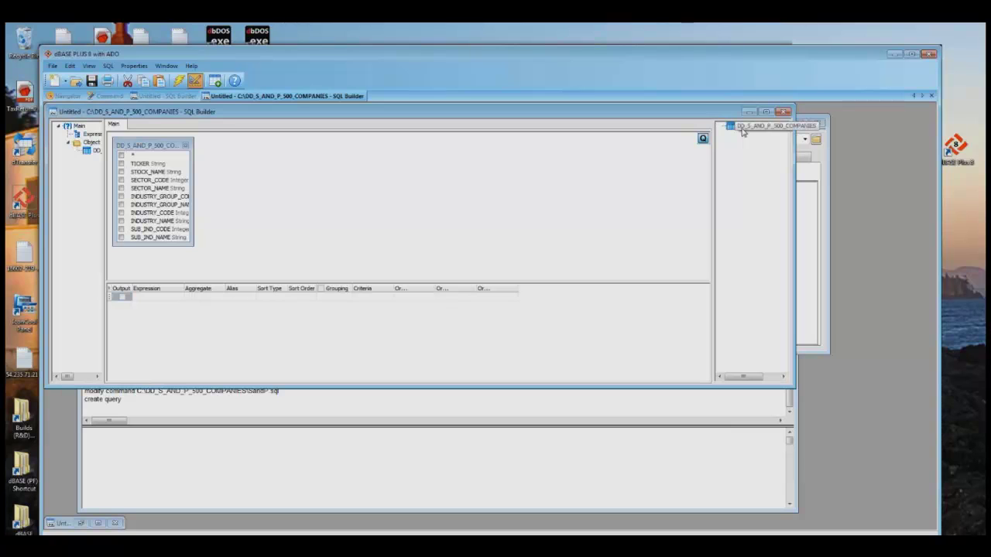
left_click_drag(194, 246, 216, 260)
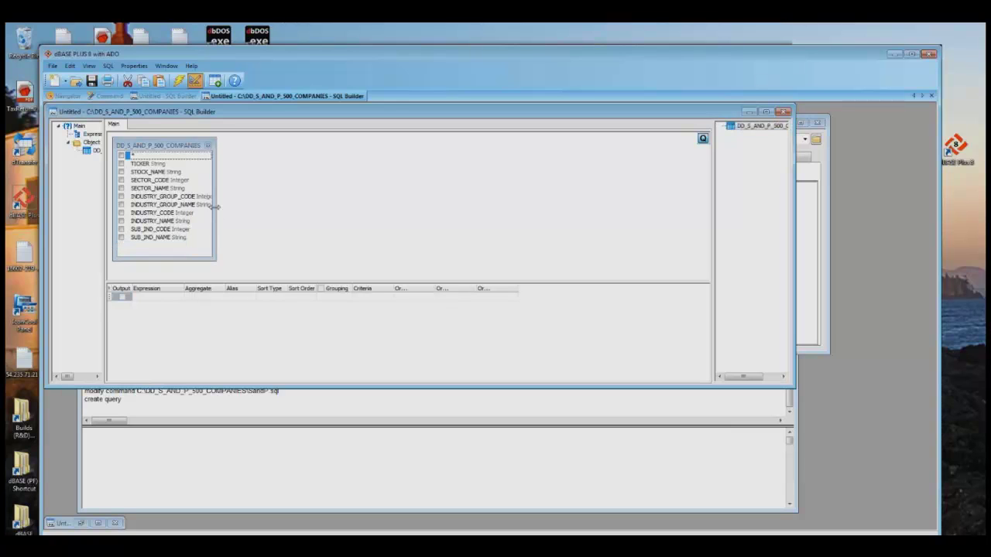
- Add the SECTOR_CODE and SECTOR_NAME fields to the query output and set the SECTOR_CODE aggregate to Count
left_click(121, 180)
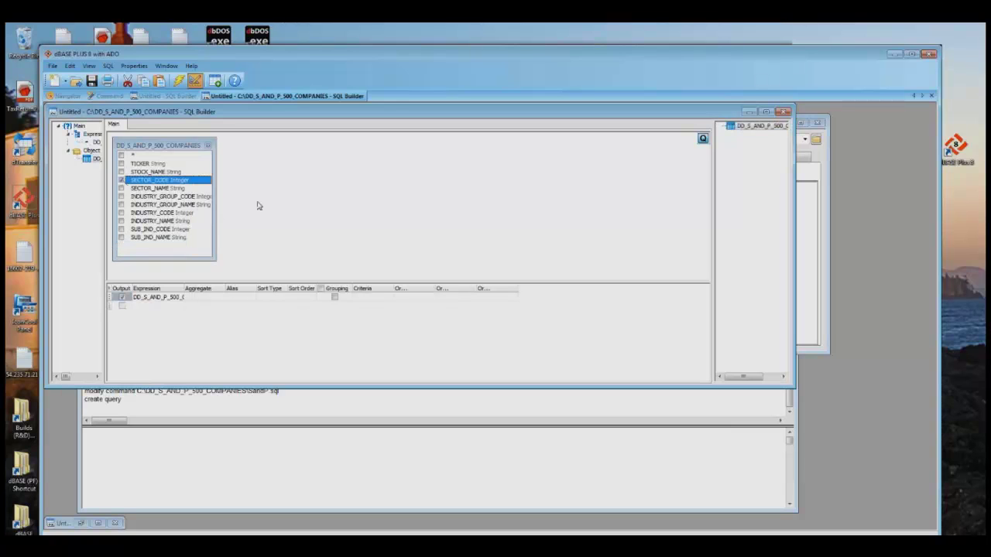
left_click(121, 189)
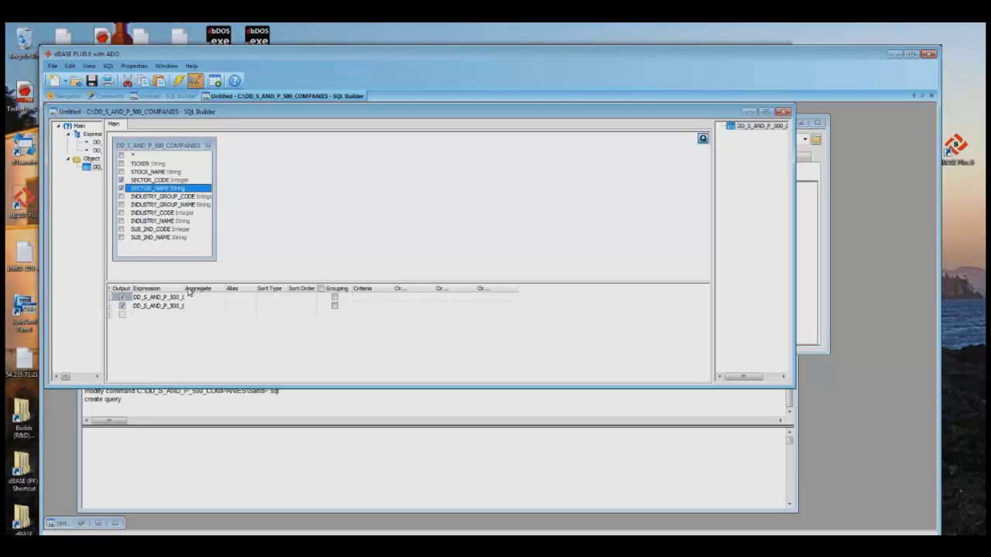
left_click_drag(186, 288, 277, 288)
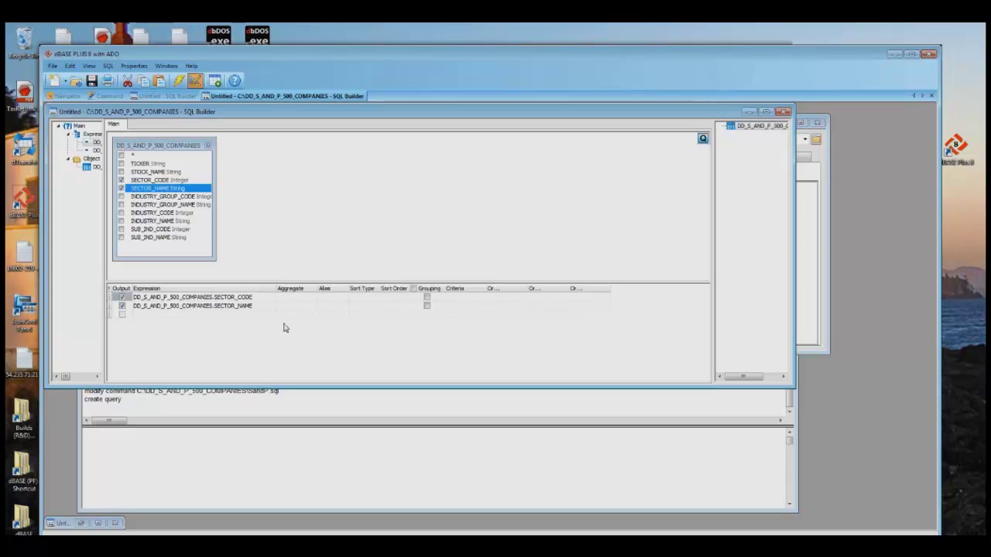
left_click(300, 301)
left_click(313, 299)
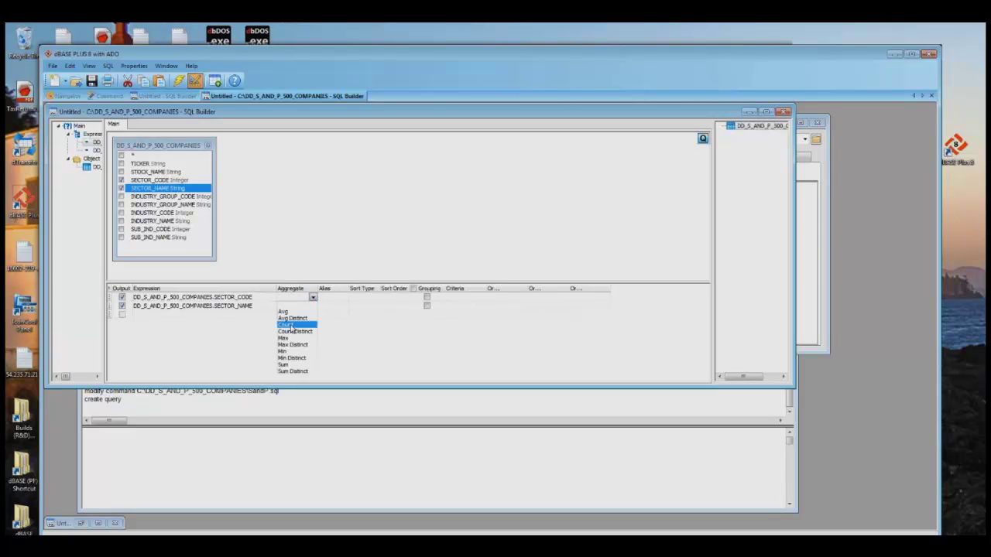
left_click(293, 325)
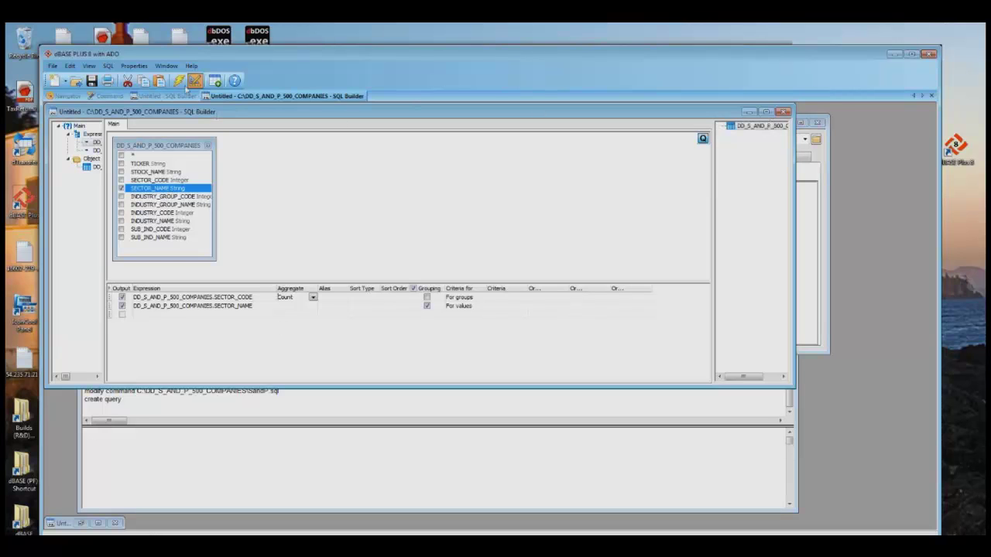
- Run the new query, saving it as SandP_Count in the DD_S_AND_P_500_COMPANIES folder
left_click(179, 81)
left_click(458, 324)
type("SandP_Count")
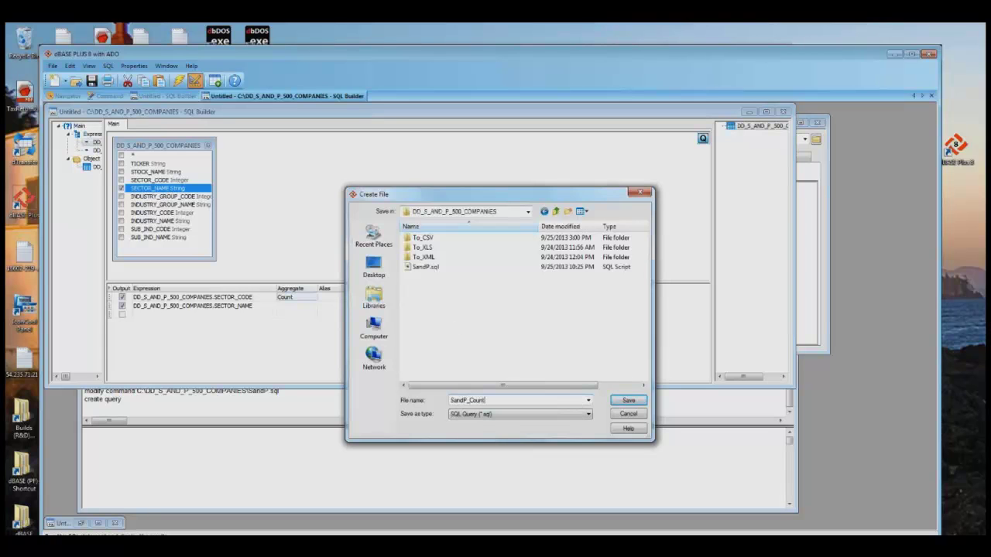
key("Return")
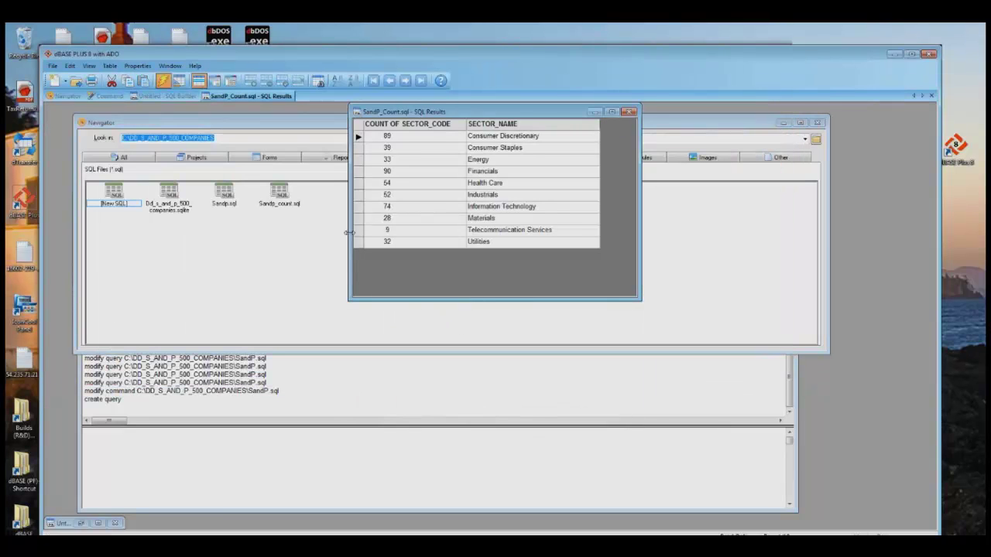
- Widen and reposition the SandP_Count results window to review the company count per sector, and close it
left_click_drag(350, 232, 283, 233)
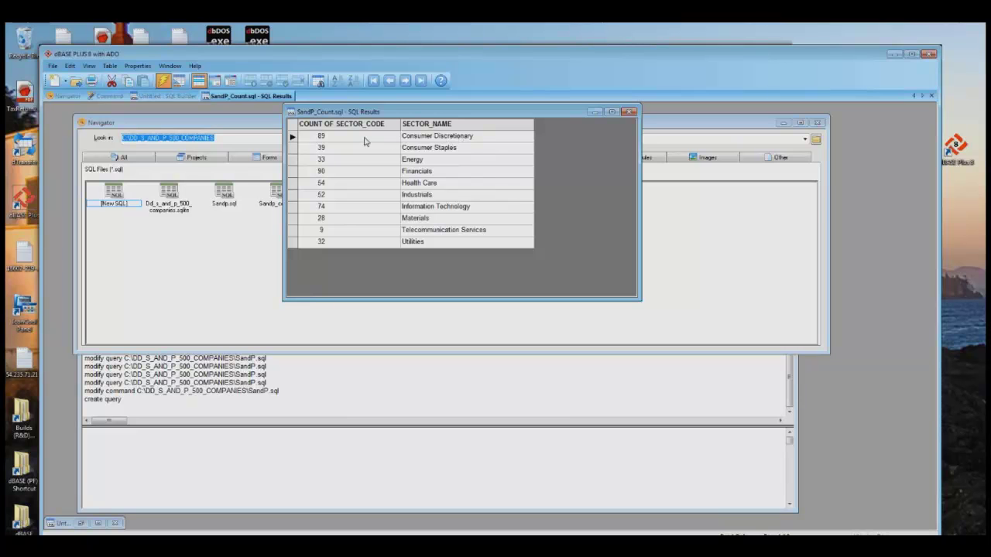
left_click_drag(462, 116, 453, 144)
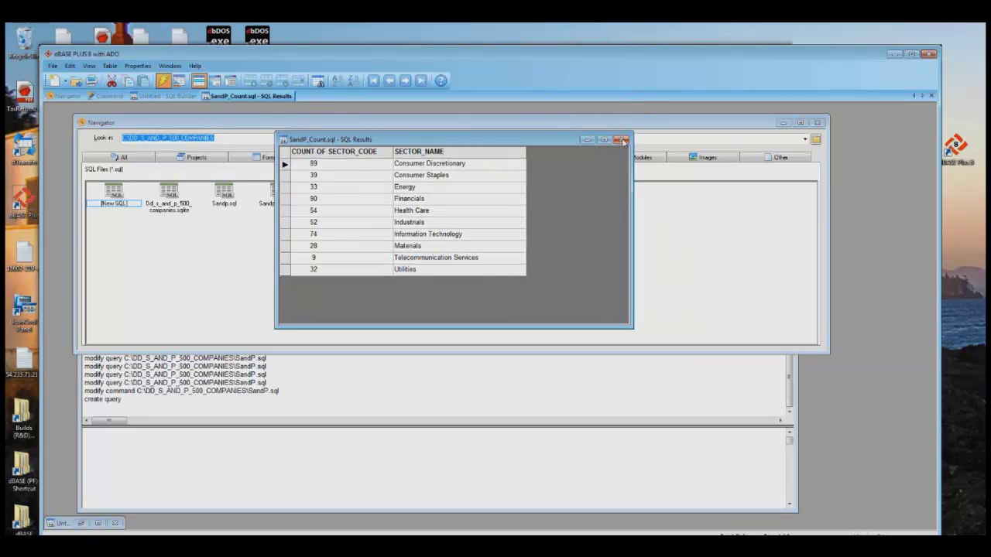
left_click(475, 163)
left_click(622, 140)
- Open the Dd_s_and_p_500_companies.dbf table, enlarge its window to examine the industry columns, and close it
left_click(486, 158)
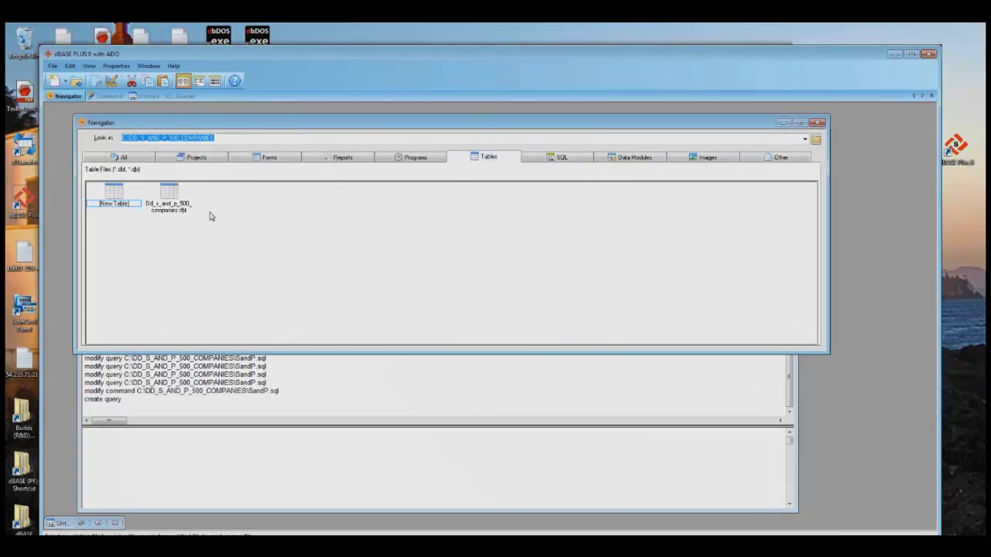
double_click(170, 200)
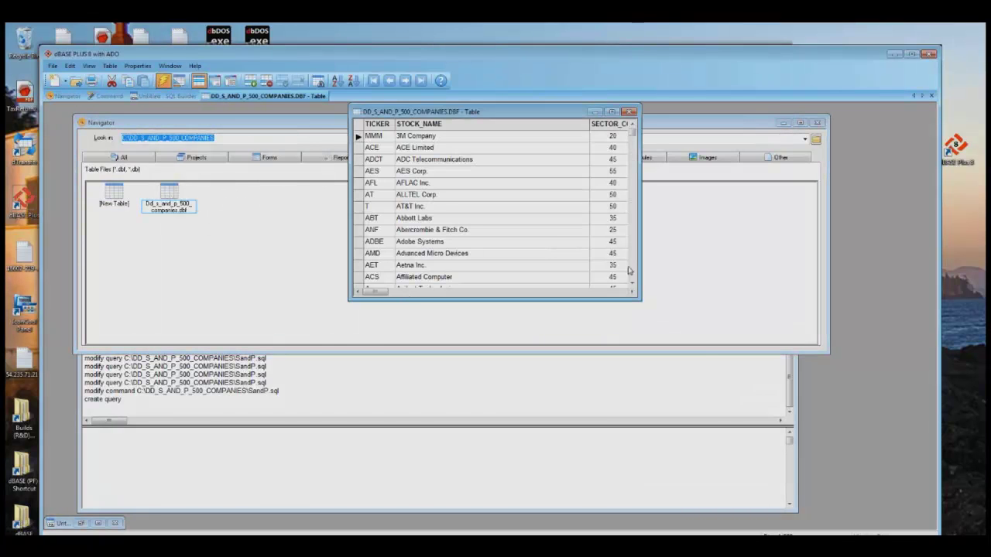
left_click_drag(637, 295, 745, 396)
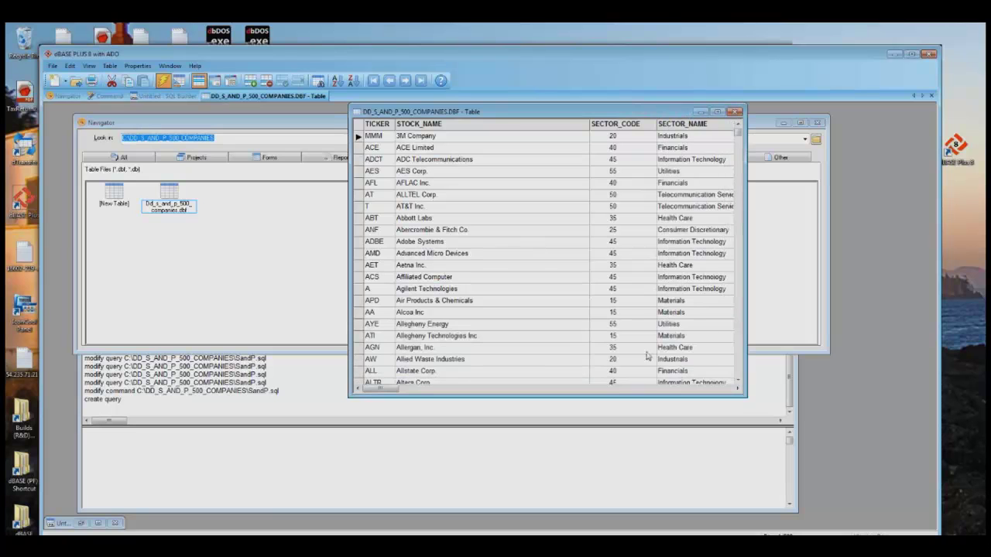
left_click_drag(350, 251, 157, 250)
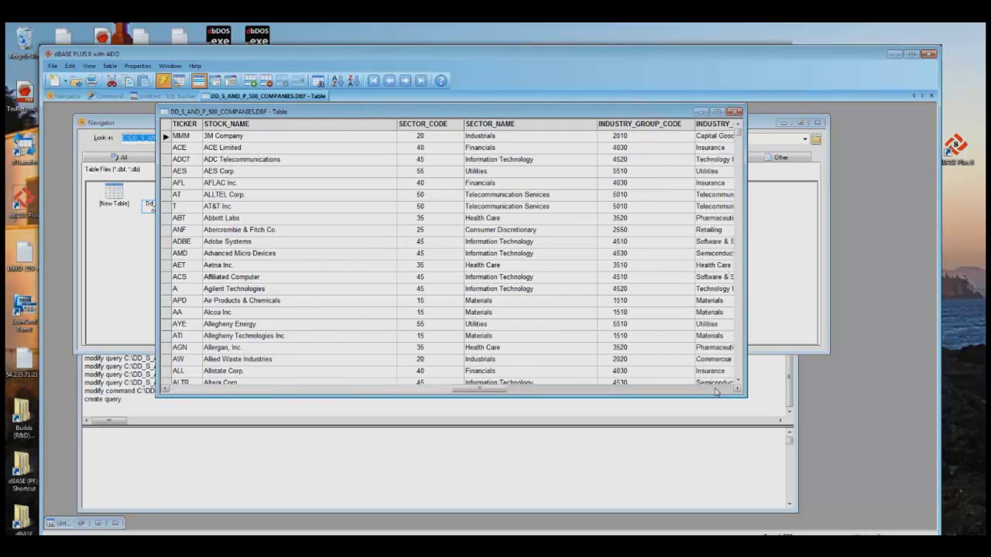
left_click(716, 393)
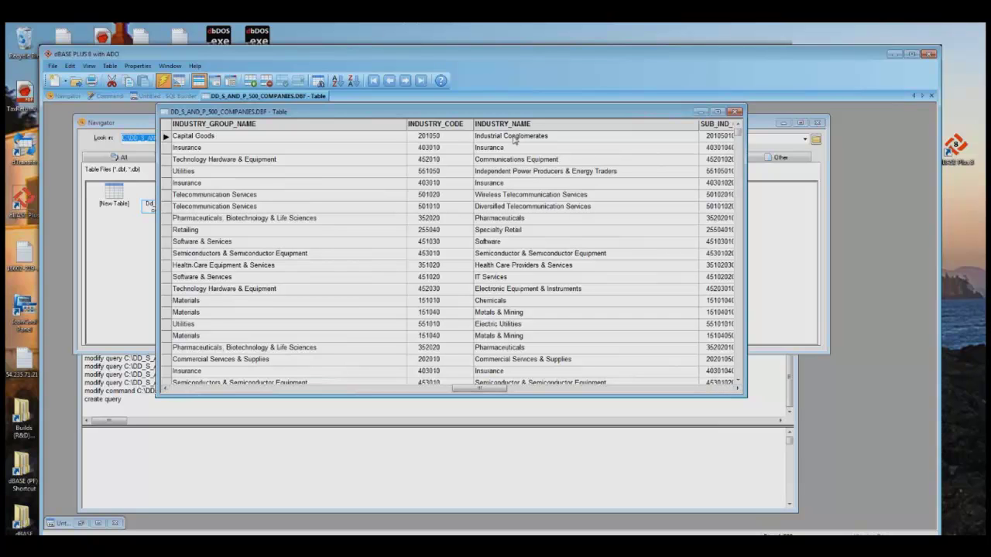
left_click(736, 114)
- Open Sandp_count.sql in the SQL Builder design view and widen the Expression column to show the full field names
left_click(560, 157)
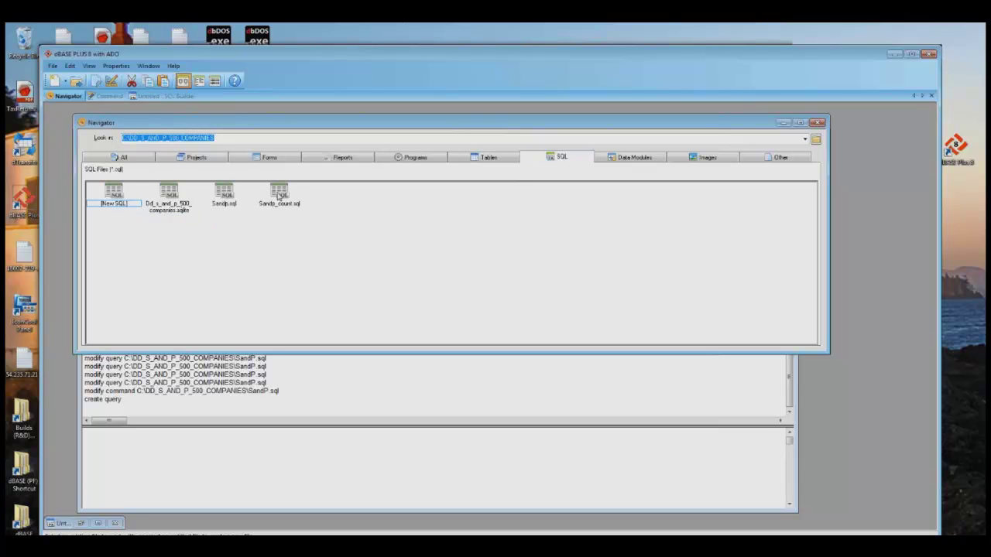
right_click(278, 196)
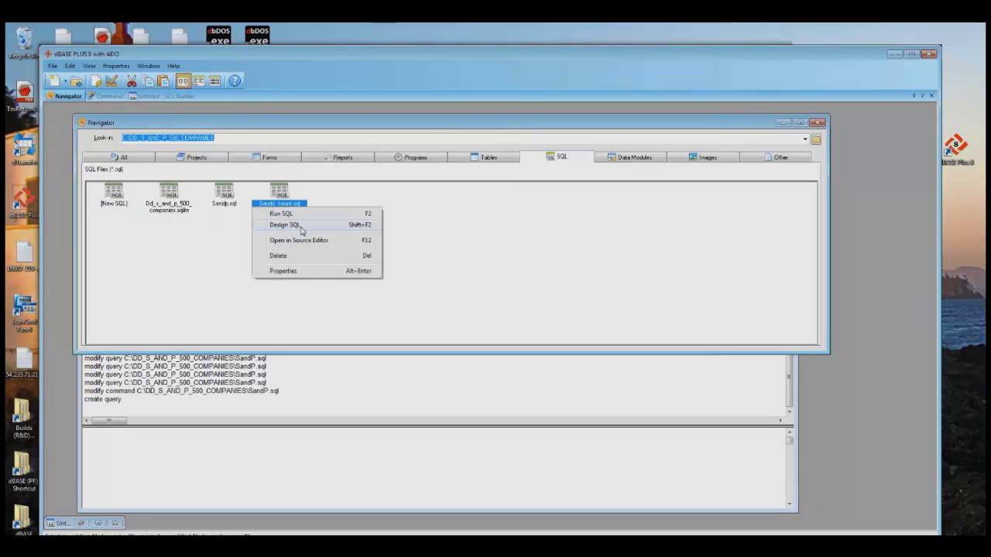
left_click(299, 224)
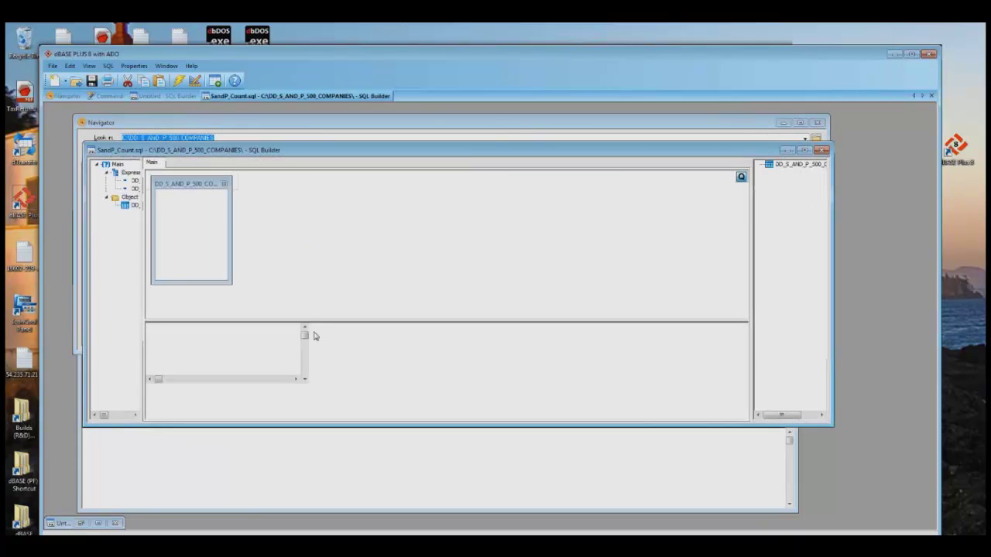
left_click_drag(224, 327, 295, 328)
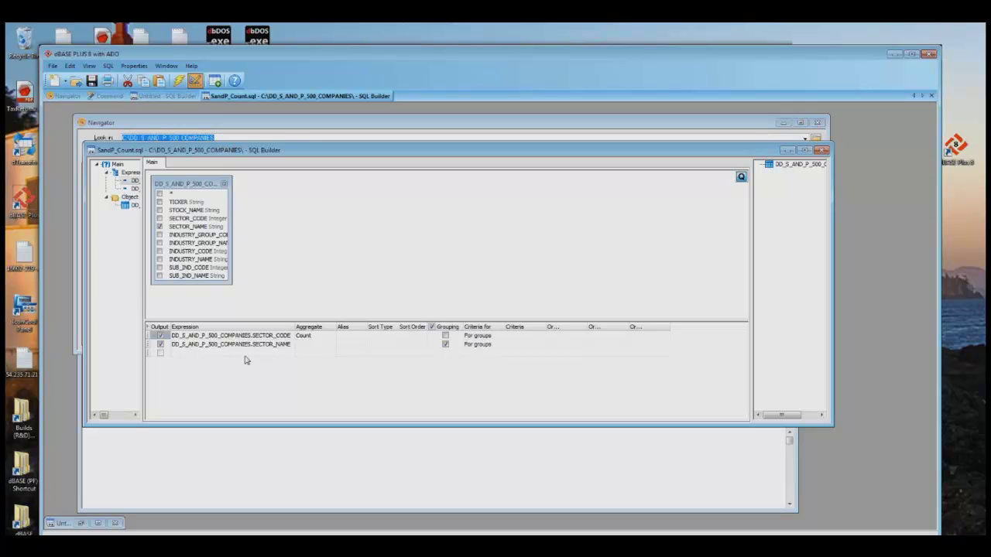
- Add DD_S_AND_P_500_COMPANIES.INDUSTRY_NAME as a third output expression and widen the Expression column to fit it
left_click(206, 353)
left_click(290, 353)
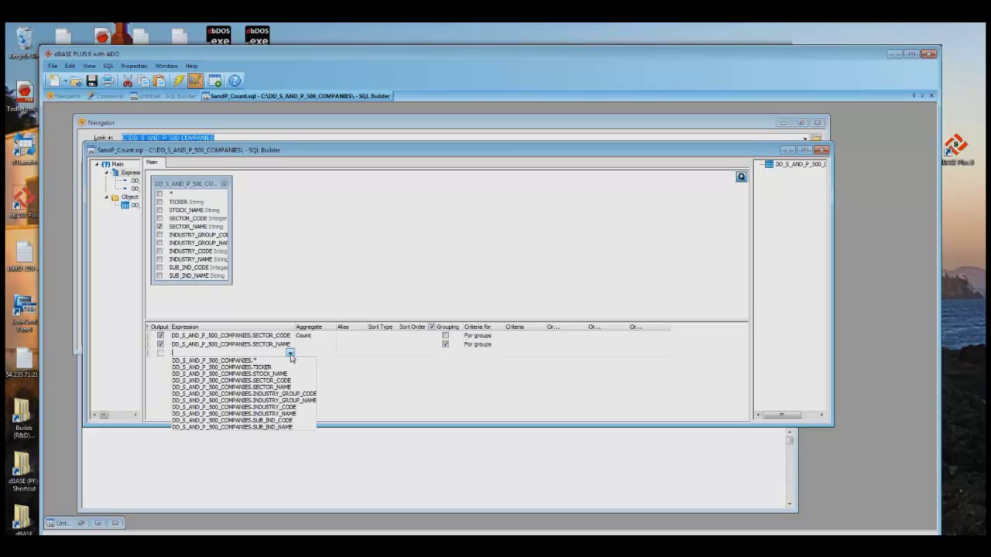
left_click(276, 414)
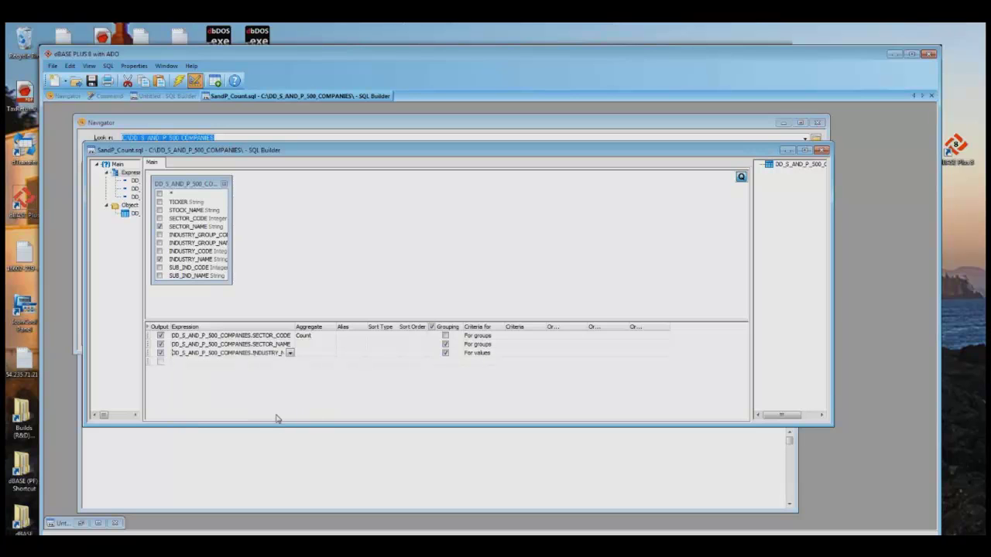
left_click_drag(295, 324, 327, 324)
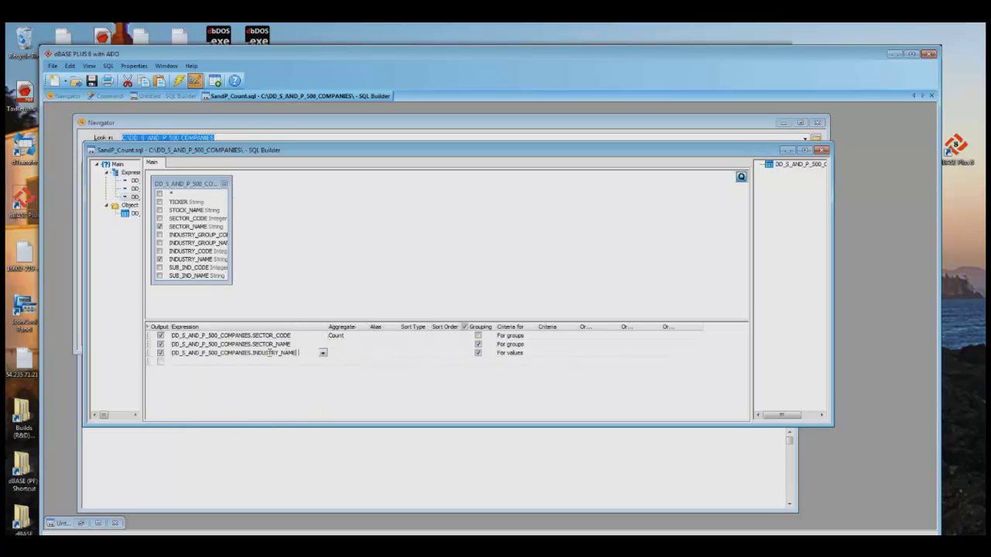
left_click(149, 357)
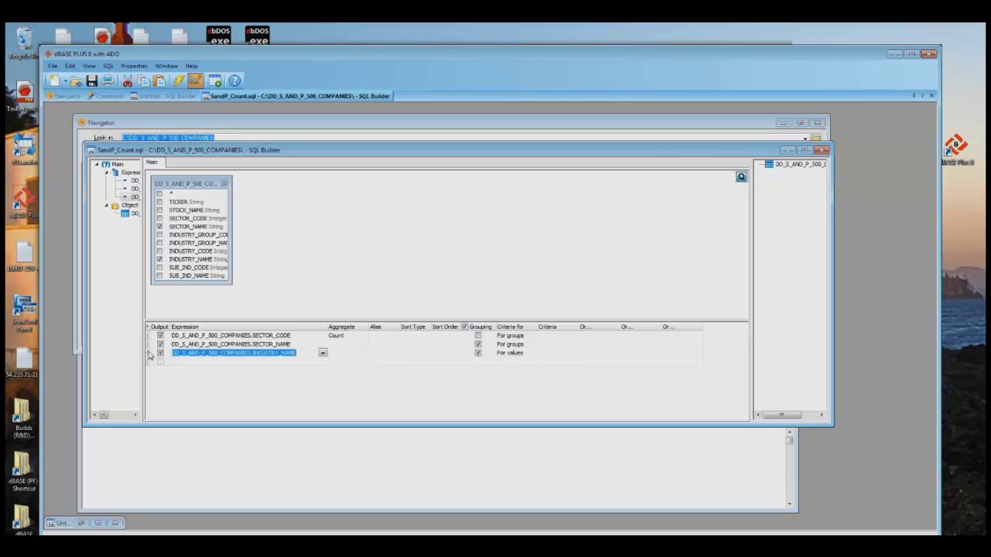
left_click(346, 354)
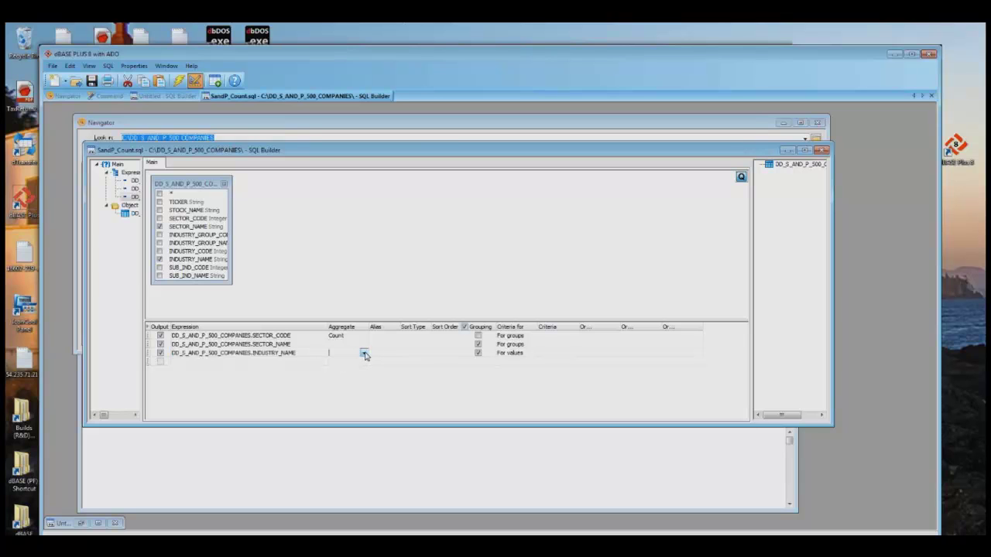
left_click(358, 334)
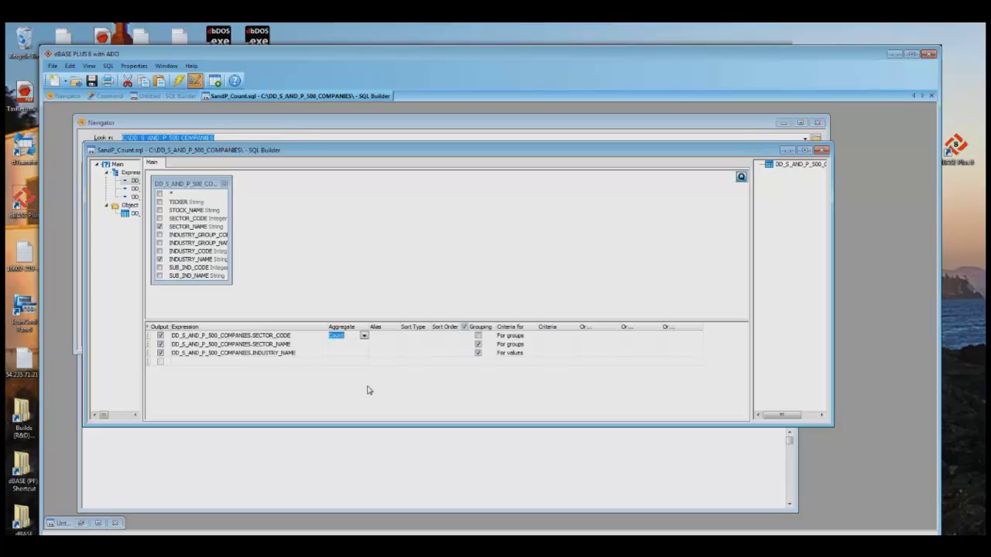
left_click(303, 353)
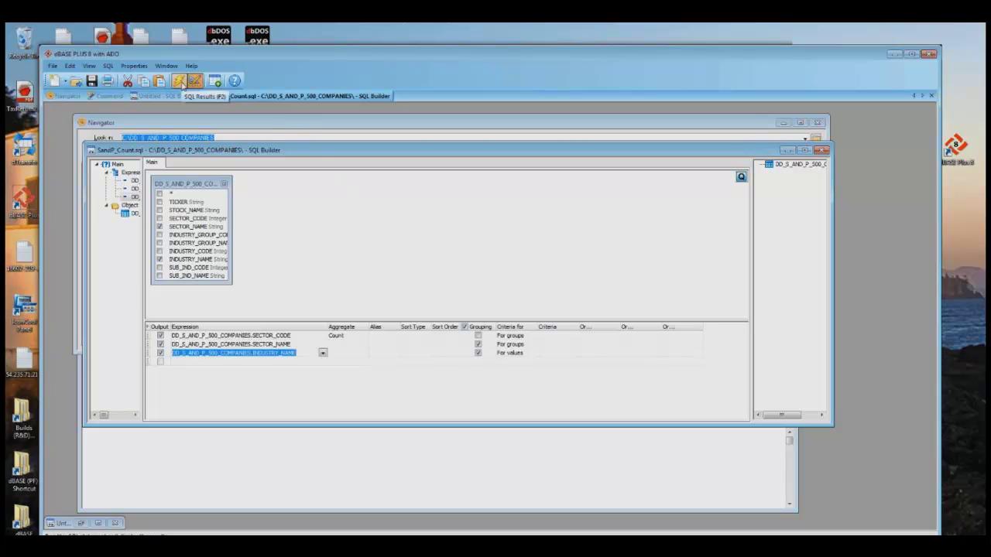
- Save and run the modified SandP_Count query, enlarge the results window to review the counts per industry, and close it
left_click(179, 83)
left_click(478, 324)
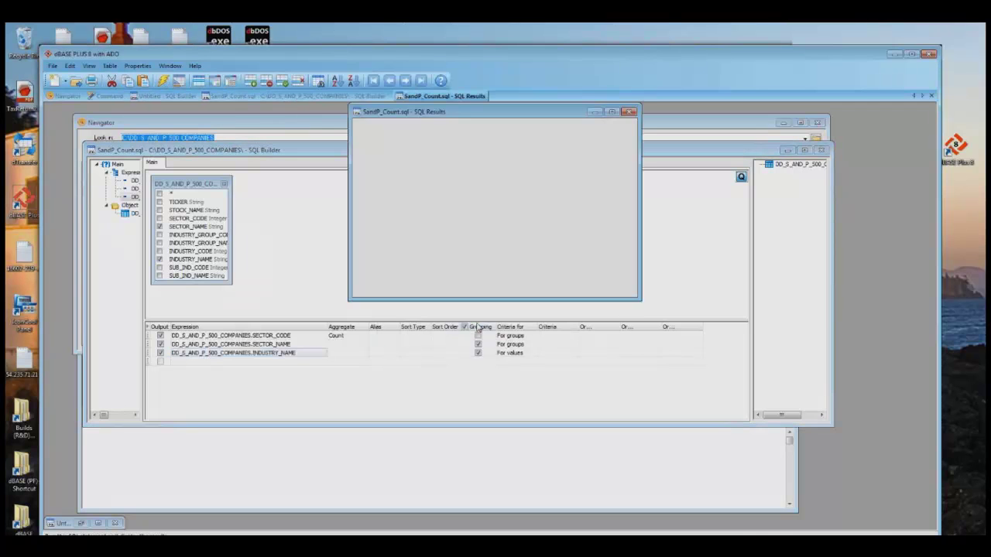
left_click_drag(350, 224, 179, 225)
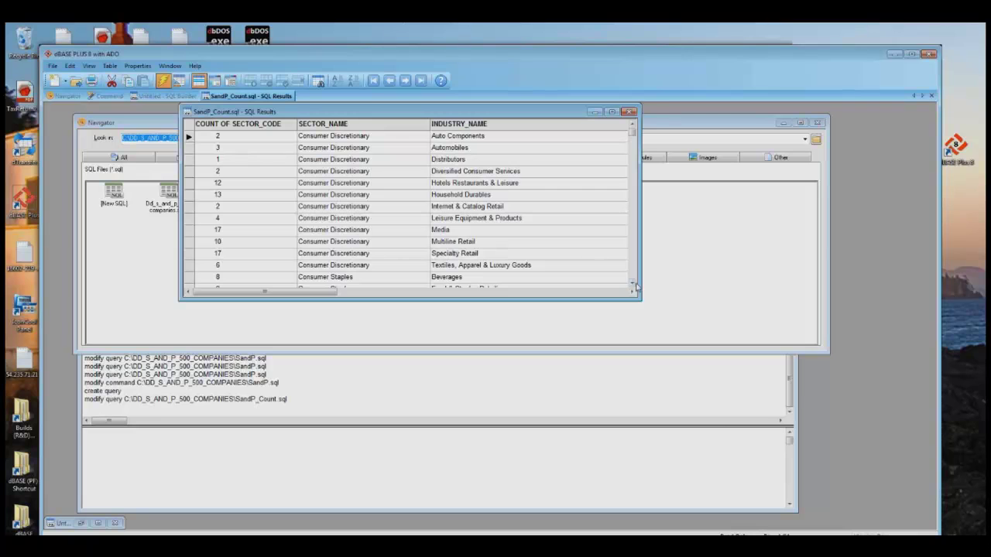
left_click_drag(636, 288, 716, 402)
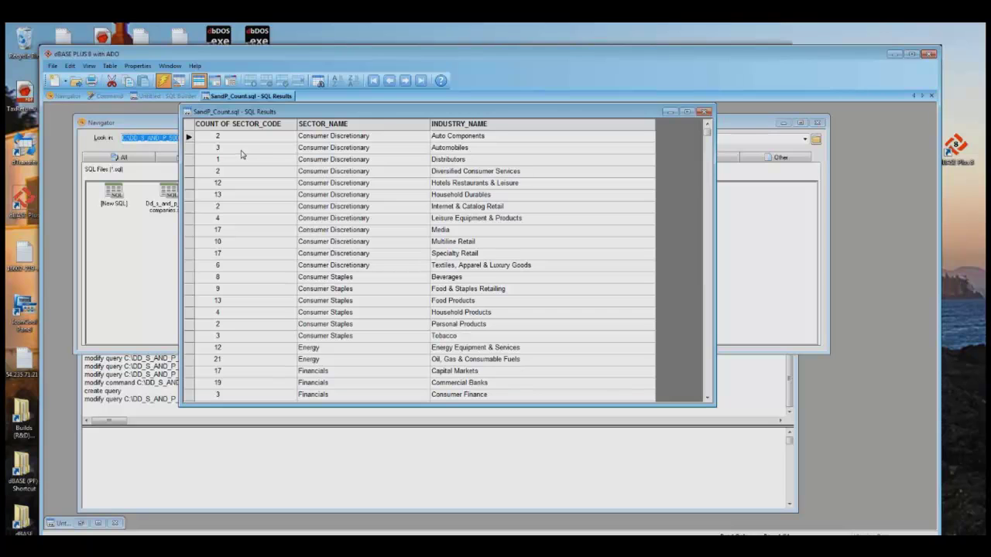
left_click(705, 111)
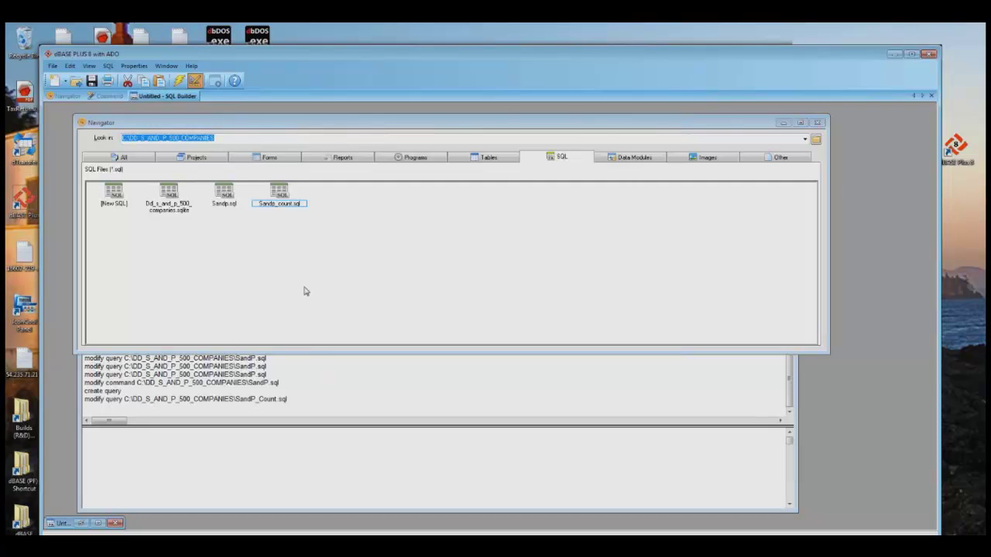
- Create a new SQL query on the DBASESAMPLES database
double_click(117, 195)
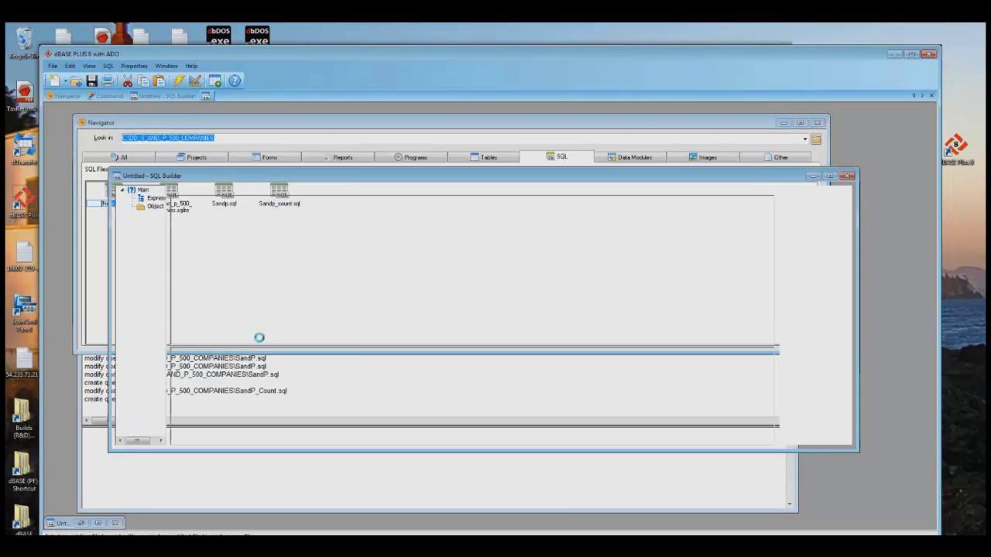
left_click(563, 298)
left_click_drag(562, 430, 562, 473)
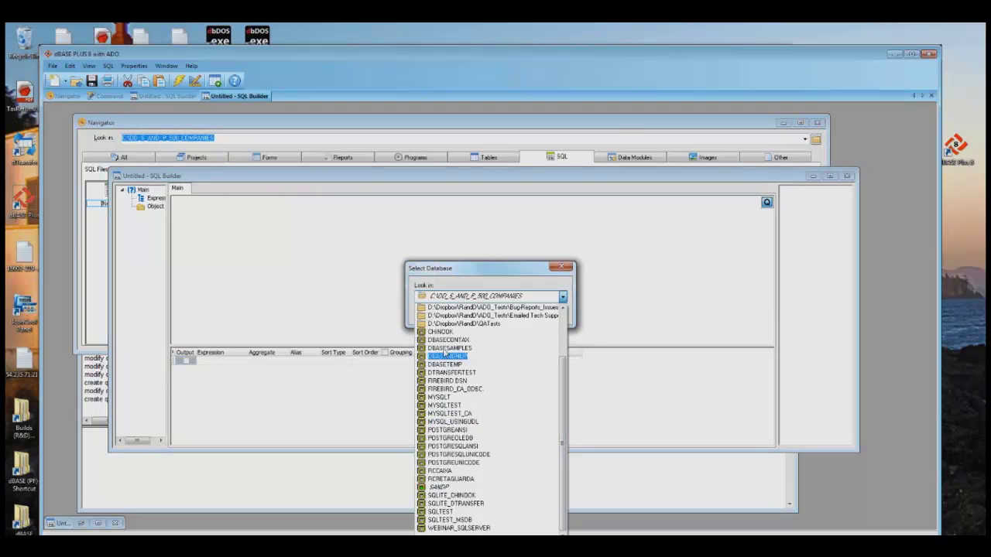
left_click(448, 348)
left_click(467, 315)
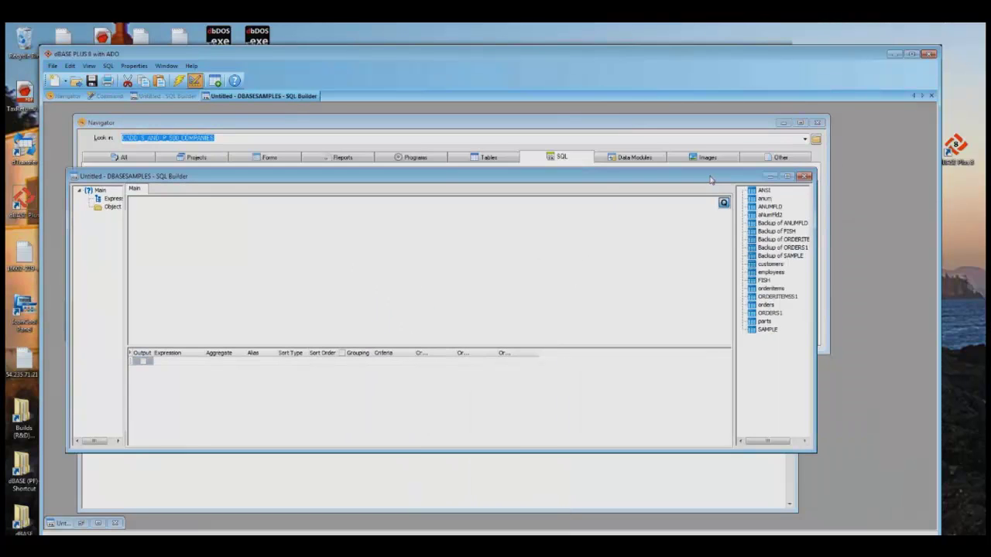
- Add the orders and orderitems tables to the query and enlarge both field boxes vertically
double_click(767, 305)
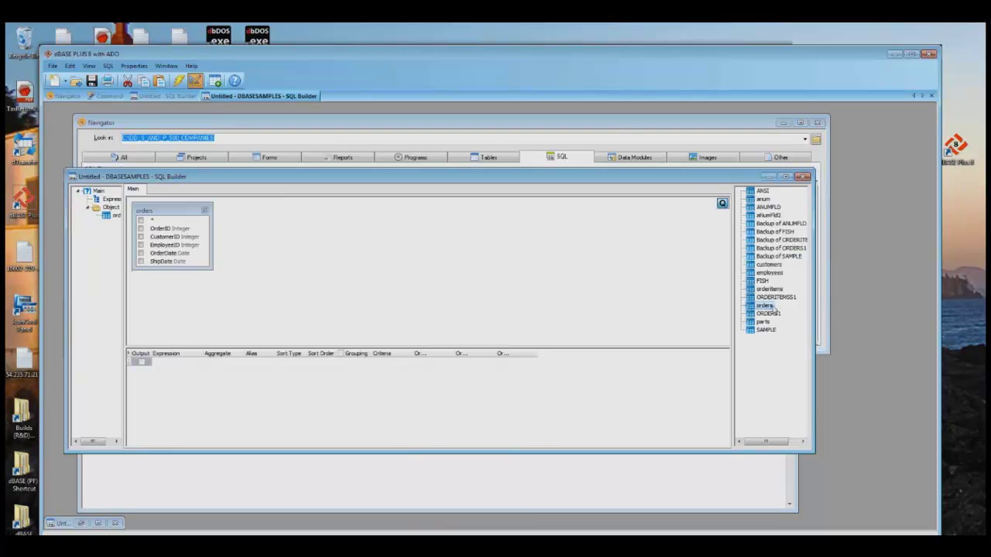
double_click(770, 288)
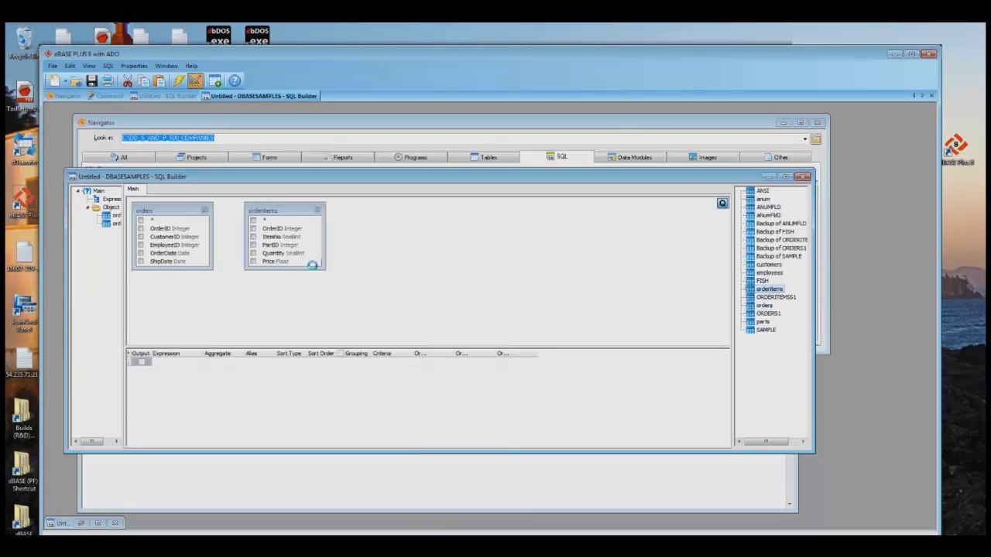
left_click_drag(314, 269, 313, 324)
left_click_drag(182, 267, 190, 312)
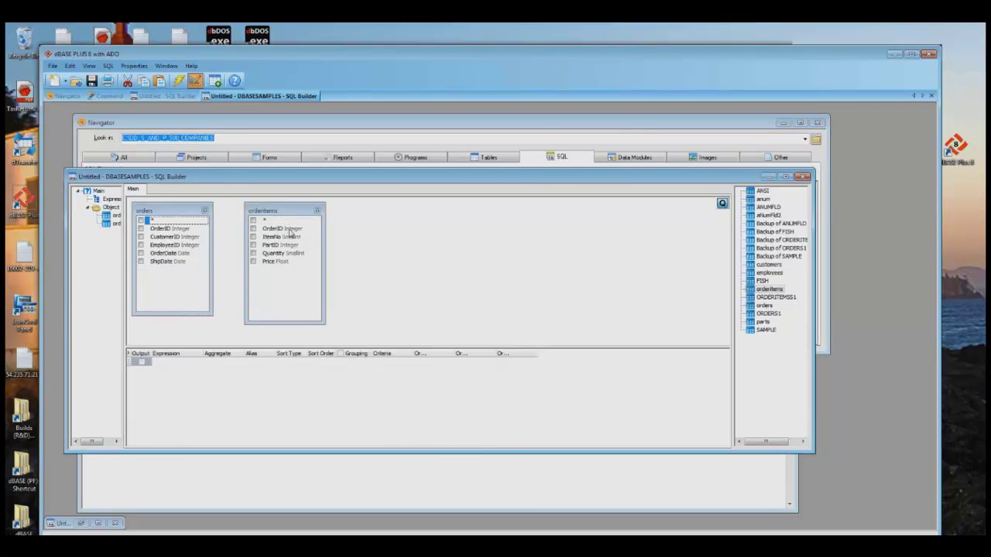
- Join orders to orderitems on OrderID and output orders' OrderID and CustomerID plus orderitems' OrderID, ItemNo and Price
left_click(165, 230)
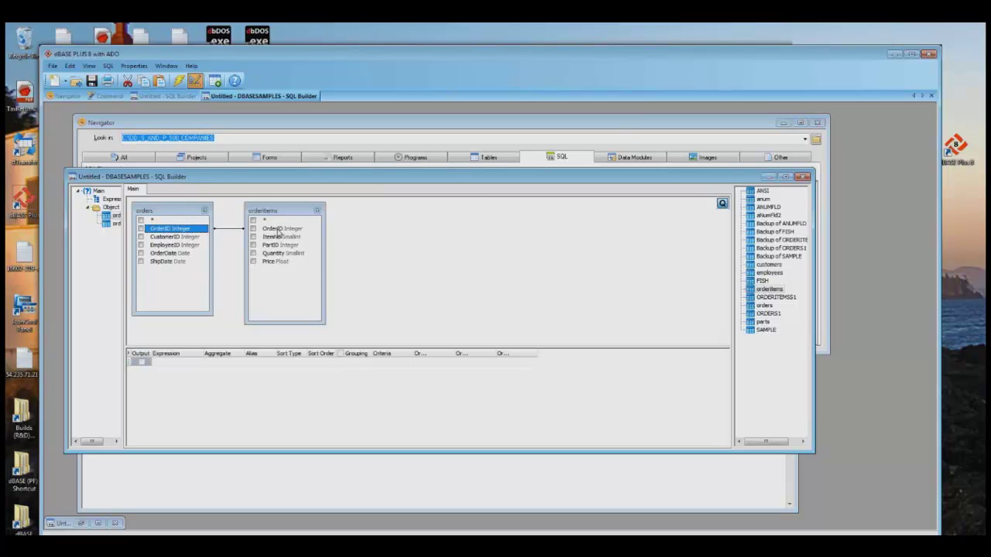
left_click(141, 229)
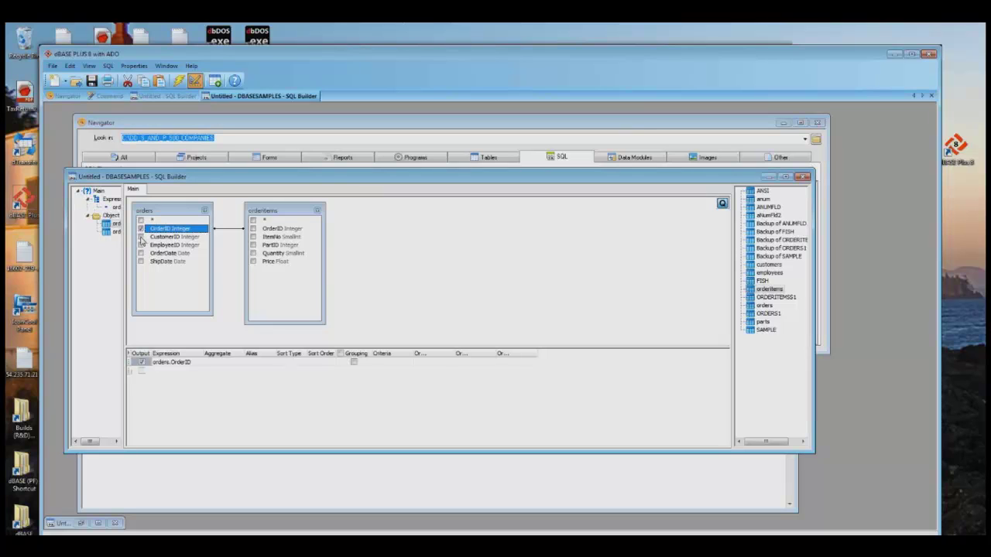
left_click(141, 237)
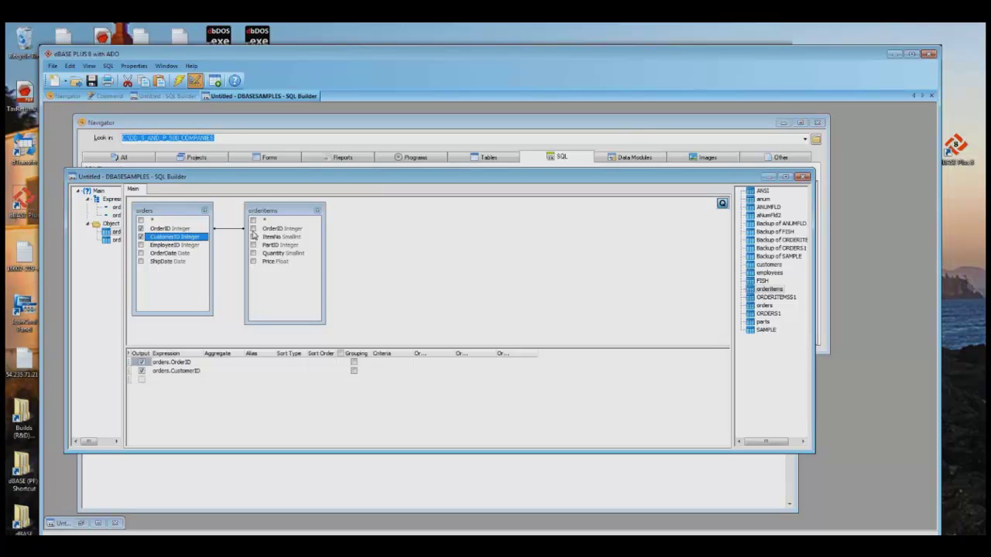
left_click(253, 230)
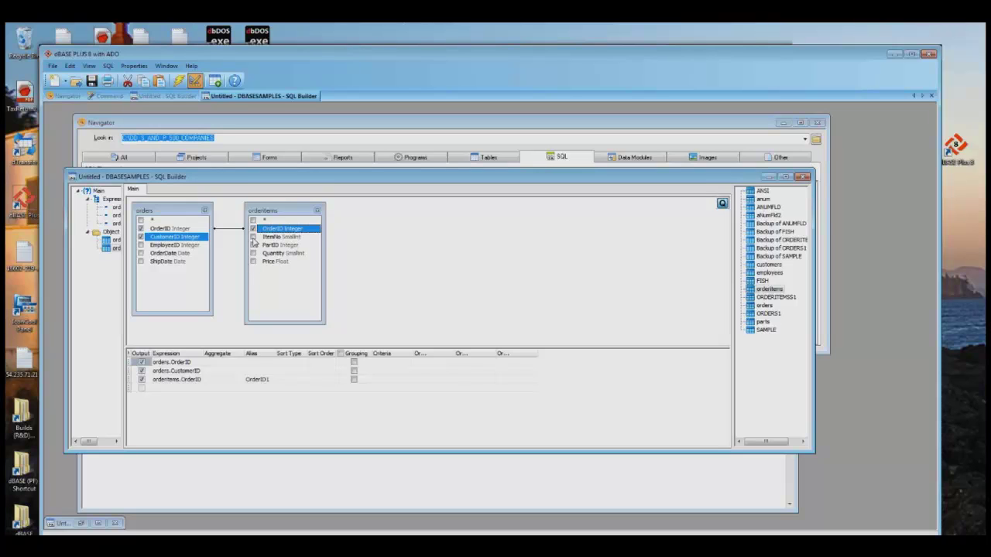
left_click(253, 237)
left_click(254, 261)
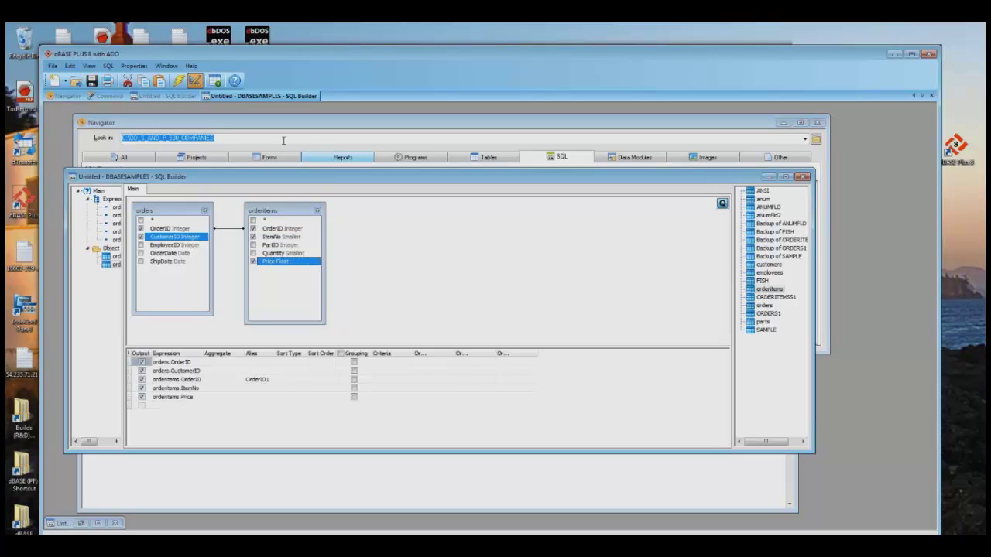
- Run the two-table query, saving it as OrdersAndItems in the DD_S_AND_P_500_COMPANIES folder
left_click(178, 81)
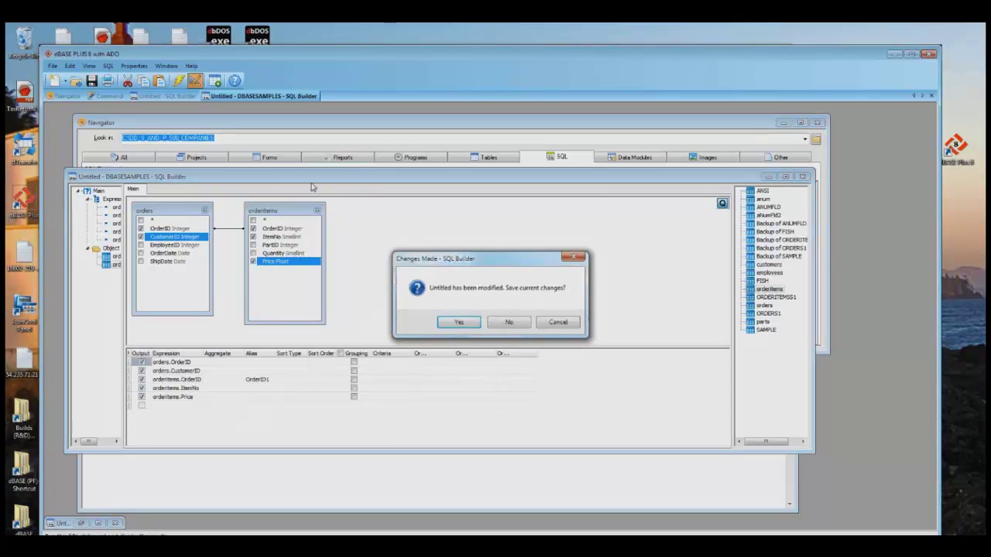
left_click(453, 324)
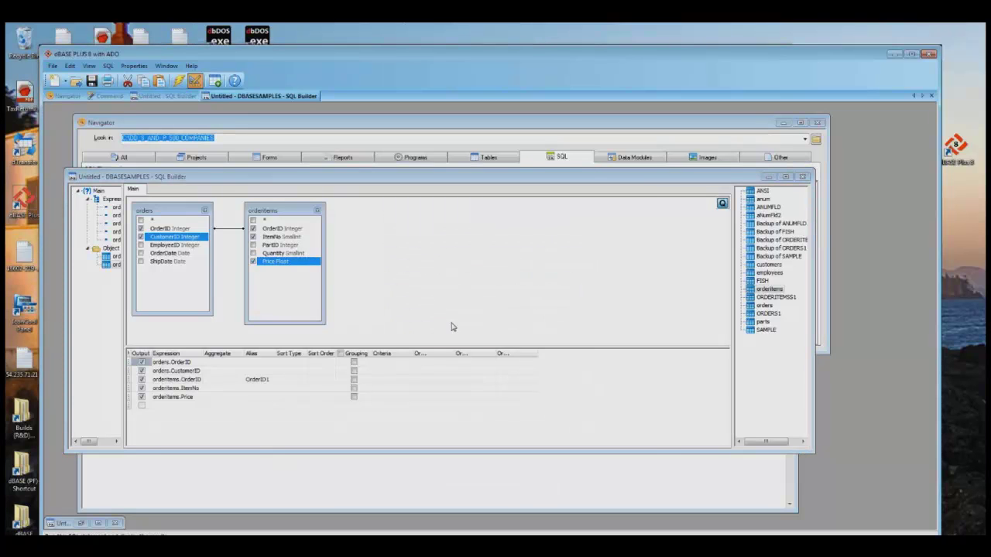
type("Orders")
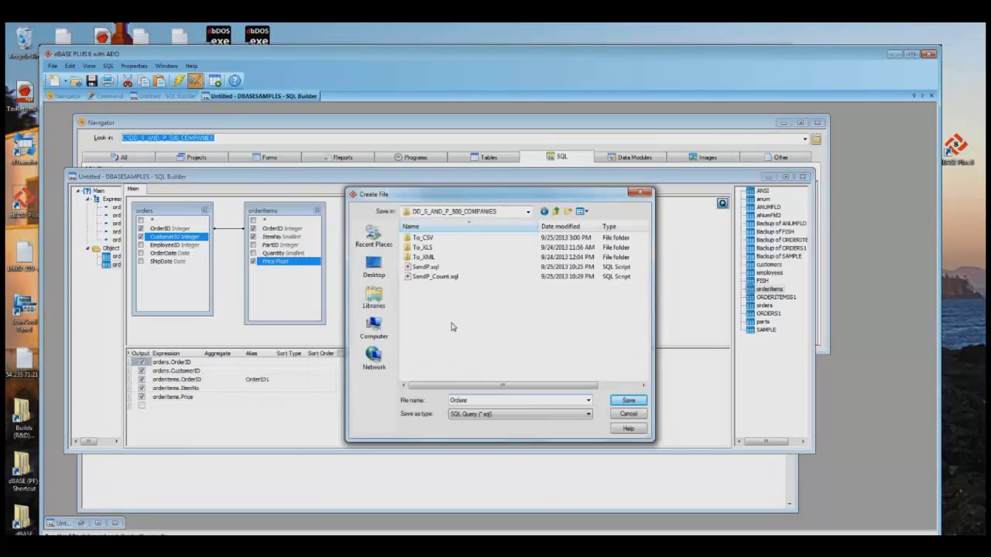
type("AndItems")
key("Return")
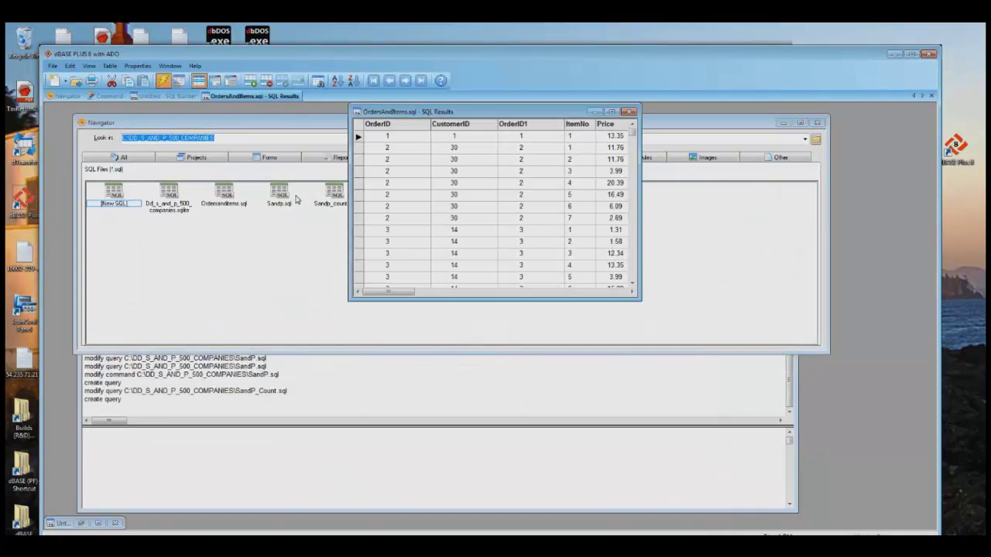
- Widen the OrdersAndItems.sql results window to show all its columns, then close it and the untitled SQL Builder
left_click_drag(350, 220, 202, 220)
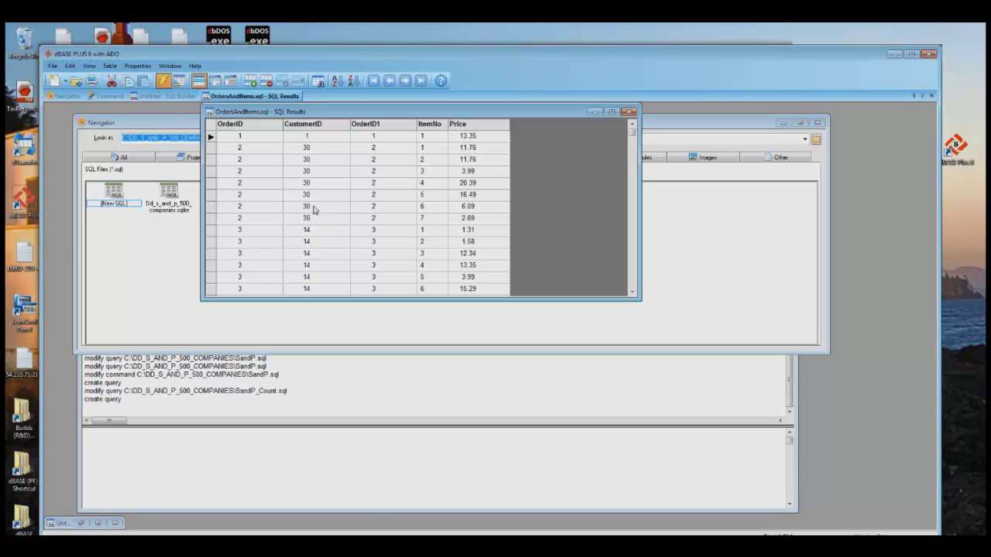
left_click(629, 111)
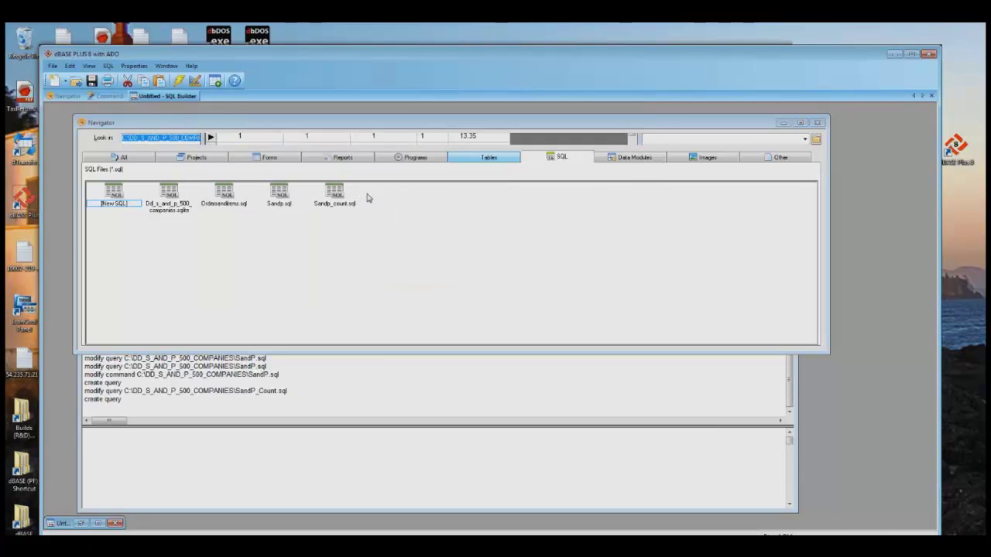
left_click(280, 258)
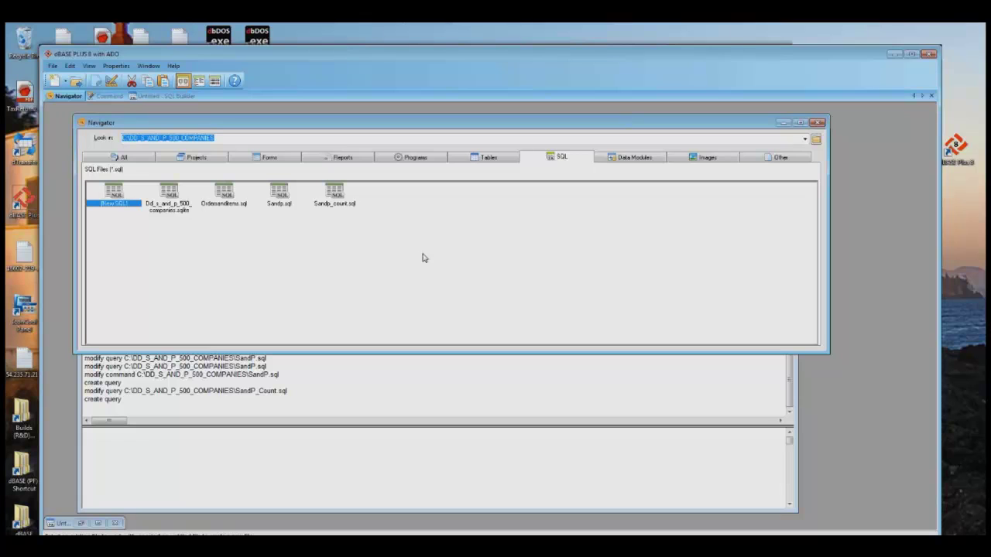
left_click(82, 524)
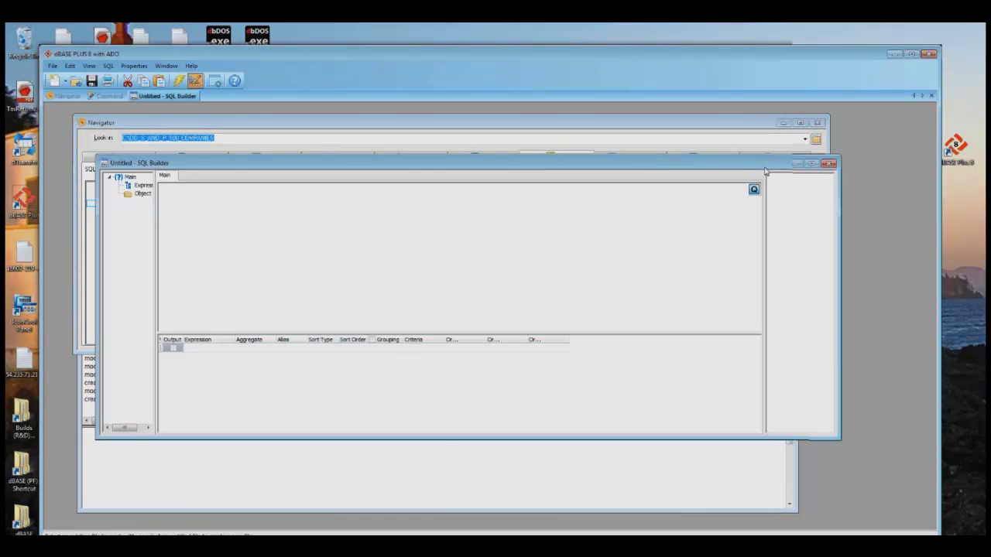
left_click(769, 171)
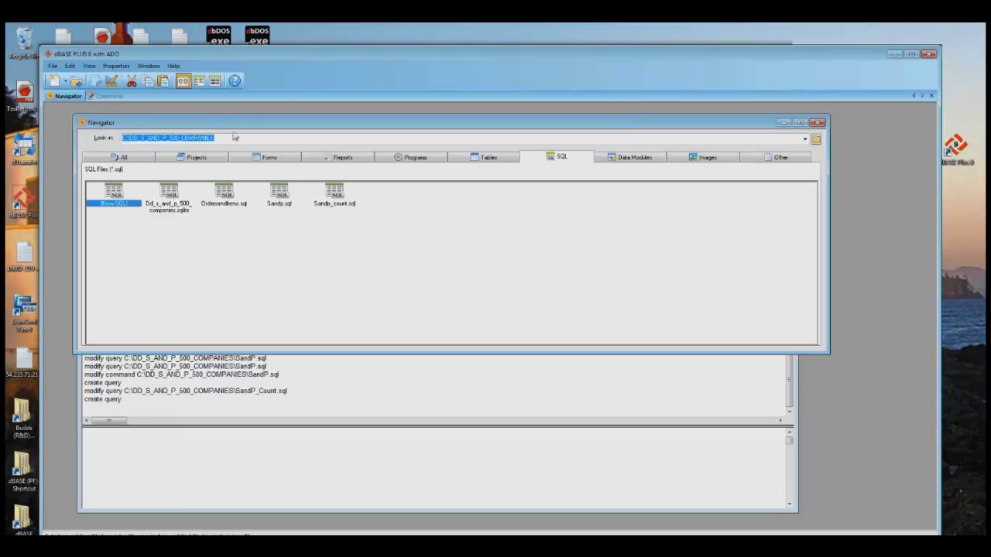
- Open the Desktop Properties and show the defined connection aliases
left_click(125, 68)
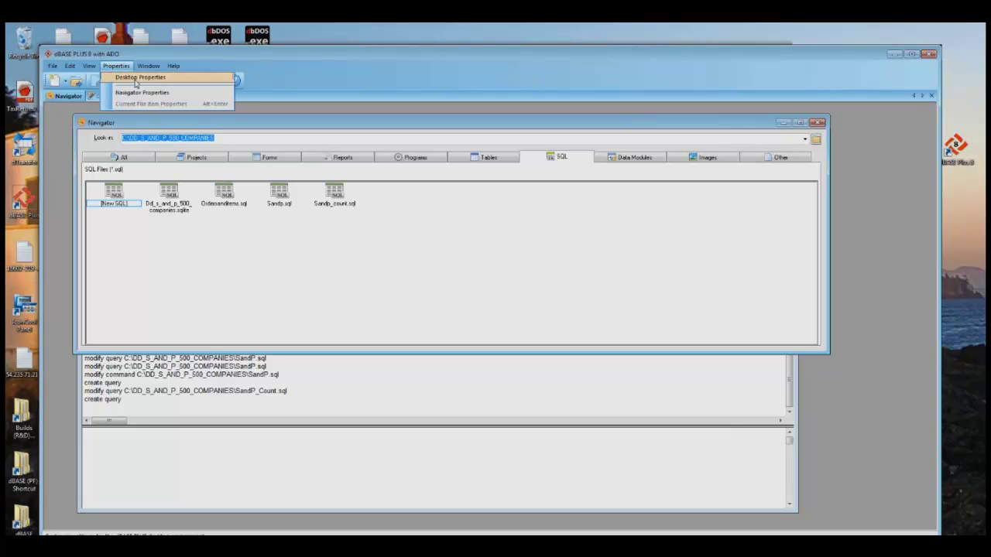
left_click(136, 77)
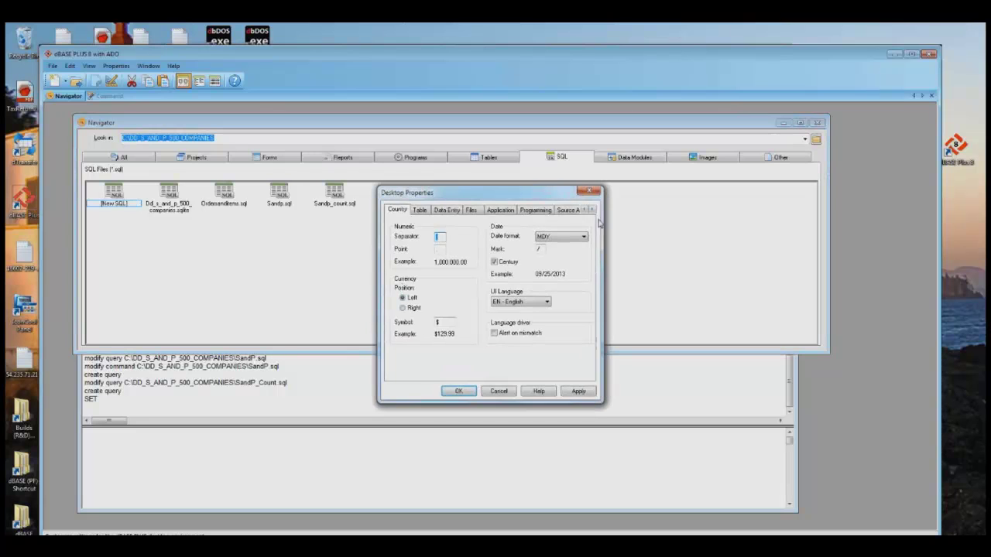
left_click(593, 209)
left_click(593, 210)
left_click(593, 210)
left_click(593, 210)
left_click(593, 210)
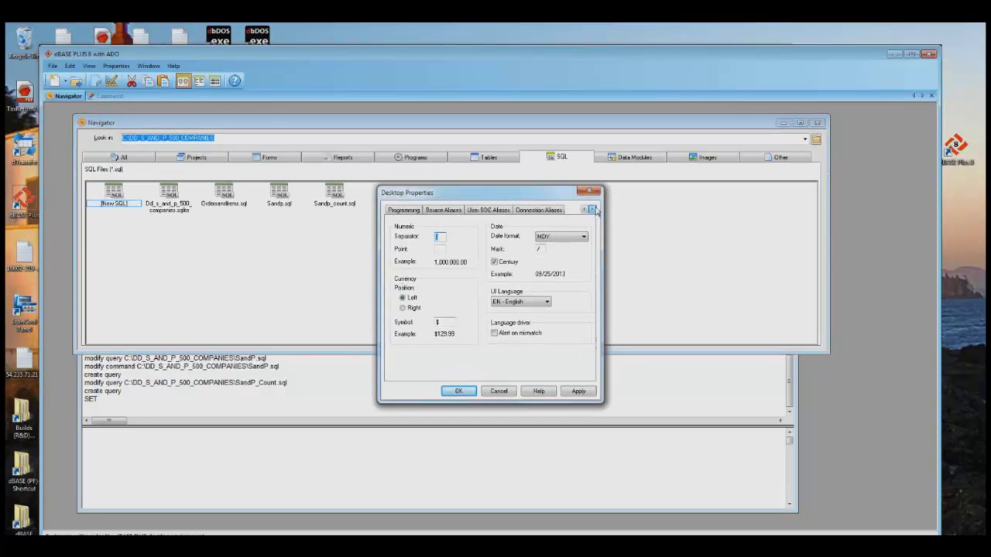
left_click(533, 212)
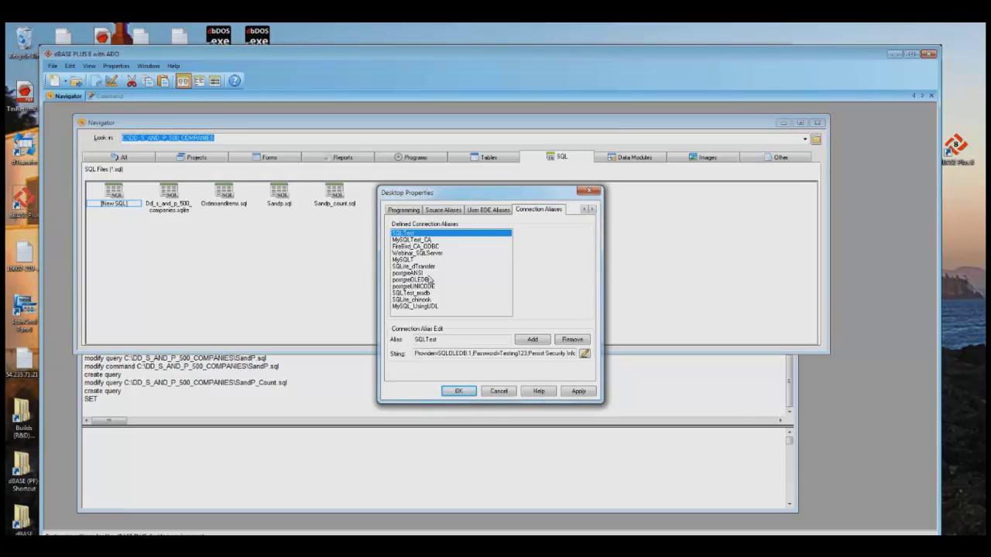
- Enter FirbirdData as the connection alias name and clear the connection string
left_click_drag(475, 339, 379, 338)
type("Firebird")
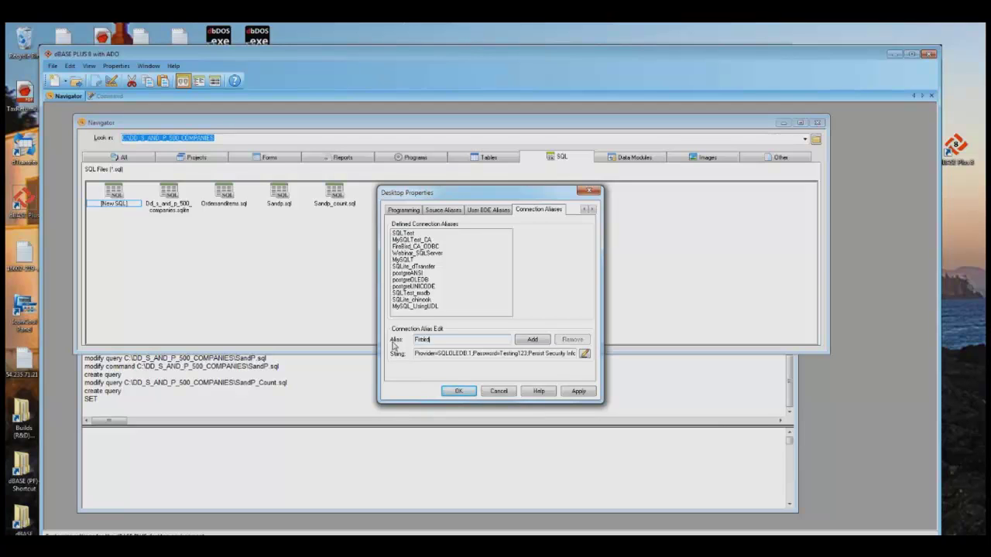
type("Data")
left_click_drag(425, 355, 656, 366)
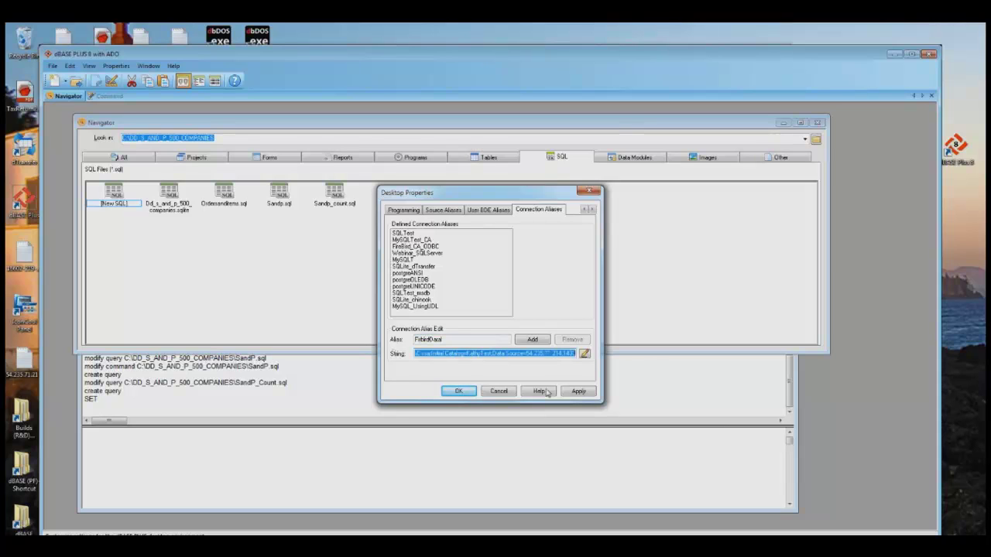
left_click(488, 353)
key("Home")
key("shift+End")
key("Delete")
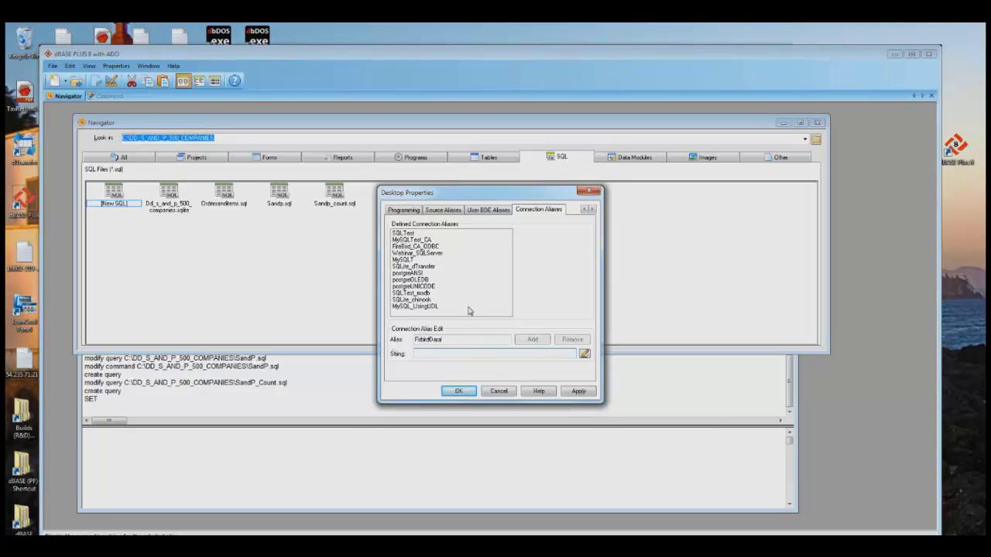
- Open the connection string of the FireBird_CA_ODBC alias in the string builder and move that dialog clear of the alias settings
left_click(417, 253)
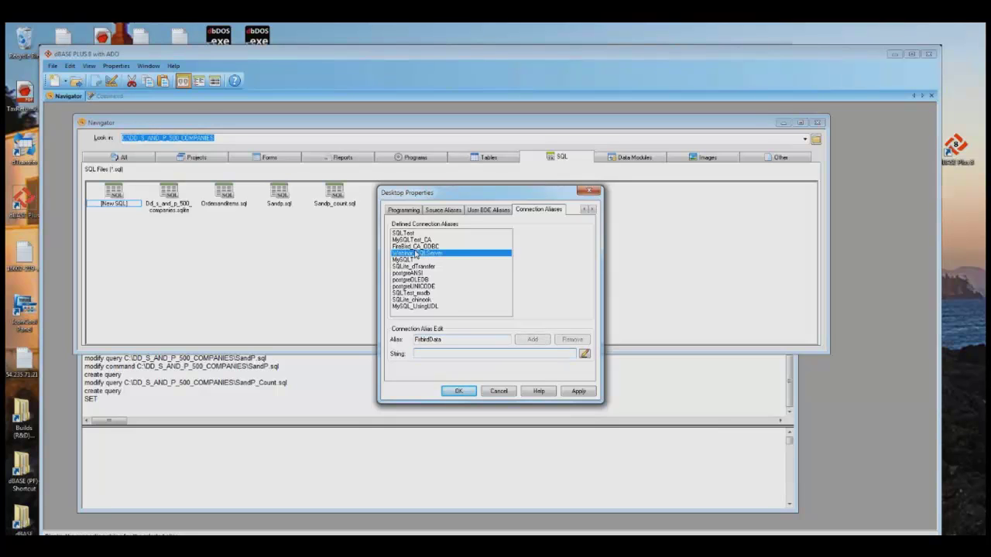
left_click(427, 246)
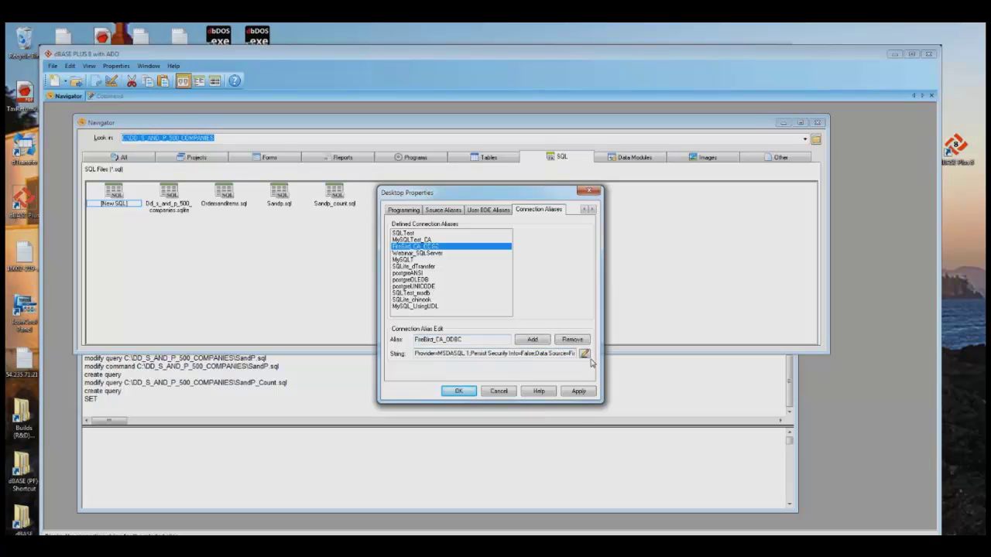
left_click(490, 337)
left_click(585, 356)
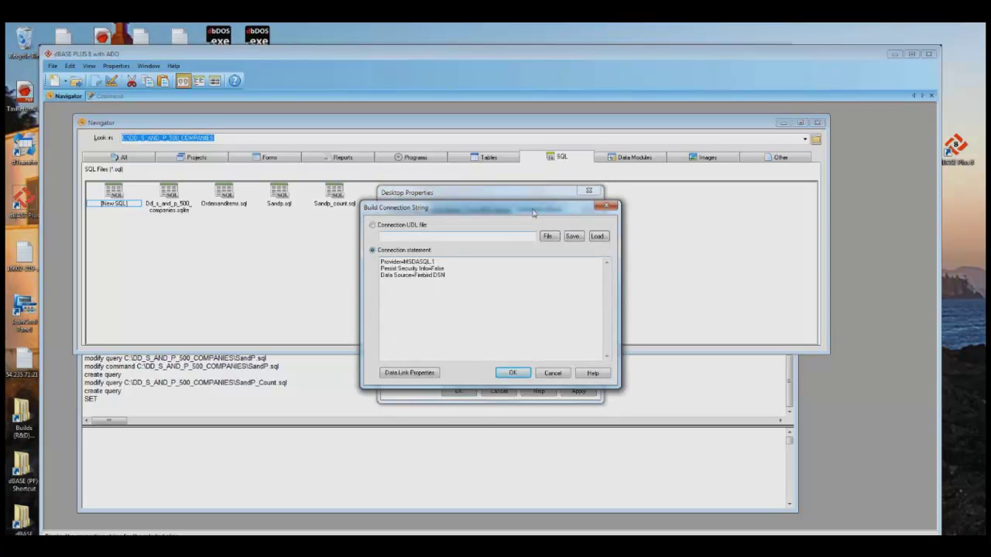
left_click_drag(539, 210, 525, 216)
left_click_drag(429, 214, 300, 246)
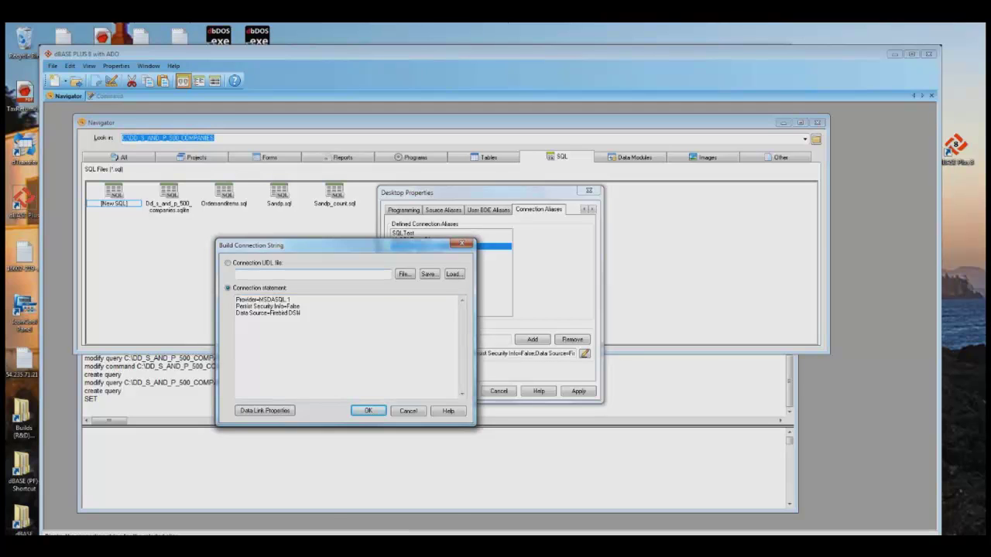
- Switch to Windows Explorer and open the WorkingWithdBASEPlus8 folder on the C: drive
mouse_move(398, 542)
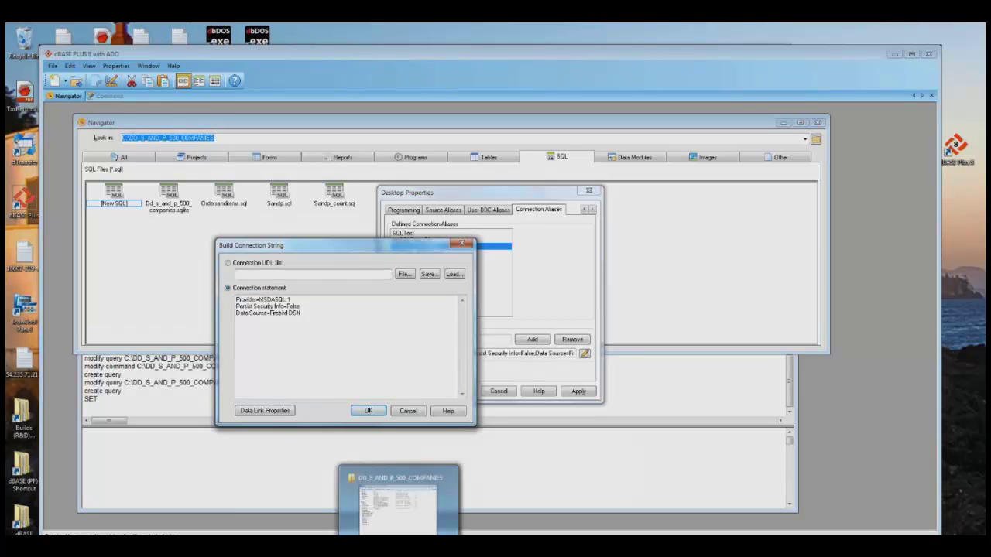
left_click(434, 499)
left_click(251, 275)
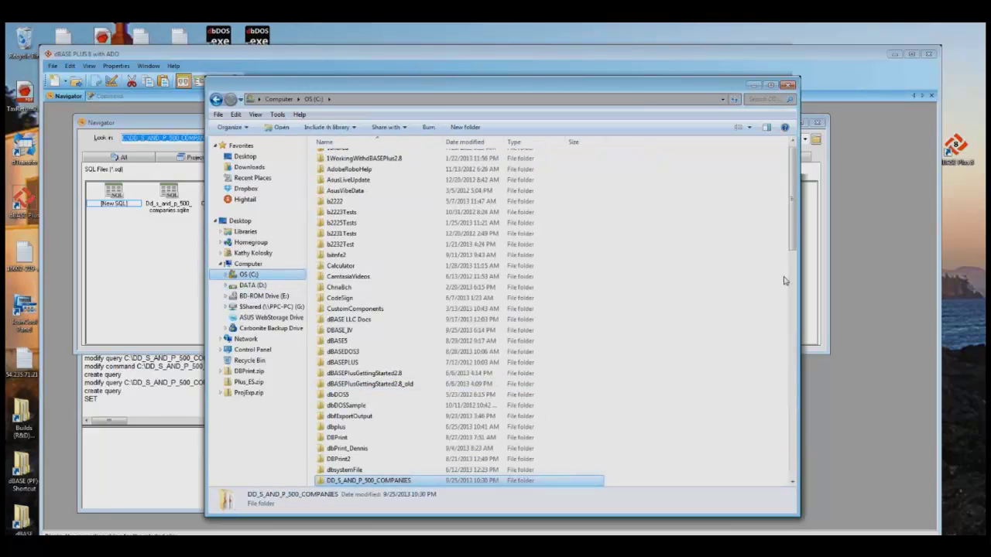
scroll(793, 287, "down", 15)
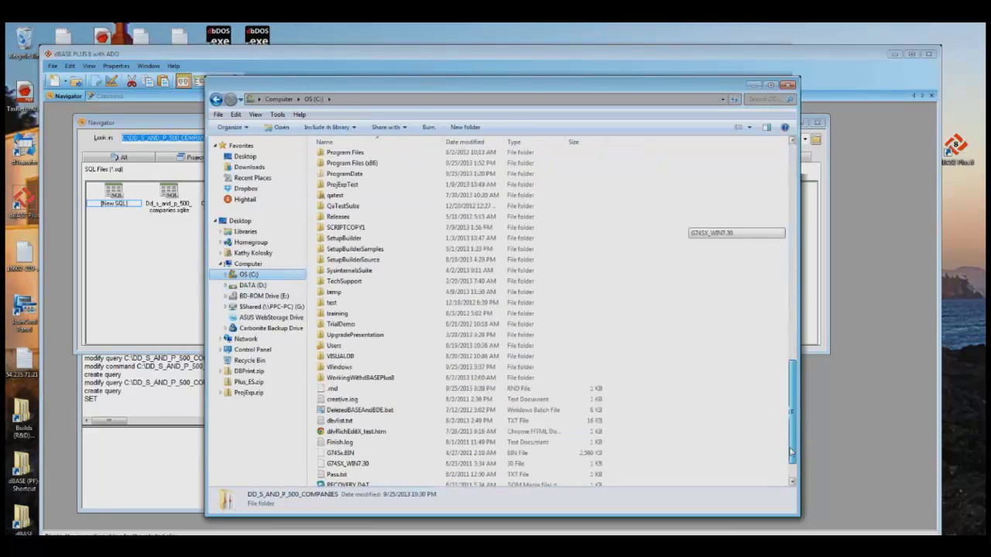
left_click(384, 350)
double_click(383, 350)
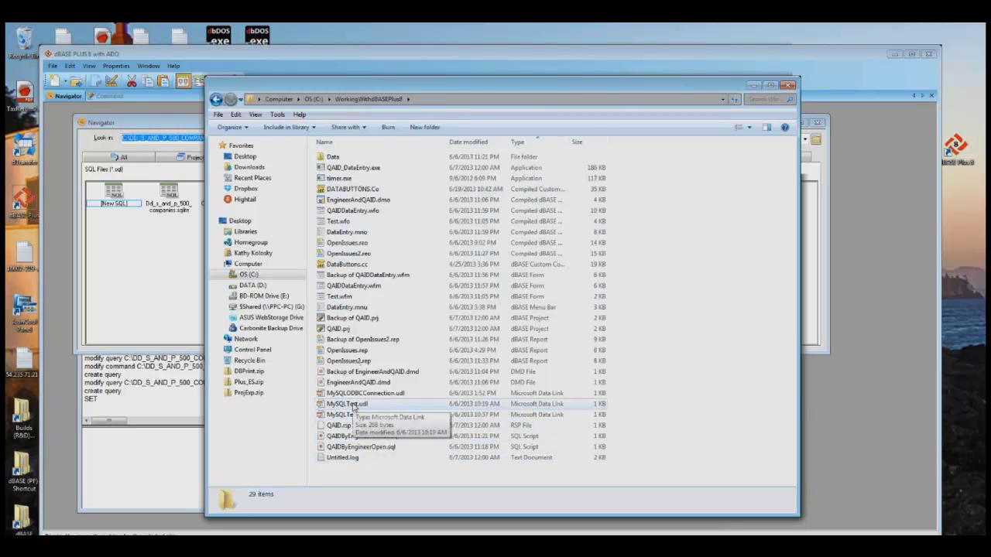
- Create a new text document in the folder and name it Test1.udl, accepting the extension change
right_click(369, 482)
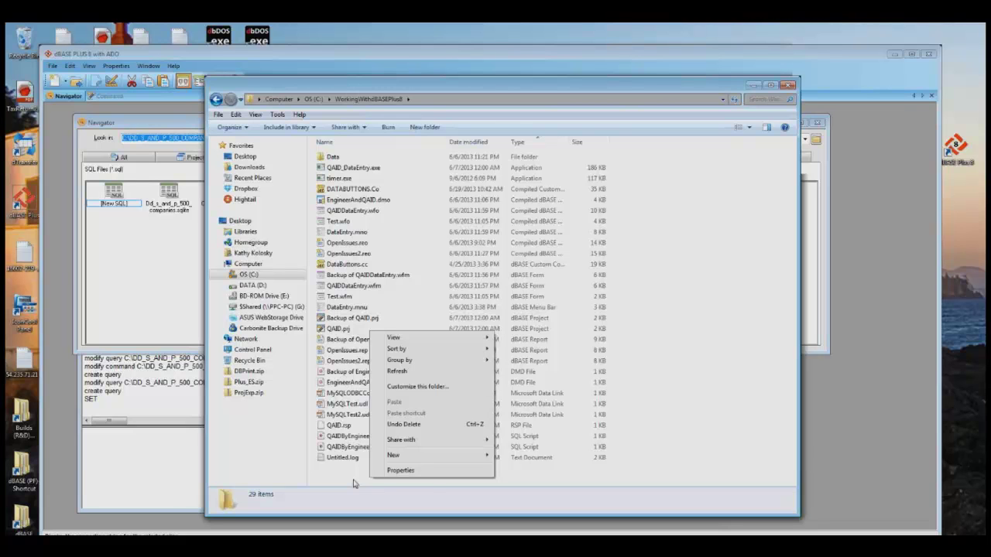
mouse_move(449, 459)
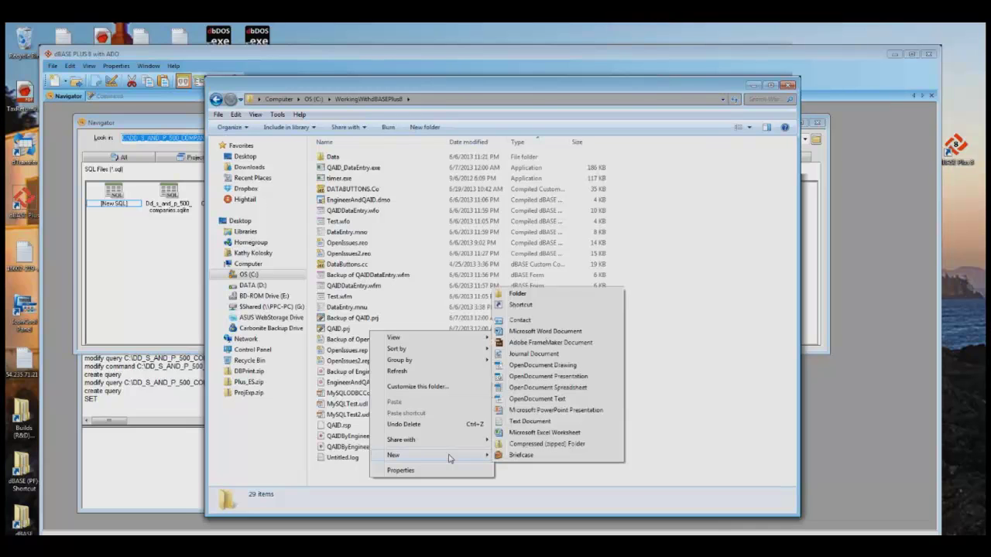
left_click(530, 421)
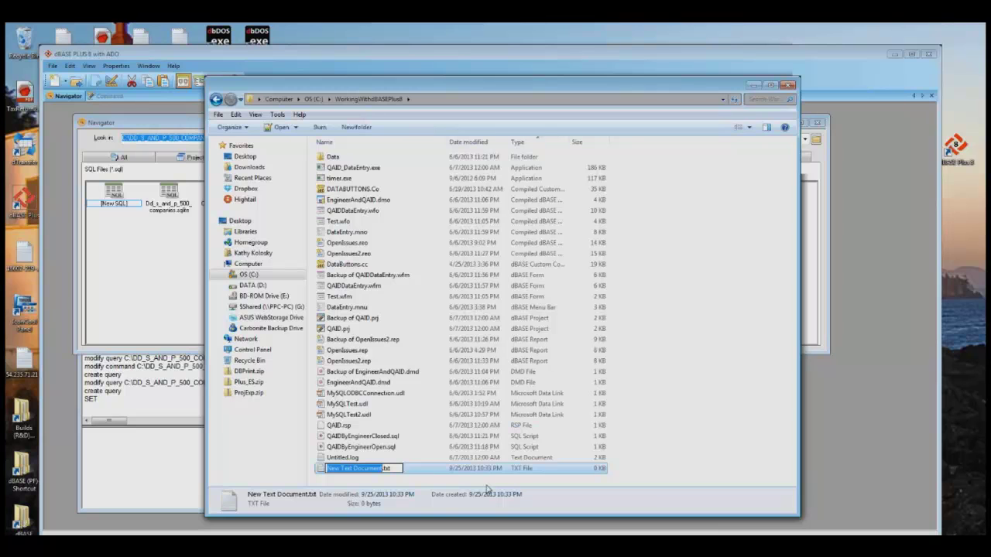
type("Test1")
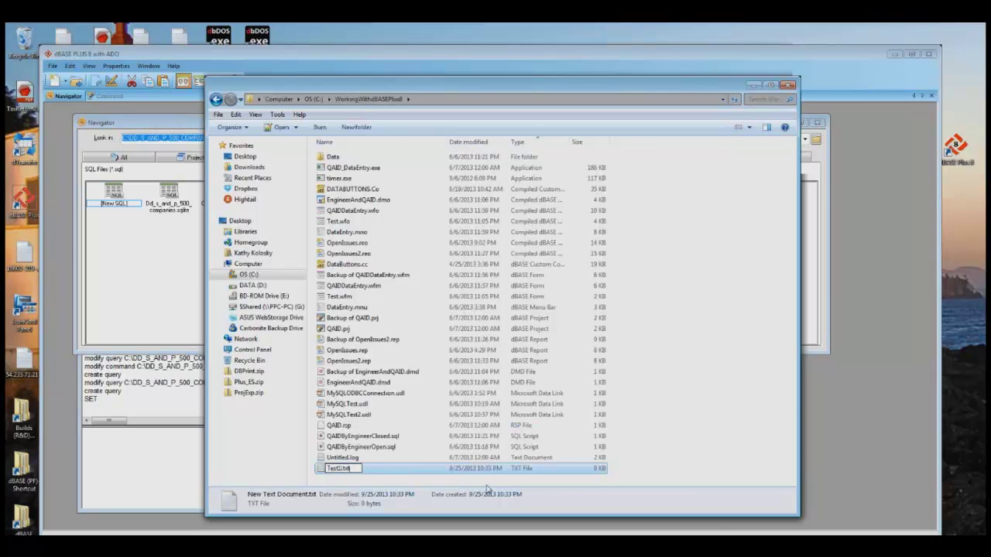
key("Delete")
key("Delete")
key("Delete")
key("Delete")
type(".udl")
key("Return")
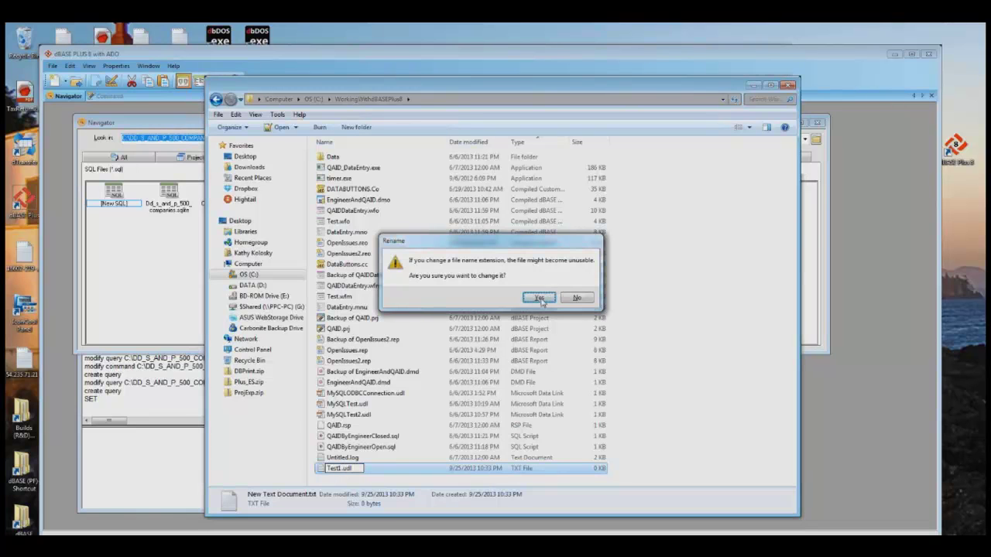
left_click(542, 297)
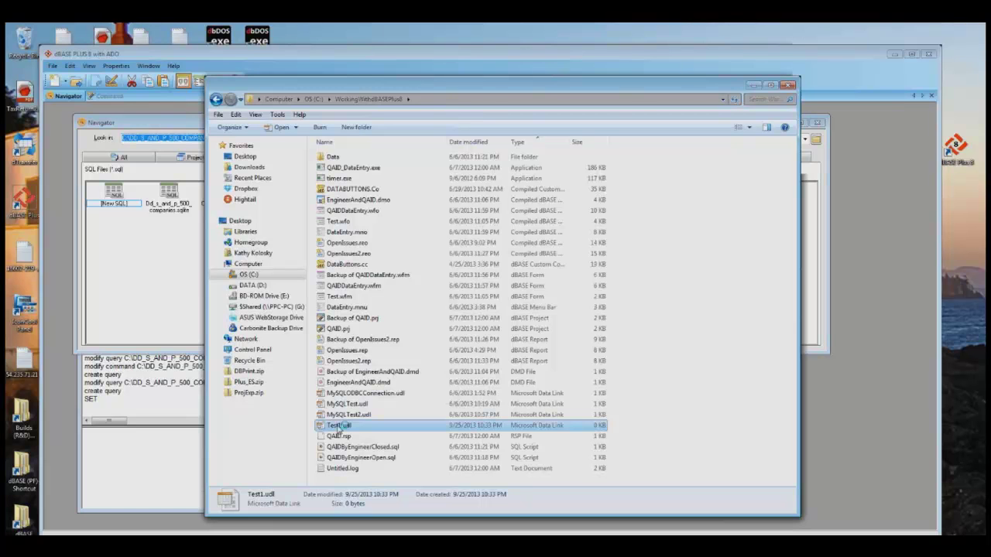
- Open the data link properties of Test1.udl and choose Microsoft OLE DB Provider for ODBC Drivers as the provider
double_click(338, 427)
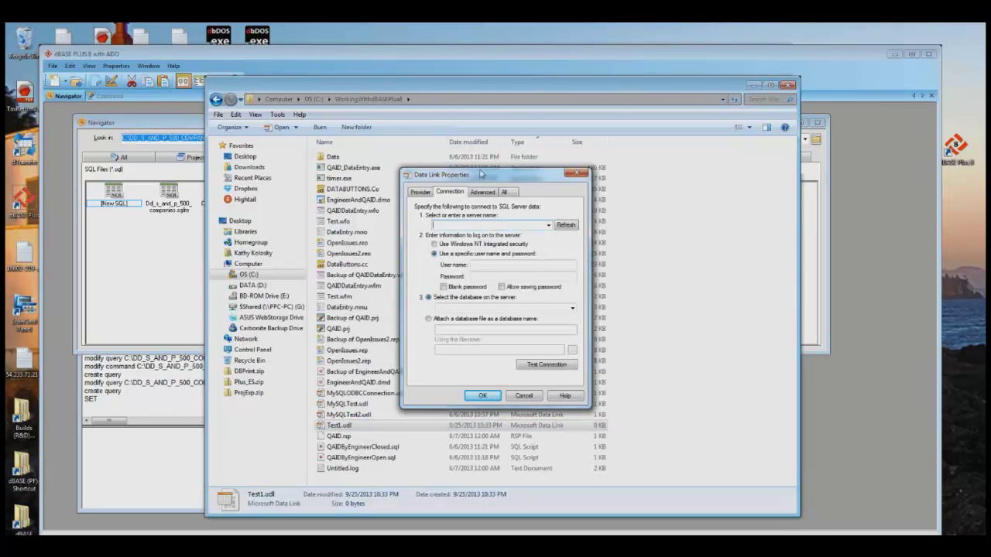
left_click_drag(478, 180, 258, 250)
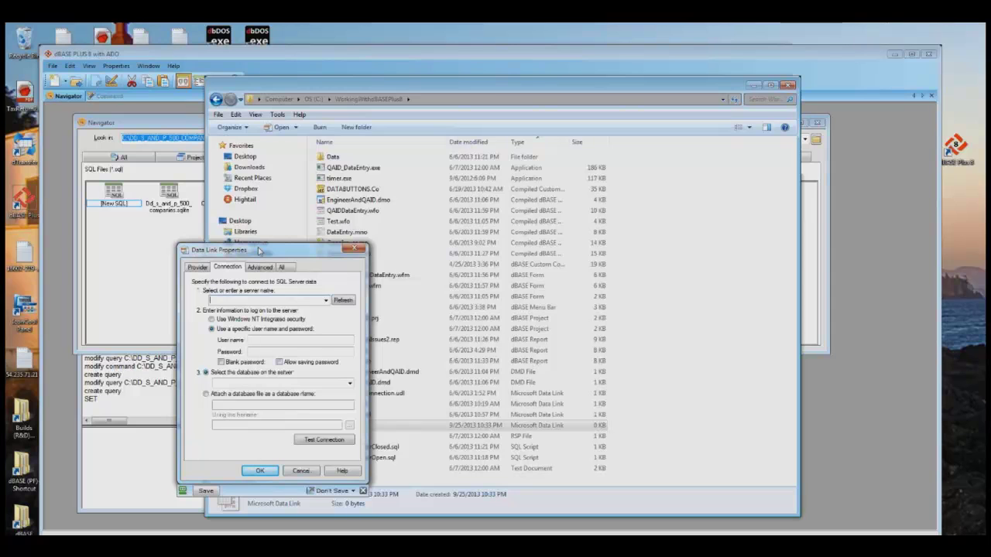
left_click(196, 268)
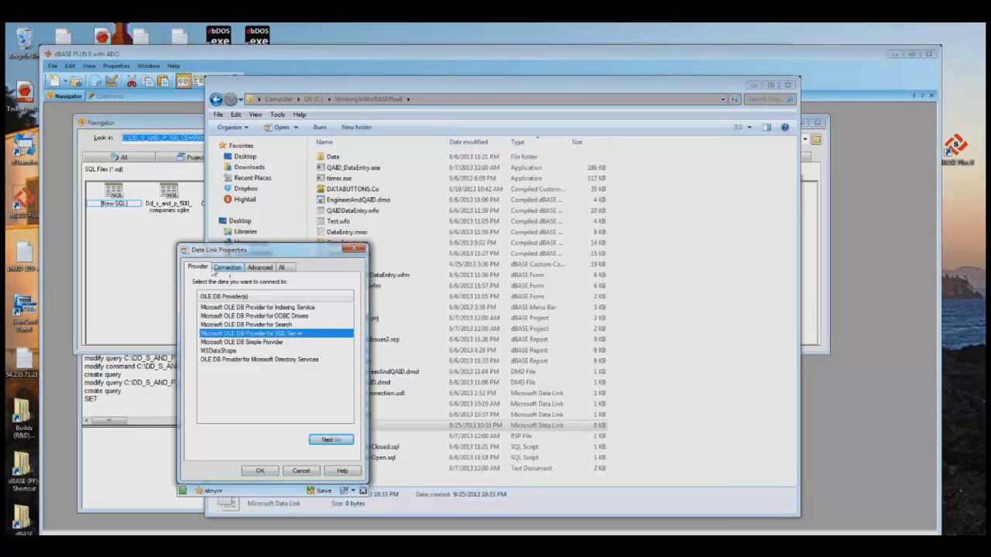
left_click(300, 316)
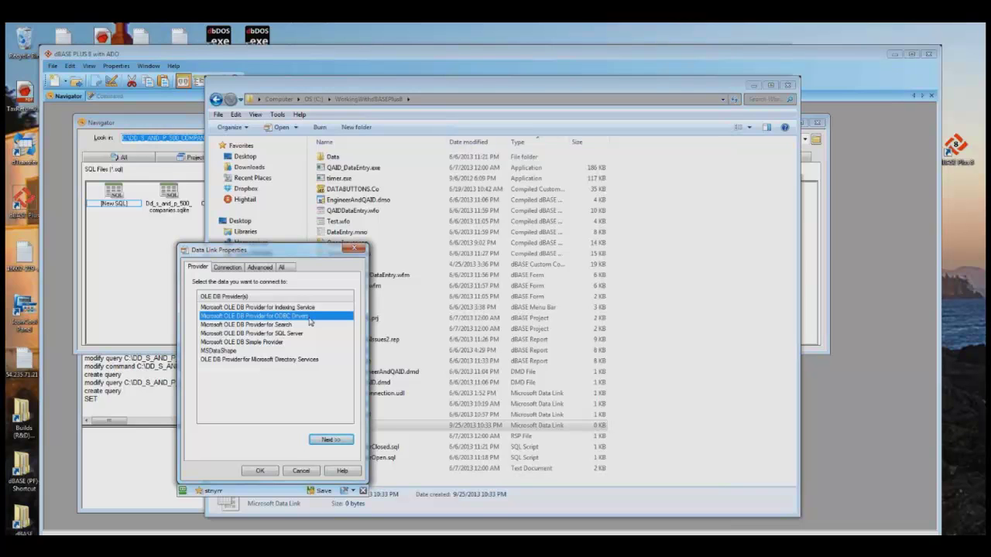
- Set the connection's data source name to Firebird DSN
left_click(233, 268)
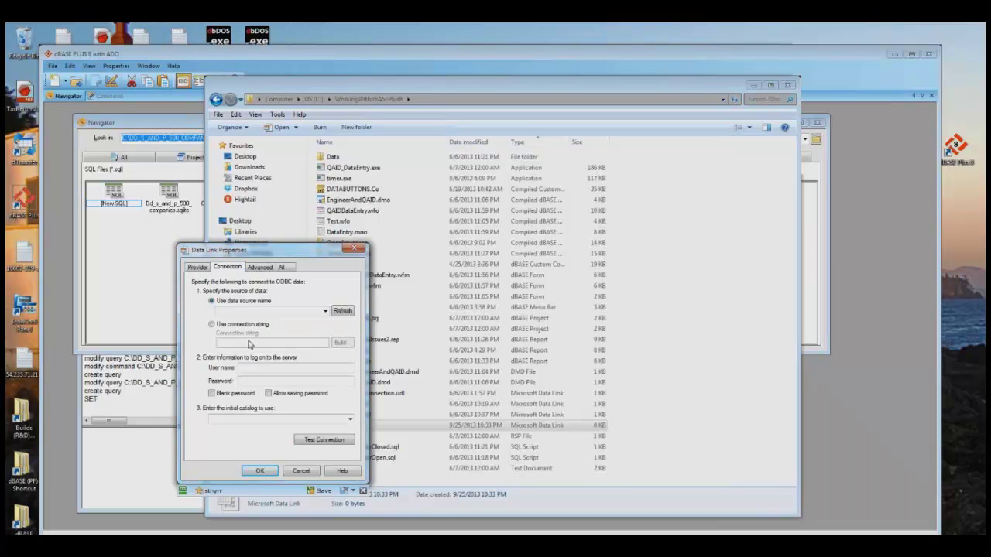
left_click(325, 312)
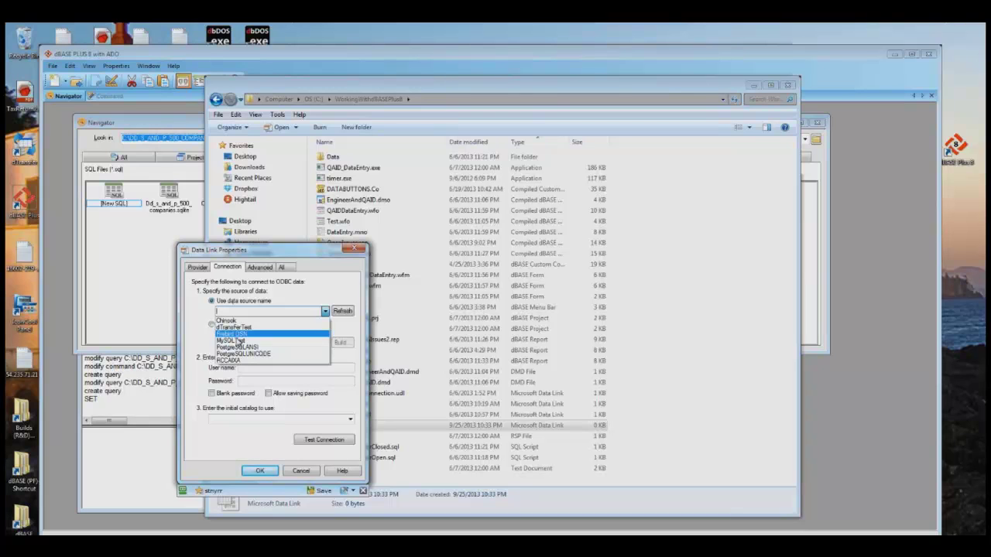
left_click(235, 334)
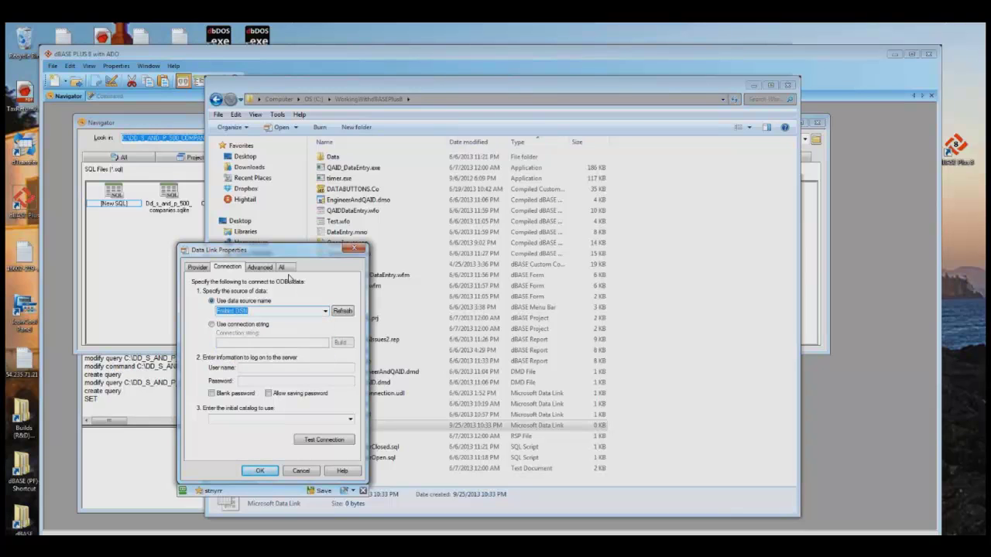
- Change the data link's data source name to MySQLTest
left_click(263, 370)
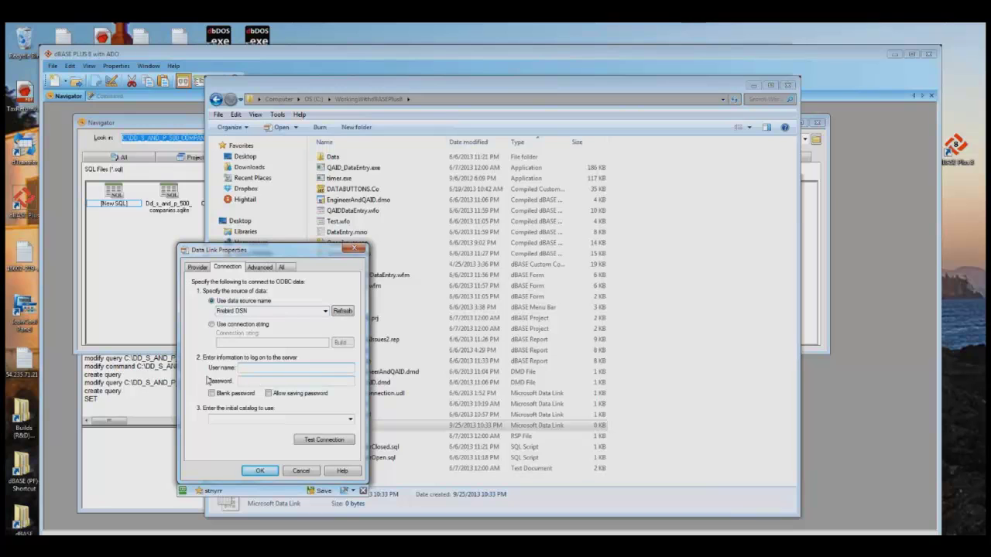
left_click(255, 380)
left_click(200, 268)
left_click(228, 269)
left_click(325, 311)
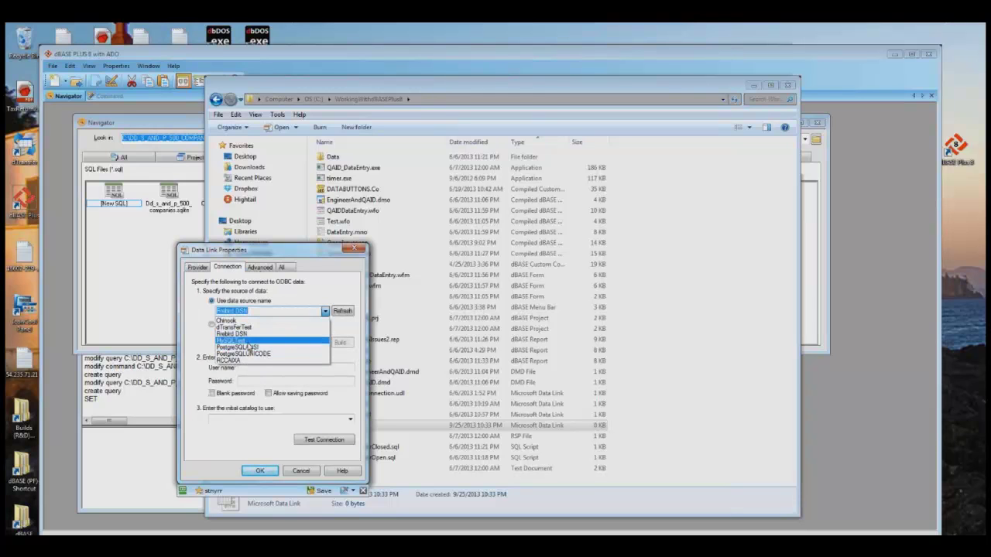
left_click(246, 340)
- Enter the user name adotest and the account password as the server log-on information
left_click(266, 369)
type("adotest")
key("Tab")
type("********")
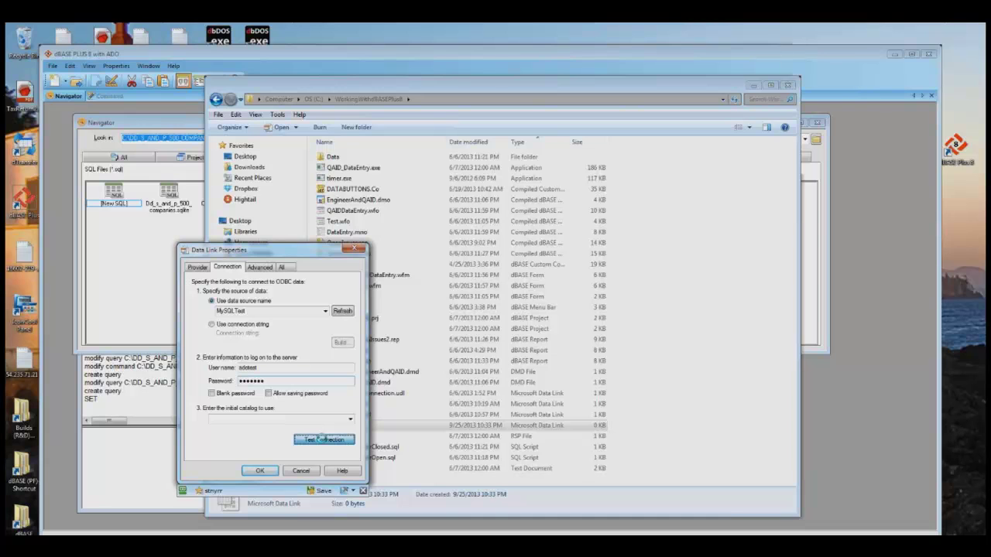
- Test the data link connection and save the properties of Test1.udl
left_click(321, 440)
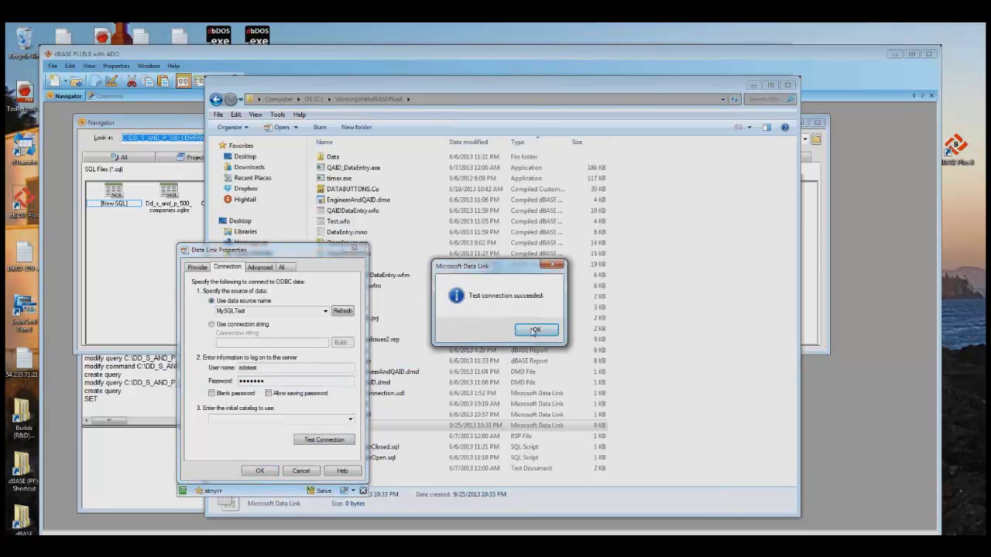
left_click(534, 331)
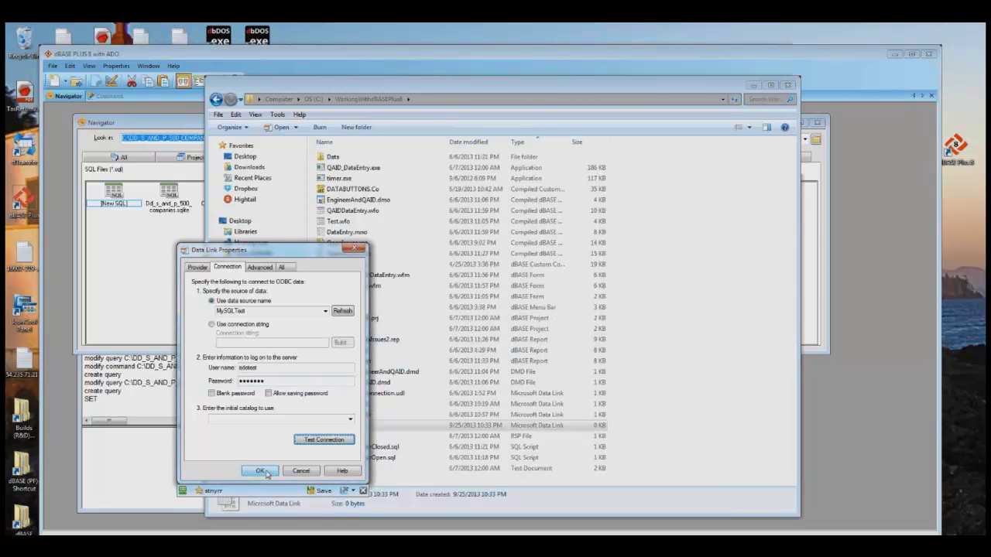
left_click(264, 471)
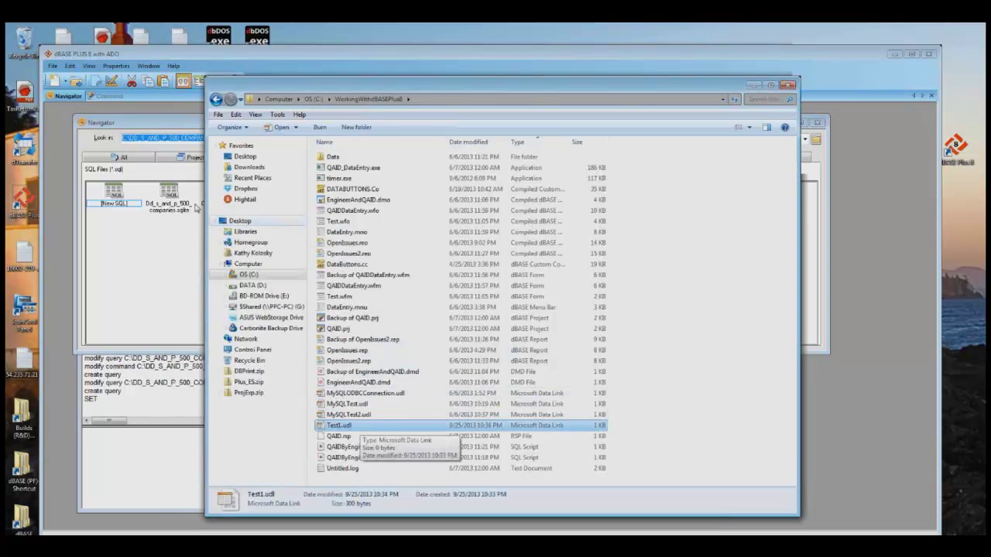
- Return to dBASE Plus, cancel the open connection string builder and enter MySQL_Test1 as the alias name
left_click(164, 257)
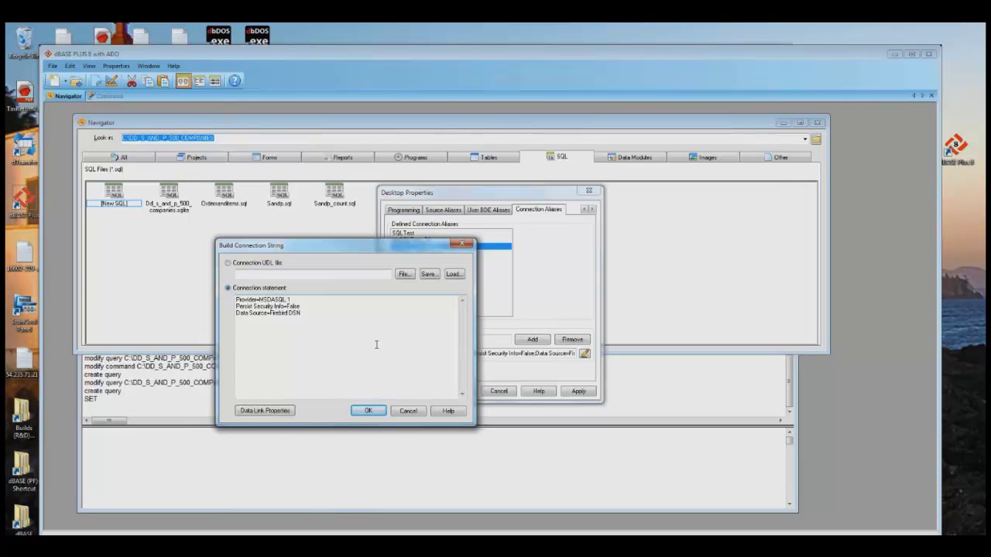
left_click(404, 411)
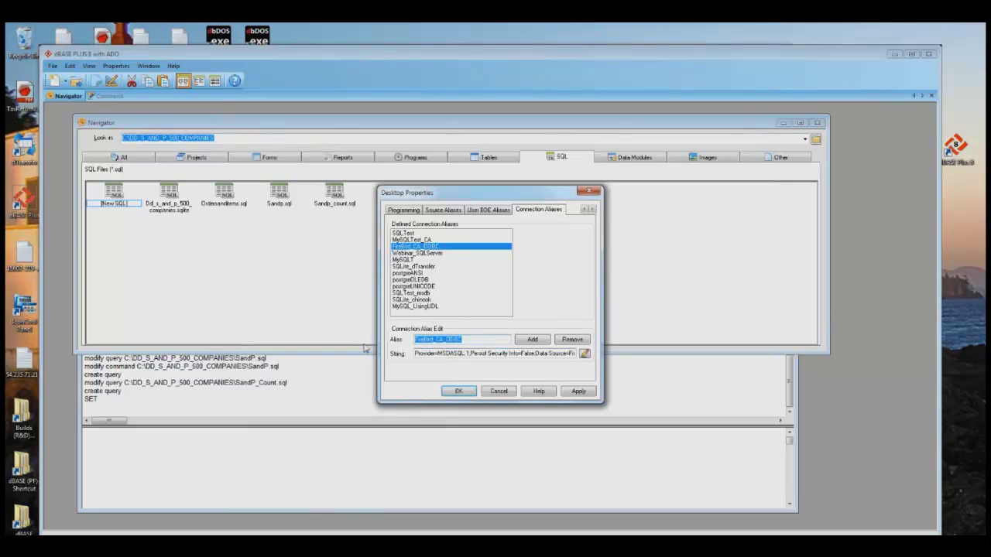
type("MySQL")
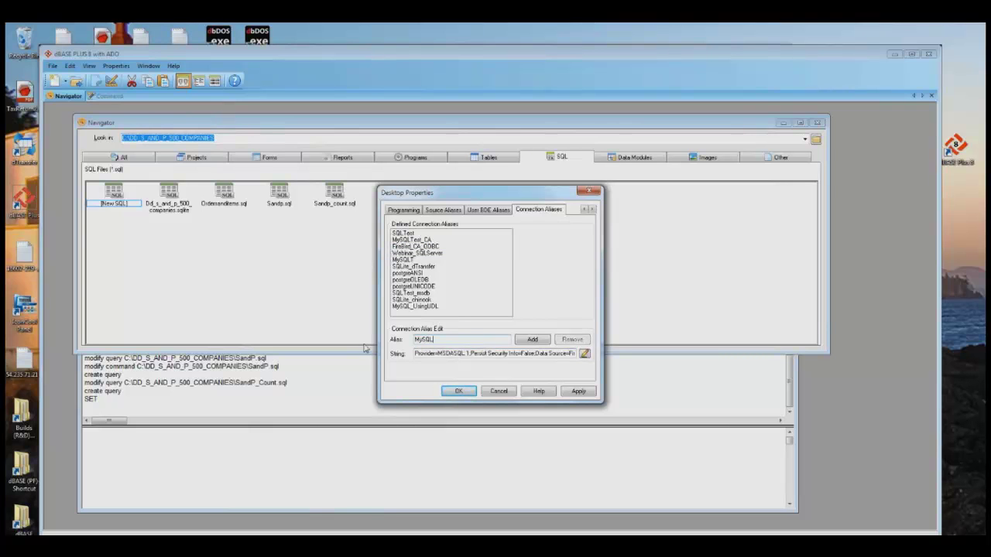
type("_Tabl")
type("1")
- Try to build the MySQL_Test1 connection string from the UDL file Test1.udl in C:\WorkingWithdBASEPlus8, and cancel the builder
left_click_drag(418, 353, 588, 354)
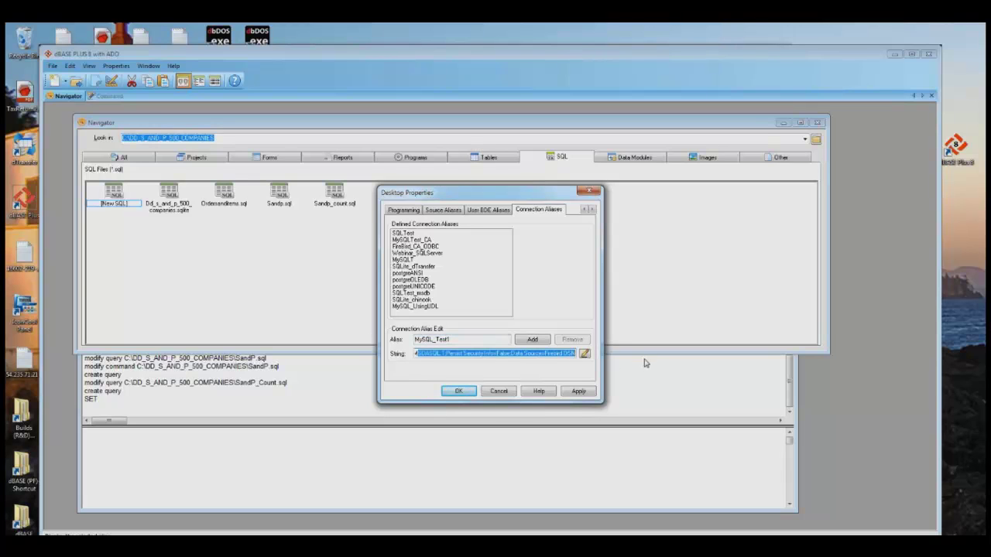
type("4")
left_click(584, 353)
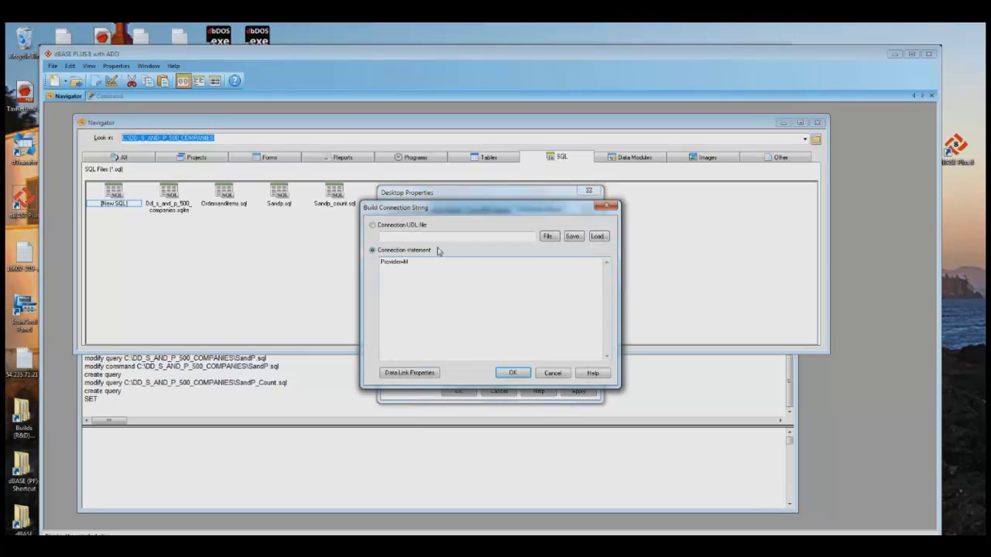
left_click(373, 226)
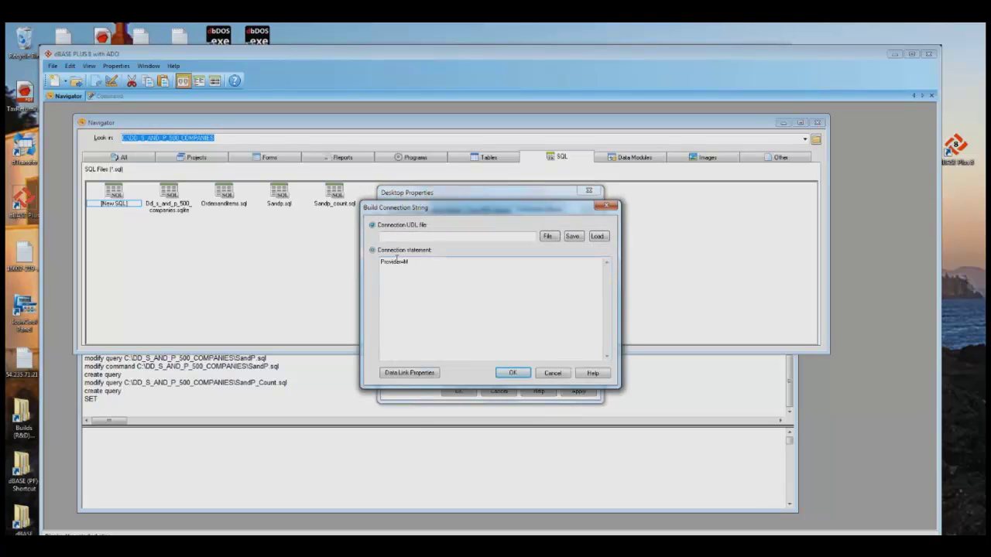
left_click(550, 237)
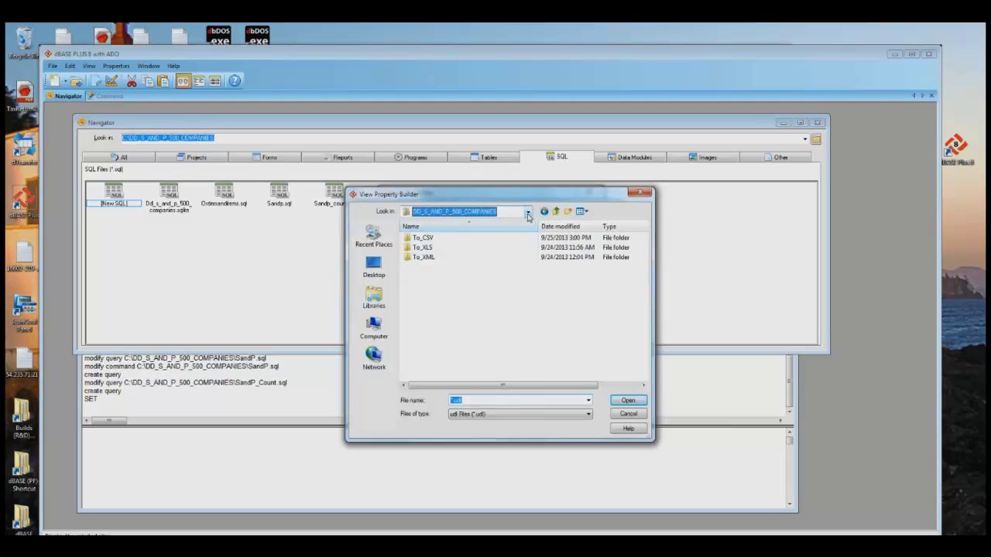
left_click(528, 211)
left_click(460, 265)
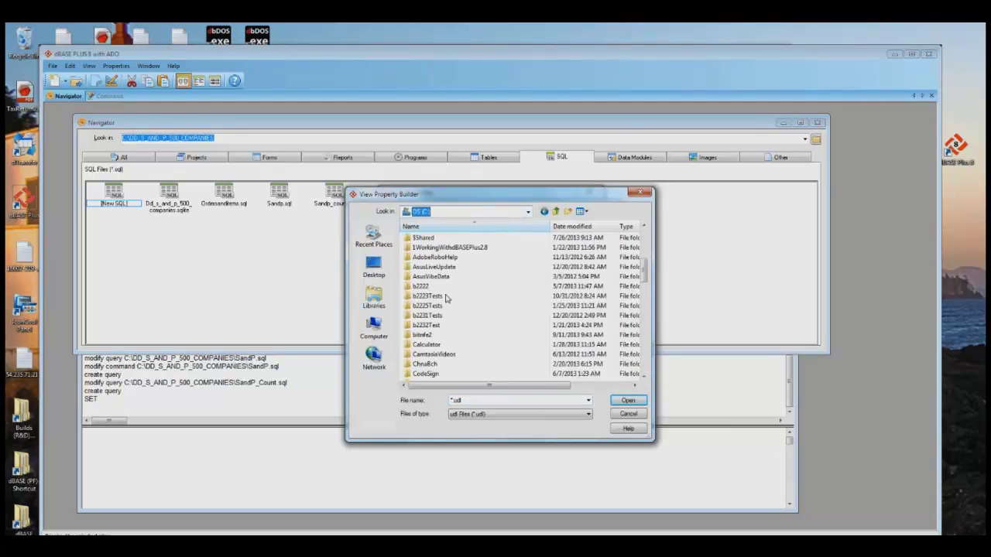
scroll(457, 325, "down", 5)
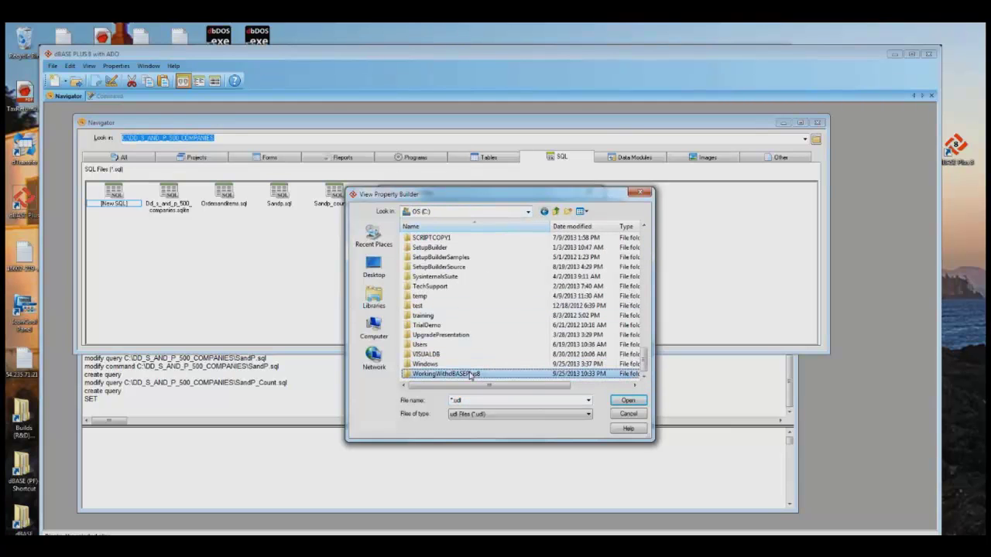
double_click(464, 373)
double_click(427, 277)
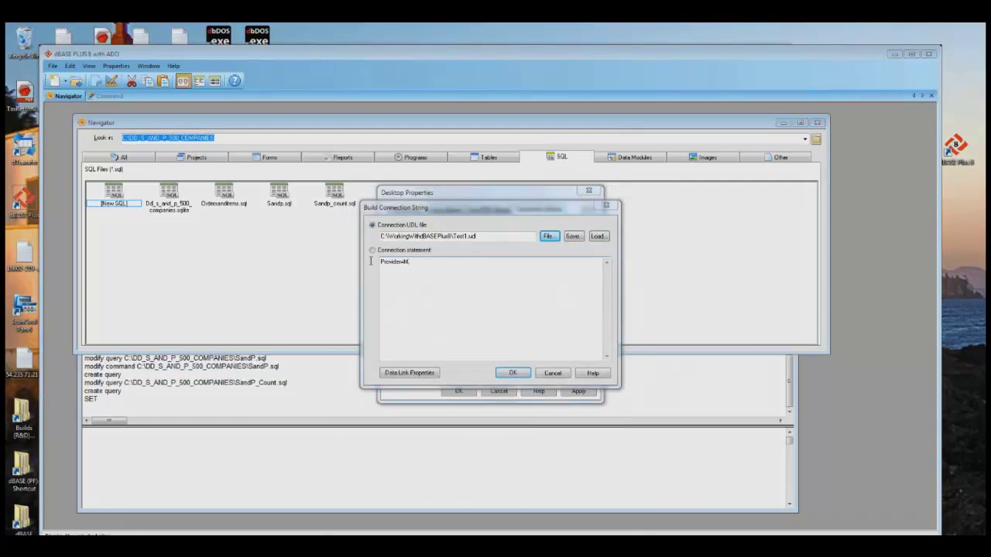
left_click(597, 236)
left_click(552, 373)
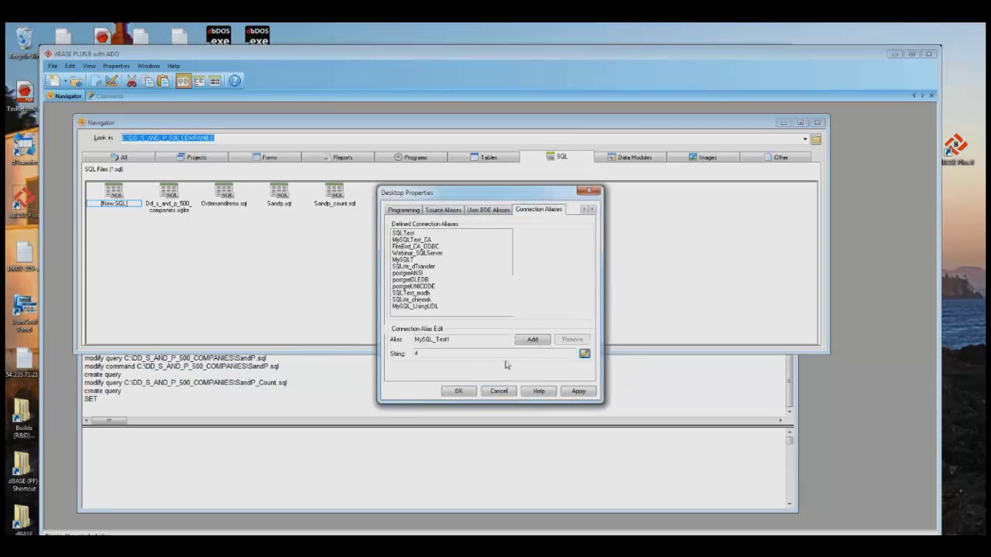
- Begin a handwritten connection string with "Provider=" for the MySQL_Test1 alias and clear it again
left_click(436, 354)
type("Provider=")
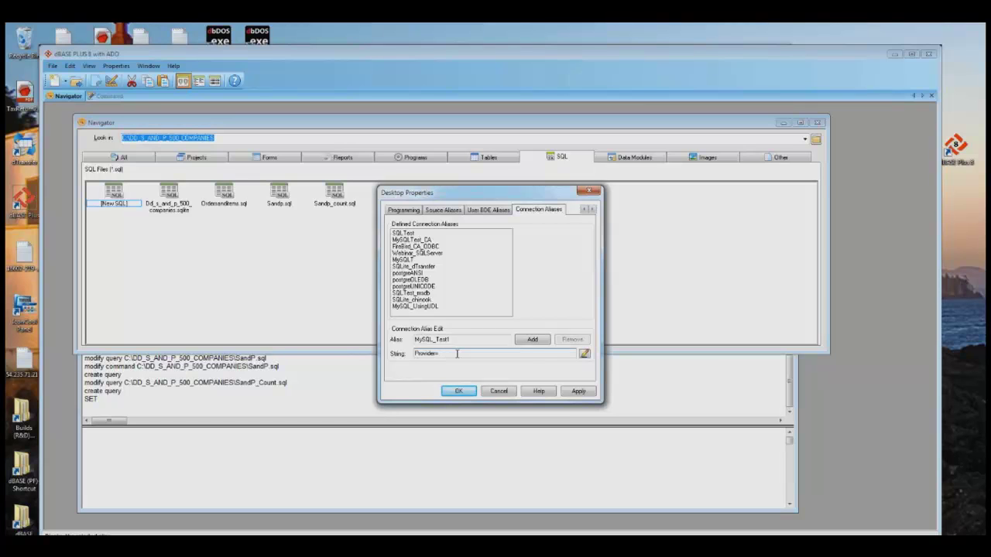
key("BackSpace")
key("BackSpace")
key("BackSpace")
key("BackSpace")
key("BackSpace")
key("BackSpace")
key("BackSpace")
key("BackSpace")
key("BackSpace")
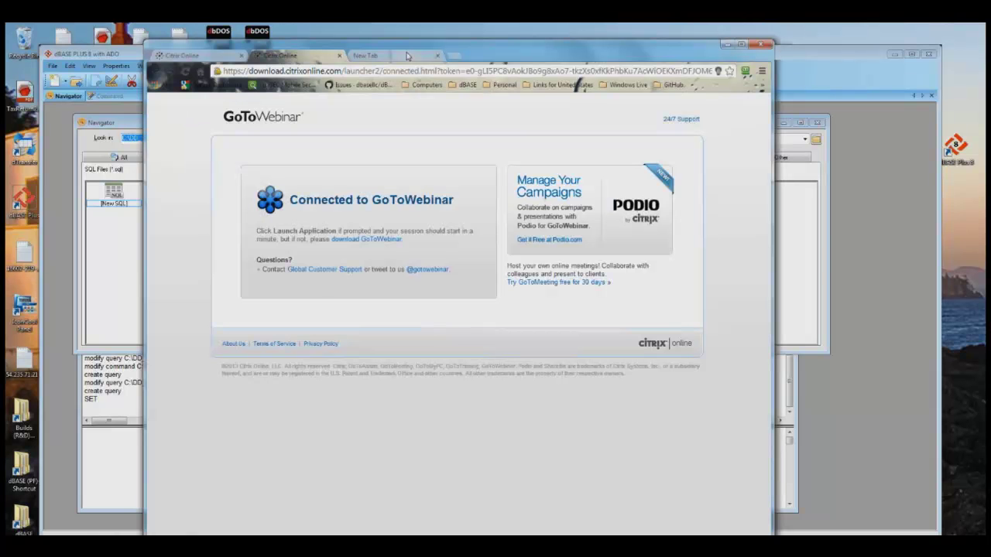
left_click(408, 56)
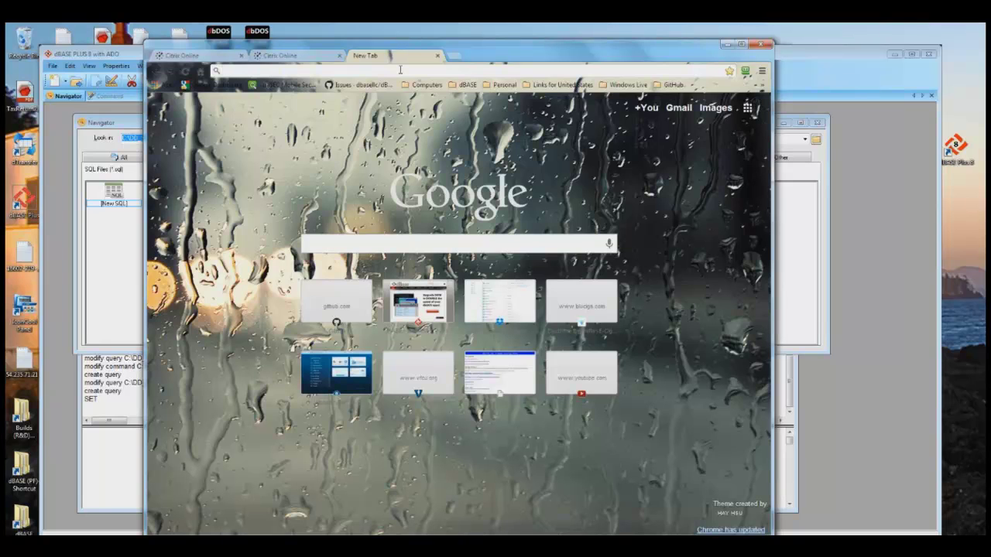
type("w")
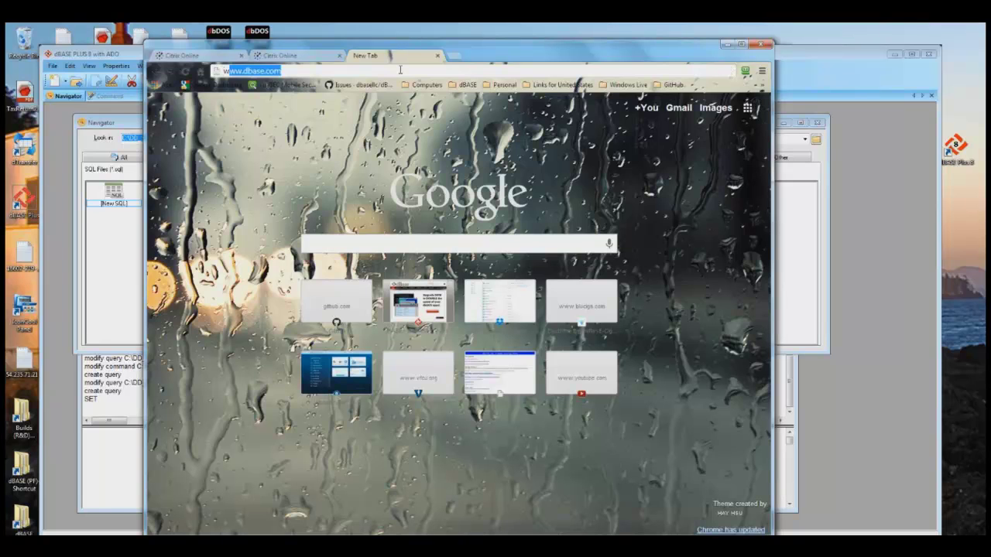
type("ww.connectio")
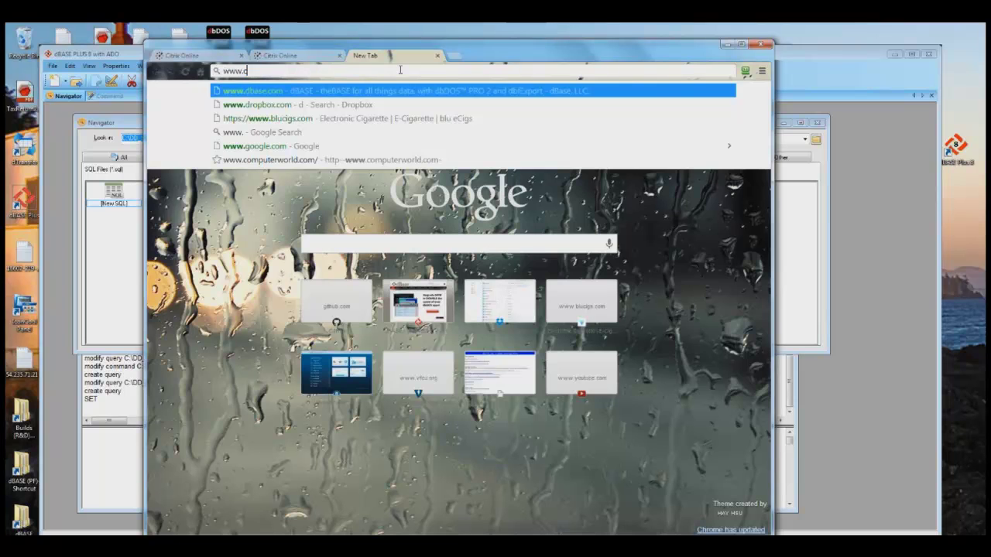
type("n")
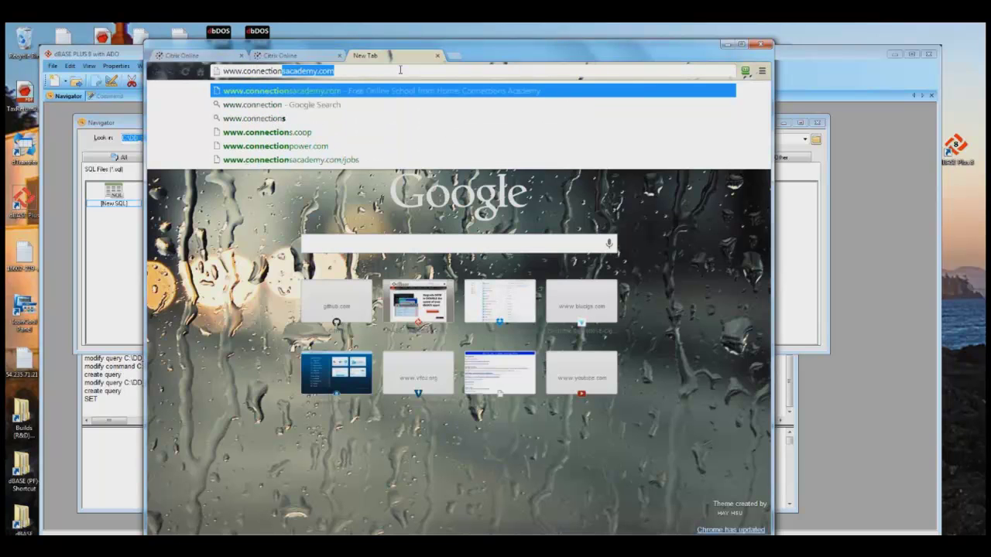
type("string.com")
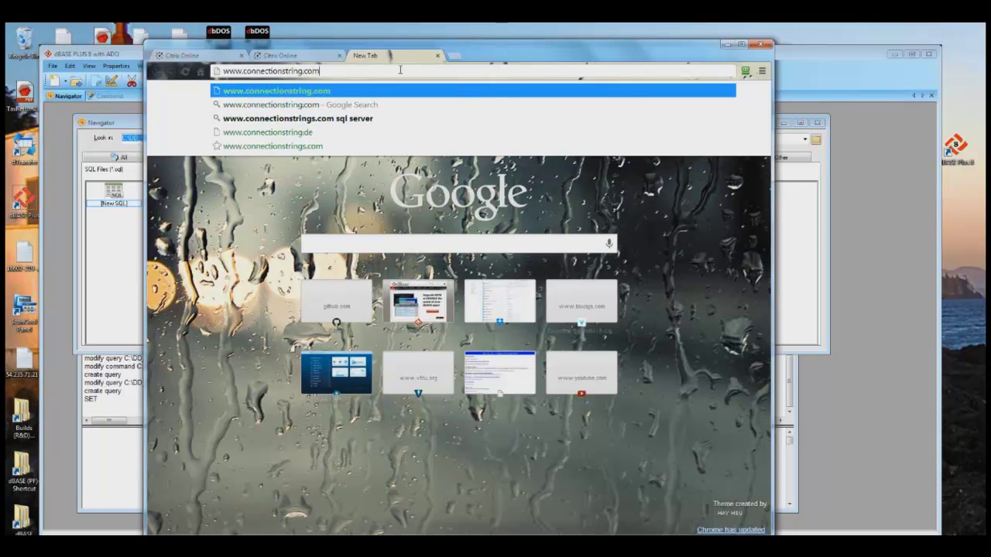
key("Return")
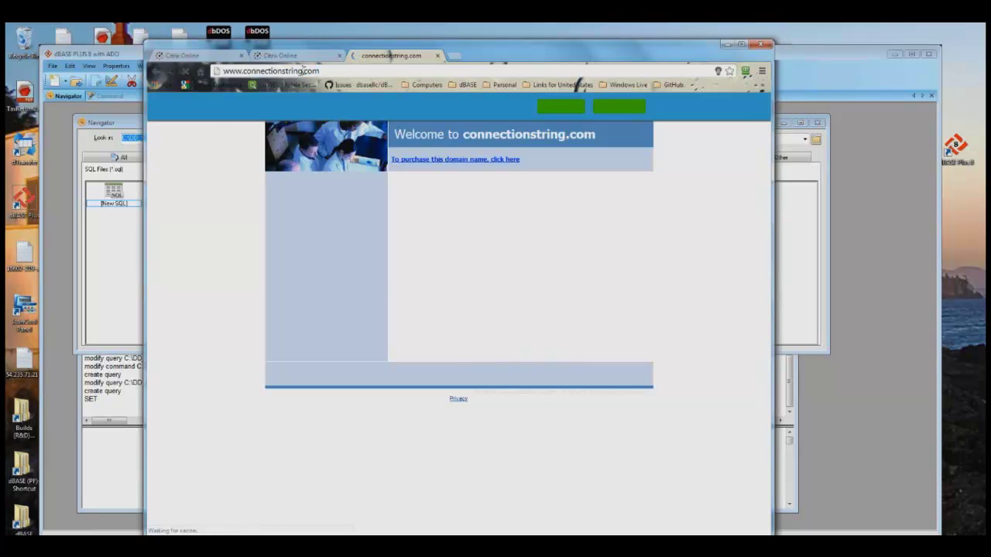
type("s")
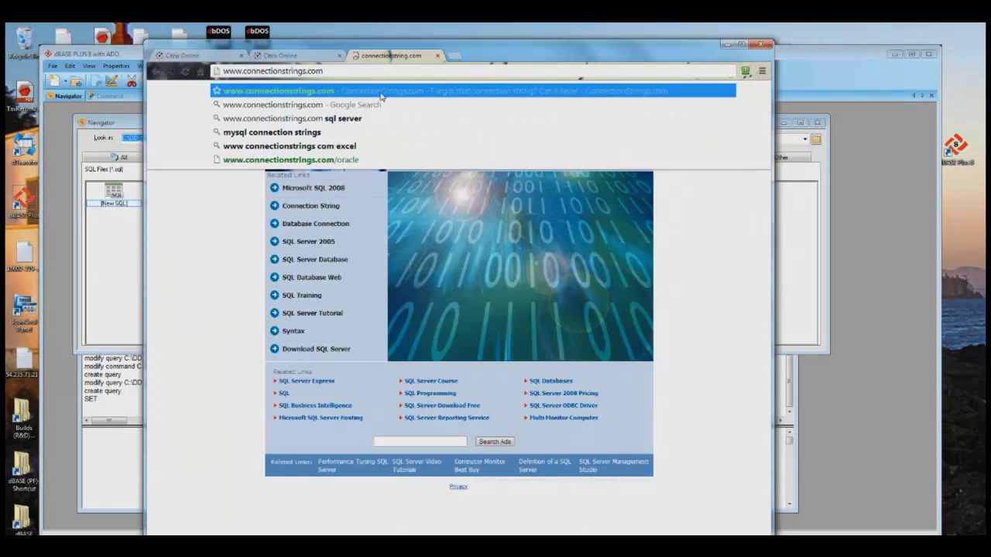
key("Return")
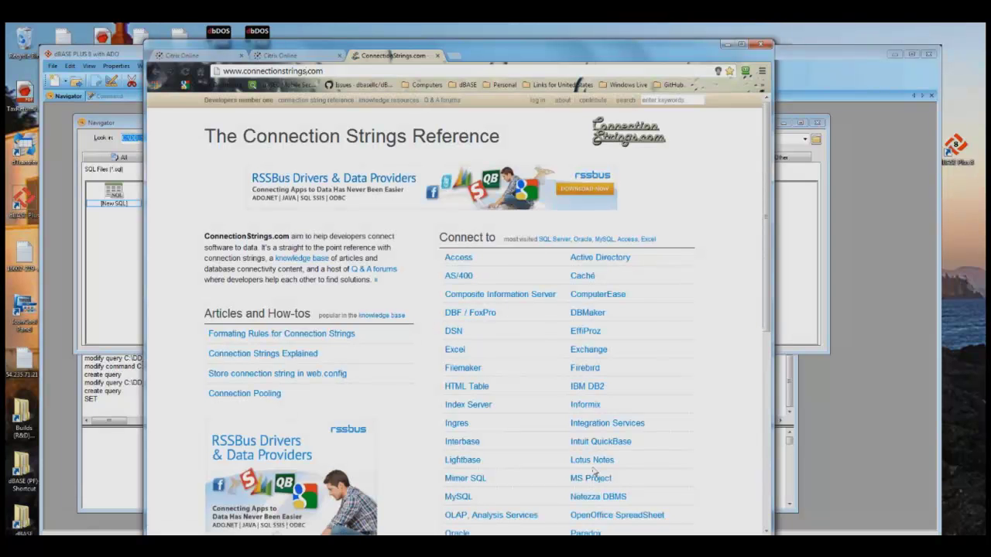
- Open the DBF / FoxPro reference page, examine its sample connection strings and minimize the browser
left_click_drag(767, 259, 766, 310)
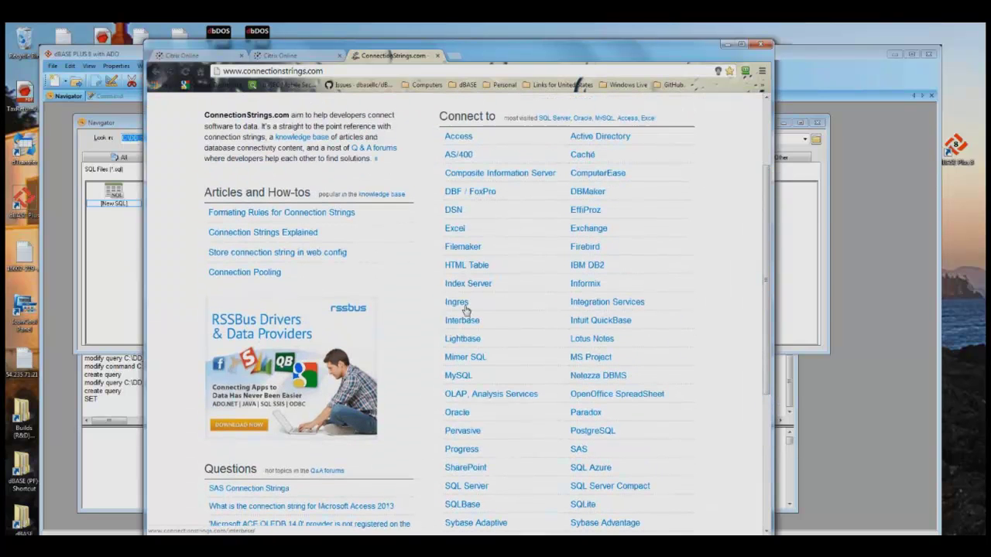
left_click(471, 192)
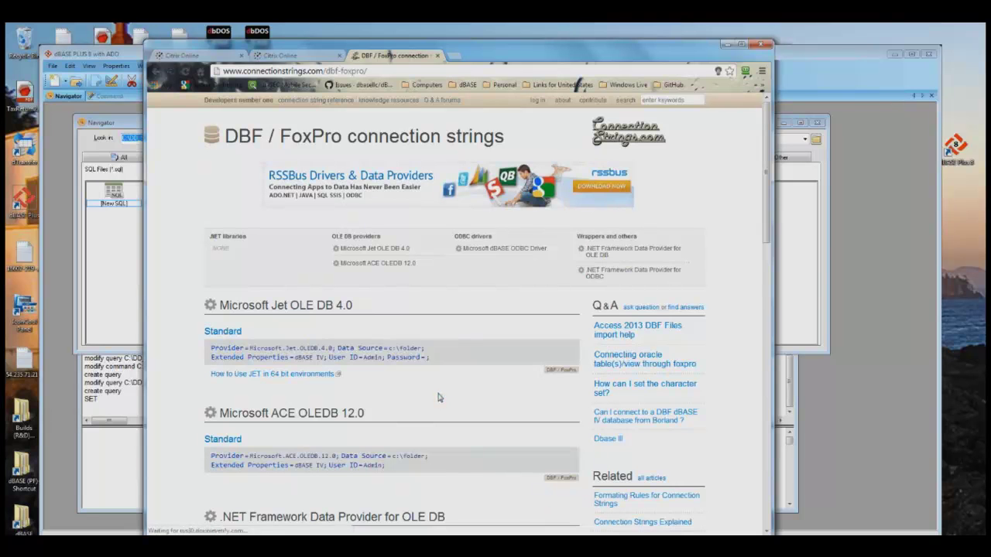
scroll(437, 398, "down", 2)
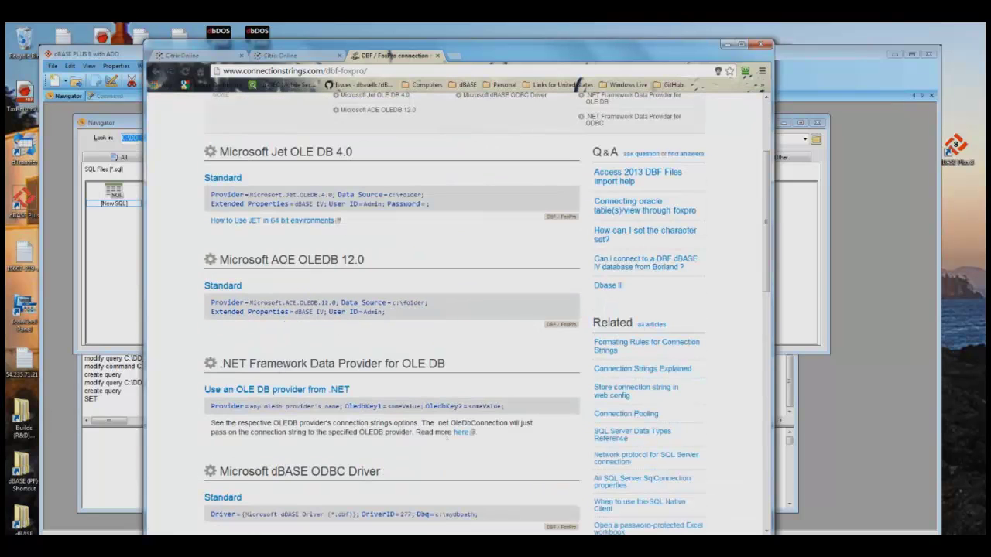
scroll(468, 480, "down", 1)
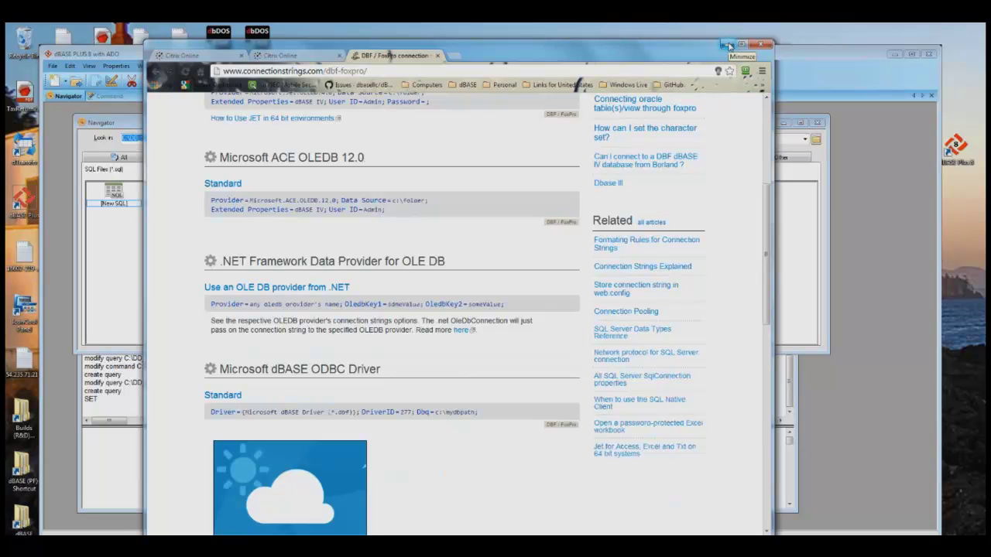
left_click(727, 46)
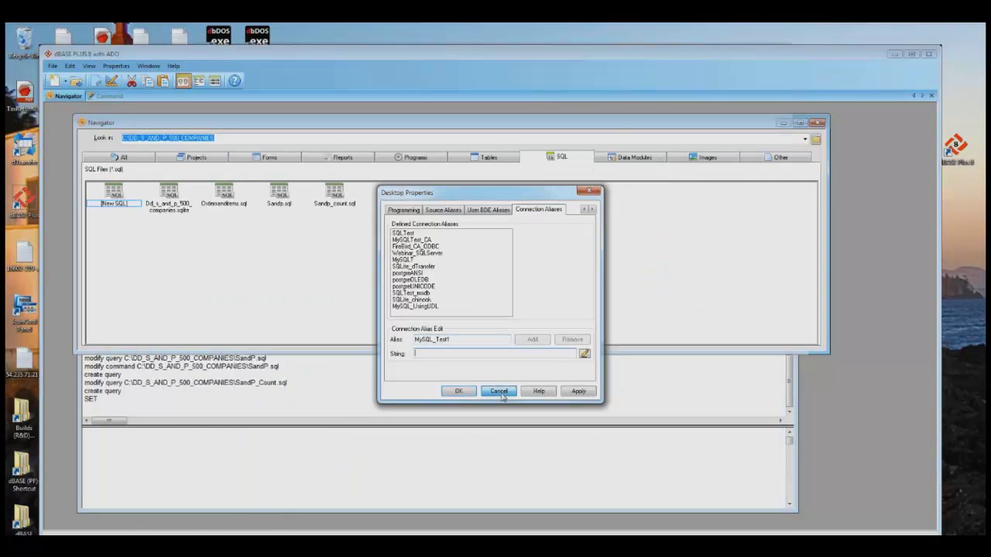
- Cancel the desktop properties, list the tables of the MYSQLTEST database in the Navigator and select the ALLTYPES table
left_click(500, 392)
left_click(488, 157)
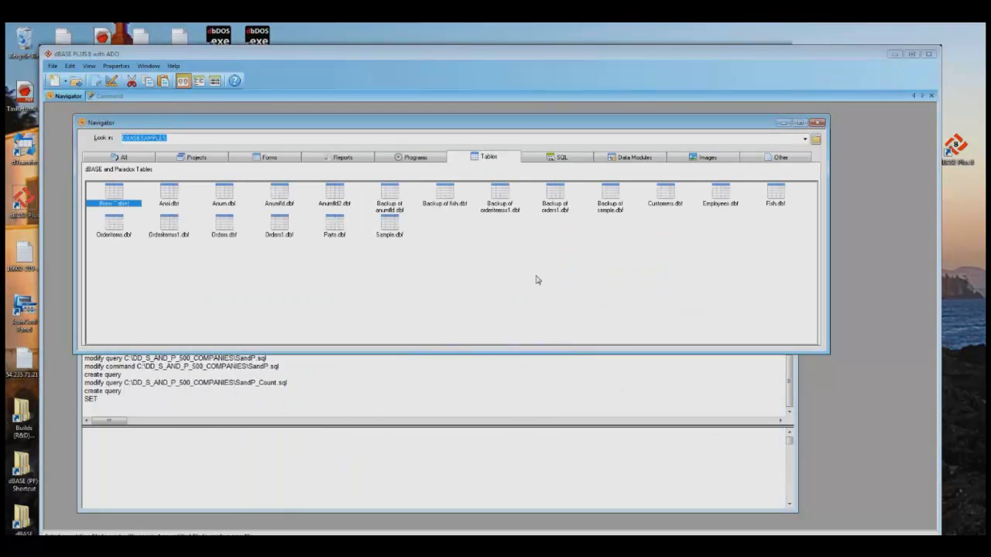
left_click(805, 140)
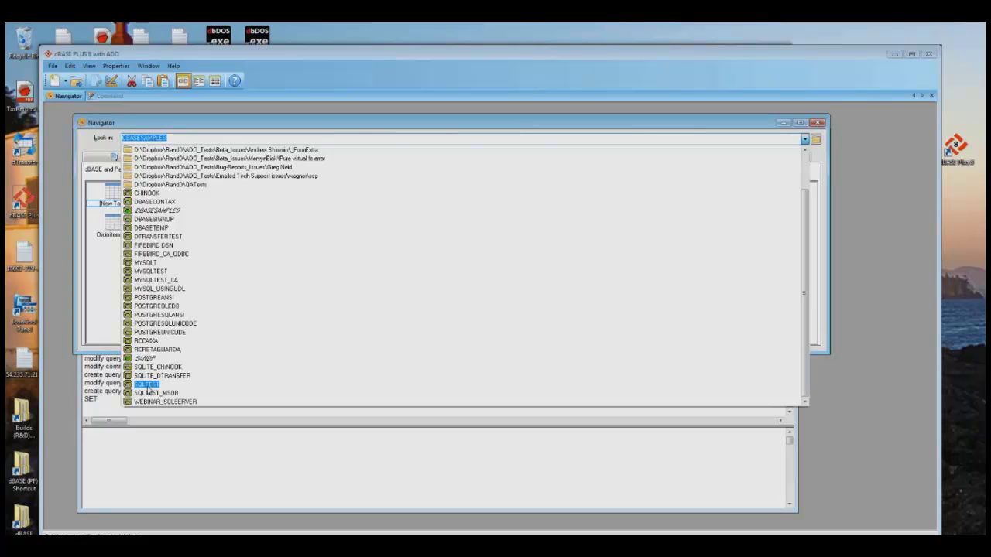
left_click(150, 273)
left_click(172, 192)
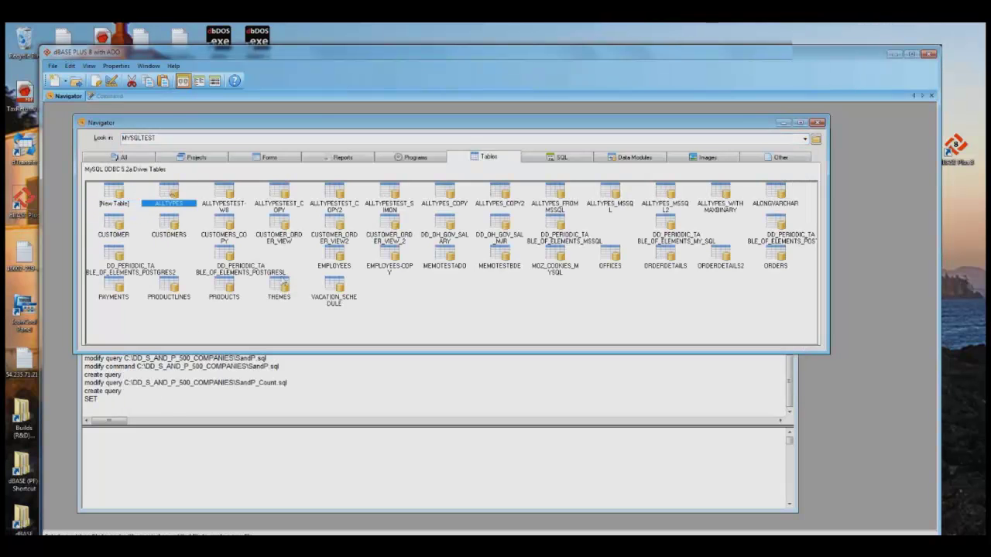
- Open the ALLTYPES table of the MYSQLTEST database, examine its rows and close the table window
left_click(186, 225)
left_click(175, 198)
key("Return")
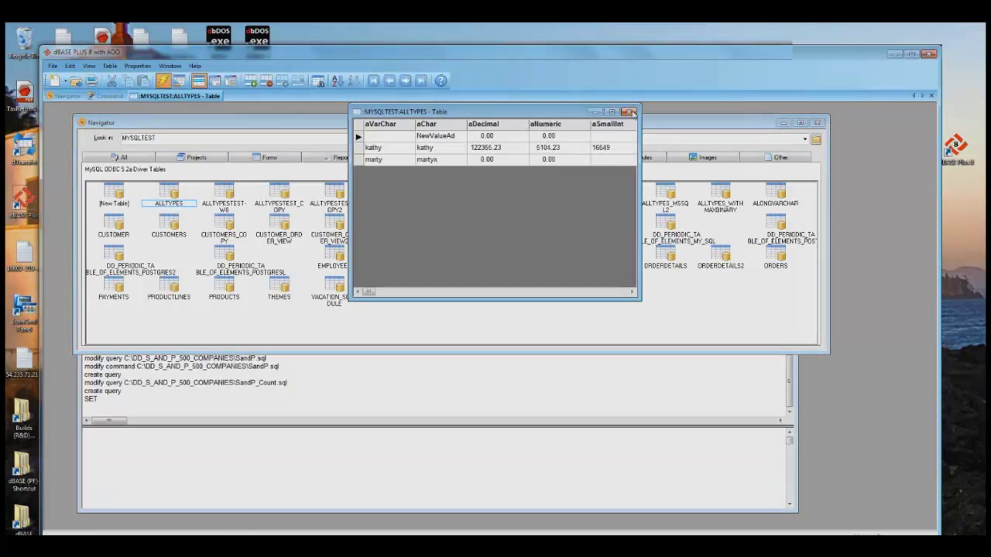
left_click(629, 113)
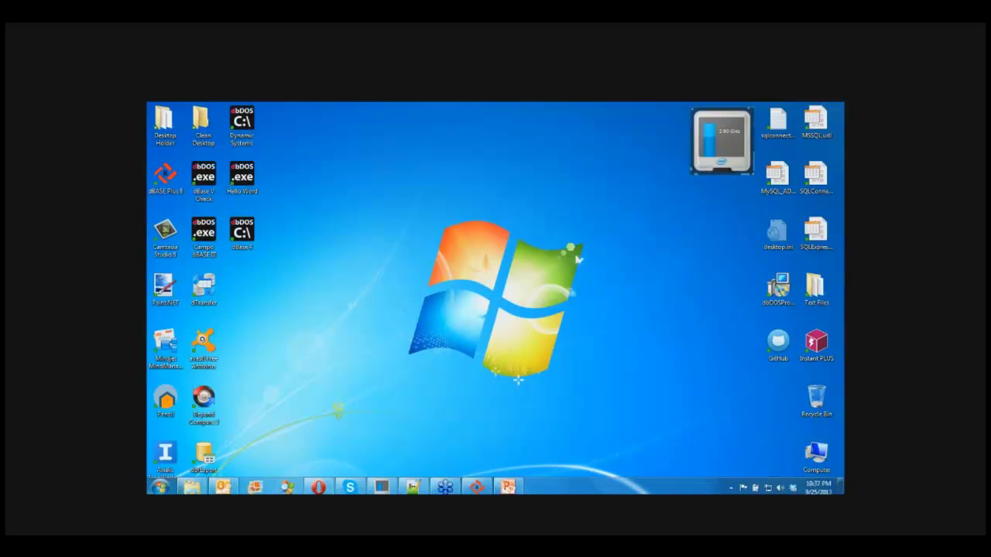
- Open dbDOS Config and start a new configuration named "dBASE DOS 4" with the description "Example"
left_click(162, 486)
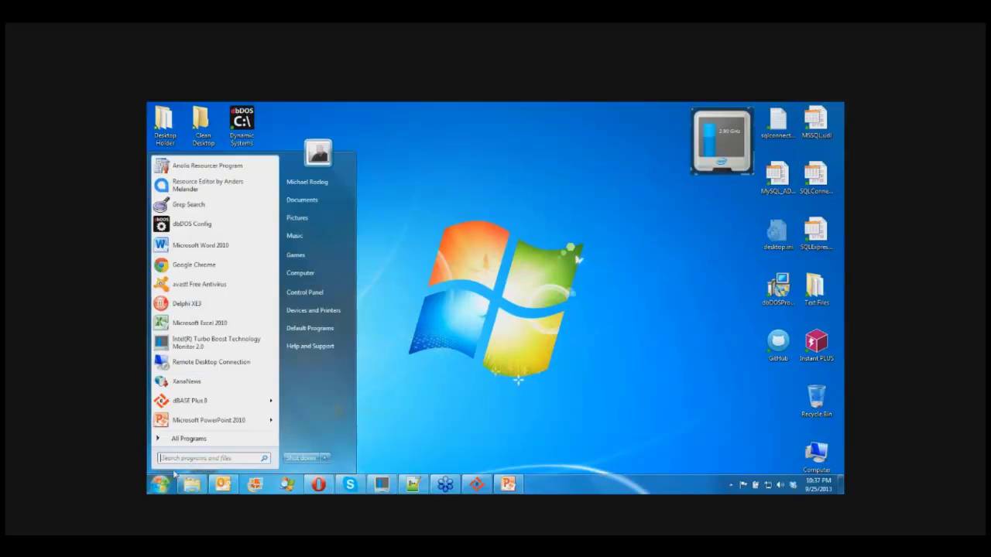
left_click(222, 224)
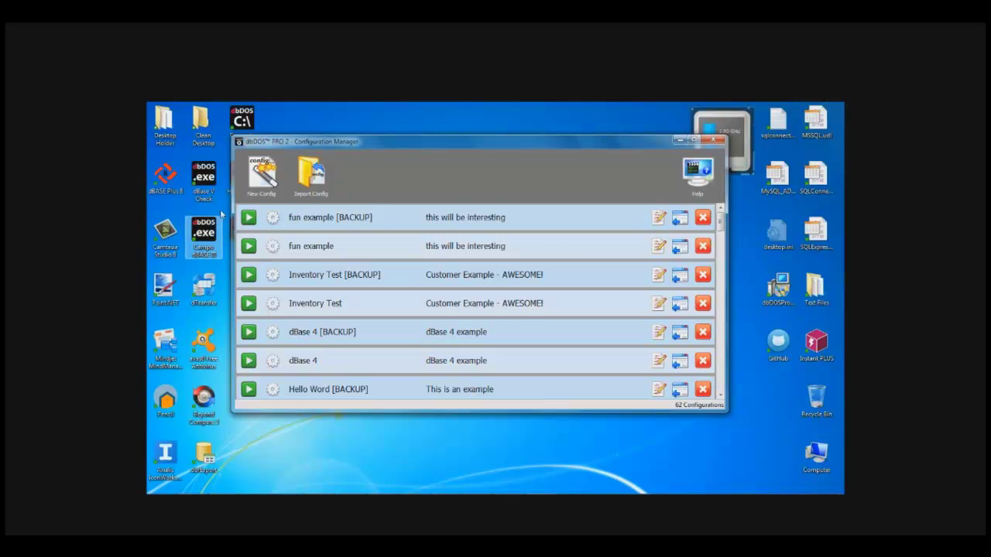
left_click(271, 178)
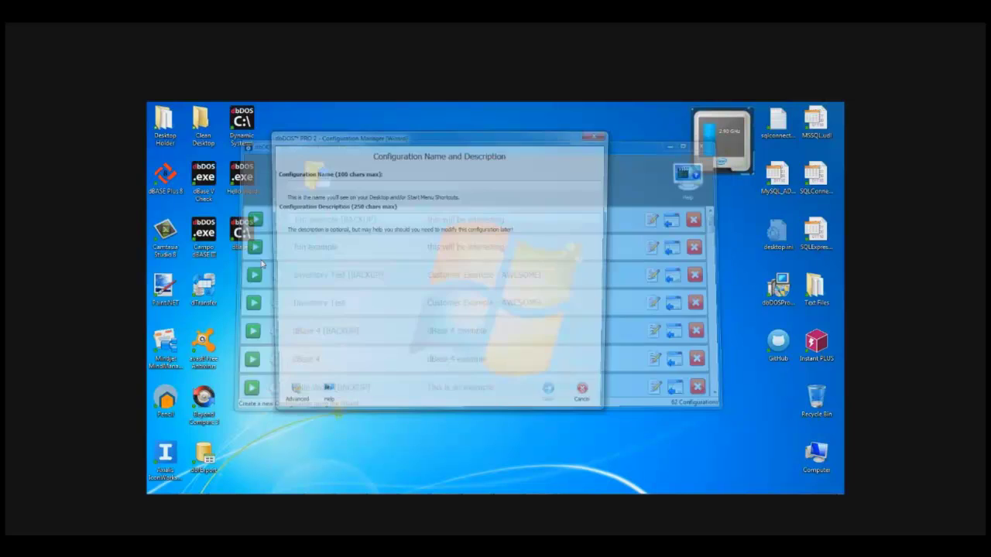
left_click(349, 185)
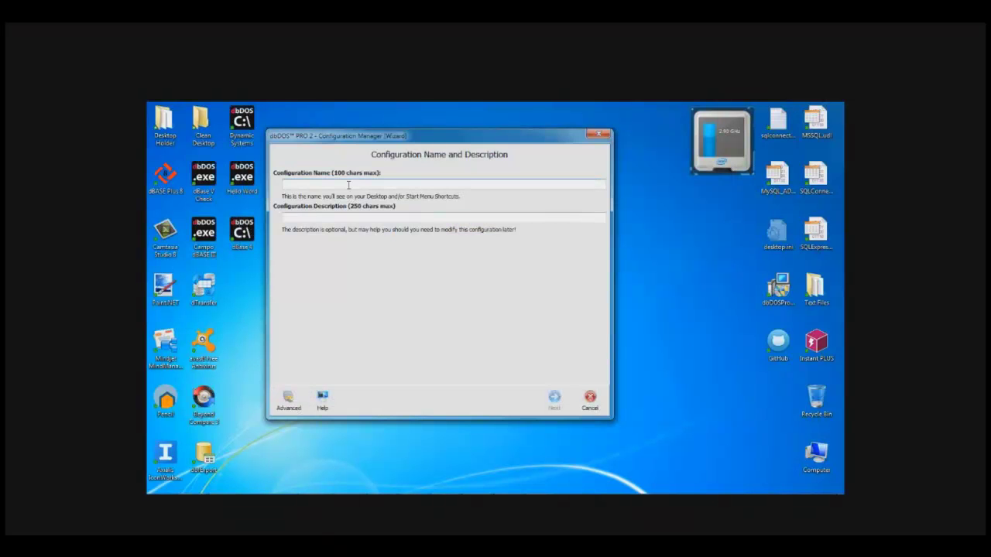
type("dBASE DOS 4")
left_click(319, 217)
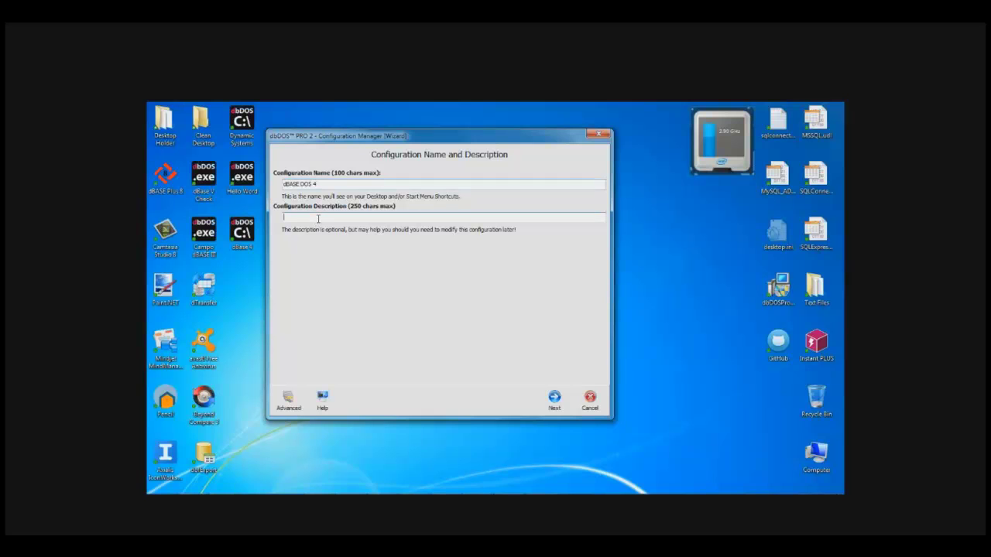
type("Example")
left_click(554, 398)
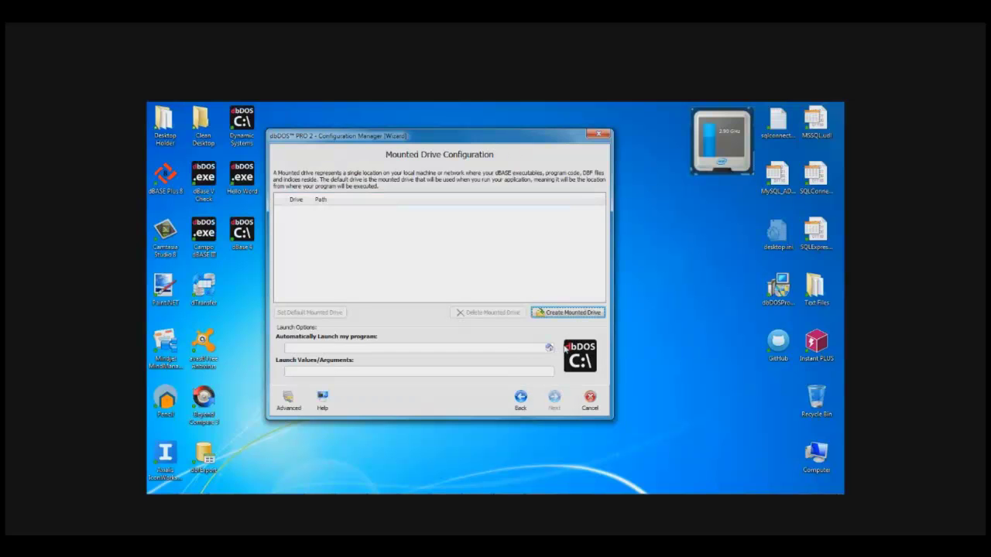
- Create a mounted drive C for the physical path C:\dbase4\DBASE4
left_click(560, 316)
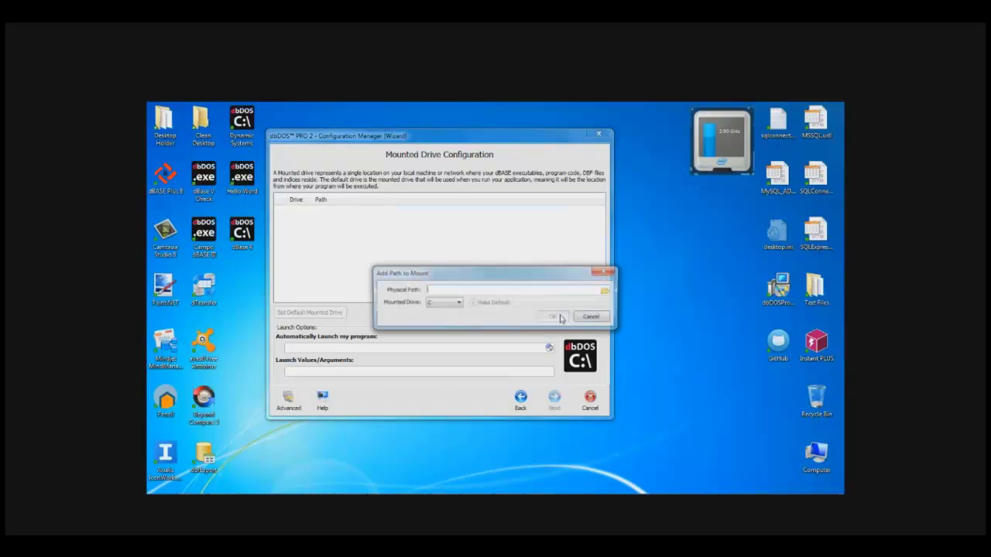
left_click(607, 293)
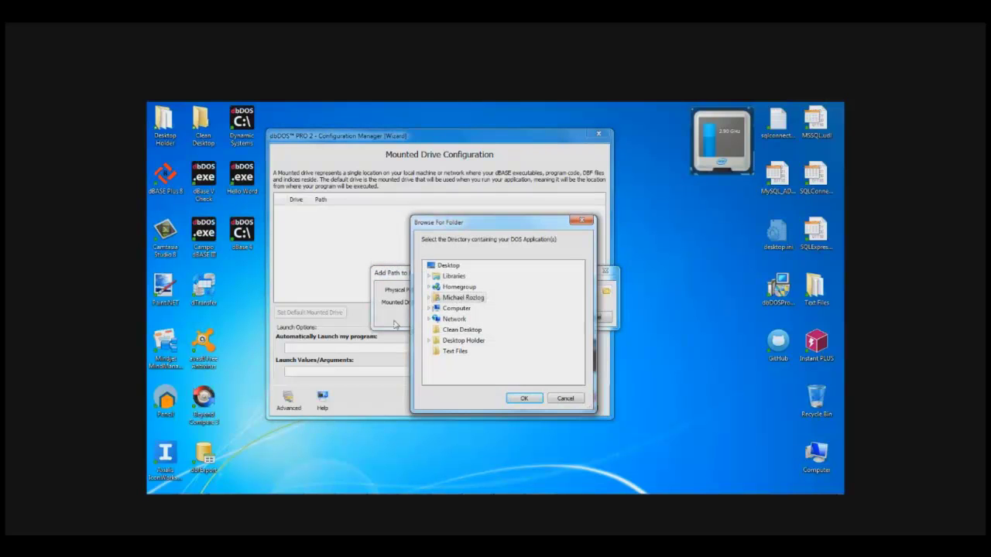
left_click(431, 308)
left_click(436, 319)
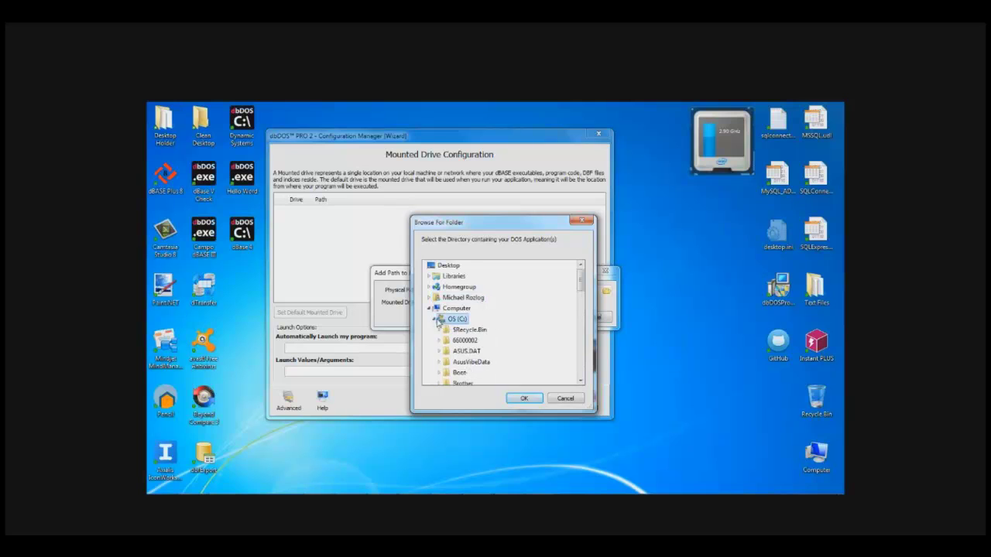
scroll(460, 355, "down", 2)
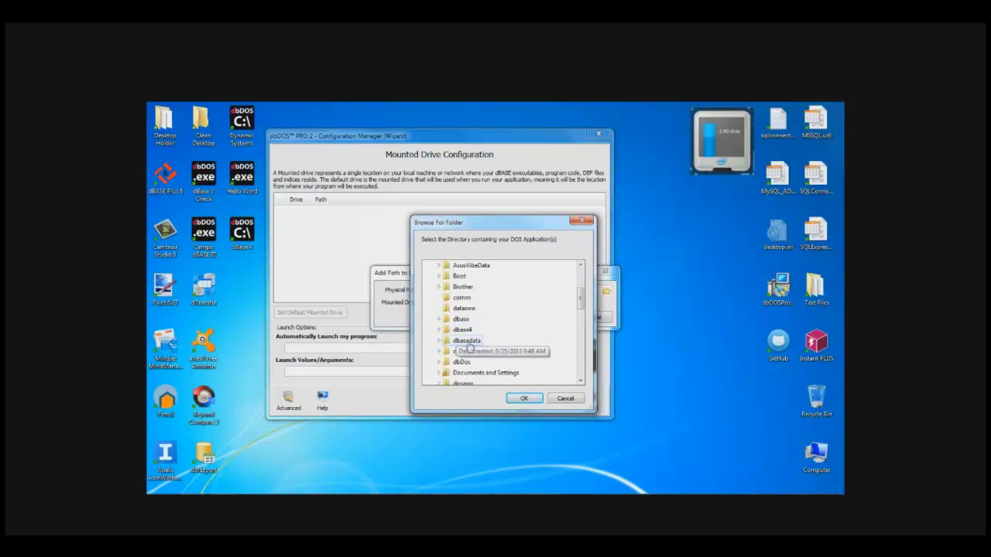
left_click(439, 329)
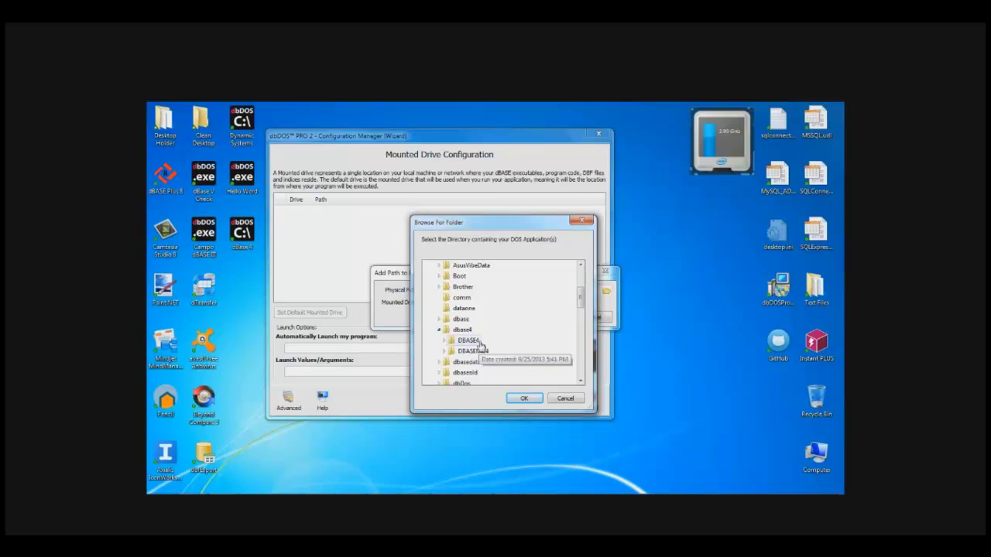
left_click(471, 342)
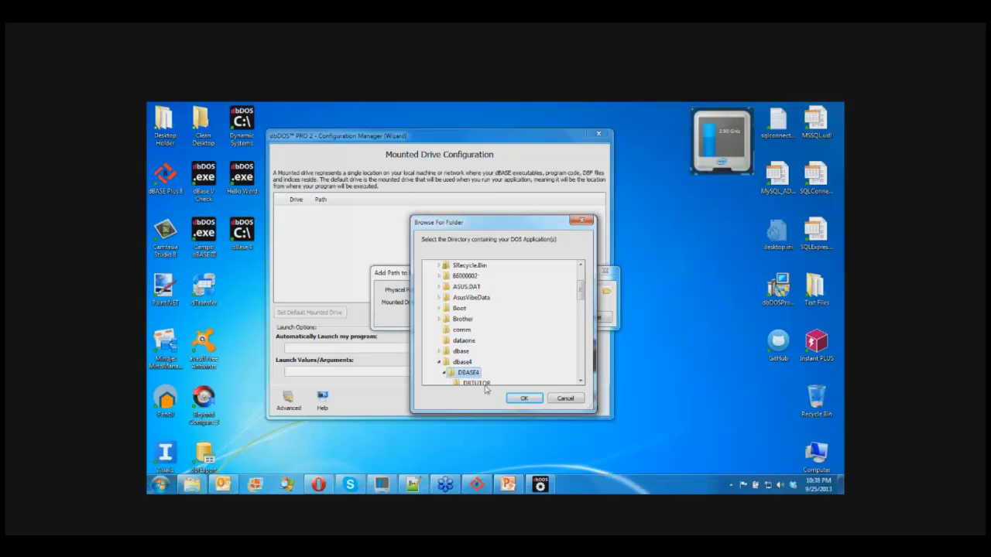
left_click(525, 400)
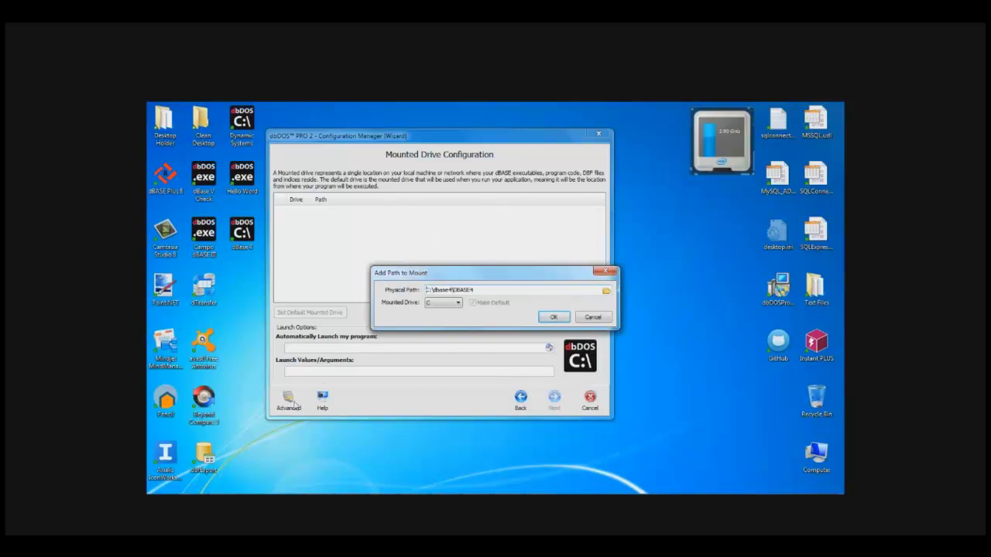
left_click(550, 318)
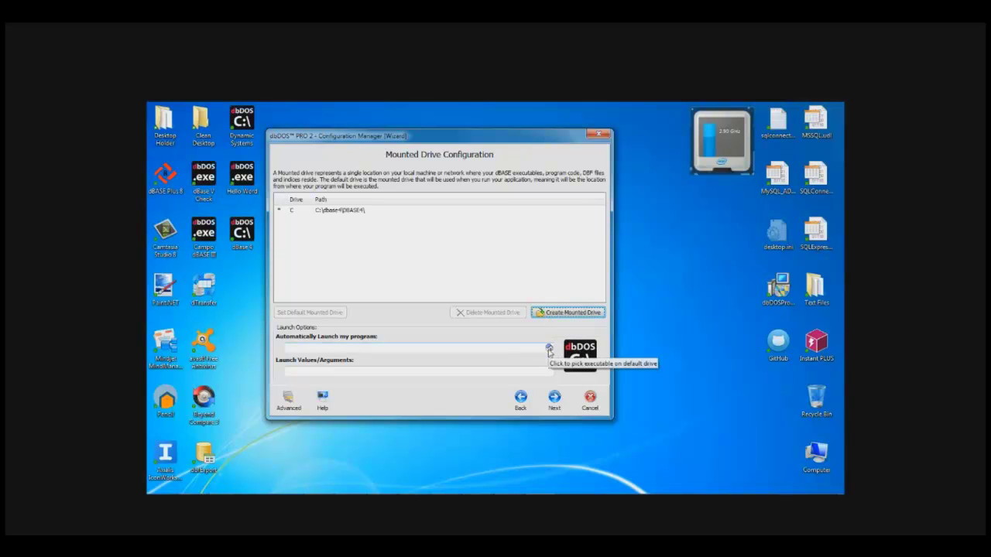
- Set DBASE.EXE on the default drive as the program the configuration launches automatically
left_click(549, 349)
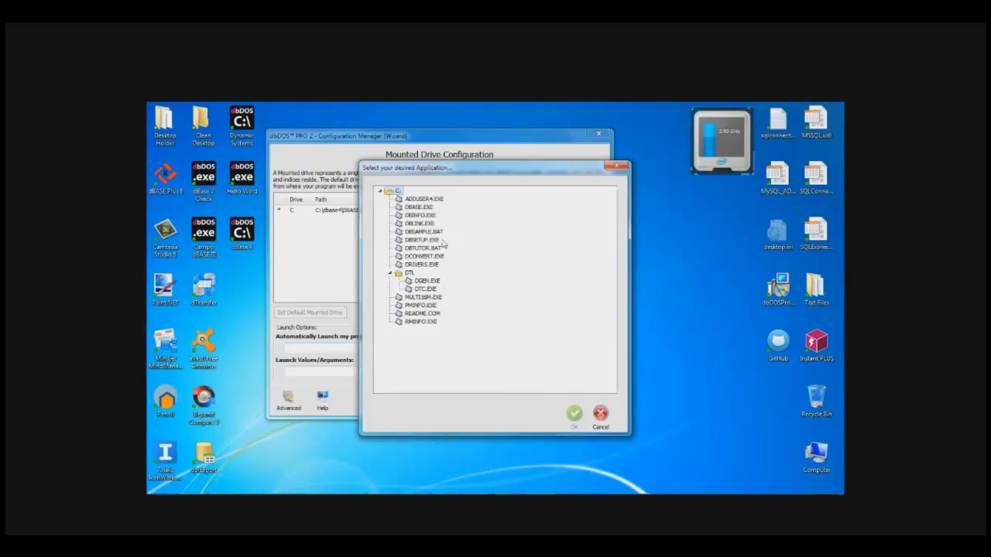
left_click(422, 207)
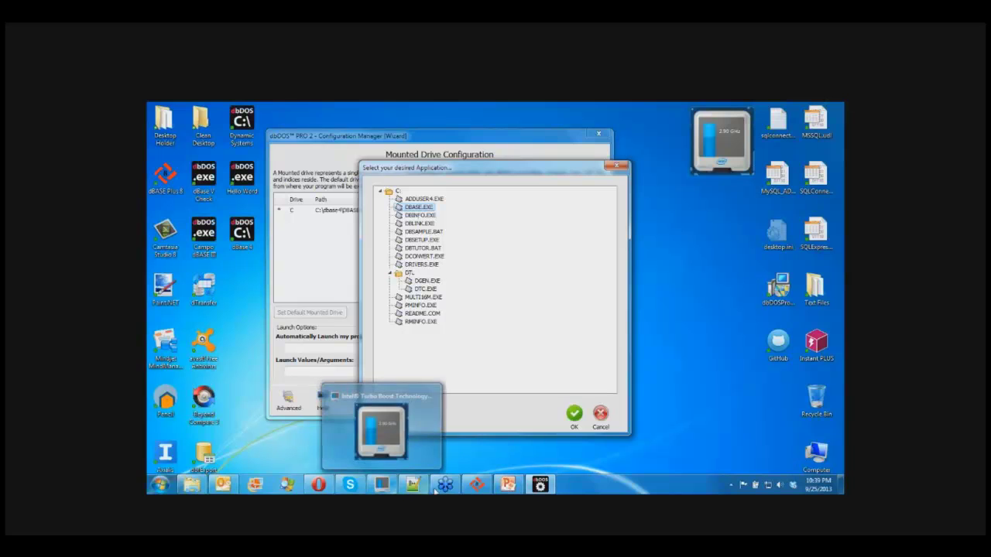
left_click(573, 417)
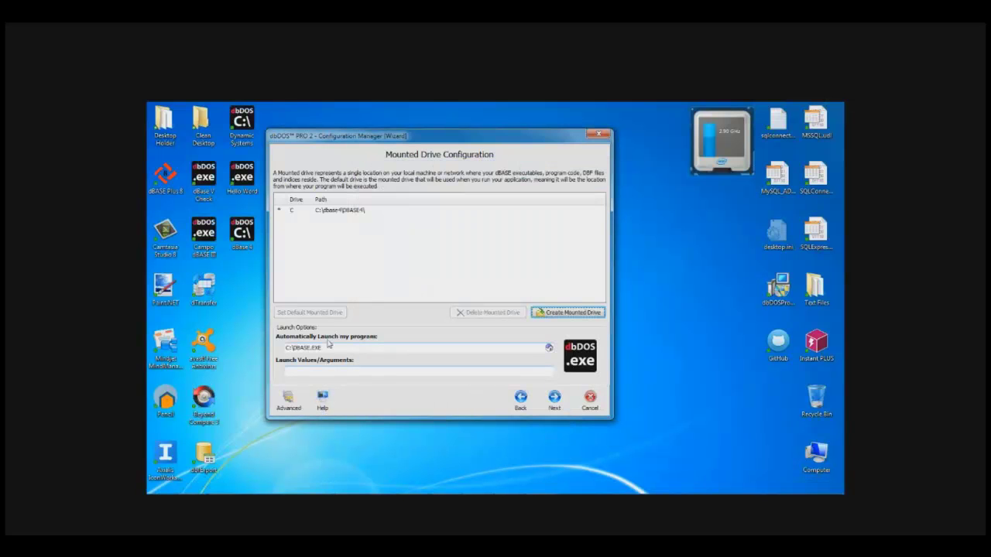
- Choose OpenGL rendering, accept the wizard's default printer and shortcut options, and finish the configuration
left_click(550, 400)
left_click(554, 401)
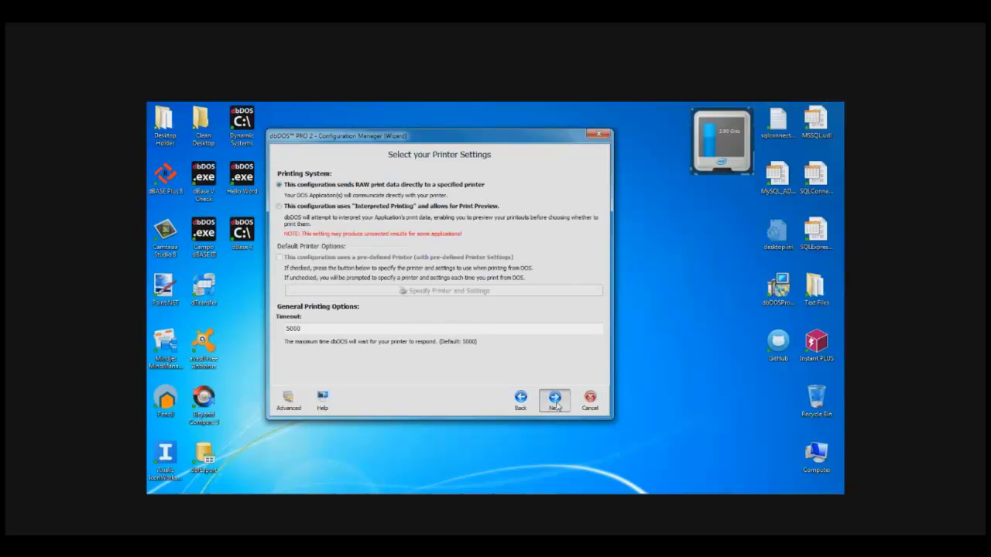
left_click(555, 401)
left_click(315, 182)
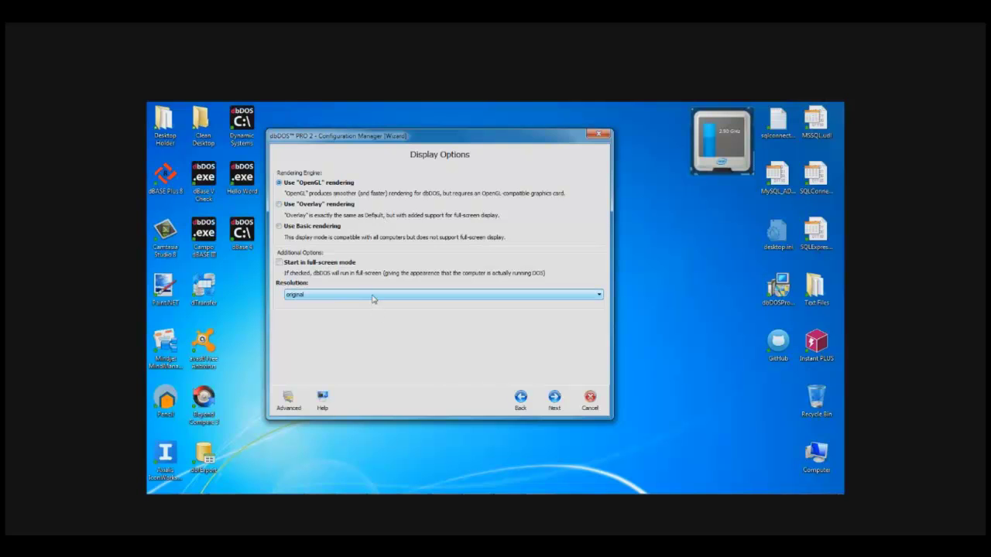
left_click(554, 401)
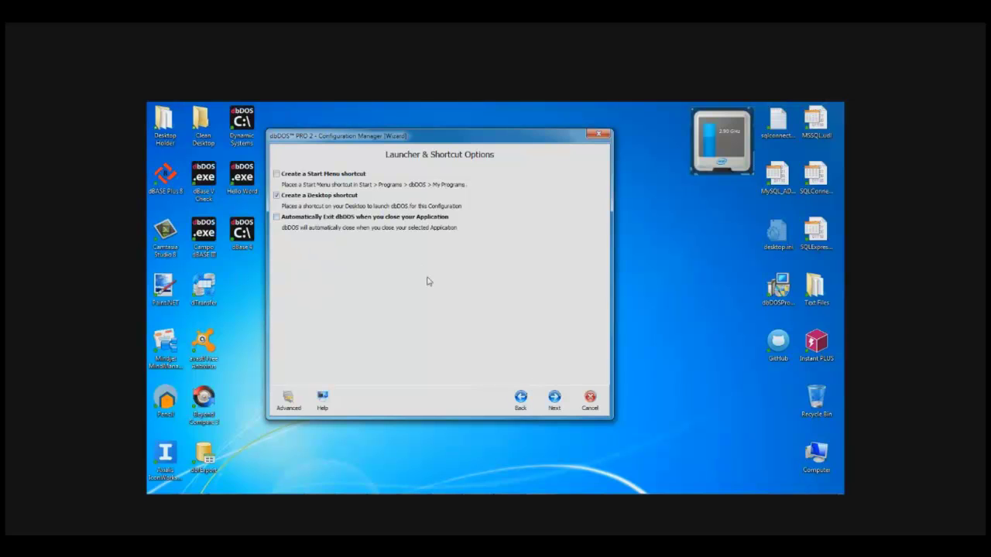
left_click(555, 401)
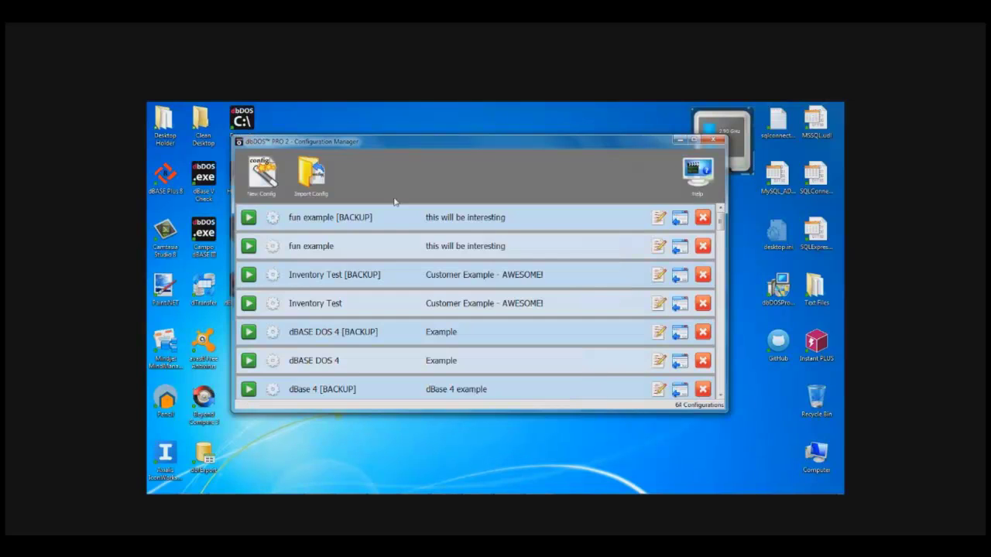
- Minimize the Configuration Manager, launch dBASE DOS 4 from its desktop shortcut and move its window toward the middle of the desktop
left_click_drag(490, 139, 532, 139)
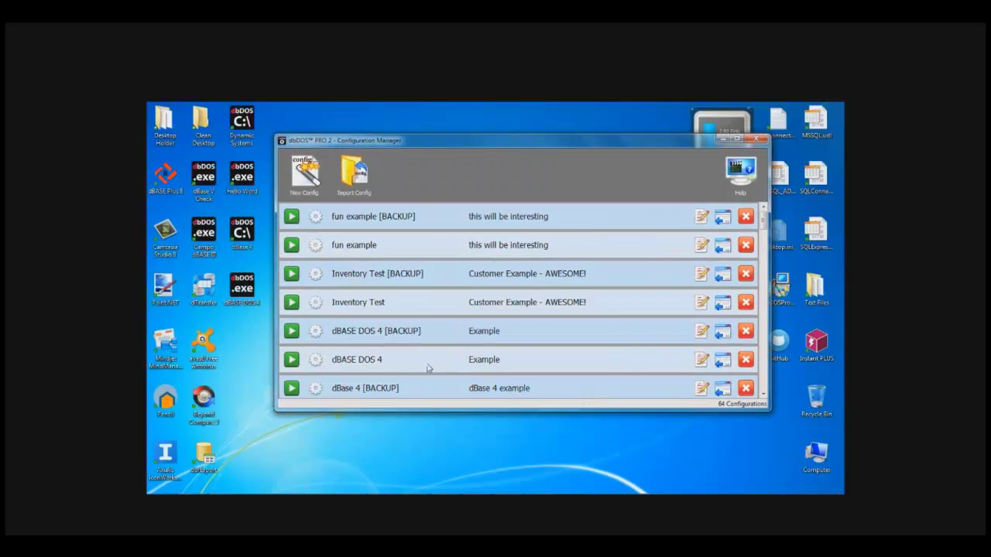
left_click(720, 140)
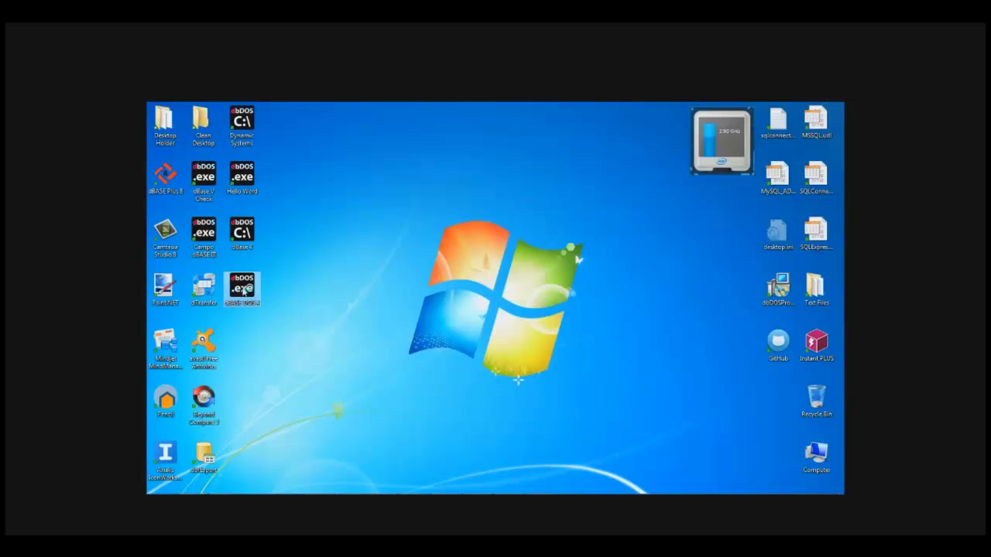
double_click(242, 288)
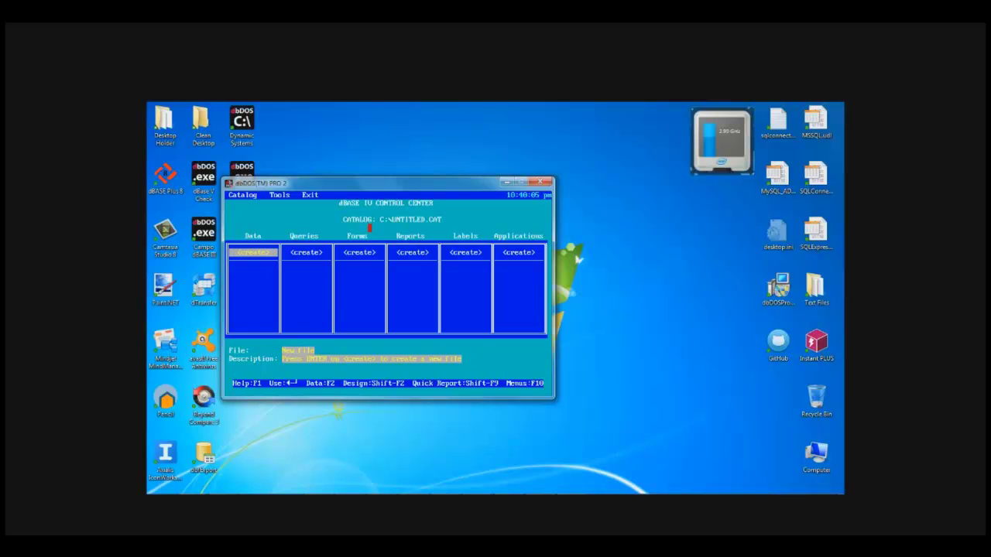
left_click_drag(324, 186, 416, 165)
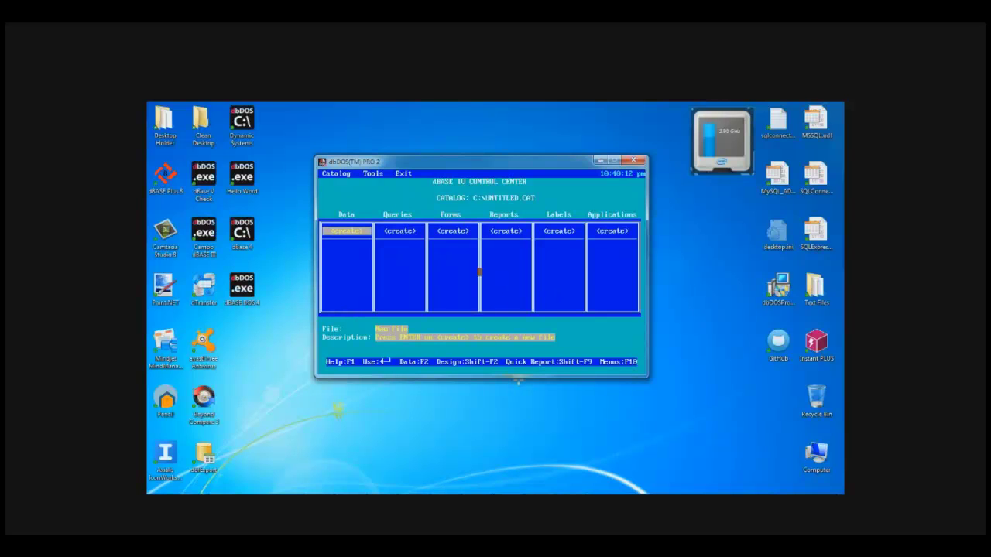
- Quit the dBASE IV Control Center to DOS and list the executables with "dir *.exe"
left_click(406, 174)
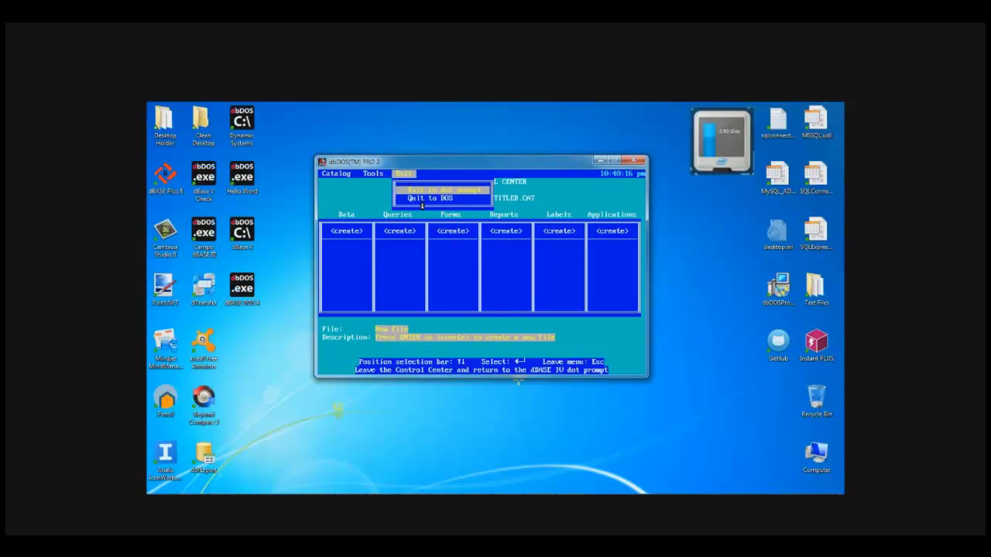
left_click(418, 198)
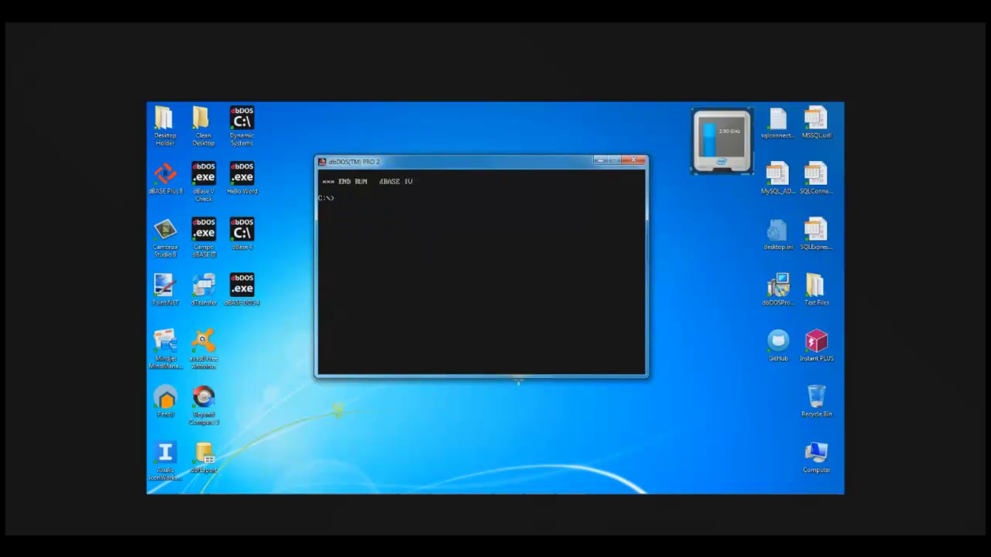
type("dir *(")
type("exe")
key("Return")
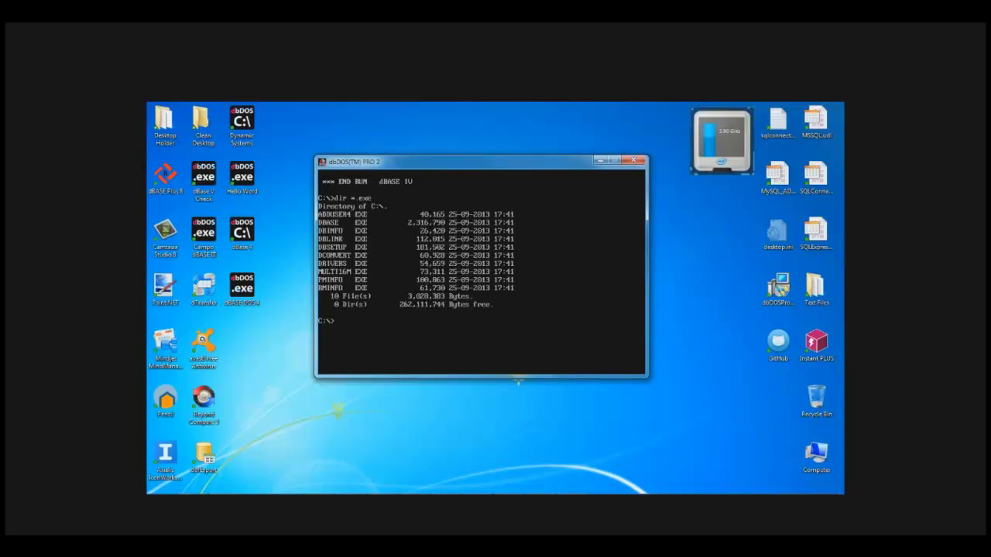
- Run dbinfo, look through its system information pages, and exit the DOS session
type("dbinfo")
key("Return")
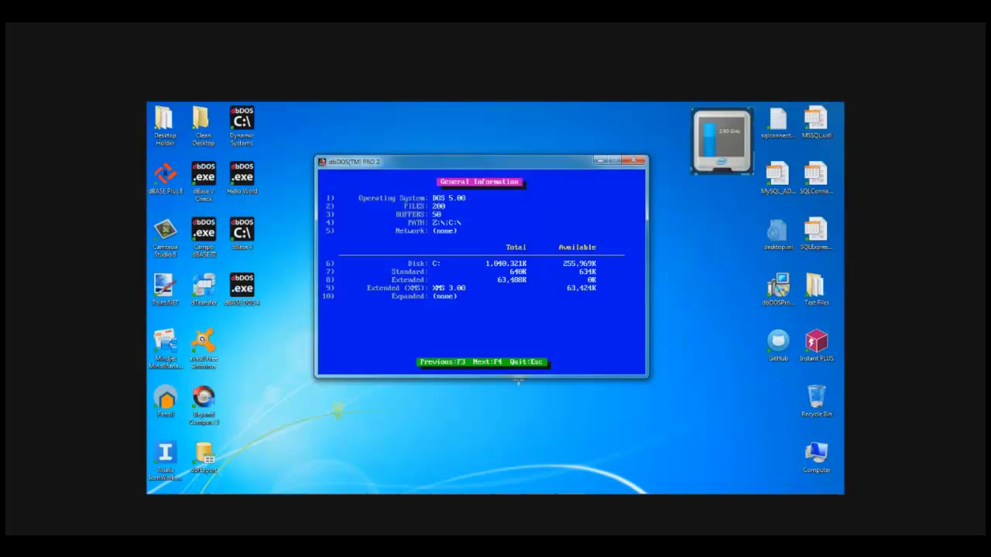
key("F4")
key("F3")
key("Escape")
type("exit")
key("Return")
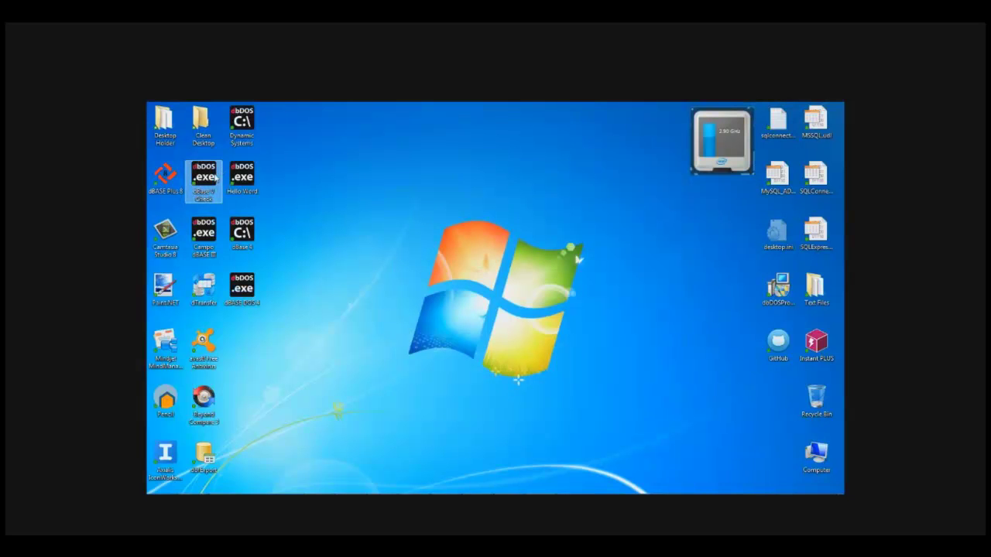
- Try to launch the dBase V Check configuration from its desktop shortcut, and close its window
double_click(216, 177)
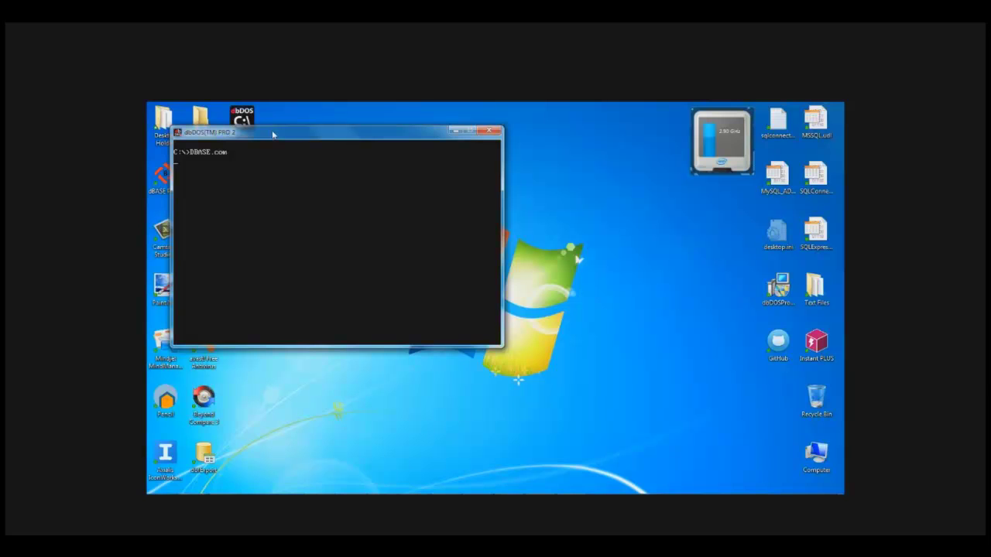
left_click_drag(273, 135, 380, 138)
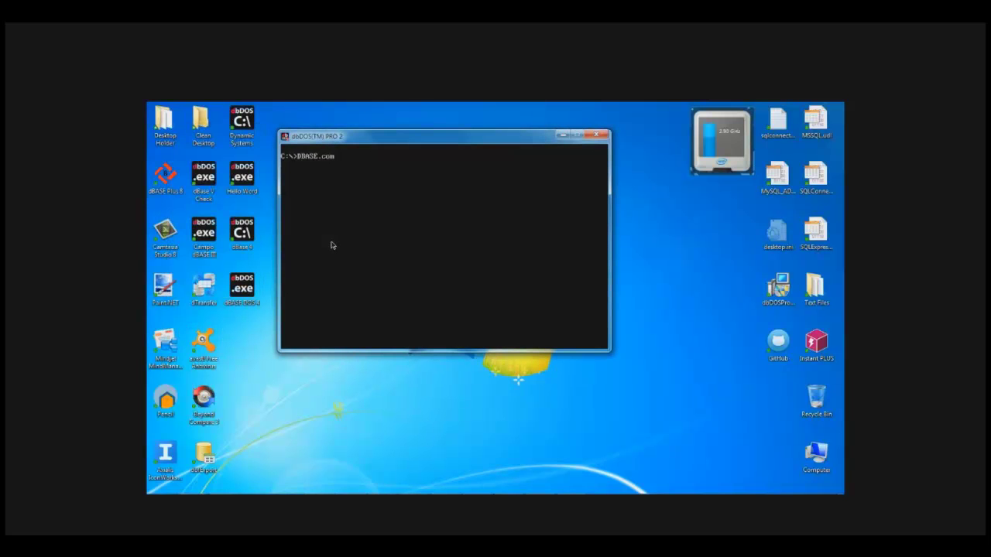
left_click(596, 136)
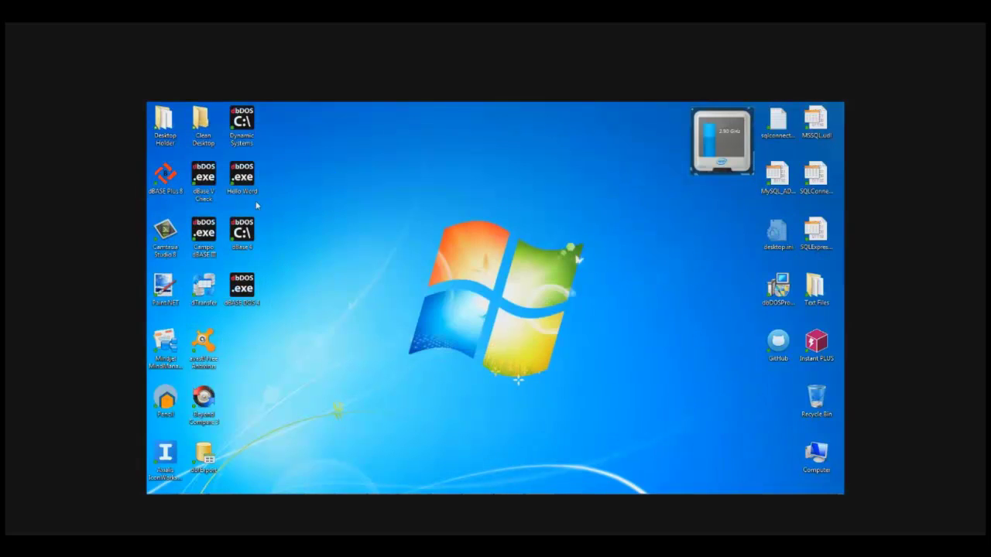
- Restore the Configuration Manager, run the "dBASE V" configuration located in the dbaseold directory, and move its window clear of the status window
left_click(540, 484)
scroll(569, 316, "down", 3)
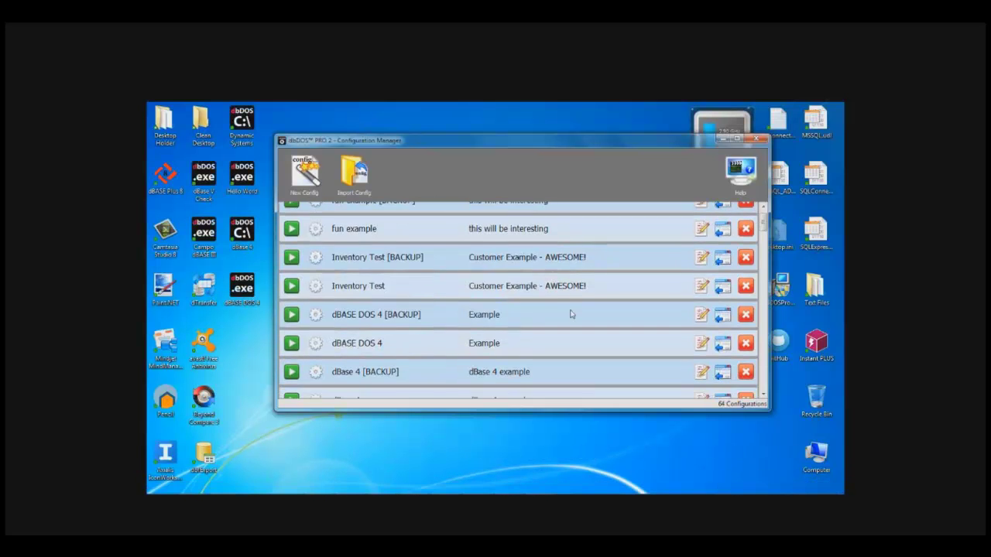
left_click_drag(762, 236, 764, 384)
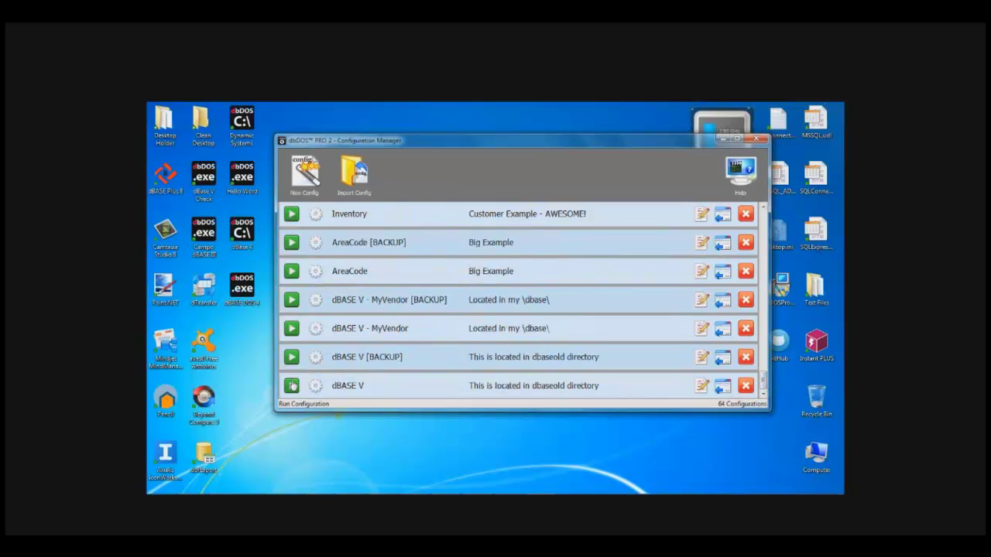
left_click(292, 385)
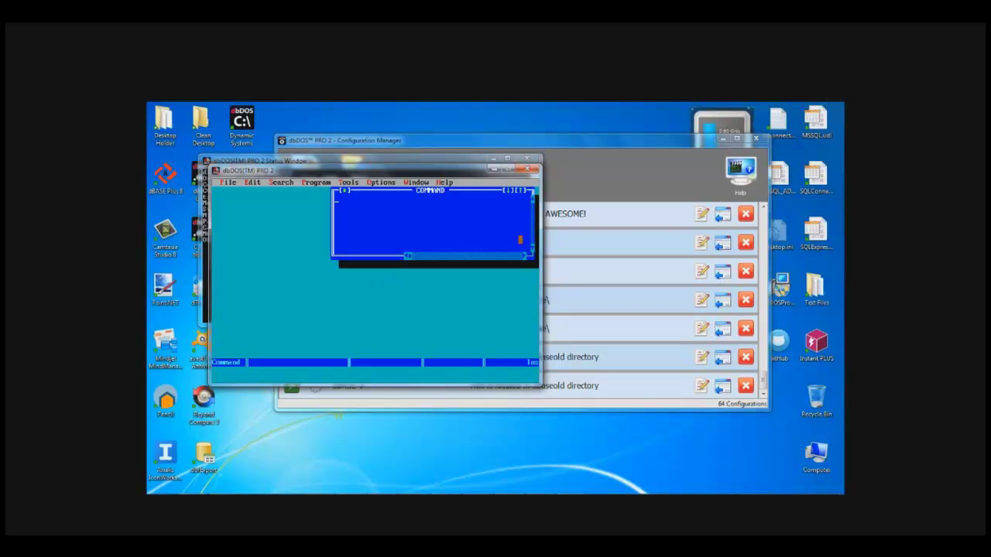
left_click_drag(350, 169, 453, 170)
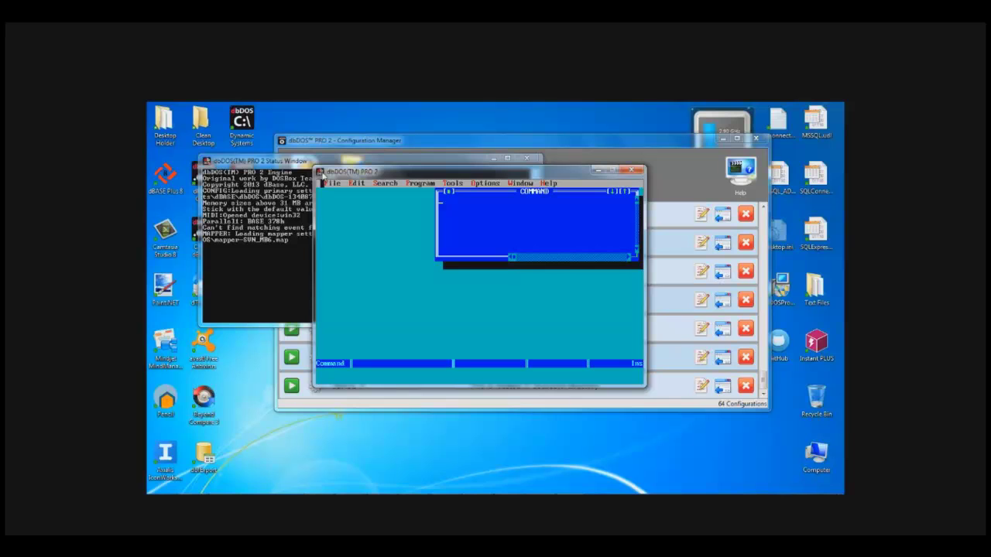
- Print the dBASE V screen to the dbDOS clipboard, view the screen capture and close it
left_click(321, 174)
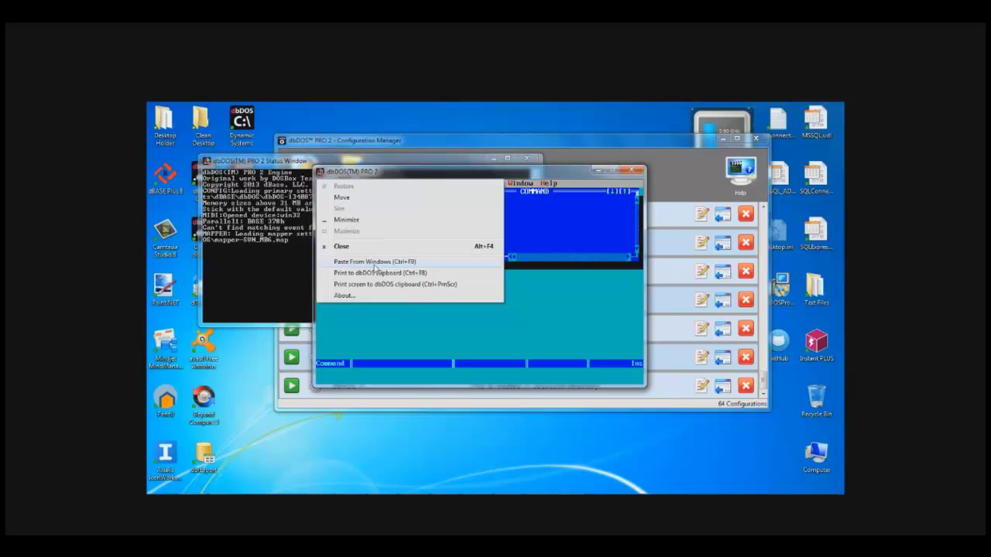
left_click(379, 286)
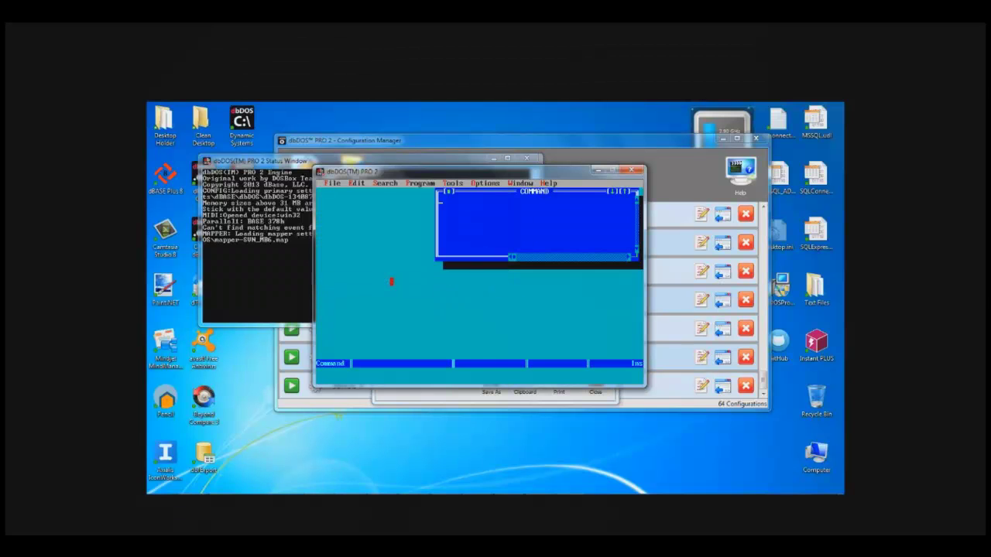
left_click(431, 403)
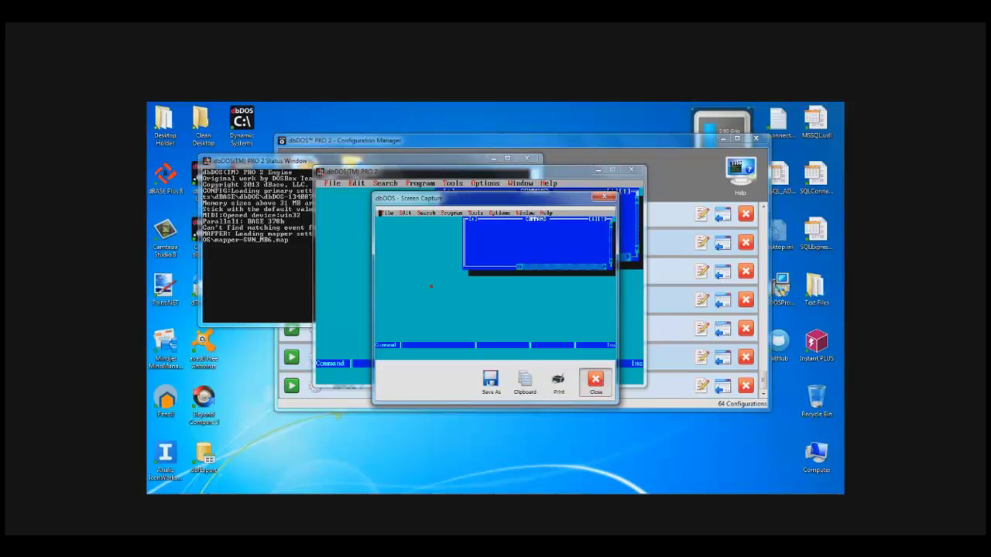
left_click(595, 380)
- Write "? date()" in a new Notepad++ document, copy it and paste it from Windows into the dBASE V command window
mouse_move(419, 493)
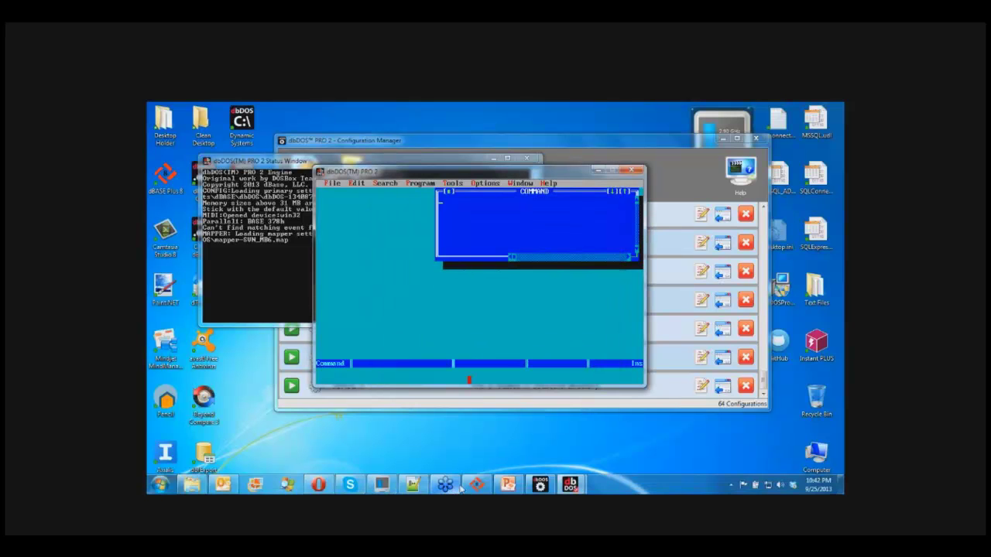
left_click(413, 486)
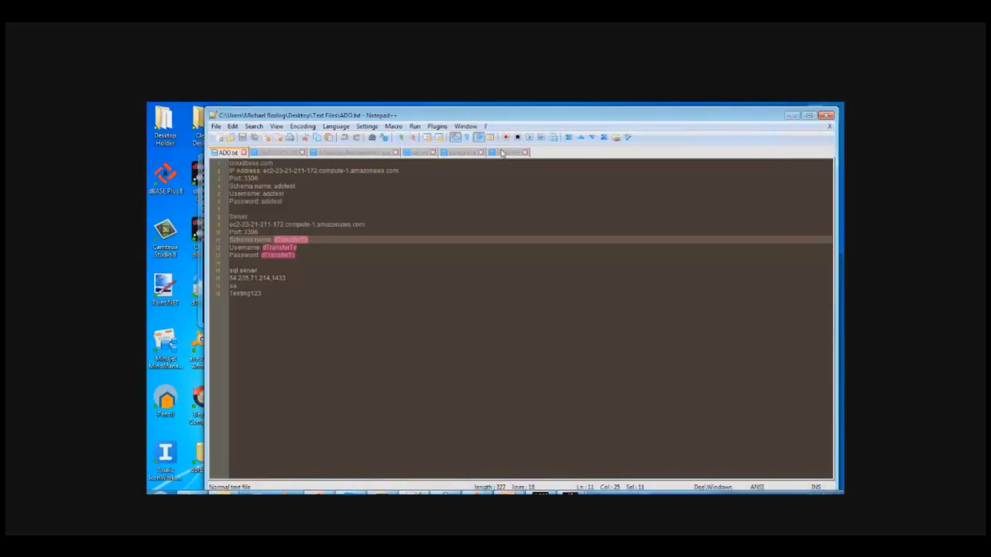
left_click(505, 153)
double_click(545, 153)
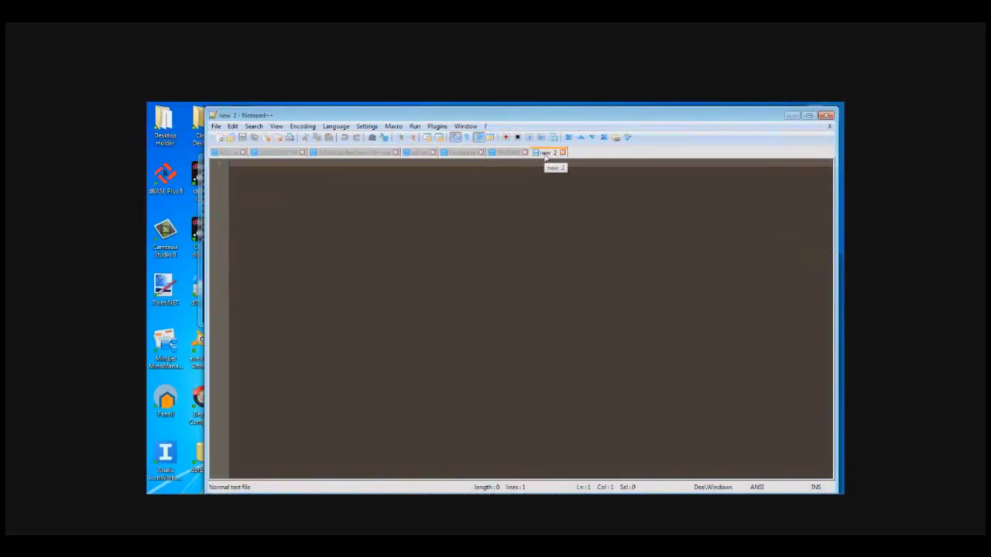
type("@echoata")
left_click_drag(257, 164, 216, 164)
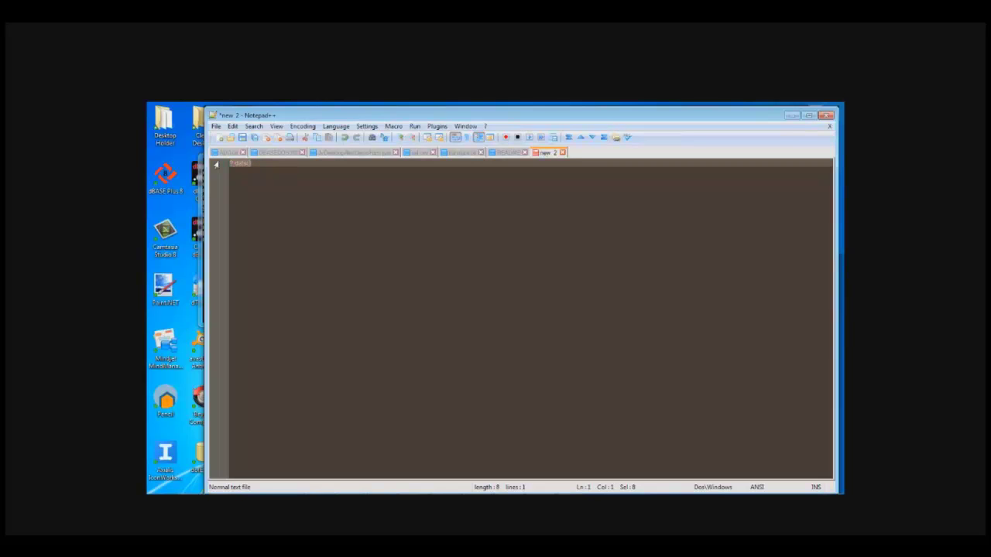
left_click(790, 114)
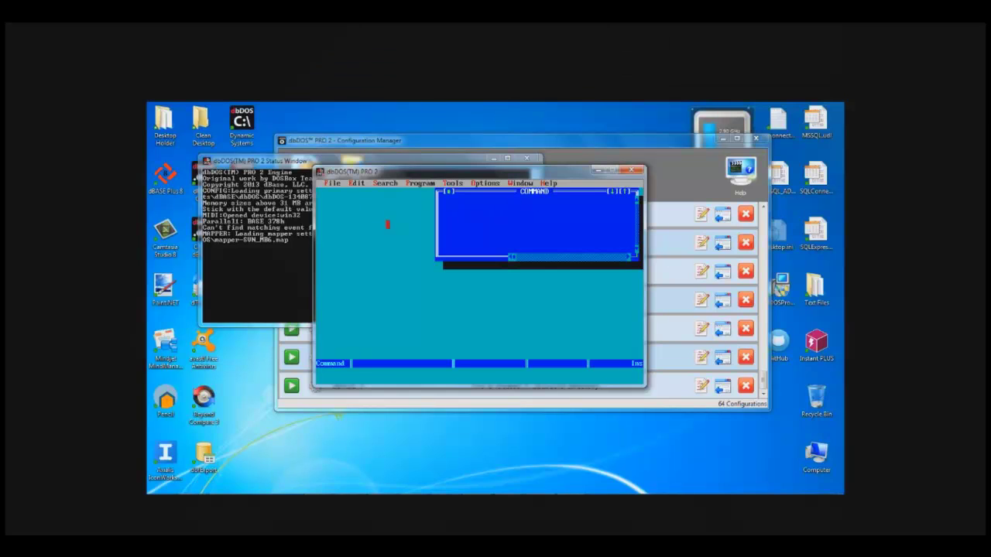
left_click(320, 171)
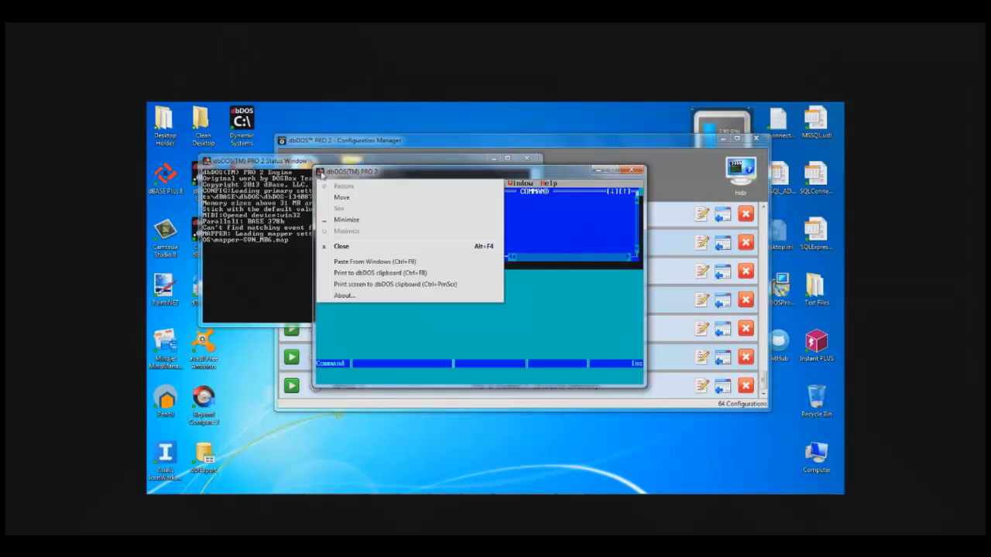
left_click(371, 266)
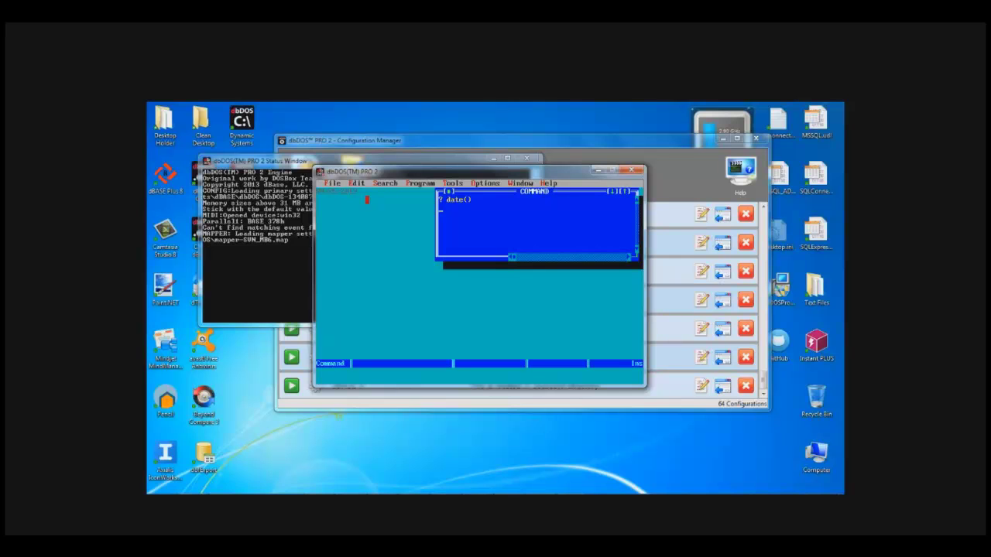
- Open the program file TMEMORY.PRG in the dBASE V editor
left_click(331, 182)
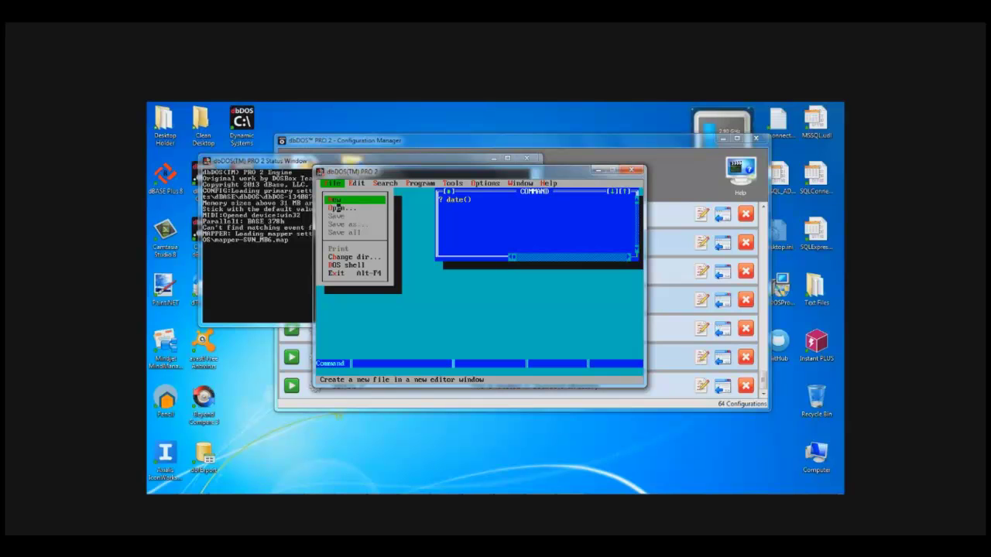
left_click(338, 208)
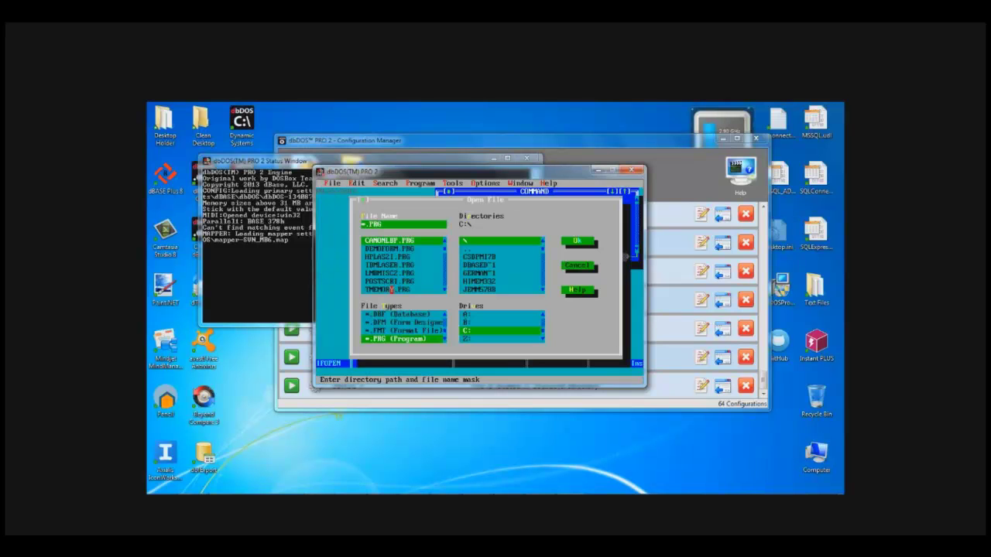
double_click(393, 282)
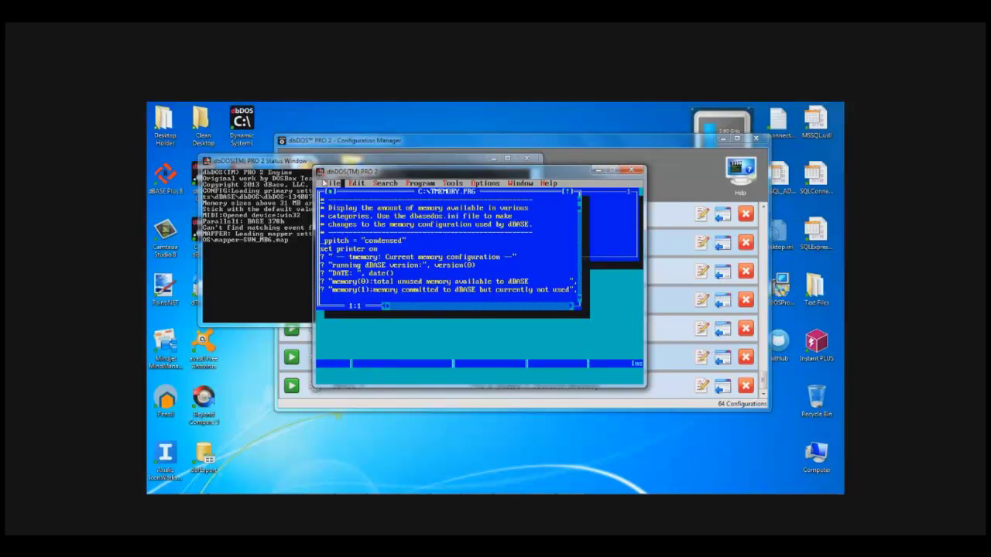
- Redirect printing to the dbDOS clipboard and print the TMEMORY.PRG program
left_click(325, 183)
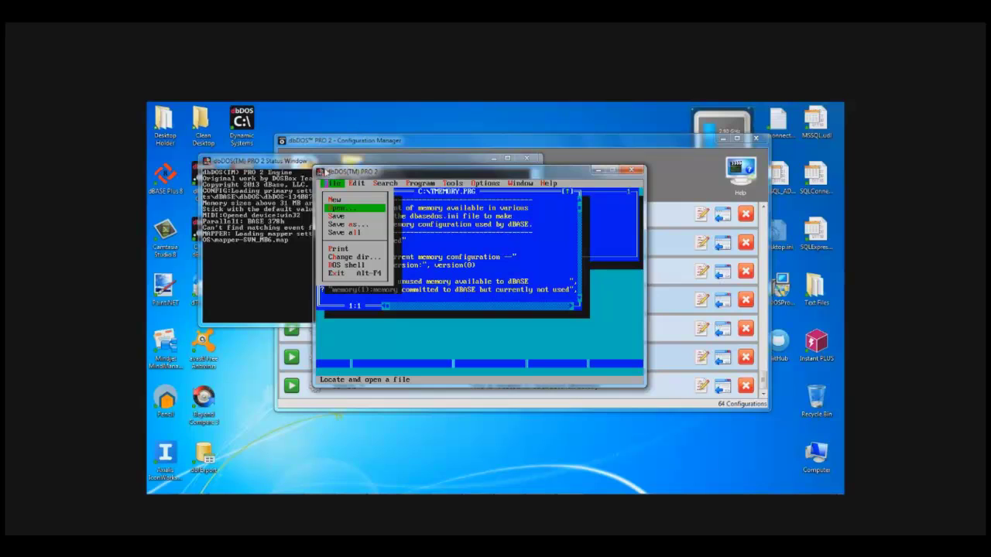
left_click(322, 172)
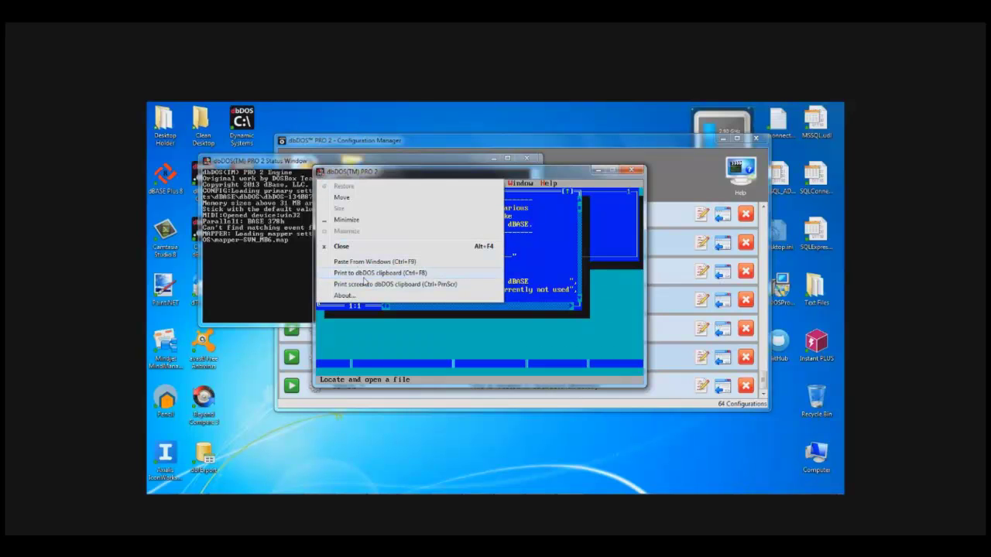
left_click(364, 276)
left_click(331, 249)
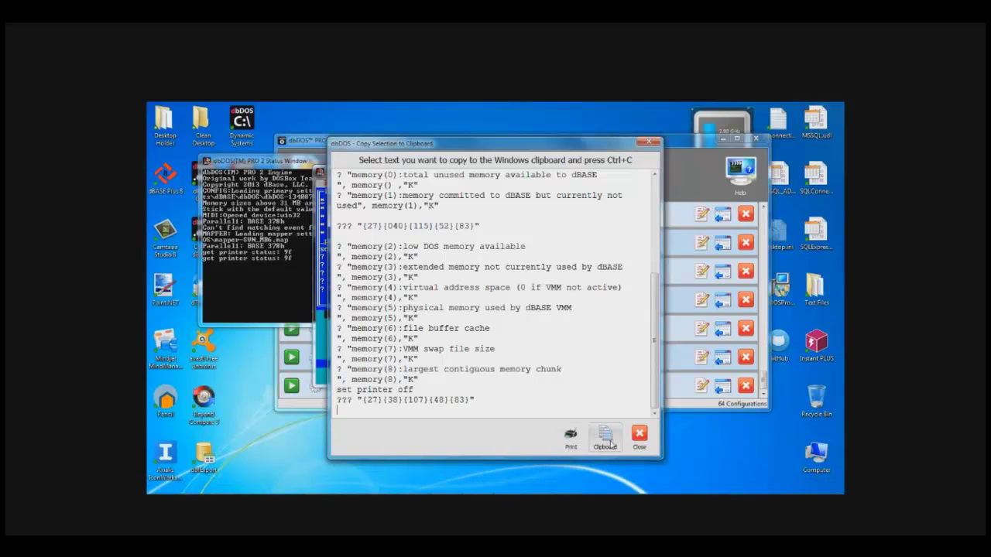
- Copy the printed lines from the first "???" line through "set printer off" into the Notepad++ document below "? date()", and close the clipboard window
left_click_drag(341, 225, 559, 386)
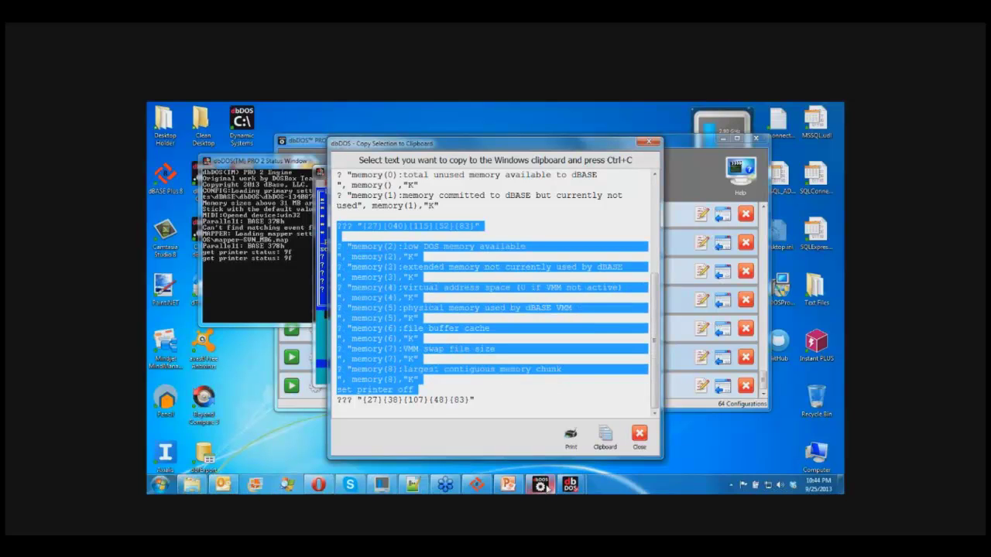
left_click(413, 485)
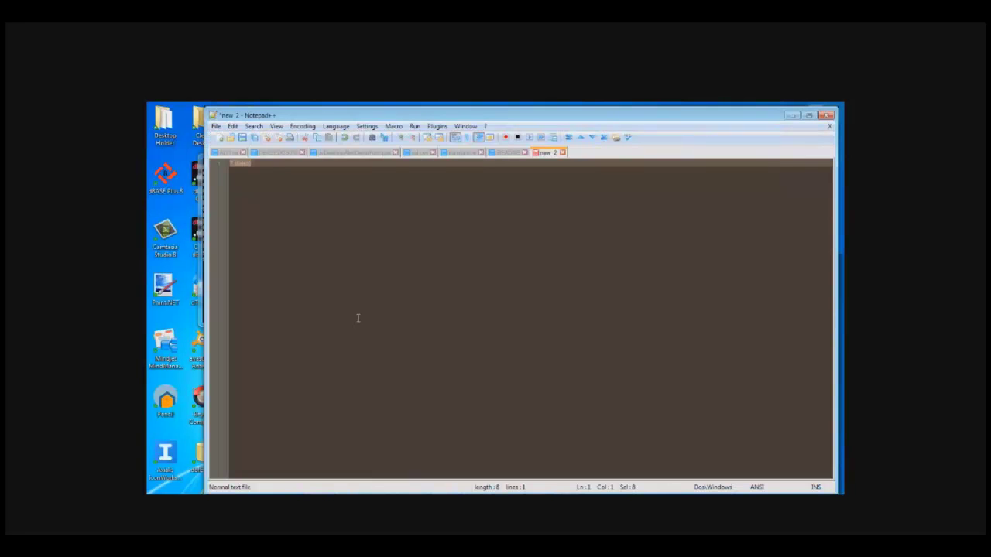
key("End")
key("Return")
key("Return")
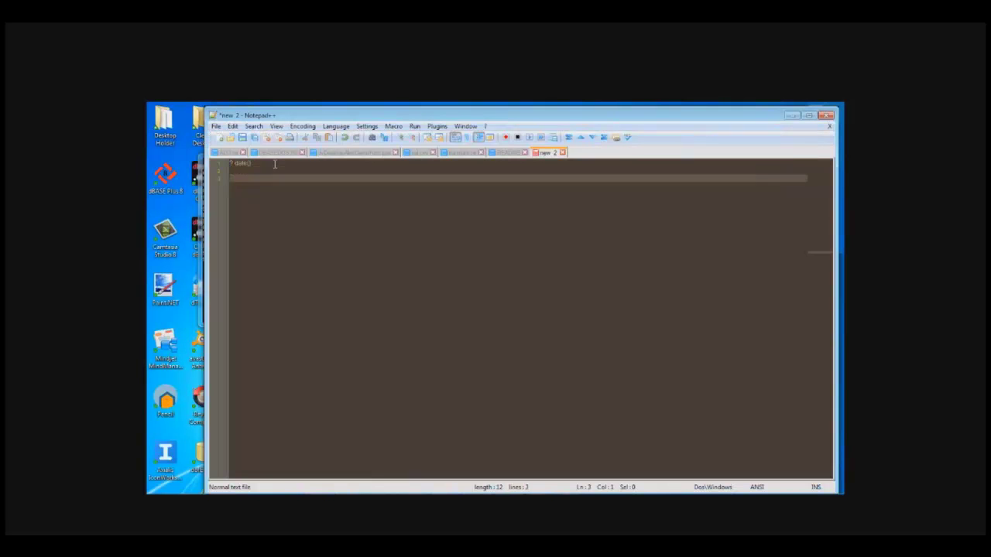
key("ctrl+v")
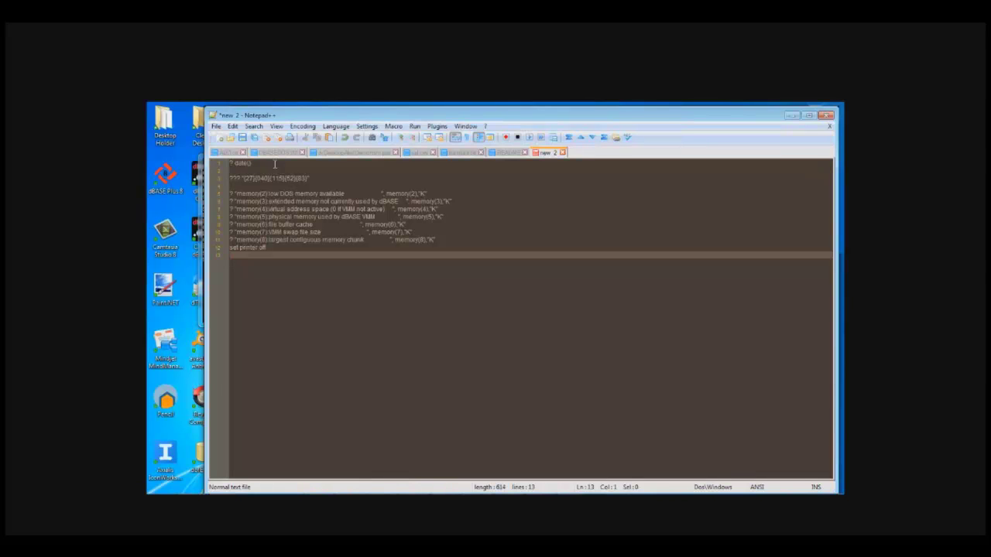
left_click(790, 115)
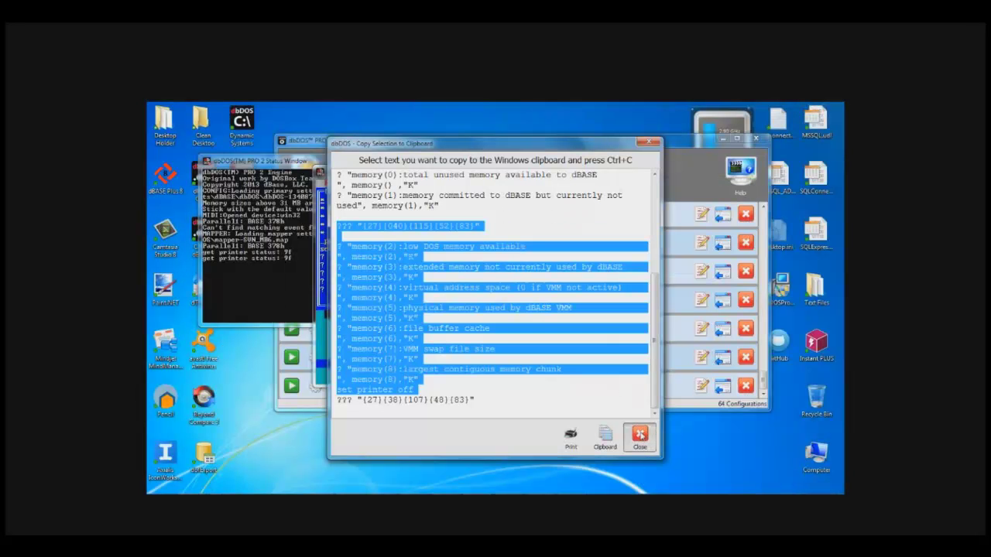
left_click(640, 435)
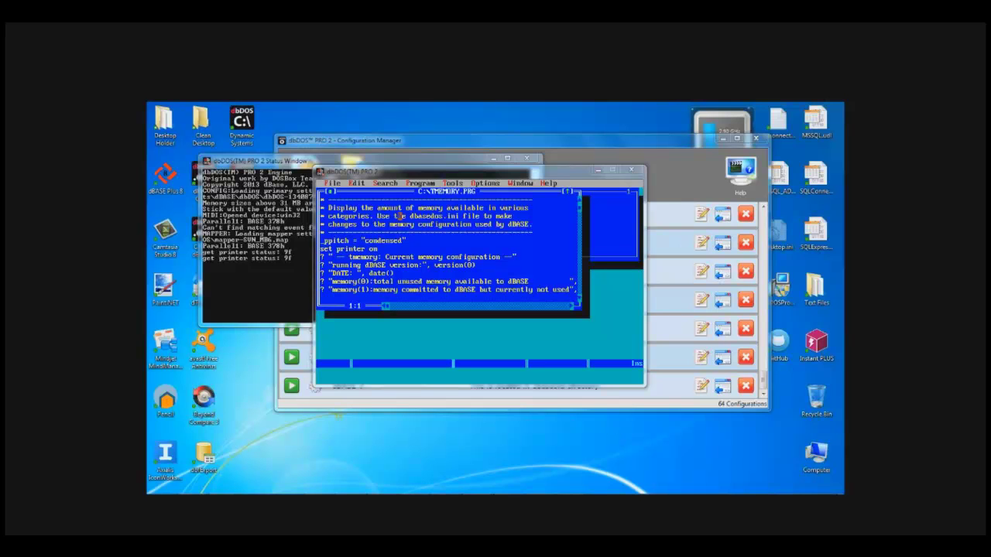
- Exit dBASE V and its DOS session, and close the Configuration Manager
left_click(341, 274)
type("exit")
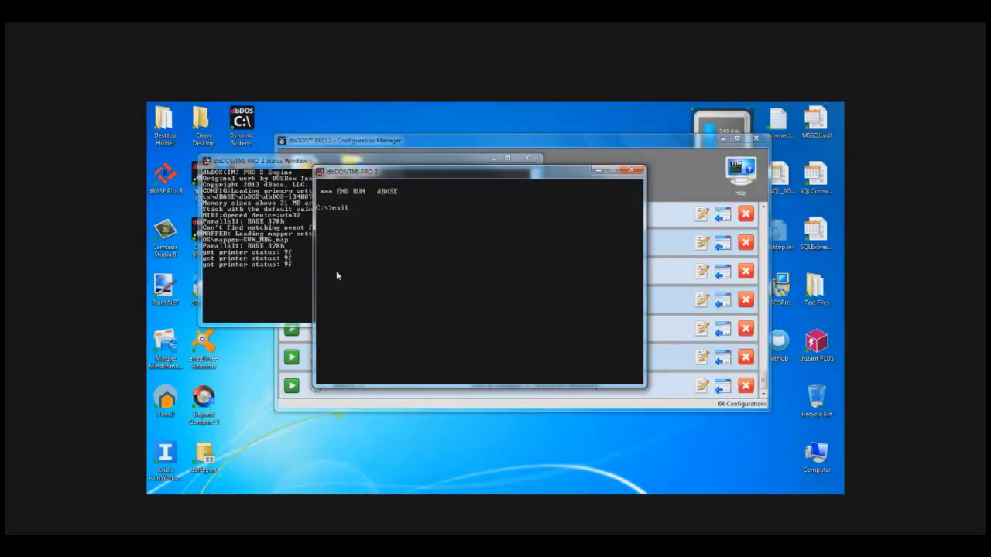
key("Return")
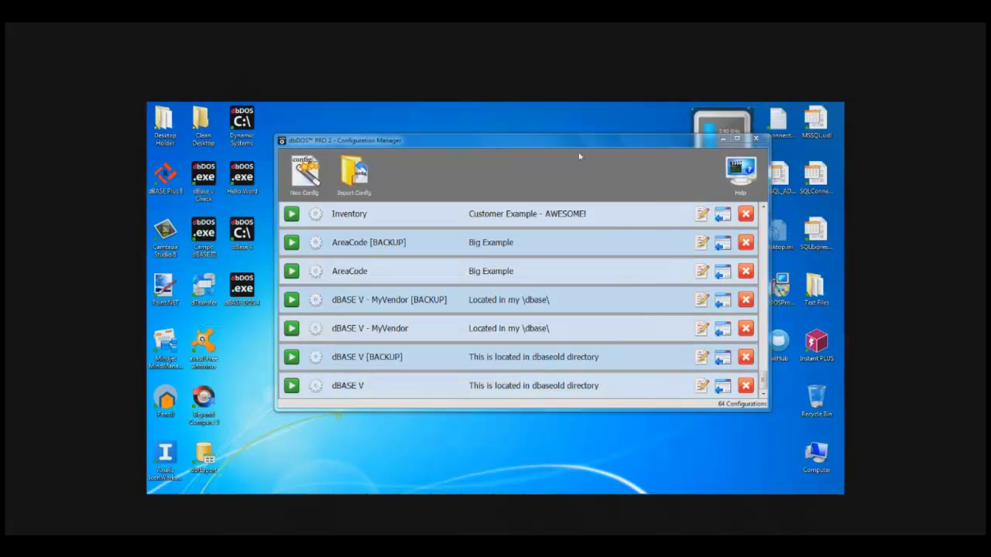
left_click(756, 140)
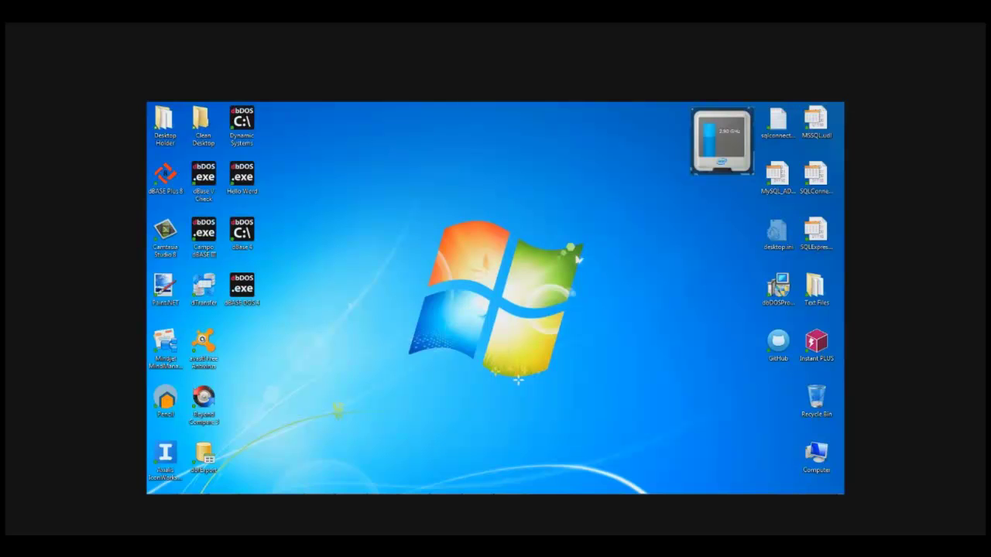
- Switch to Opera, browse the Crime dataset category on dbasedata.com, and change the listing from list view to box view
mouse_move(325, 493)
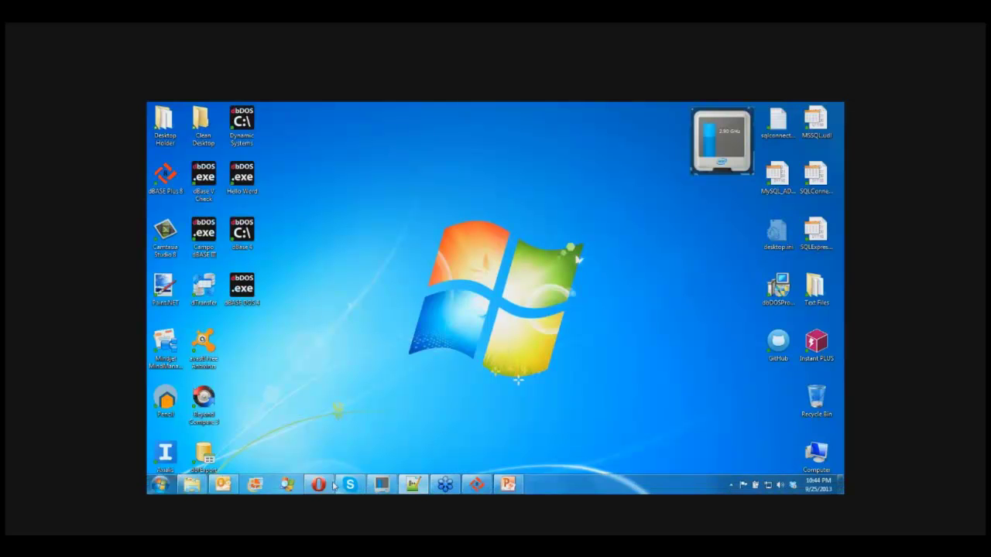
left_click(320, 485)
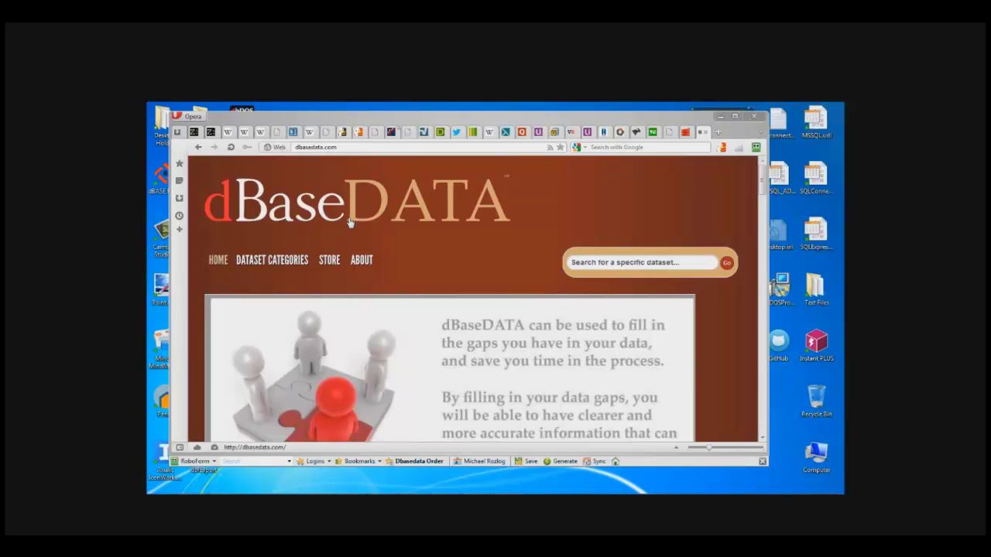
mouse_move(278, 262)
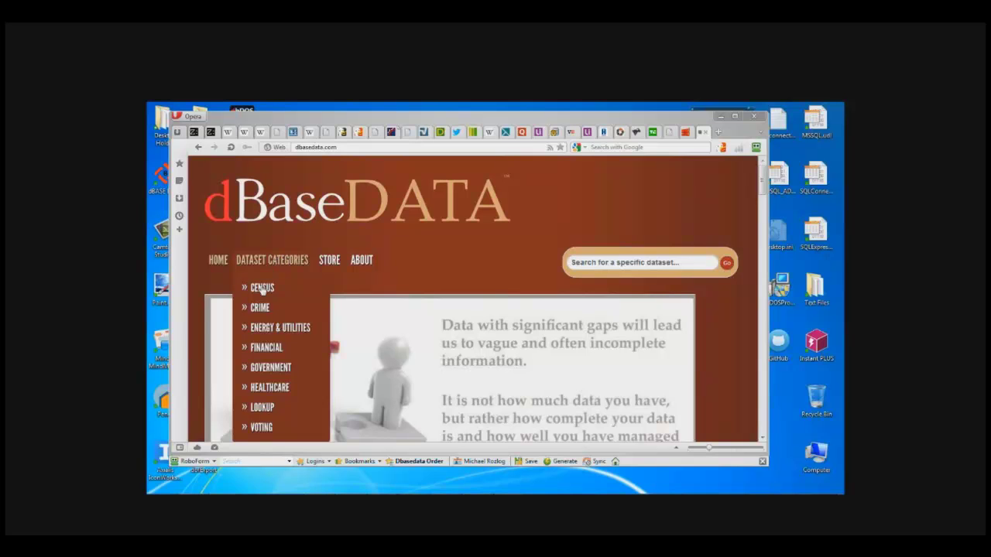
left_click(259, 309)
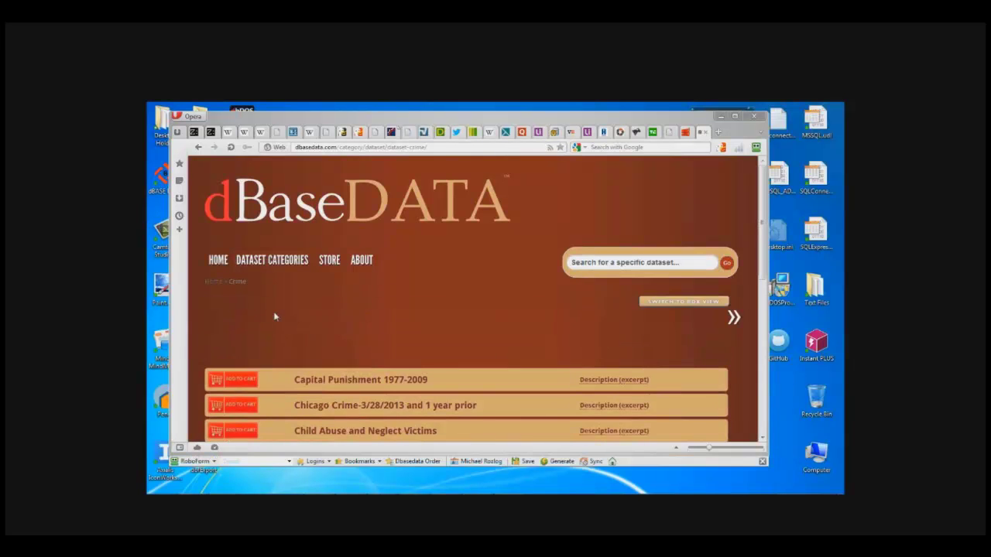
scroll(315, 338, "down", 5)
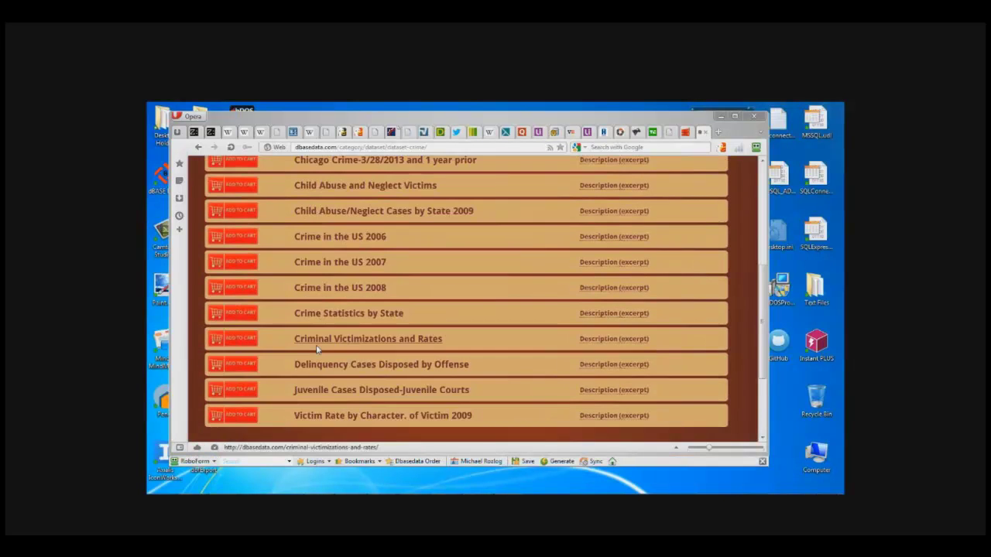
scroll(317, 349, "up", 5)
left_click(670, 302)
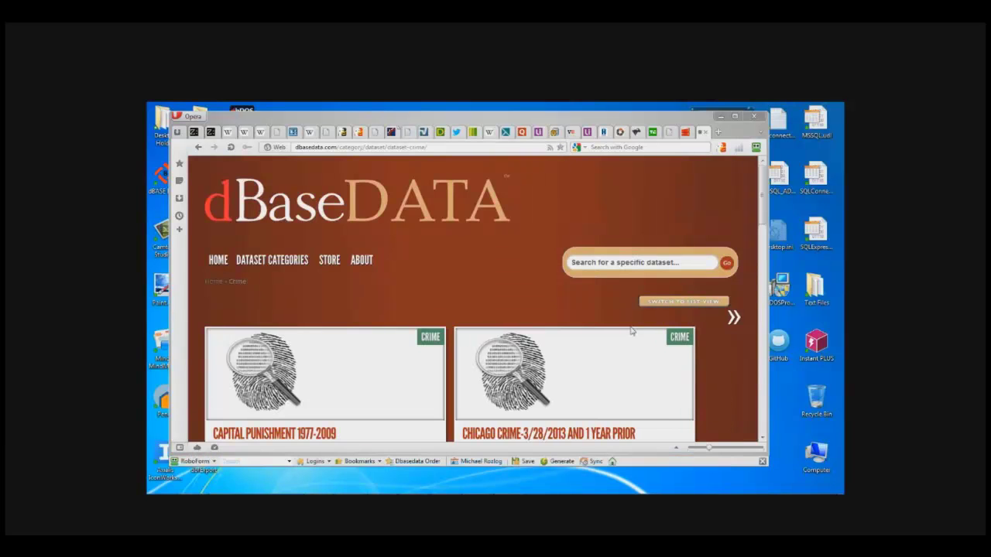
- Open the Chicago Crime-3/28/2013 and 1 Year Prior dataset and review its description, row count and sample data
scroll(589, 310, "down", 3)
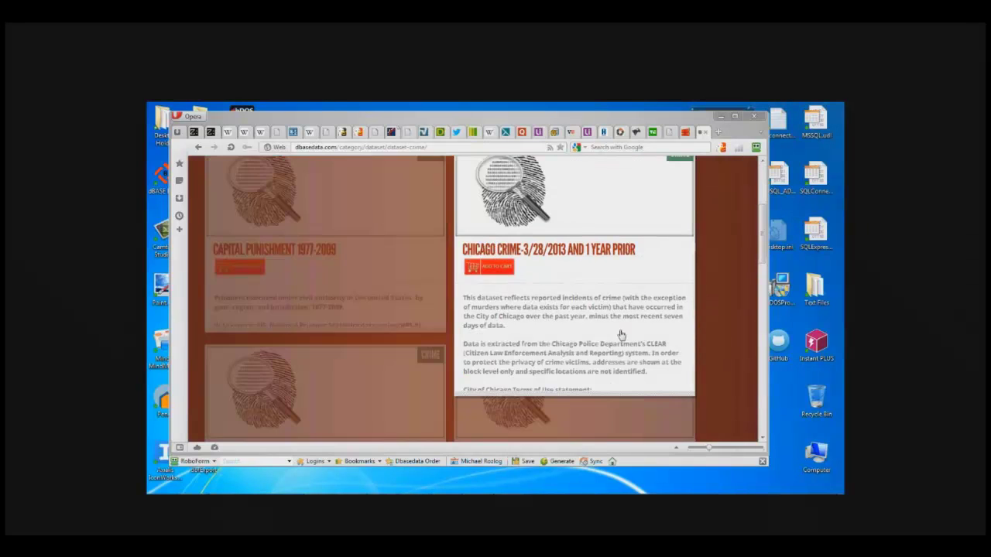
mouse_move(542, 227)
left_click(523, 214)
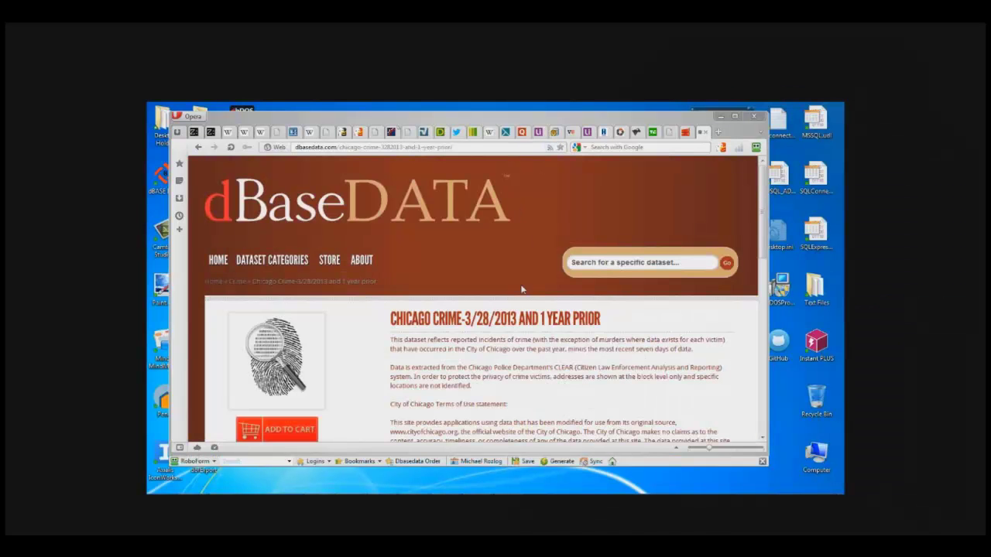
scroll(516, 333, "down", 3)
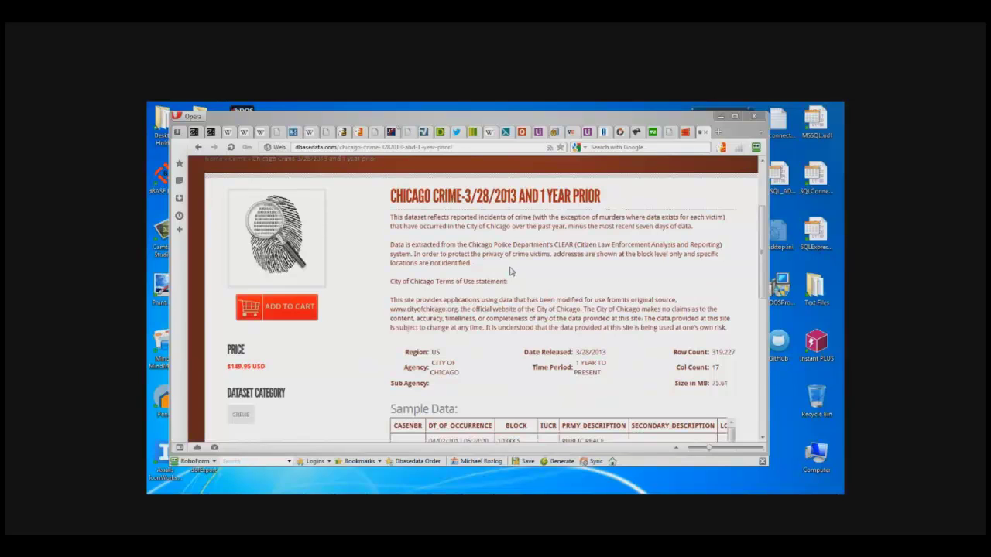
scroll(510, 271, "down", 6)
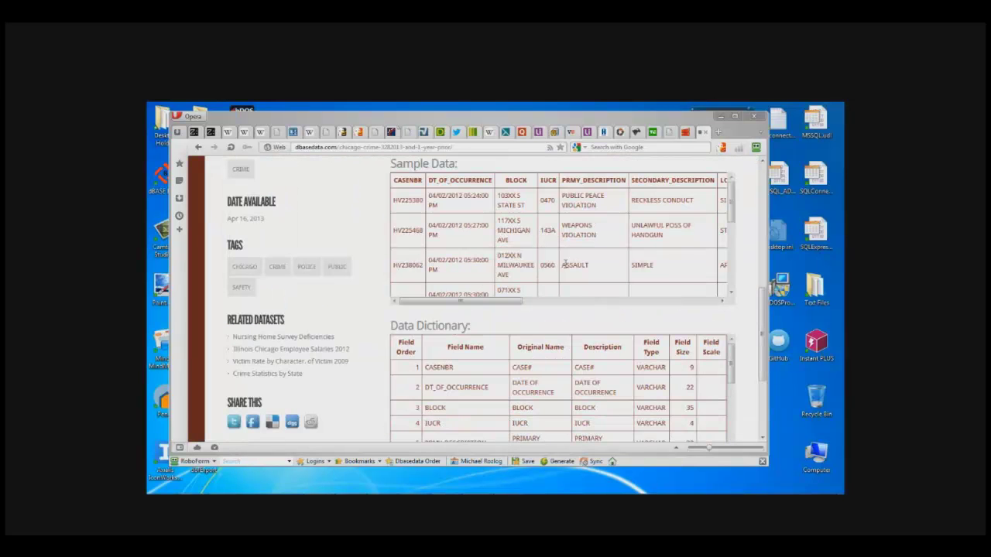
scroll(565, 265, "up", 5)
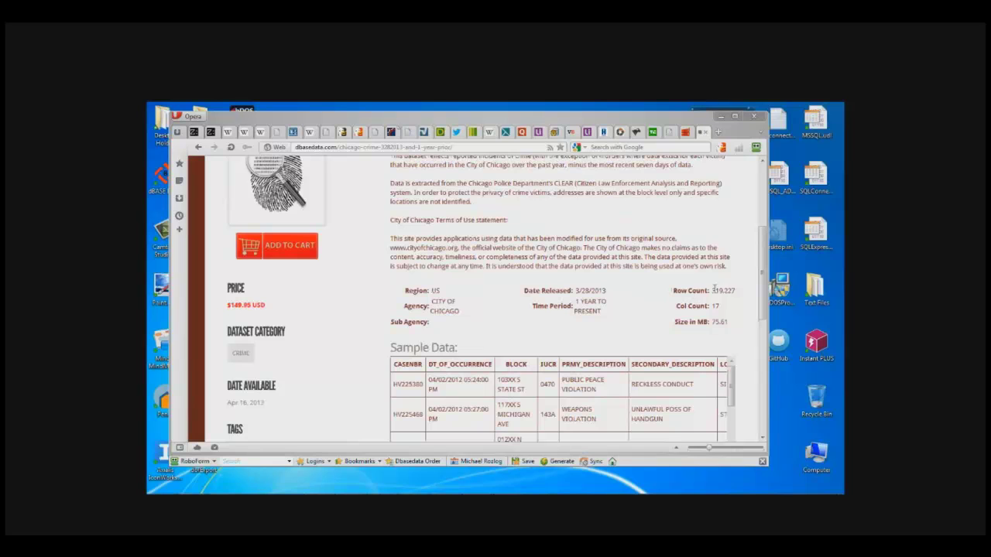
left_click_drag(712, 291, 742, 292)
scroll(554, 334, "down", 3)
left_click_drag(732, 272, 730, 339)
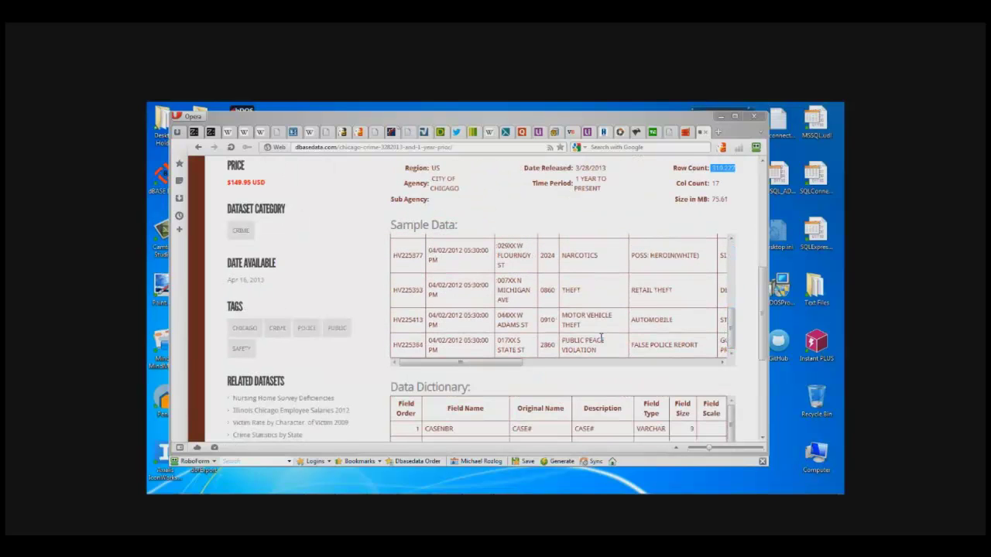
- Look through the field definitions in the Chicago crime dataset's data dictionary
scroll(577, 378, "down", 3)
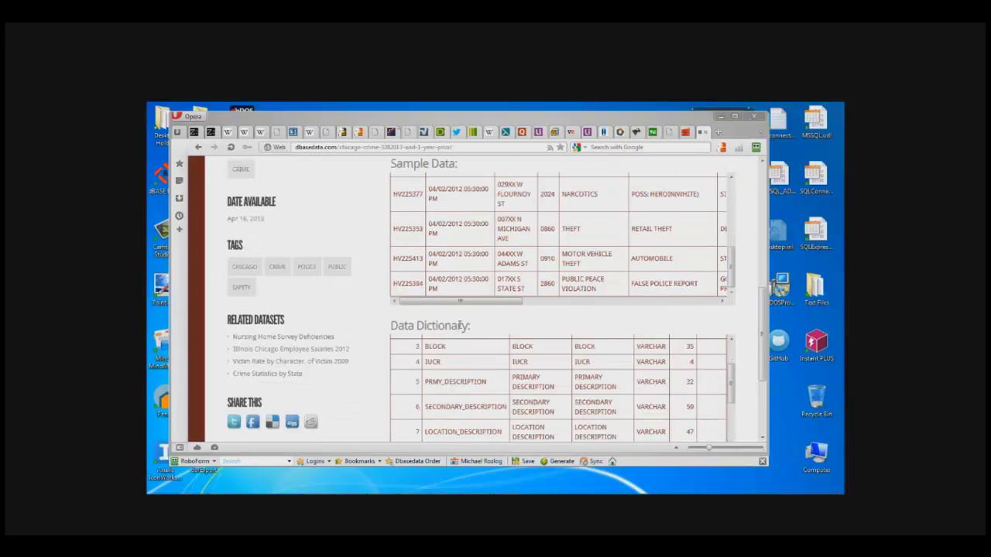
scroll(765, 352, "down", 3)
mouse_move(731, 293)
left_mouse_down()
mouse_move(733, 330)
mouse_move(736, 300)
left_mouse_up()
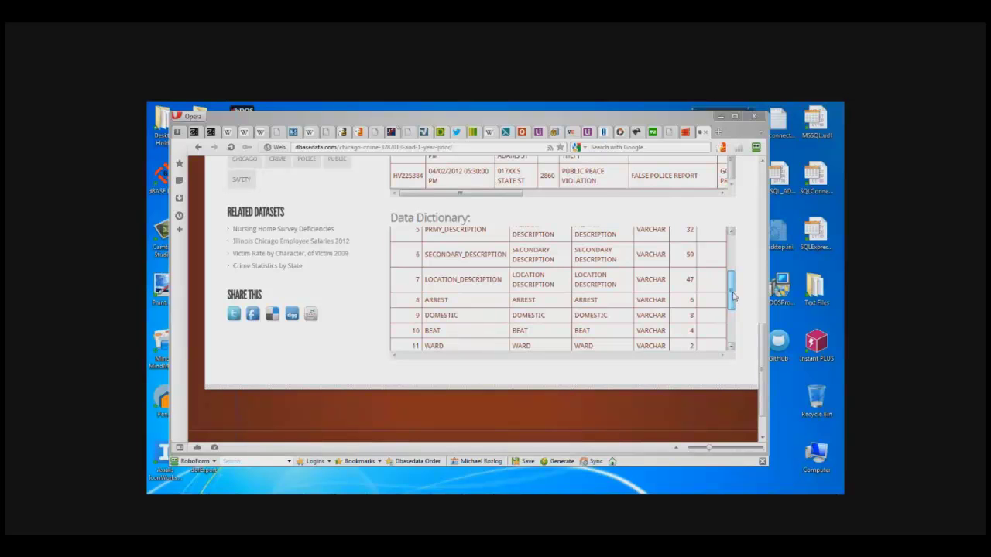
left_click_drag(733, 288, 731, 256)
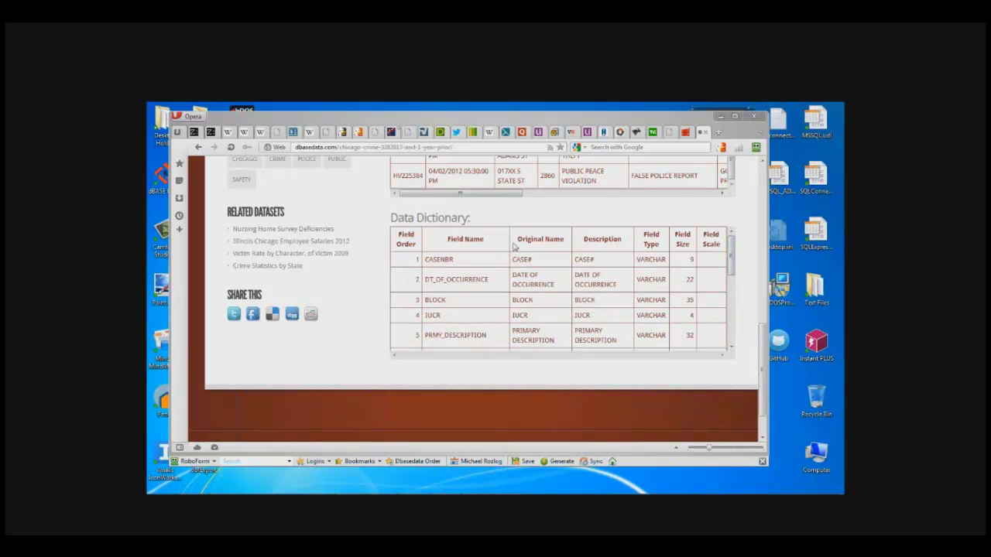
- Try searching the site's datasets for "S & P" with spaces around the ampersand
scroll(412, 251, "up", 10)
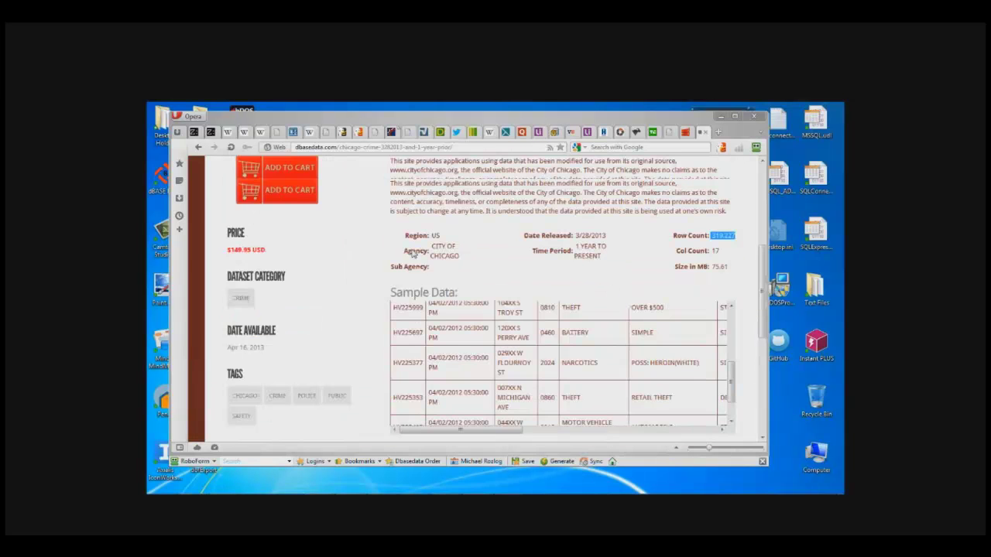
left_click(591, 262)
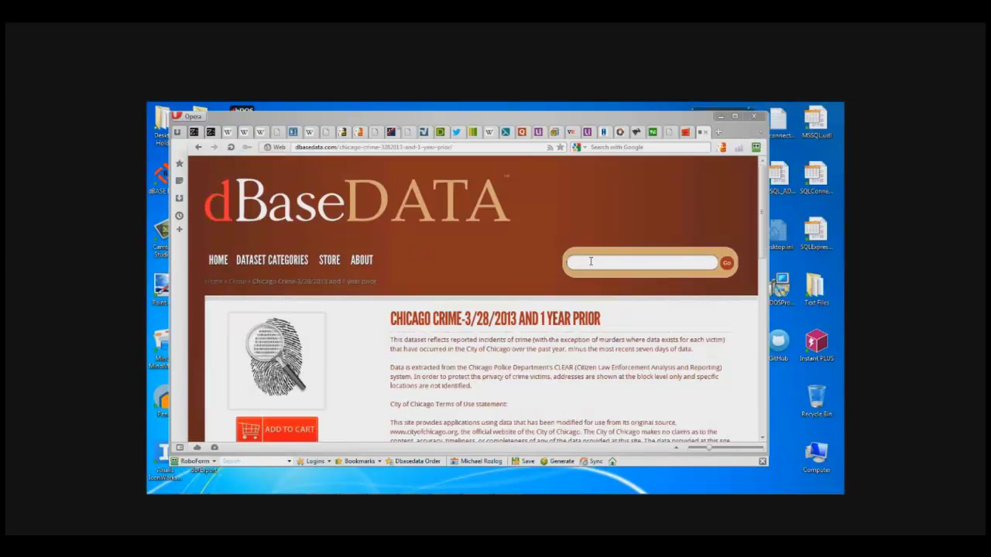
type("sear")
key("BackSpace")
key("BackSpace")
key("BackSpace")
type("& P")
key("Return")
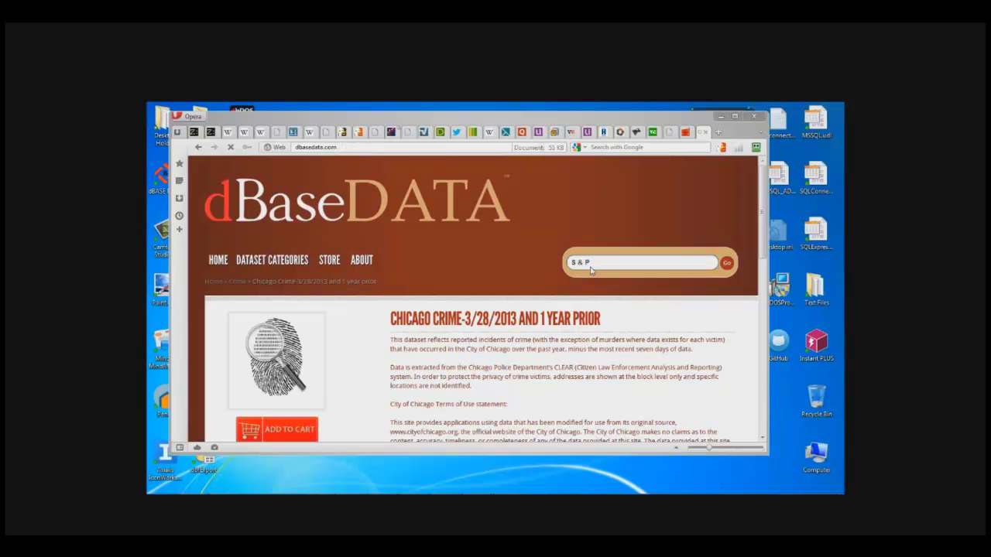
- Search the site's datasets for "S&P" and open the S&P 500 Companies dataset
left_click(619, 265)
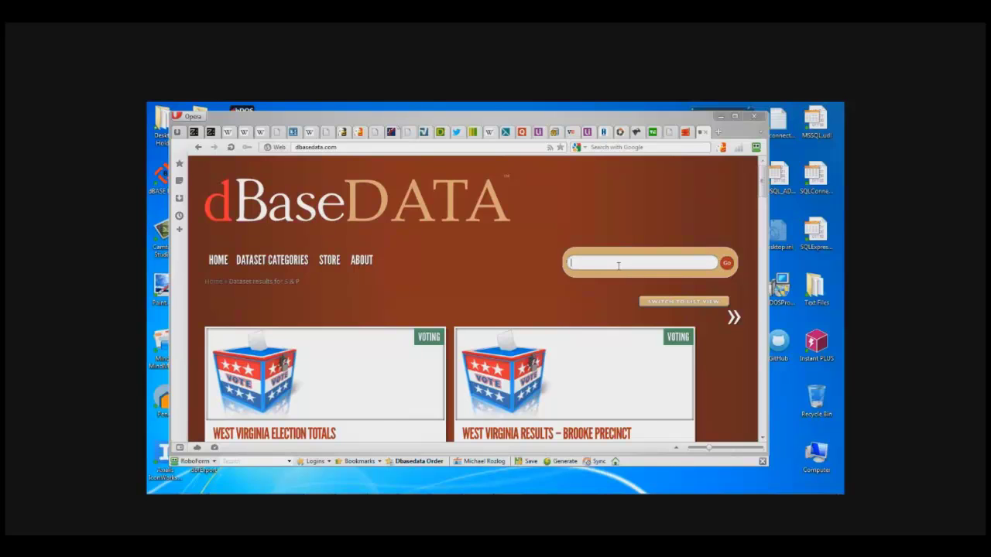
type("S&P")
key("Return")
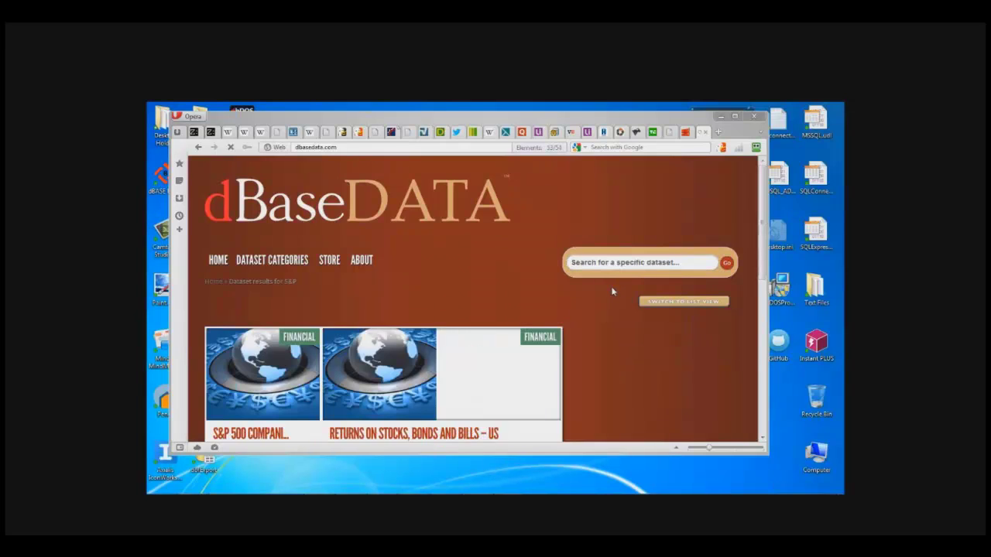
scroll(319, 410, "down", 3)
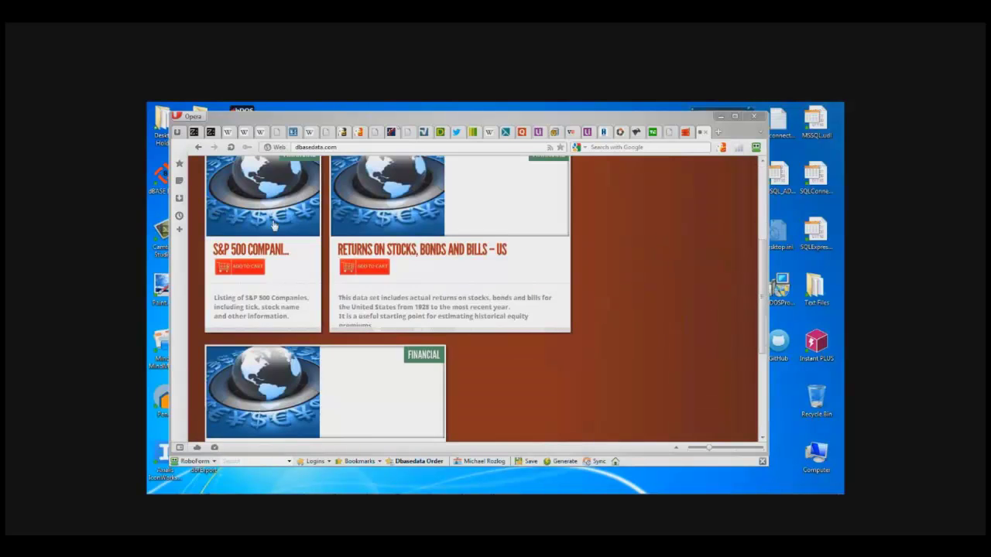
left_click(272, 222)
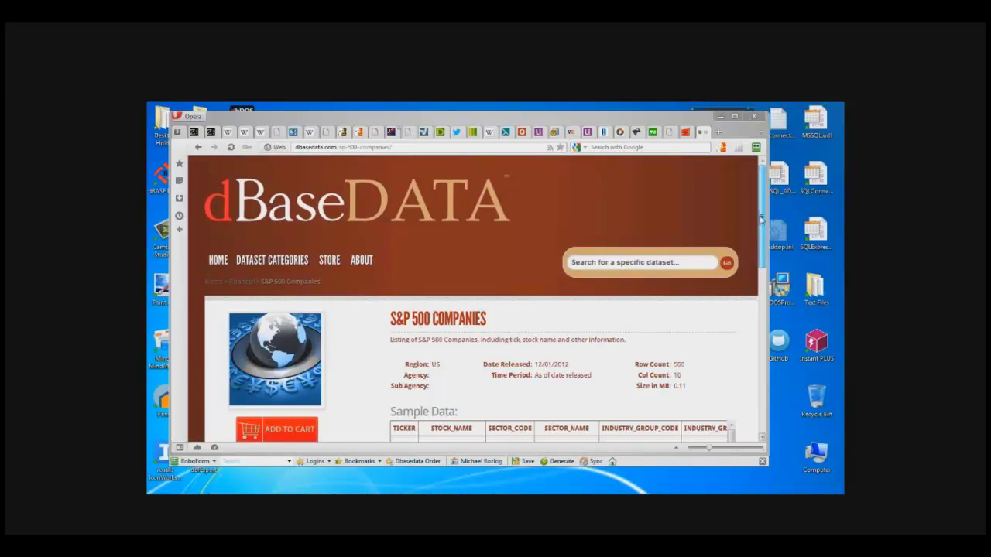
- Review the details, sample data and data dictionary of the S&P 500 Companies dataset
scroll(484, 292, "down", 3)
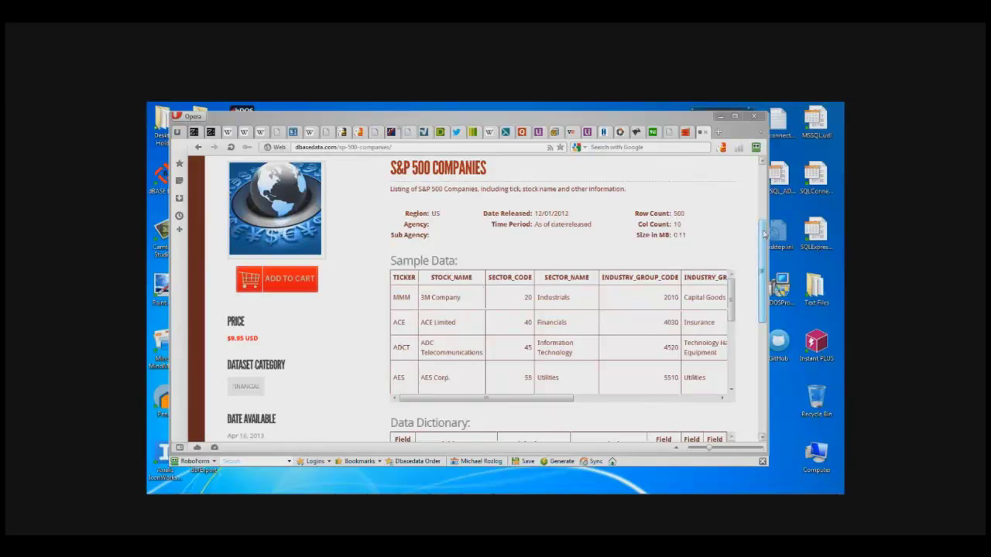
scroll(518, 360, "down", 3)
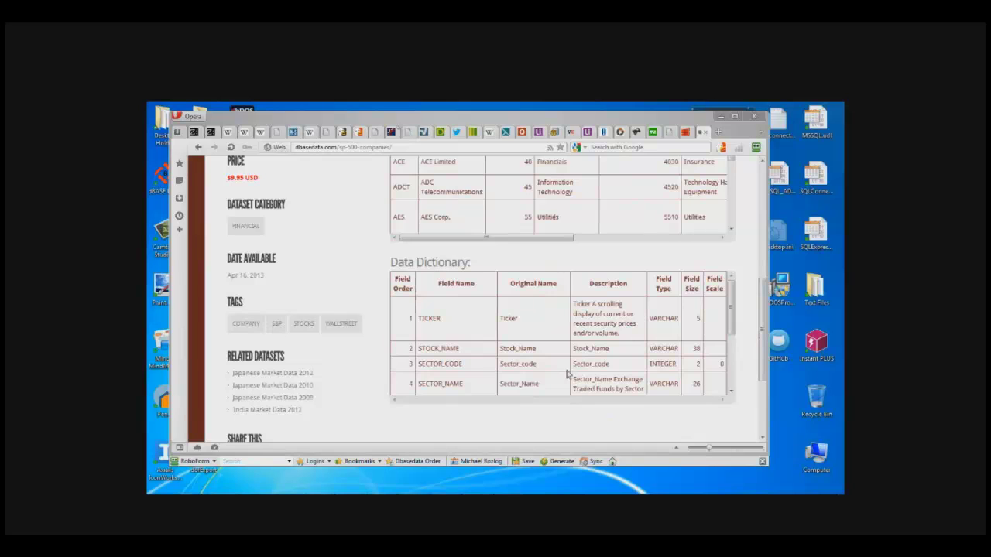
scroll(568, 374, "up", 5)
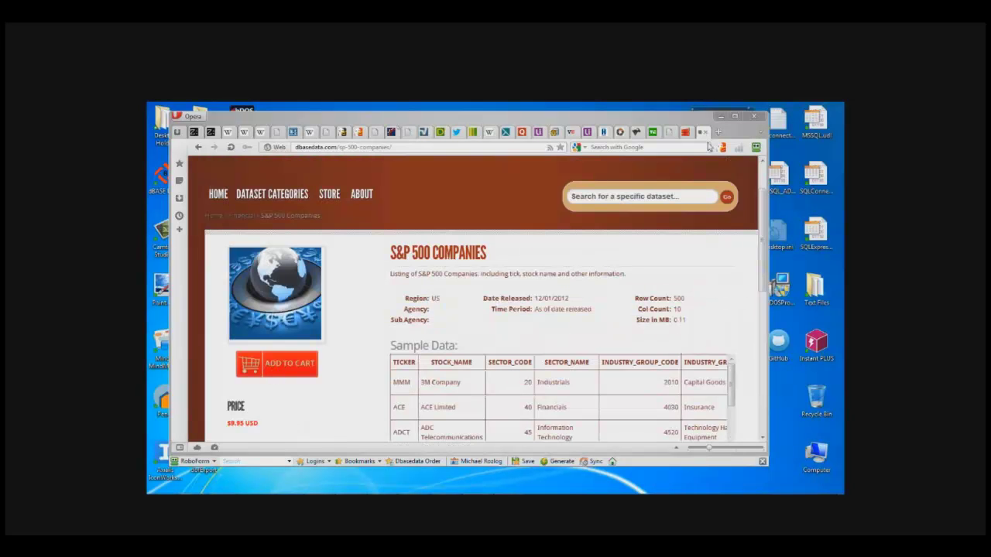
- Minimize Opera, switch to Windows Explorer, and open the DD_S_AND_P_500_COMPANIES folder inside C:\dbasedata to show the dataset's files
left_click(720, 117)
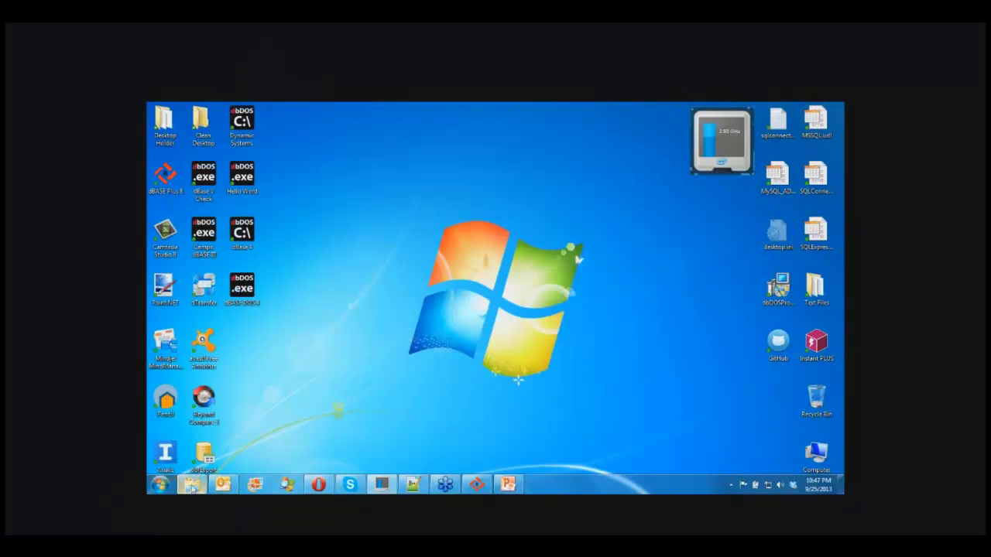
left_click(192, 485)
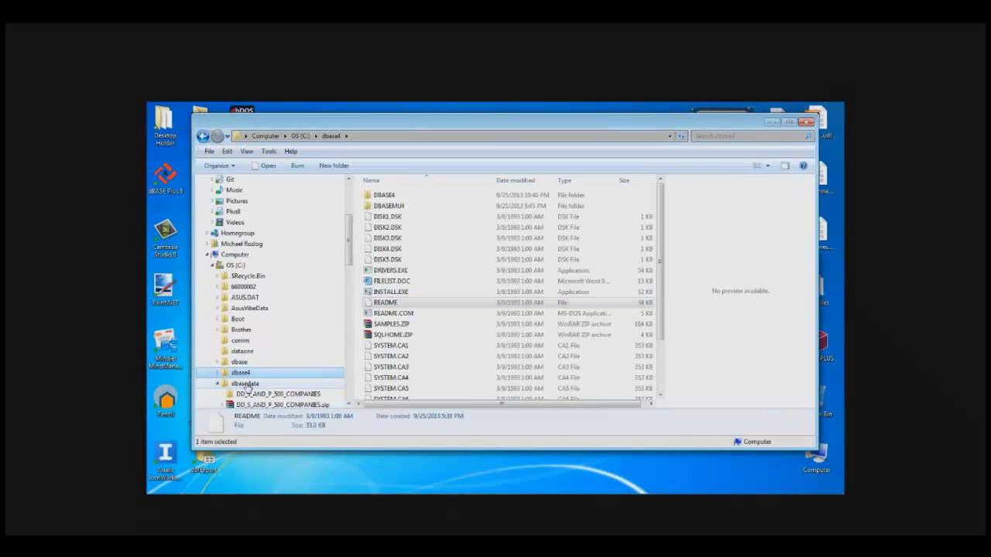
left_click(245, 383)
left_click(291, 405)
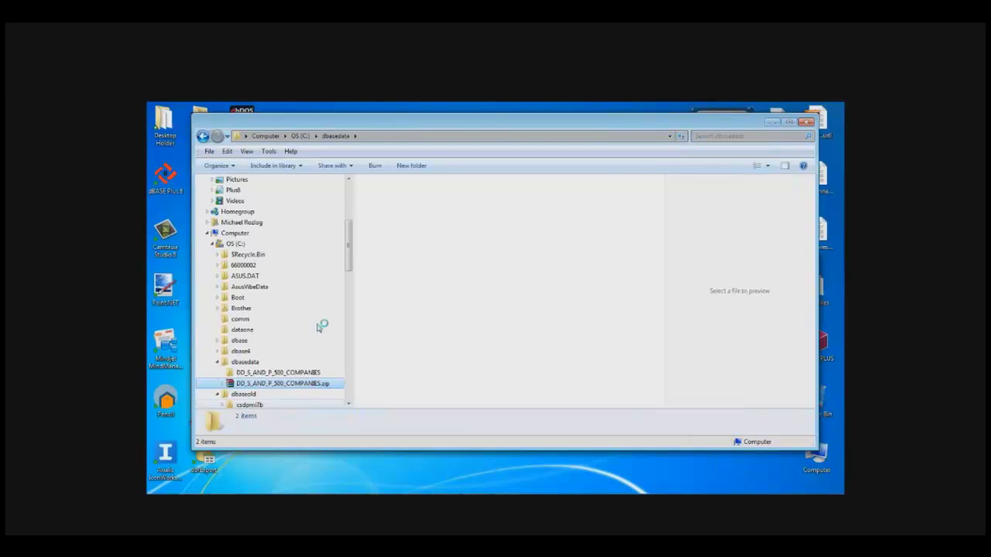
left_click(252, 363)
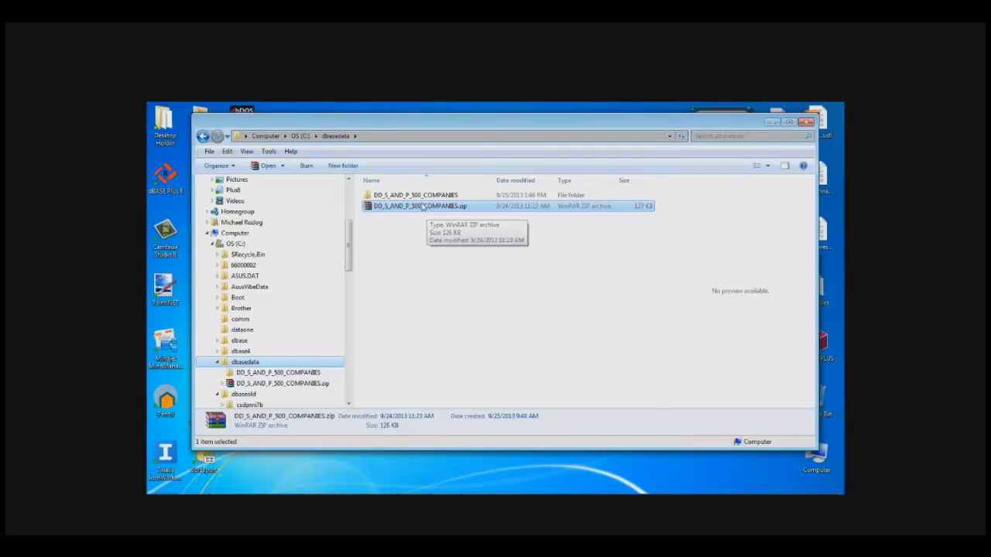
left_click(423, 197)
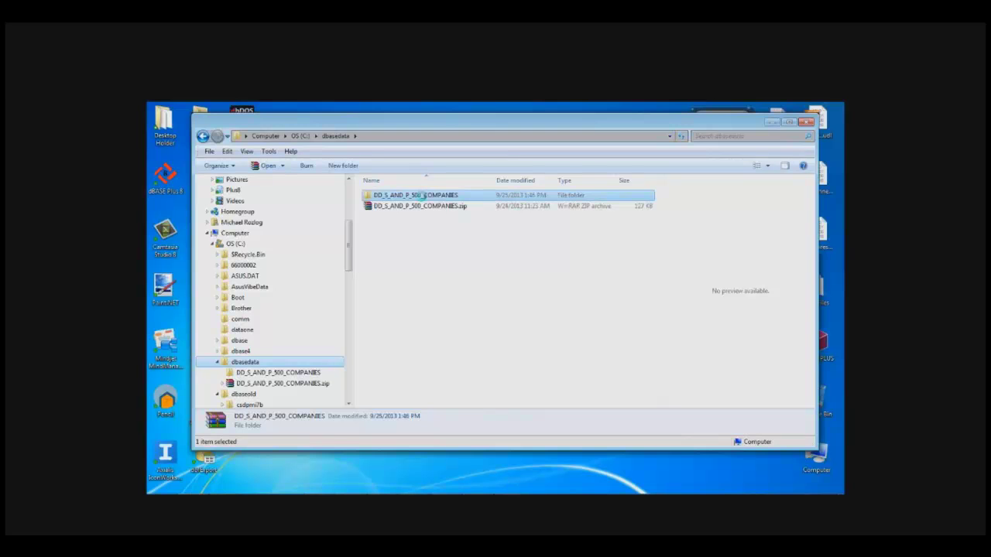
double_click(423, 196)
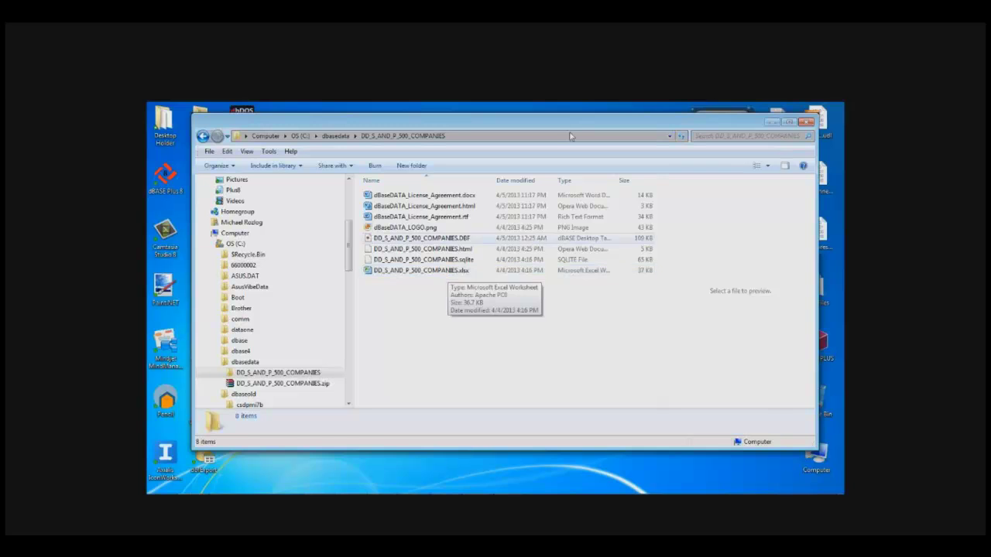
- Minimize Windows Explorer, start dbfExport, and use file system access to set DD_S_AND_P_500_COMPANIES.DBF from C:\dbasedata as the export source
left_click(771, 122)
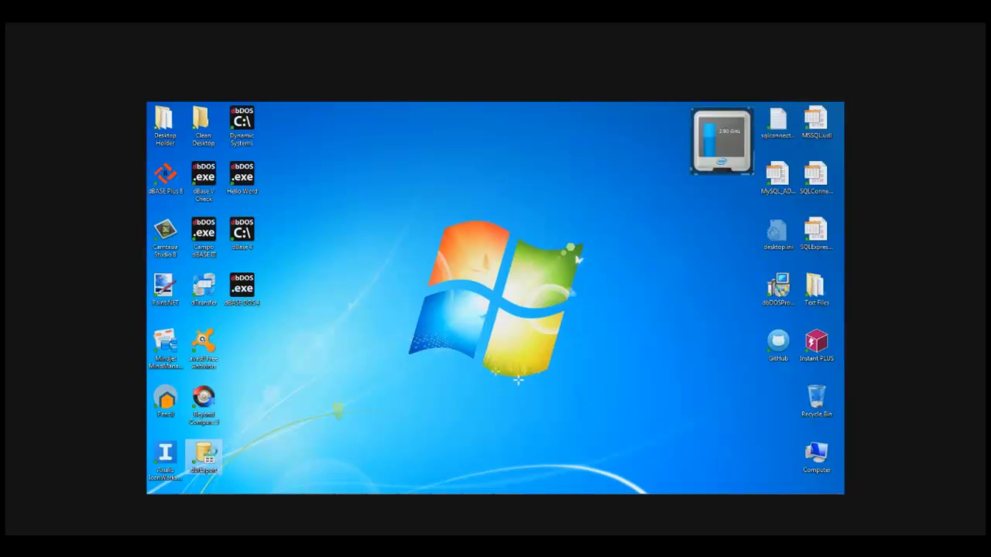
double_click(216, 454)
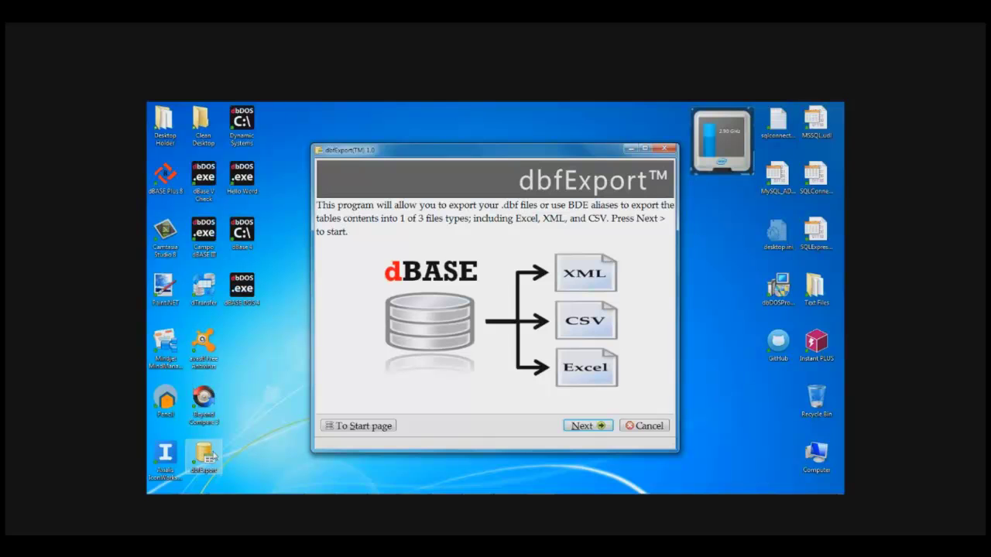
left_click(581, 425)
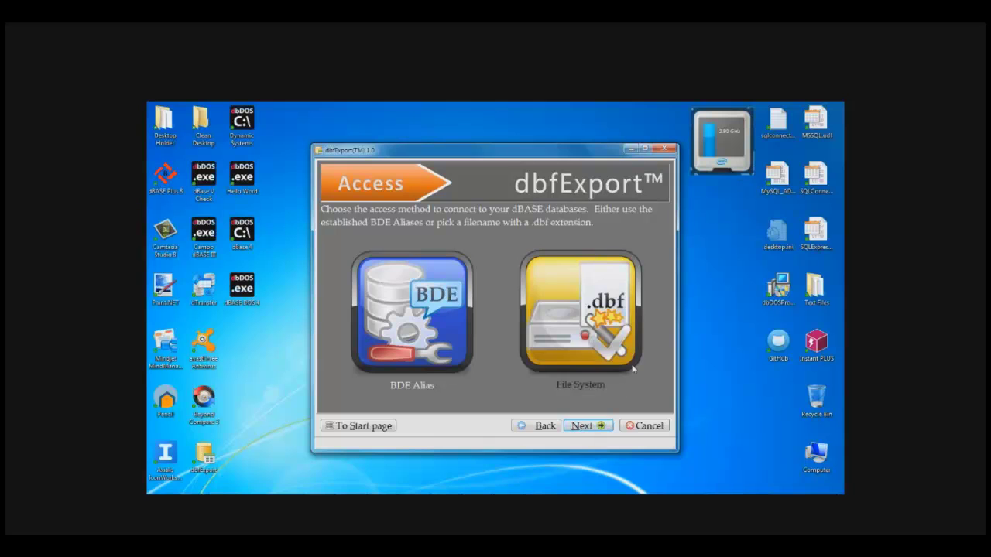
left_click(601, 329)
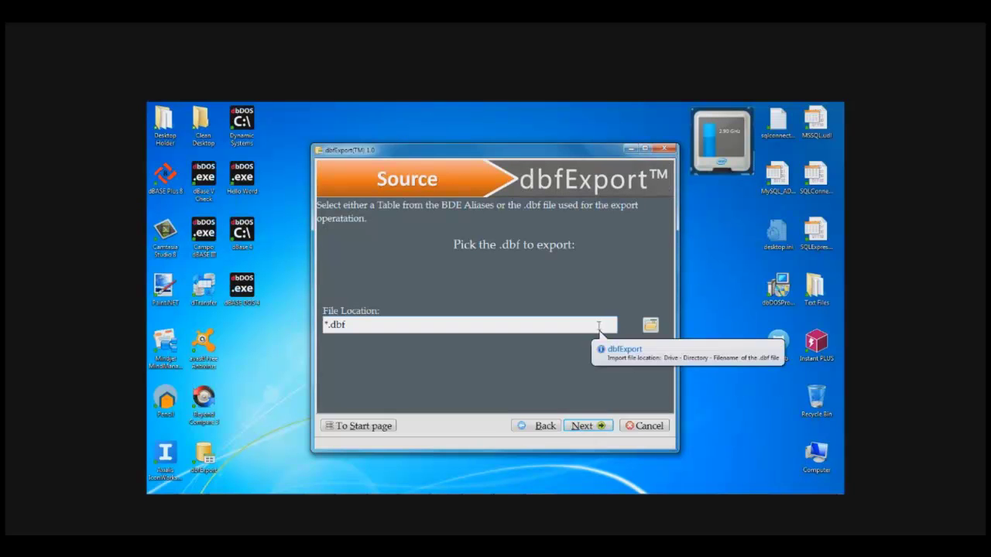
left_click(650, 326)
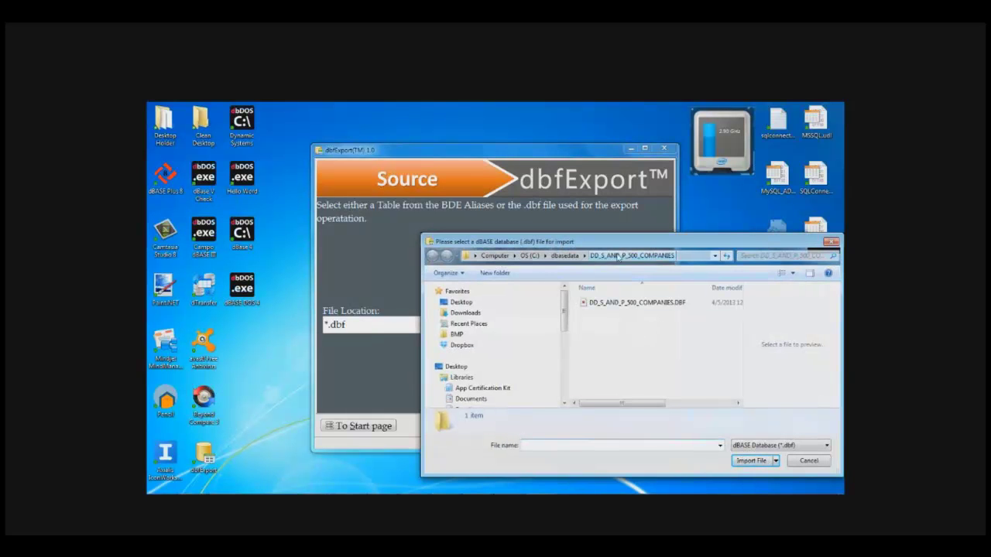
left_click(649, 303)
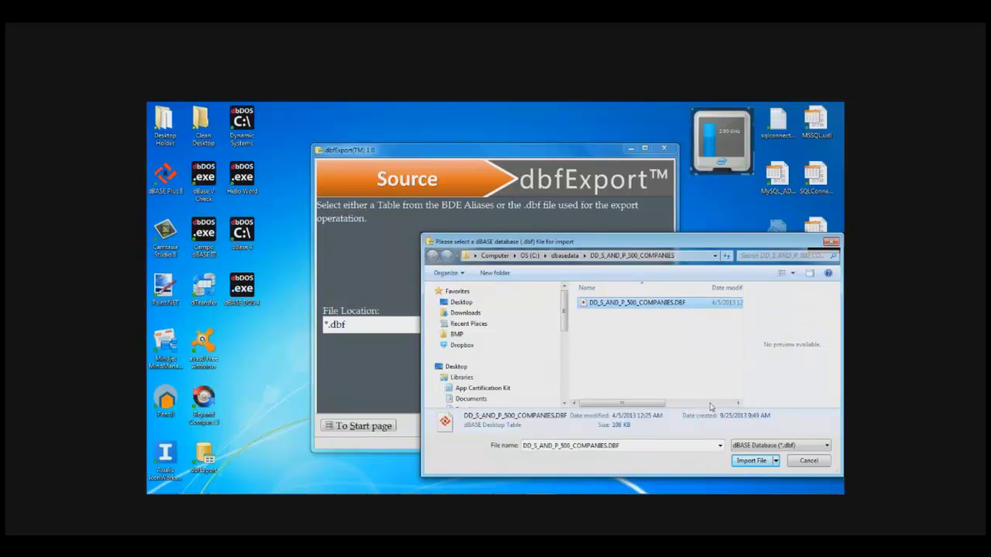
left_click(750, 463)
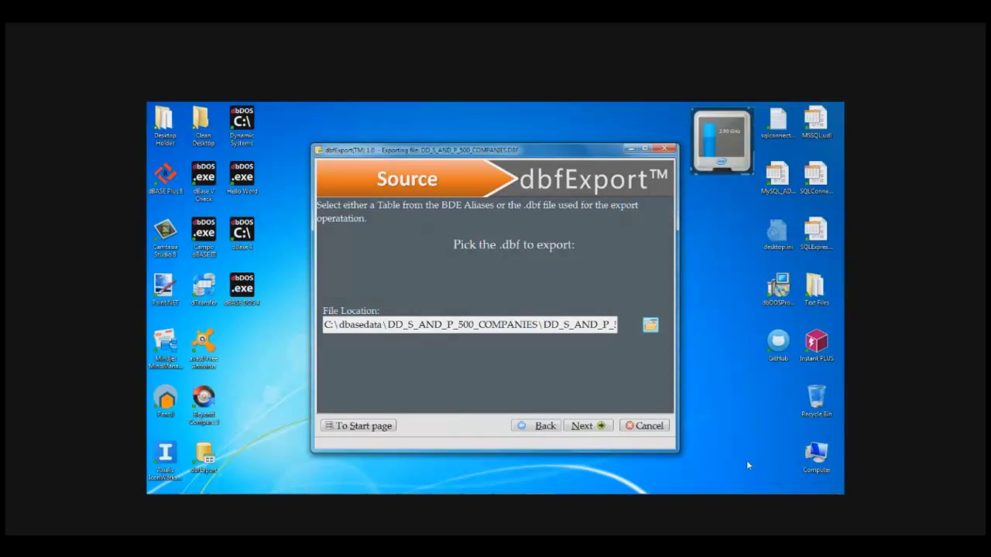
left_click(590, 427)
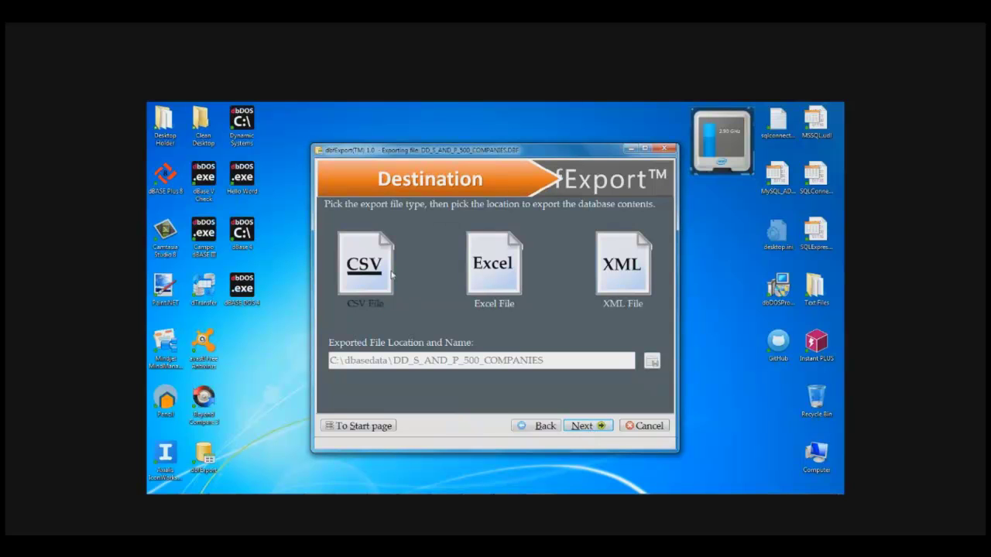
- Choose CSV as the export type and set the output file to sp_example.csv in C:\dbasedata\DD_S_AND_P_500_COMPANIES
left_click(353, 257)
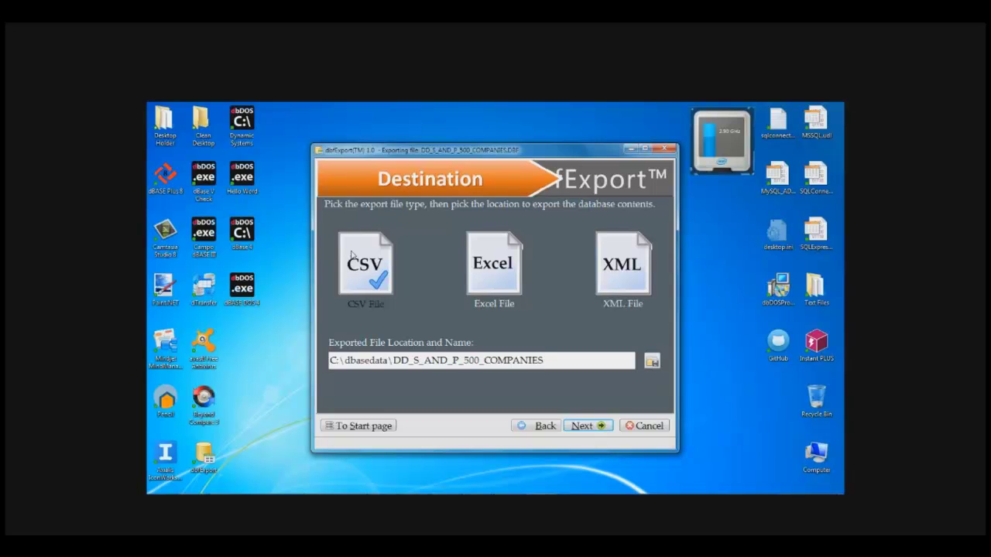
left_click(655, 363)
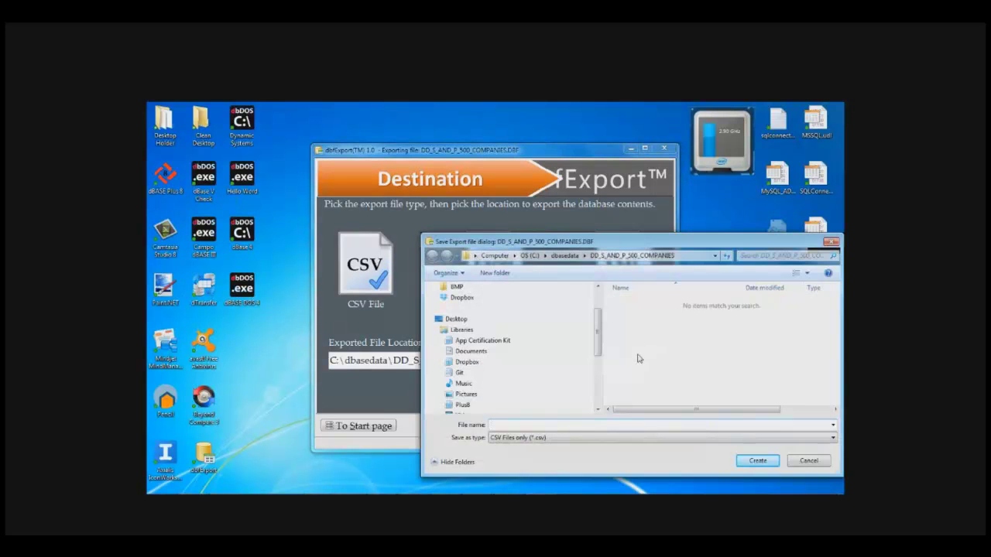
type("sp_example")
left_click(748, 461)
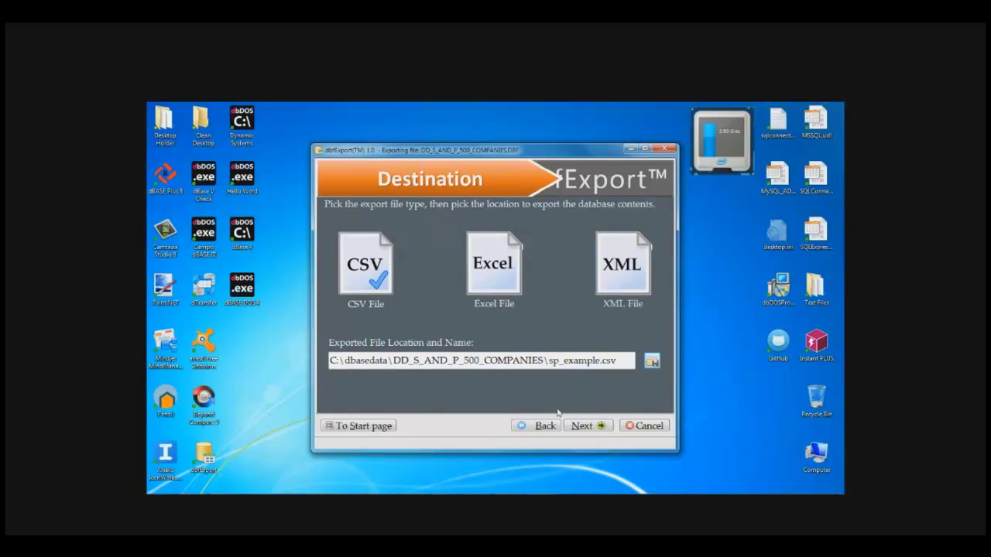
left_click(587, 427)
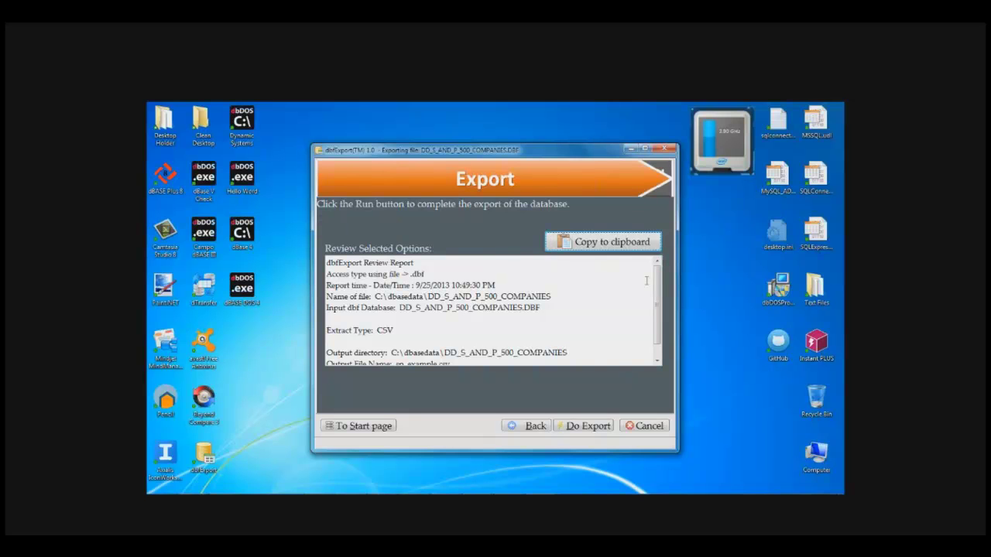
- Copy the export review report and paste it at the end of the open text file in Notepad++, leaving that window minimized
left_click_drag(659, 282, 659, 332)
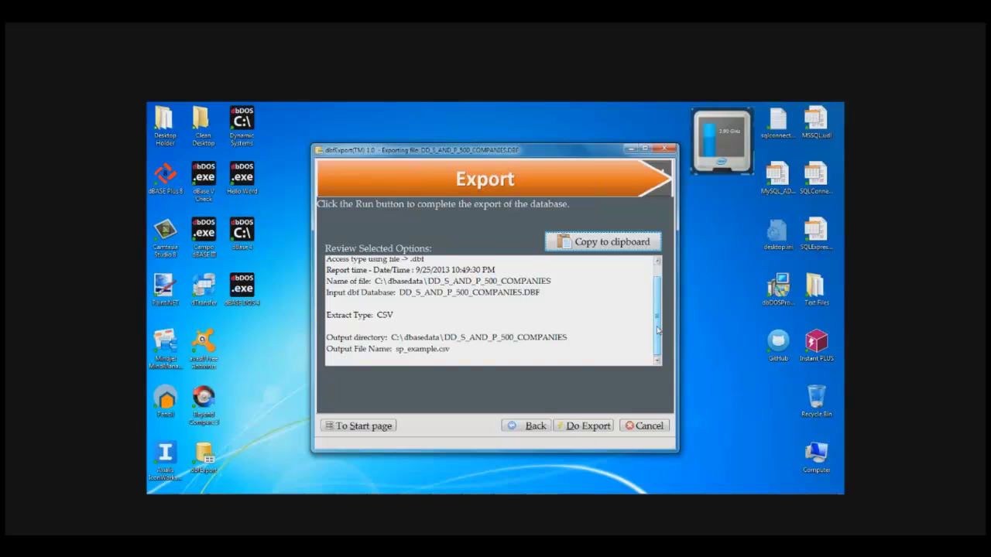
left_click(608, 242)
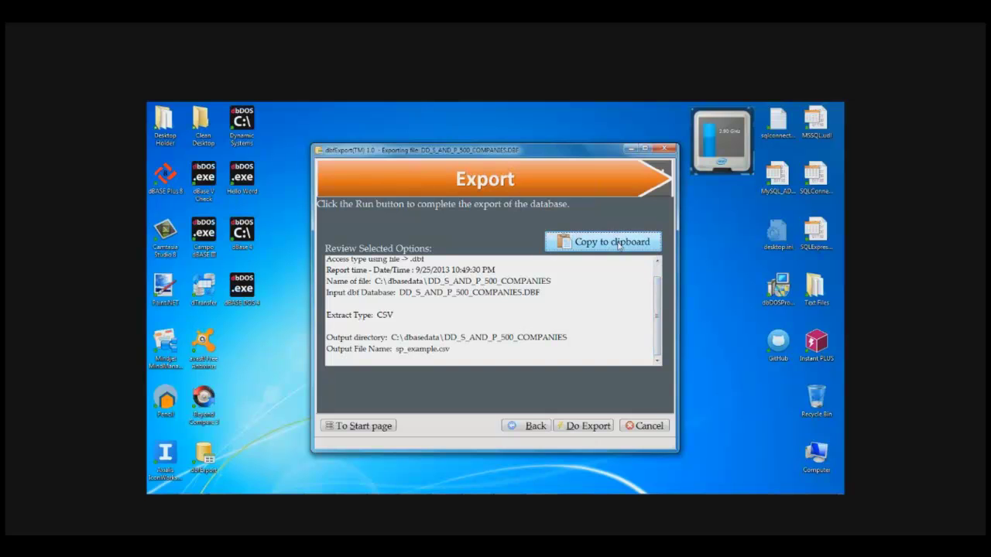
mouse_move(472, 491)
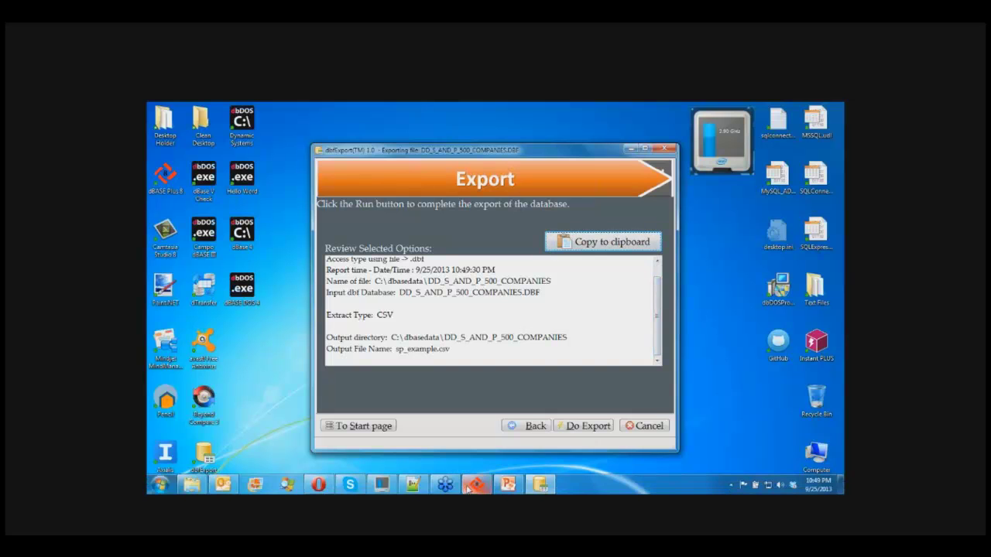
left_click(413, 486)
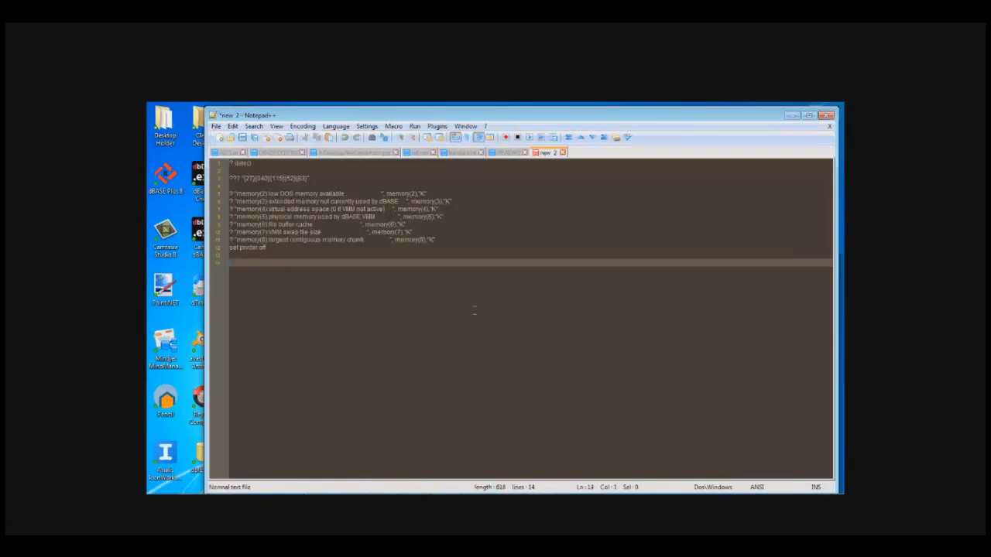
key("ctrl+v")
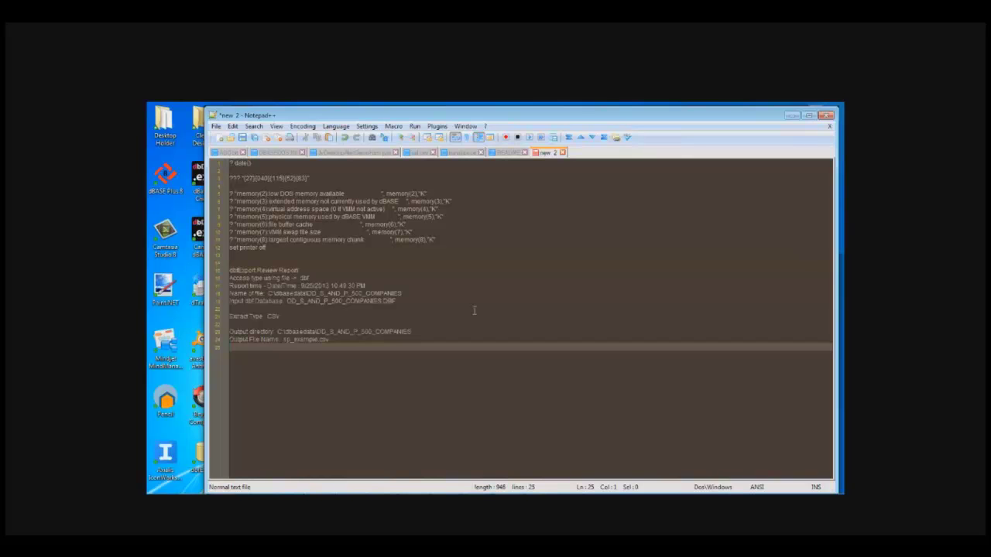
left_click(789, 117)
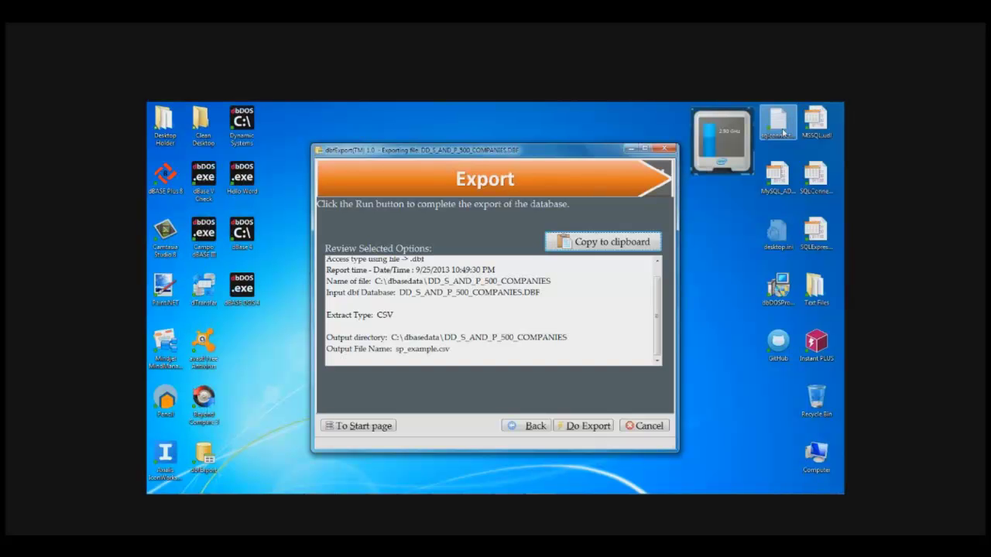
- Run the CSV export and show the exported sp_example.csv in its folder, minimizing the folder window when done
left_click(570, 425)
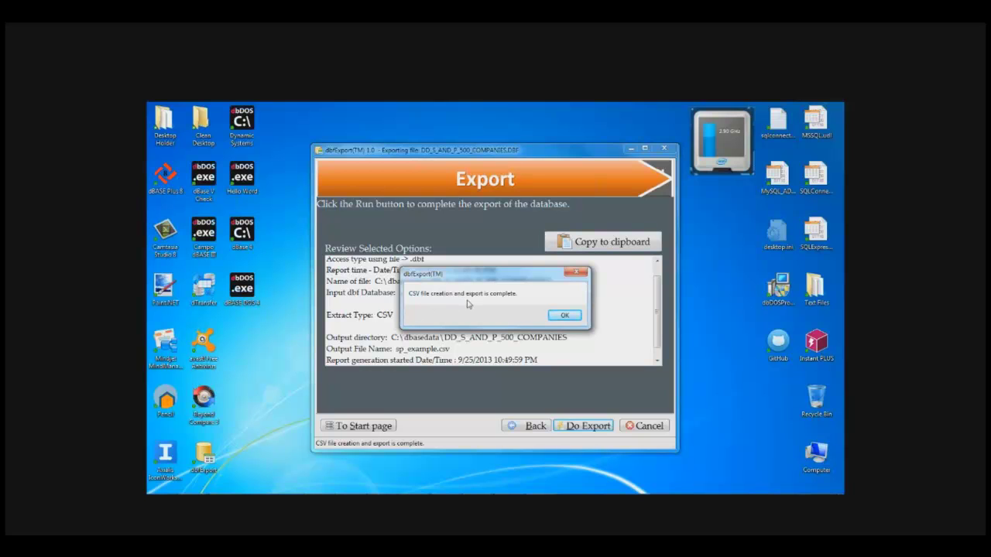
left_click(565, 316)
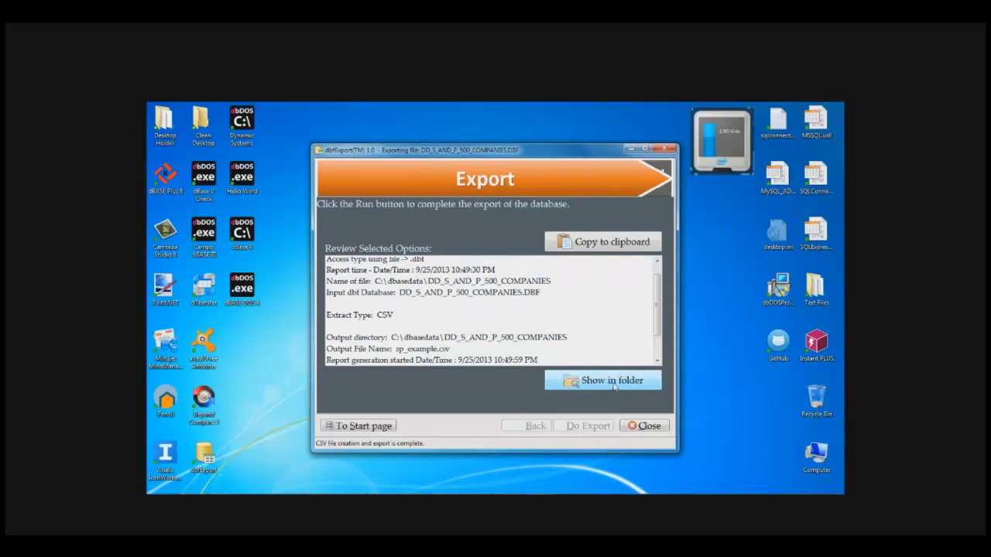
left_click(615, 387)
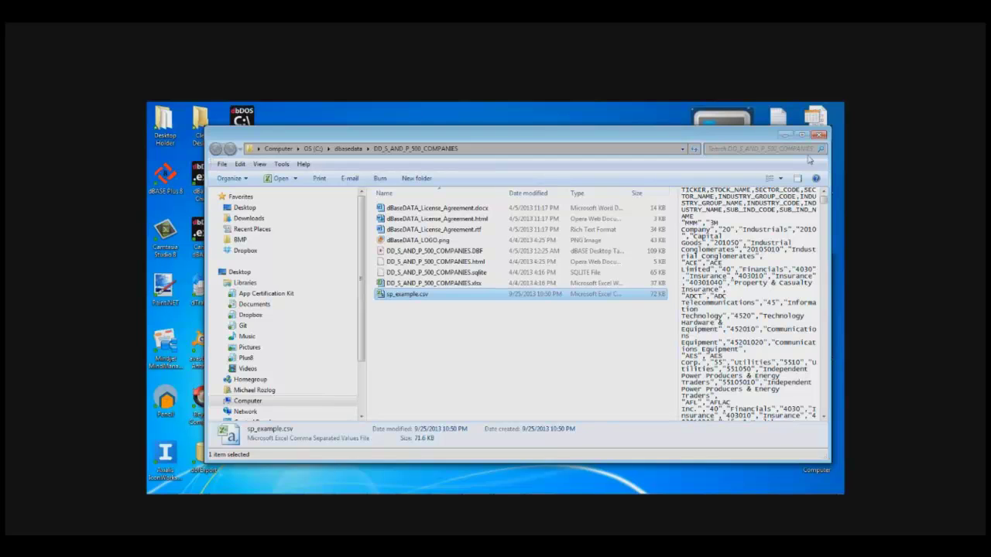
left_click(784, 135)
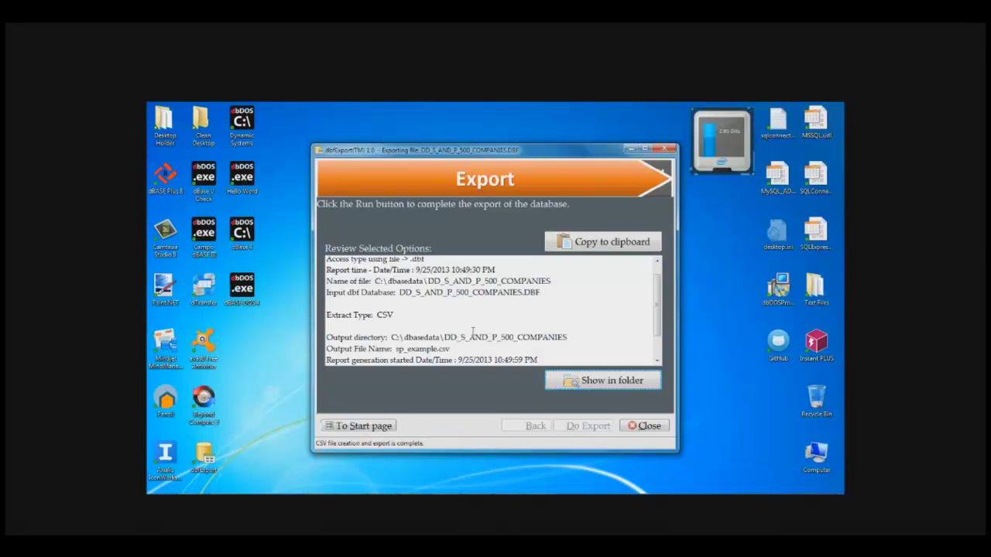
- Return dbfExport to its start page, show the access method choices, and close the program
left_click(379, 429)
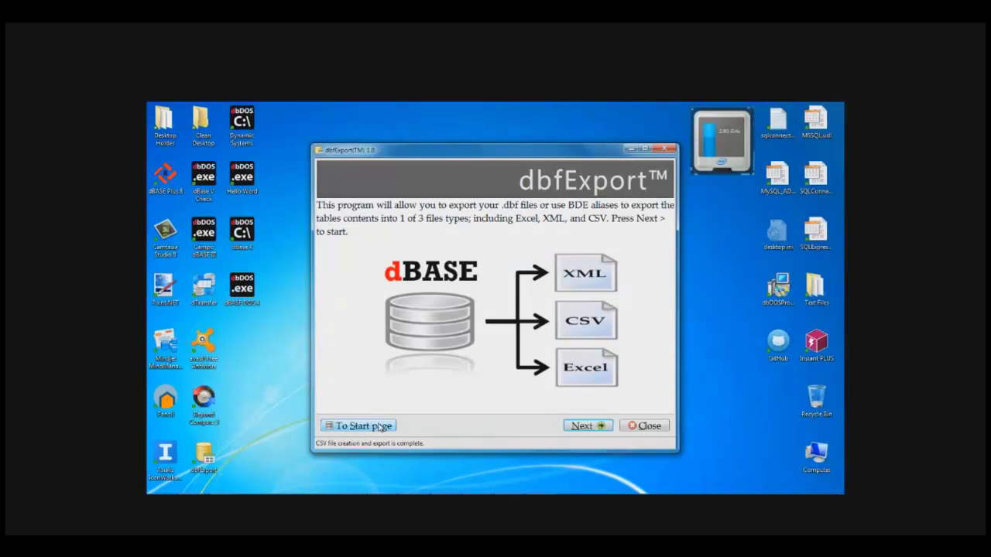
left_click(580, 426)
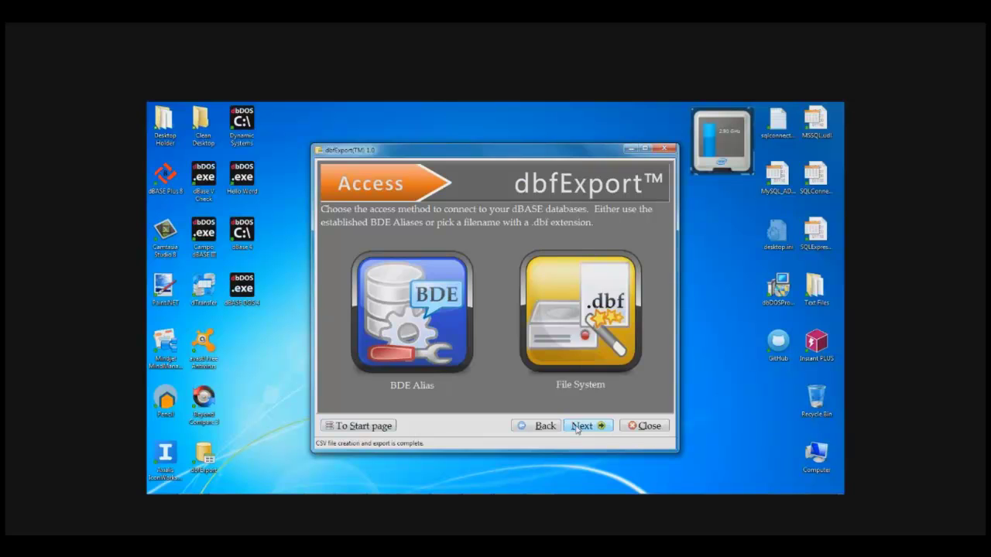
left_click(665, 150)
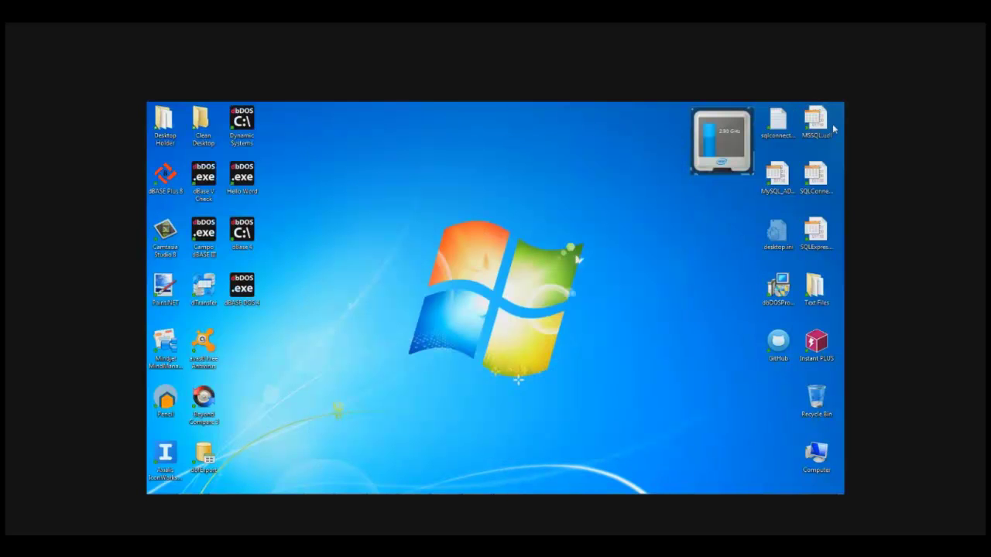
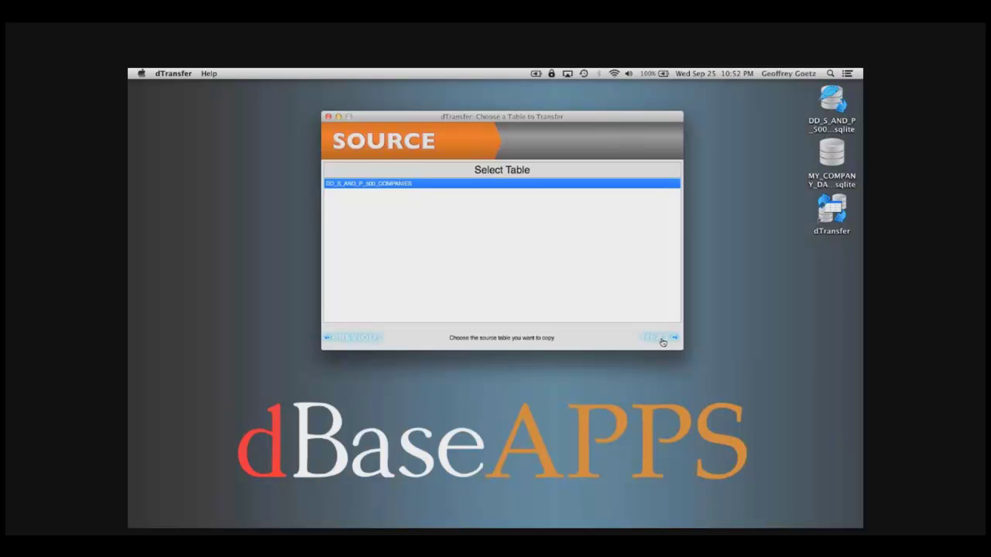
- In dTransfer on the Mac, confirm source table DD_S_AND_P_500_COMPANIES and set MY_COMPANY_DATABASE.sqlite on the desktop as the SQLite destination
left_click(663, 339)
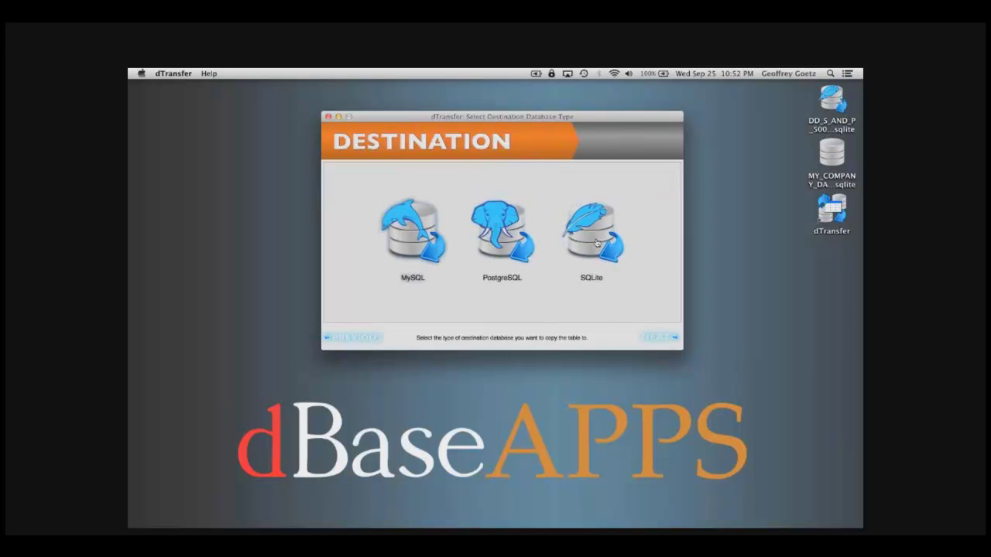
left_click(597, 243)
left_click(520, 244)
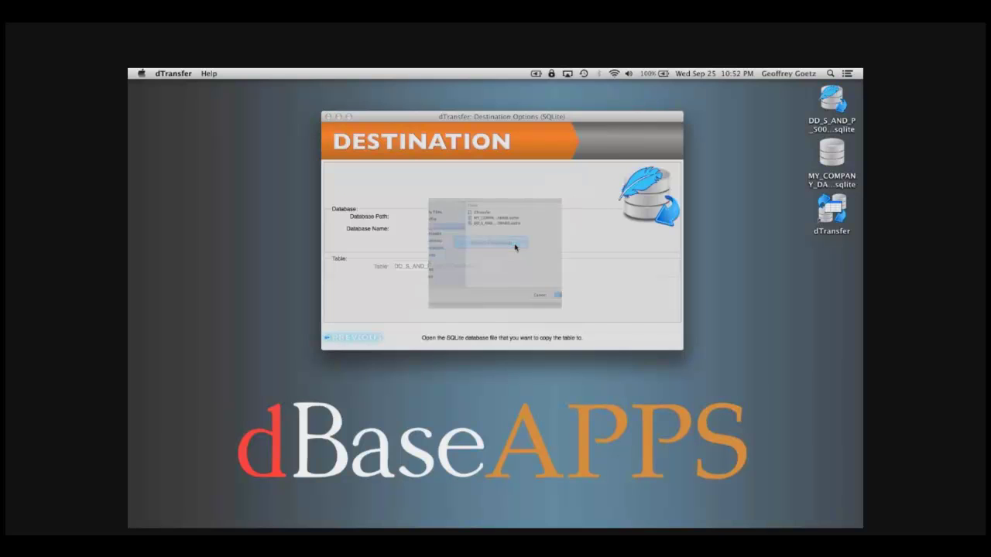
left_click(498, 202)
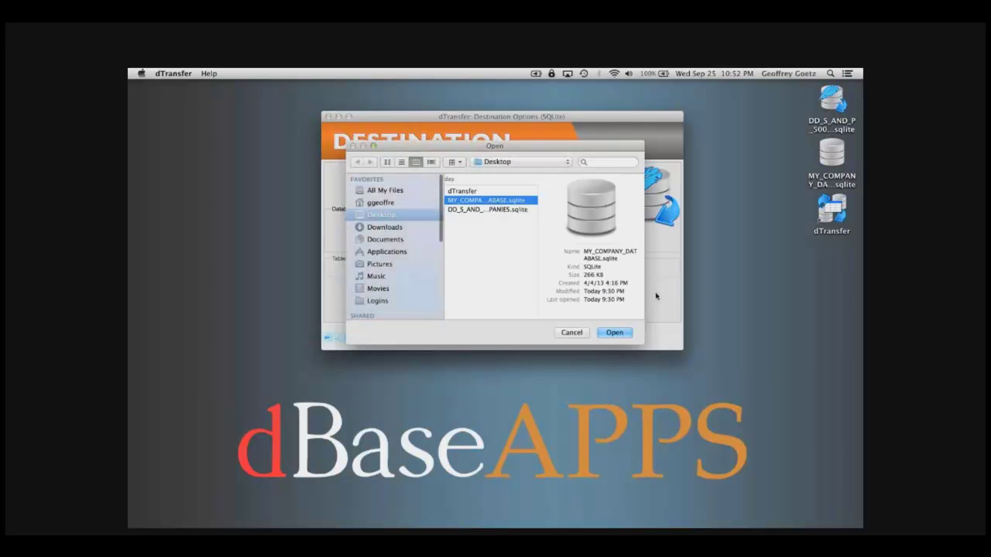
left_click(624, 333)
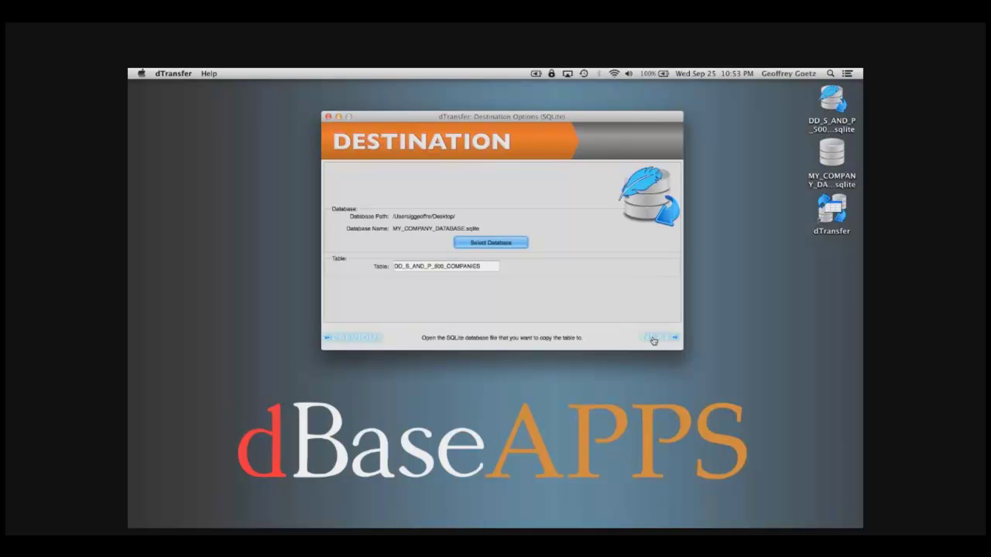
left_click(654, 338)
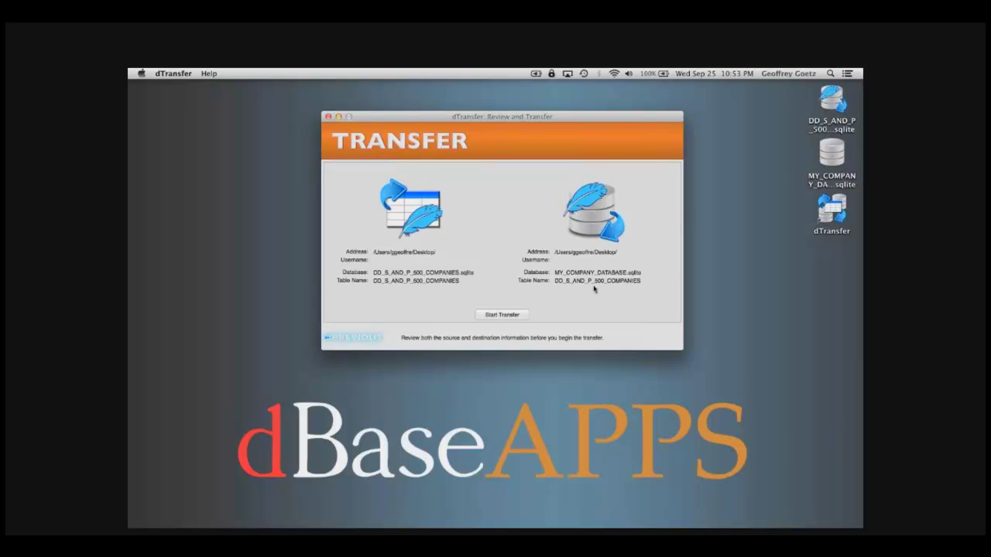
- Transfer the DD_S_AND_P_500_COMPANIES table into the destination database and return to the source selection for a new transfer
left_click(501, 316)
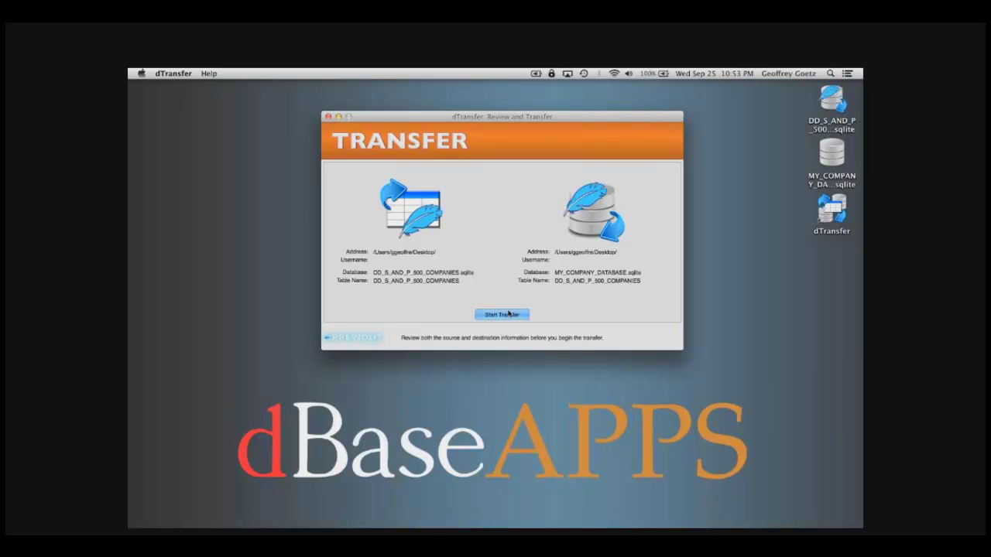
left_click(501, 316)
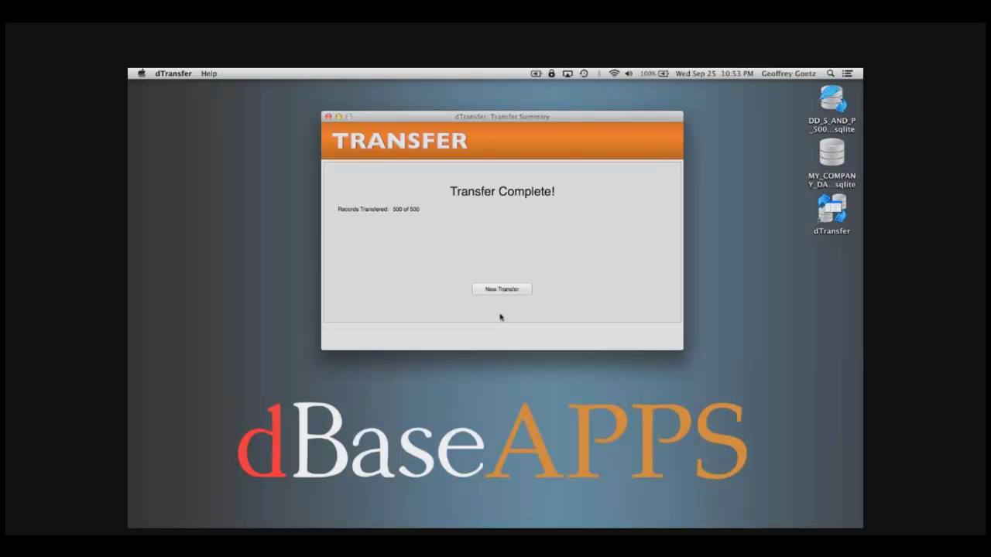
left_click(520, 294)
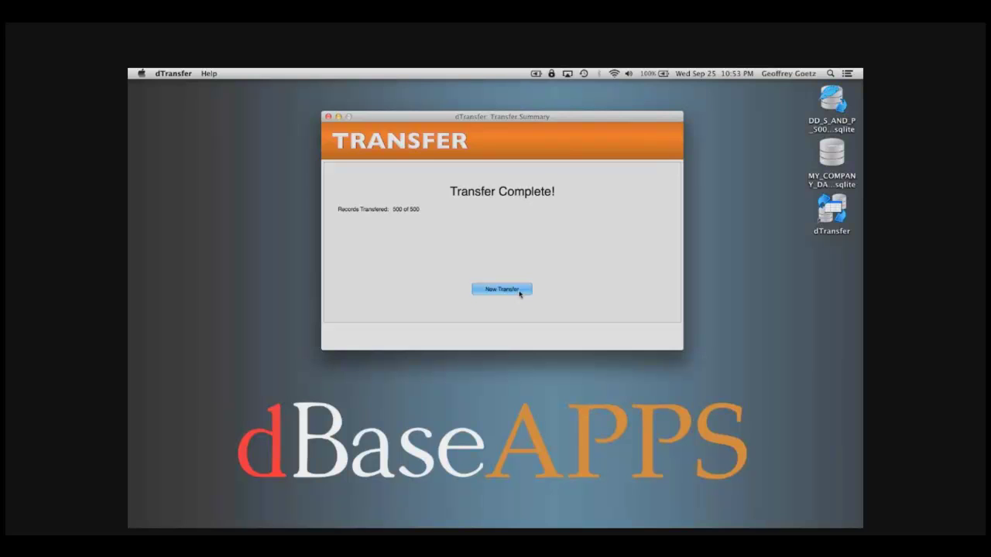
left_click(520, 294)
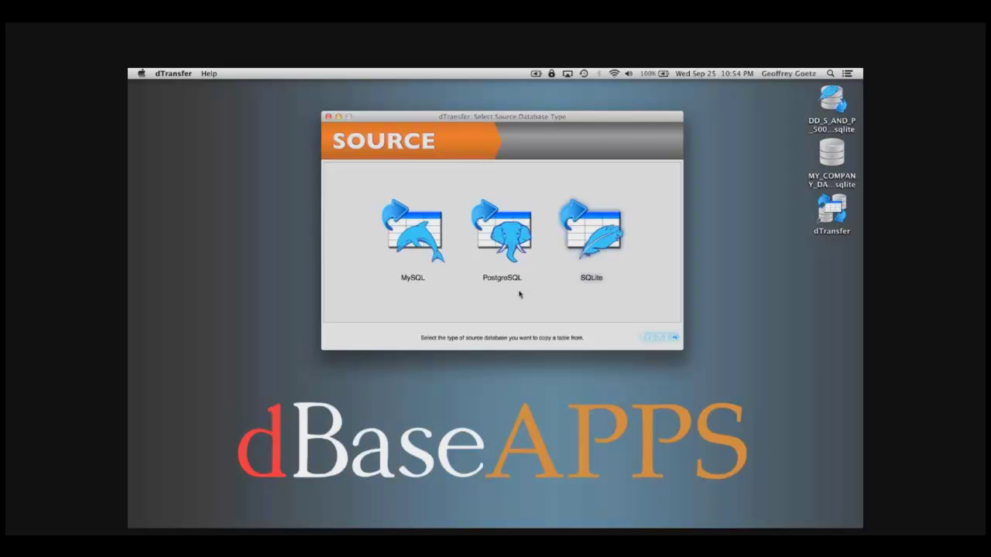
- Switch to the dBaseAPPS site in Safari, open the dTransfer product page, and review its description and feature list
mouse_move(593, 527)
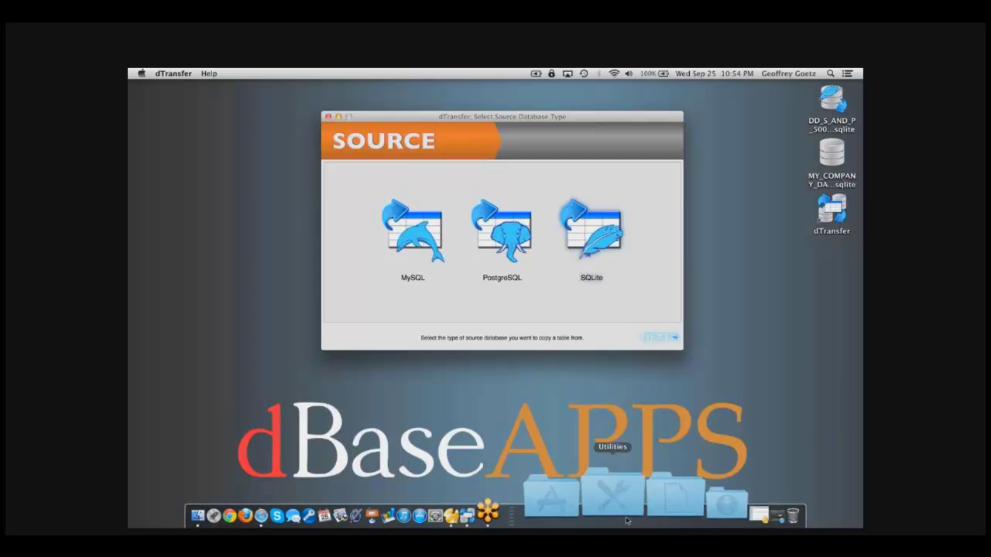
left_click(732, 497)
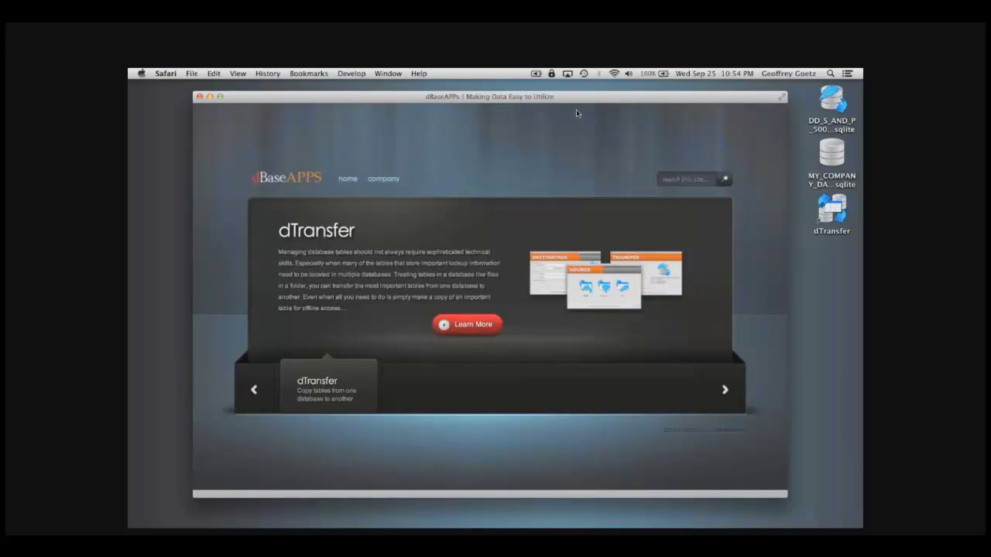
left_click(469, 330)
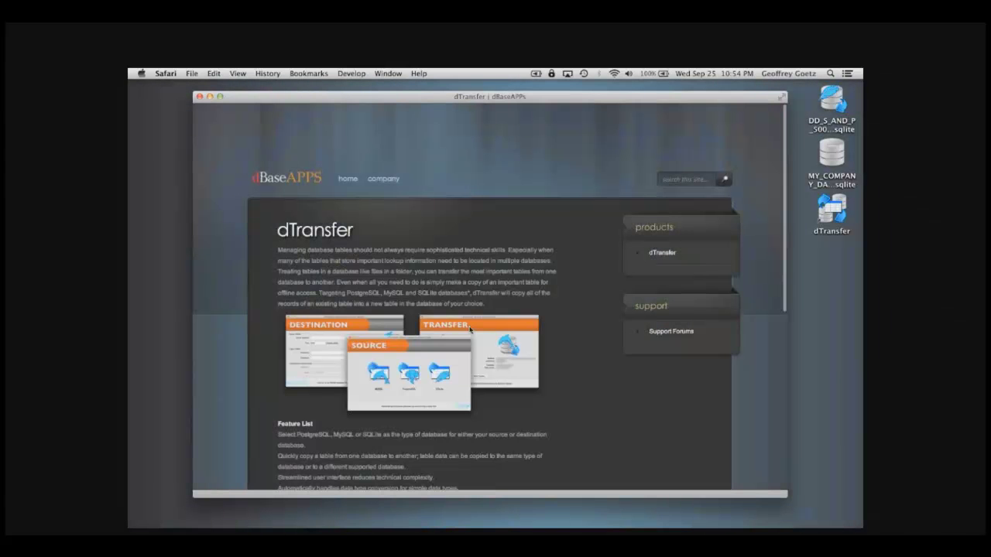
scroll(469, 330, "down", 1)
scroll(470, 330, "down", 2)
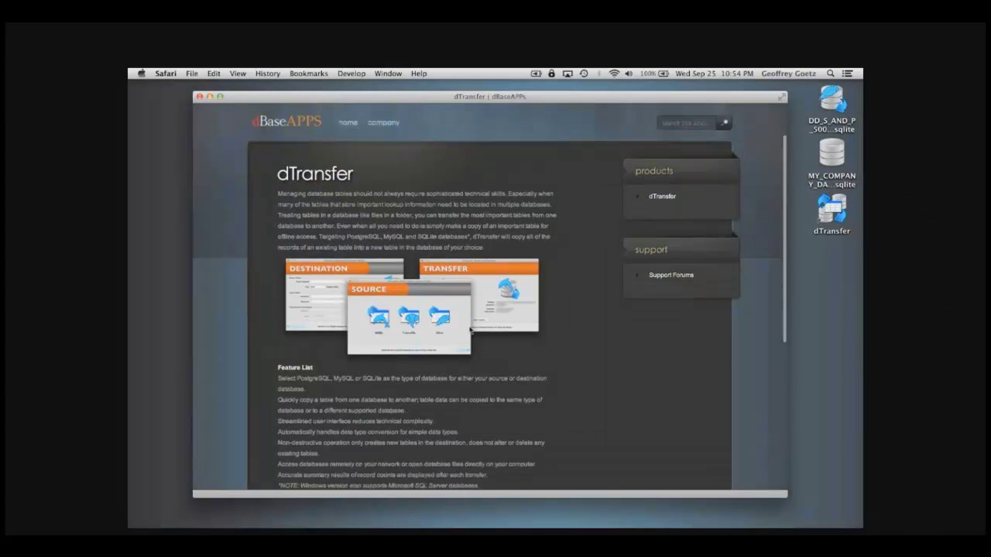
scroll(469, 330, "down", 4)
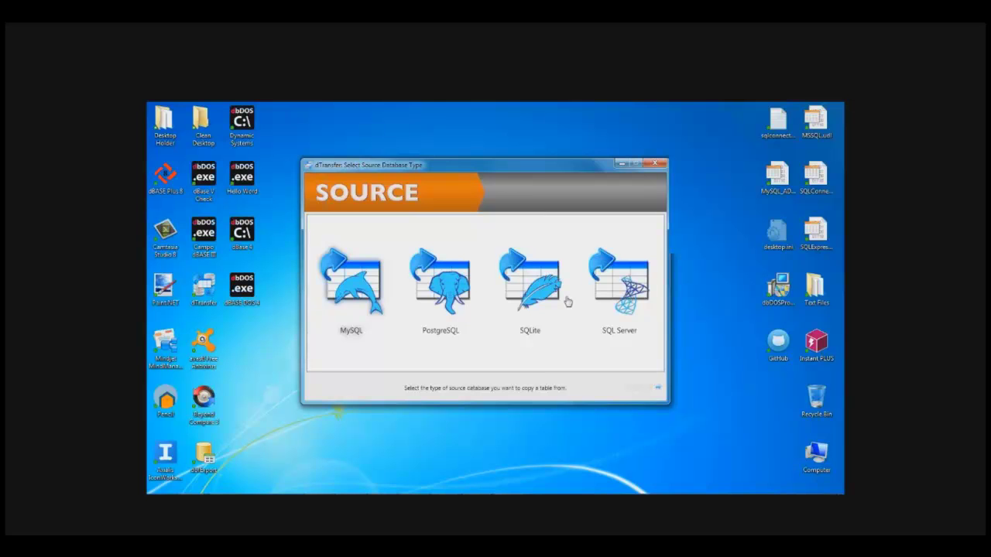
- In dTransfer on Windows, set DD_S_AND_P_500_COMPANIES.sqlite as the SQLite source and choose its DD_S_AND_P_500_COMPANIES table to copy
left_click(524, 291)
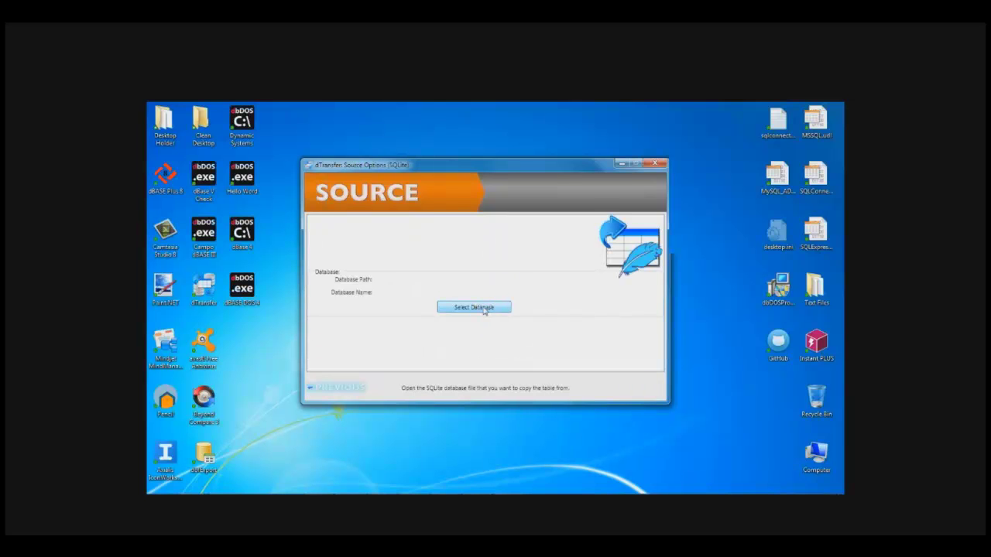
left_click(501, 310)
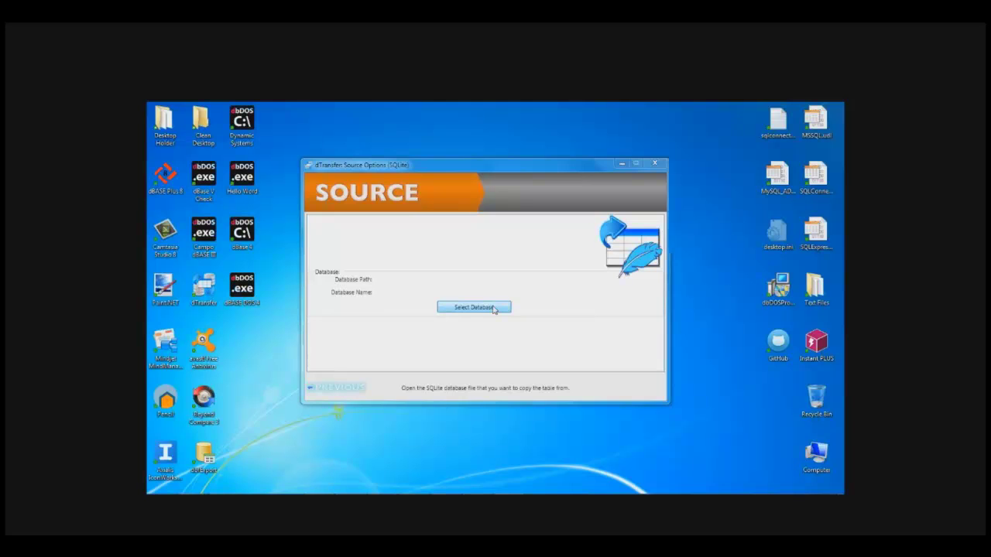
left_click(521, 257)
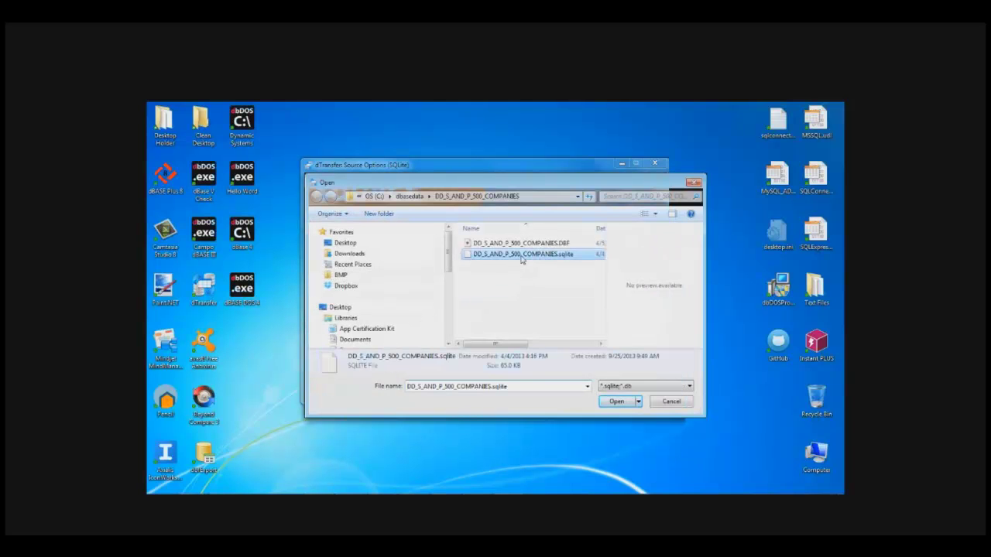
left_click(617, 402)
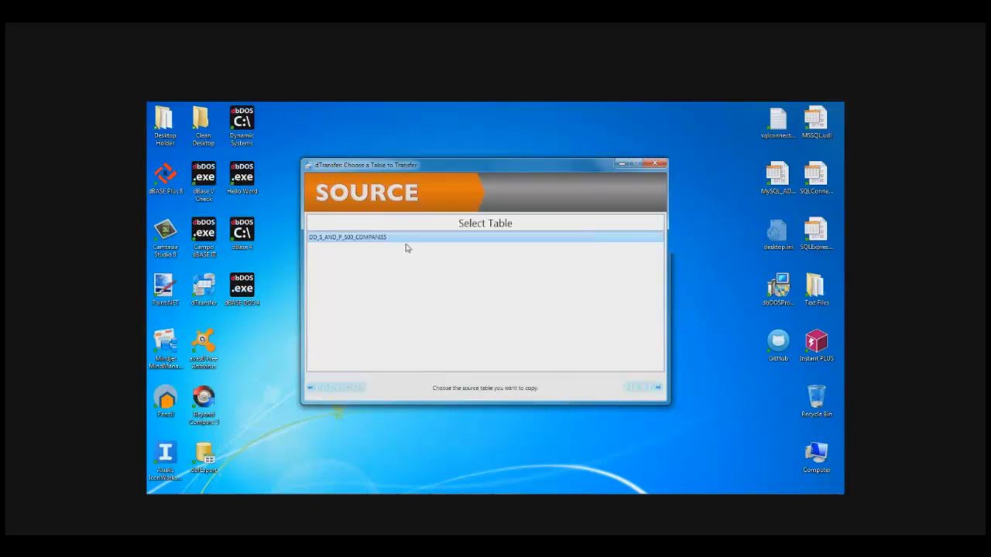
left_click(650, 387)
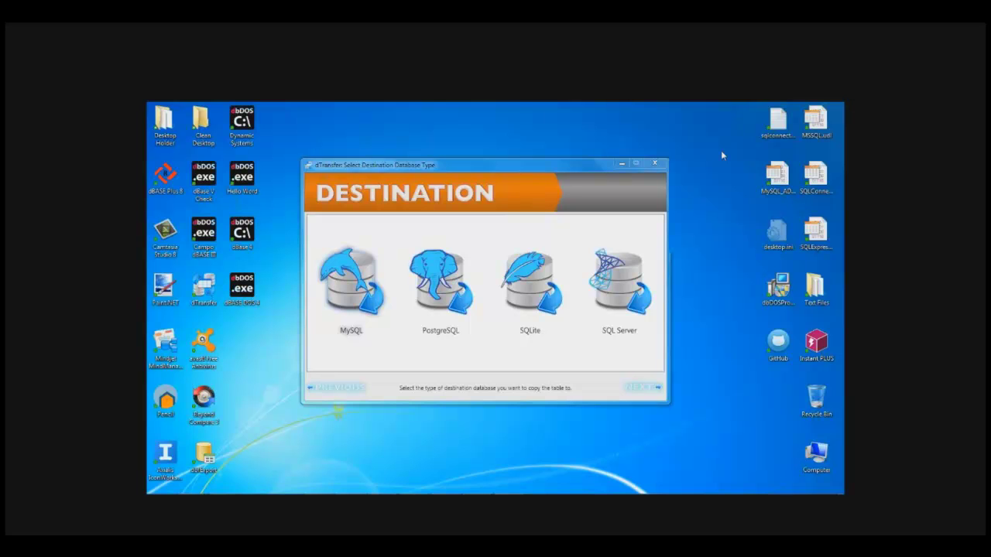
- Set the MySQL server's adotest database as the destination and transfer the DD_S_AND_P_500_COMPANIES table into it
left_click(351, 280)
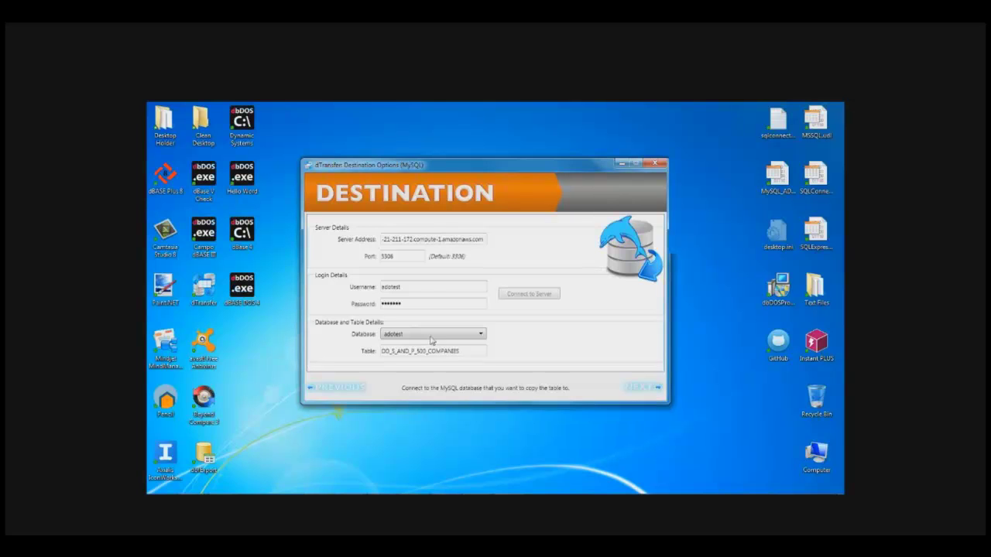
left_click(481, 334)
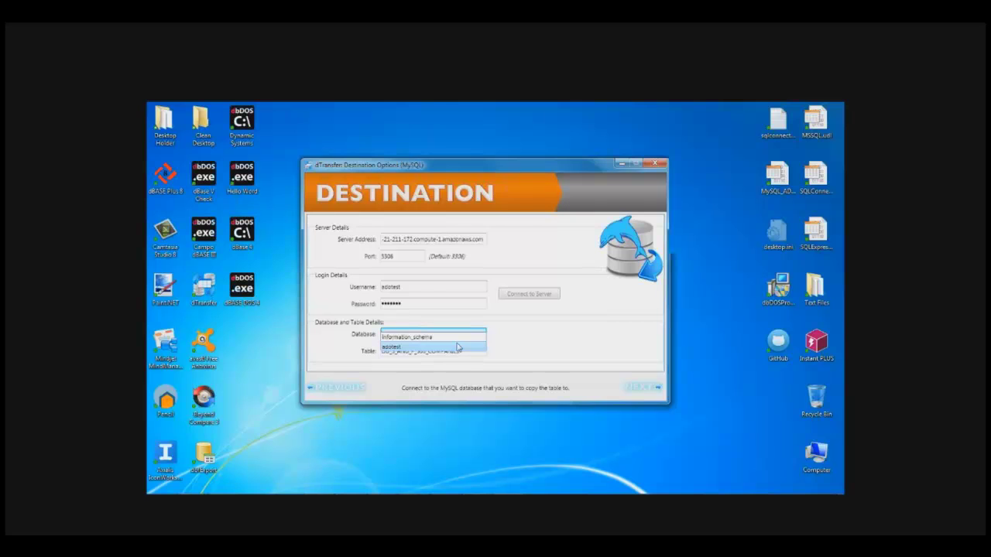
left_click(458, 347)
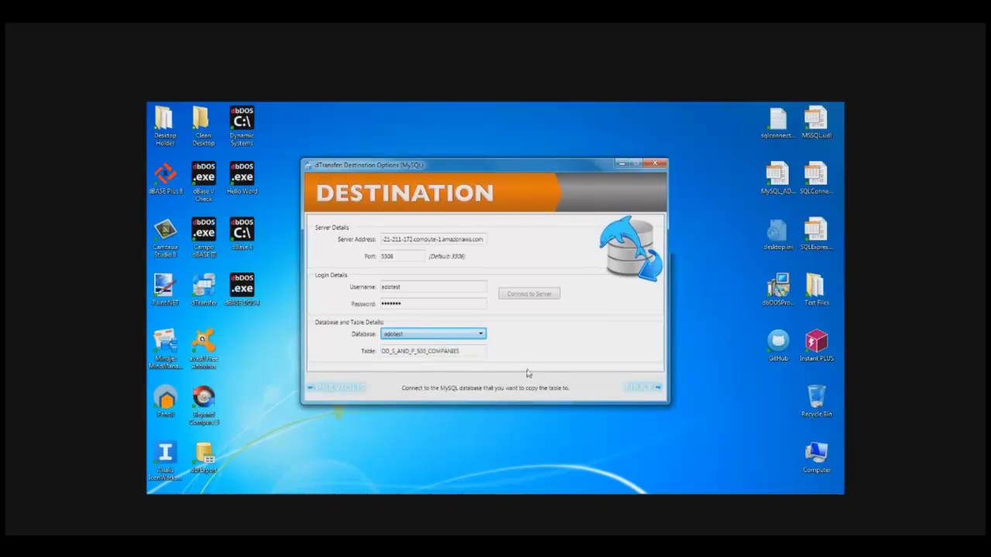
left_click(638, 390)
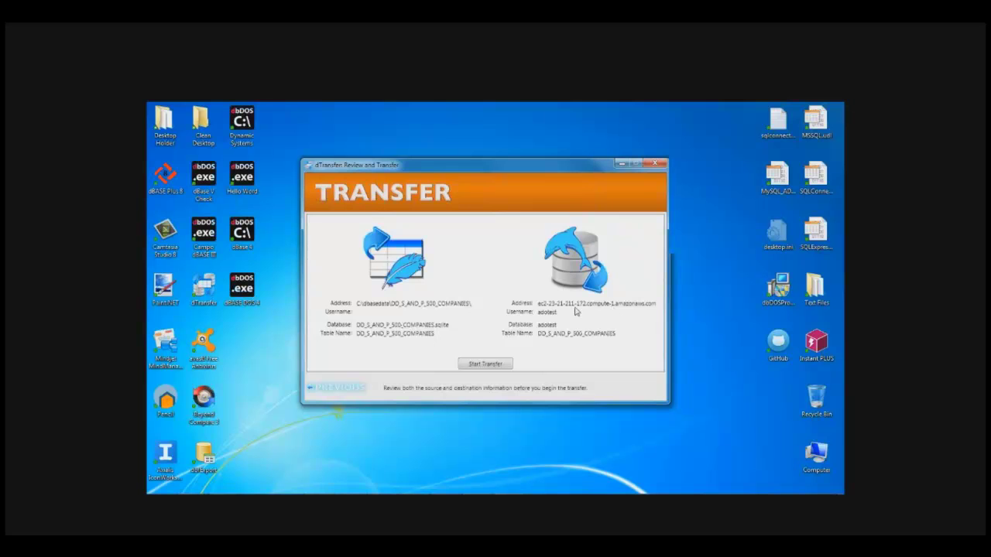
left_click(494, 364)
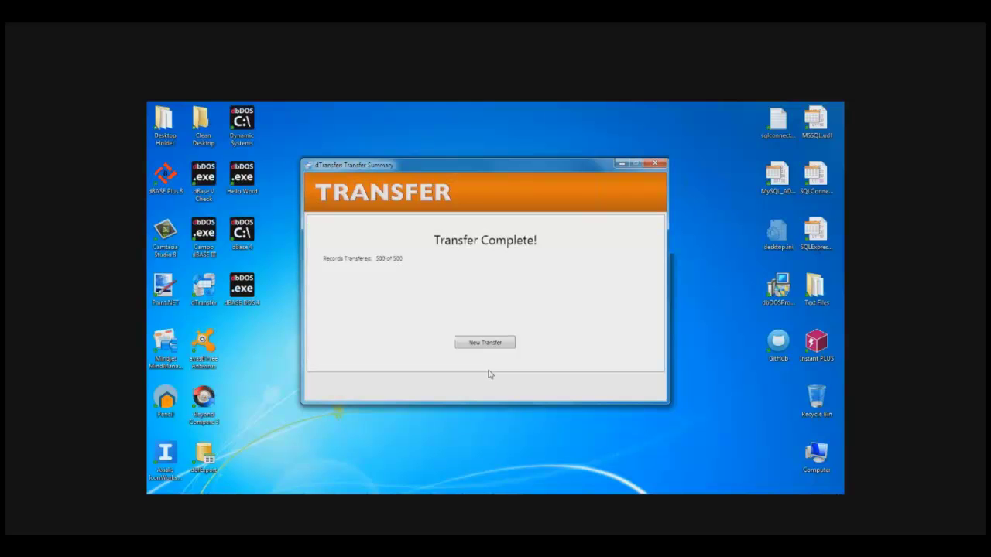
- Close dTransfer, switch to the dBase_webinar_sep_2013 presentation in PowerPoint, and start its slide show from the current slide
left_click(655, 163)
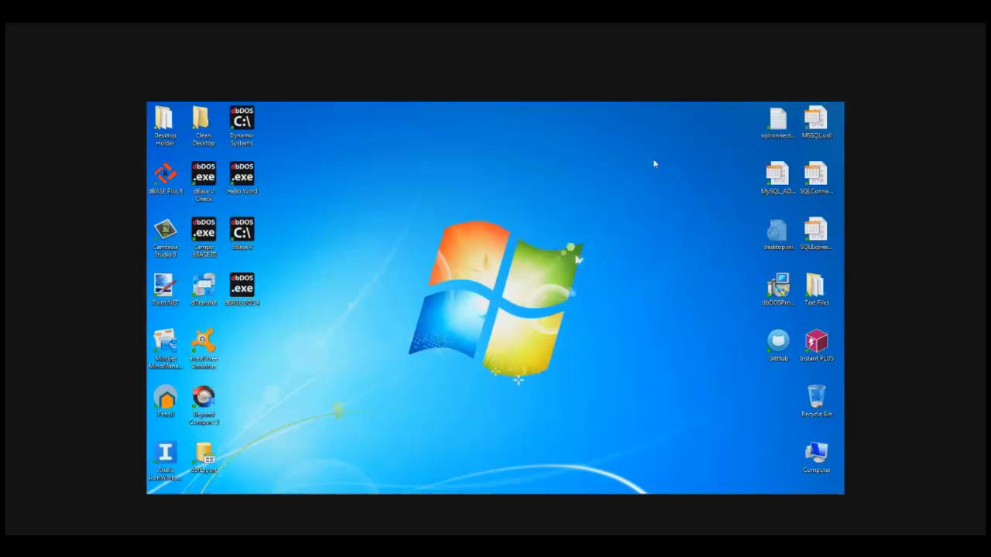
mouse_move(525, 493)
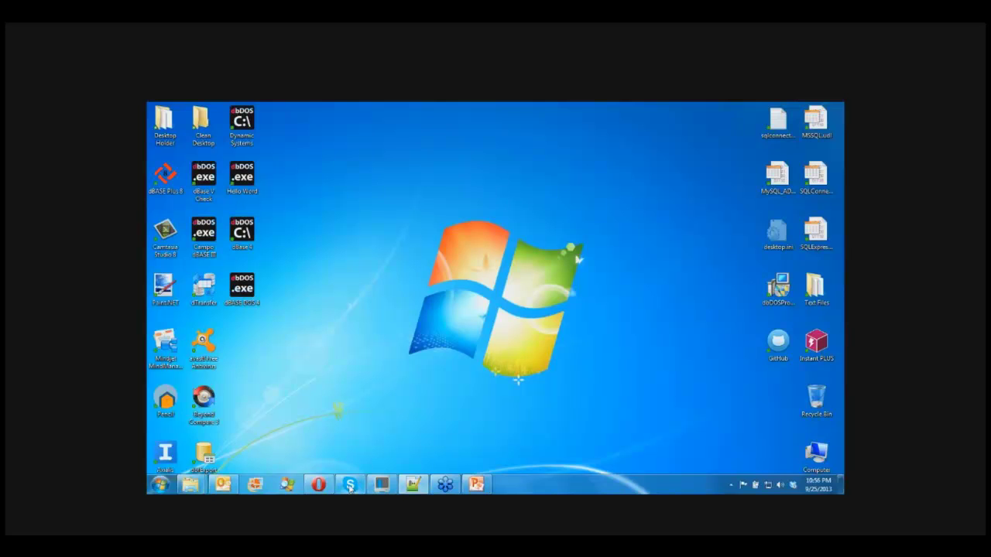
left_click(476, 484)
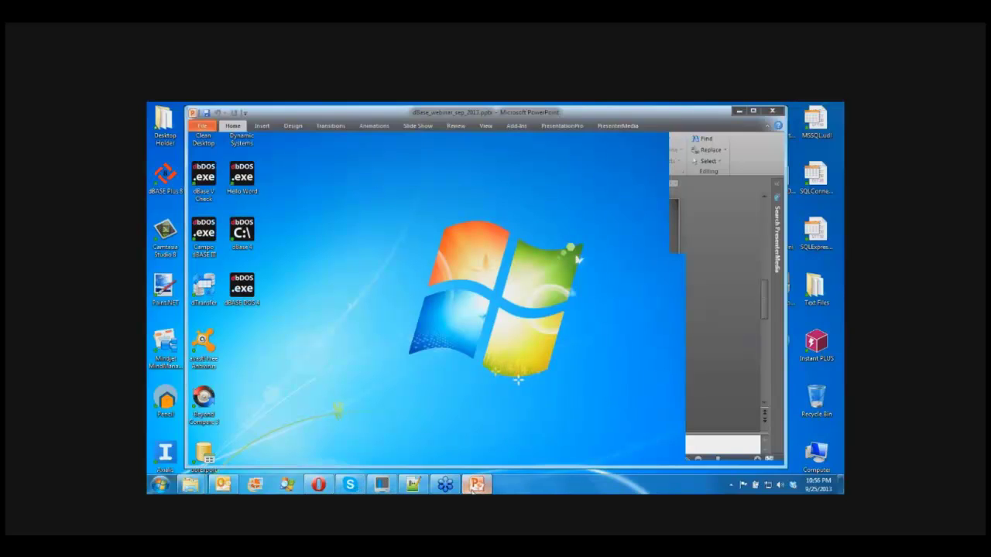
key("Down")
left_click(670, 460)
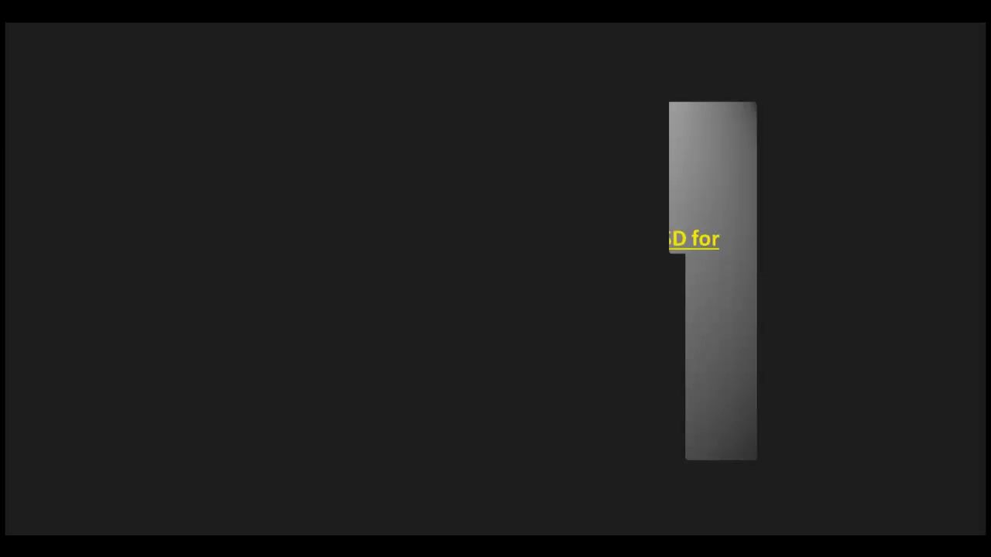